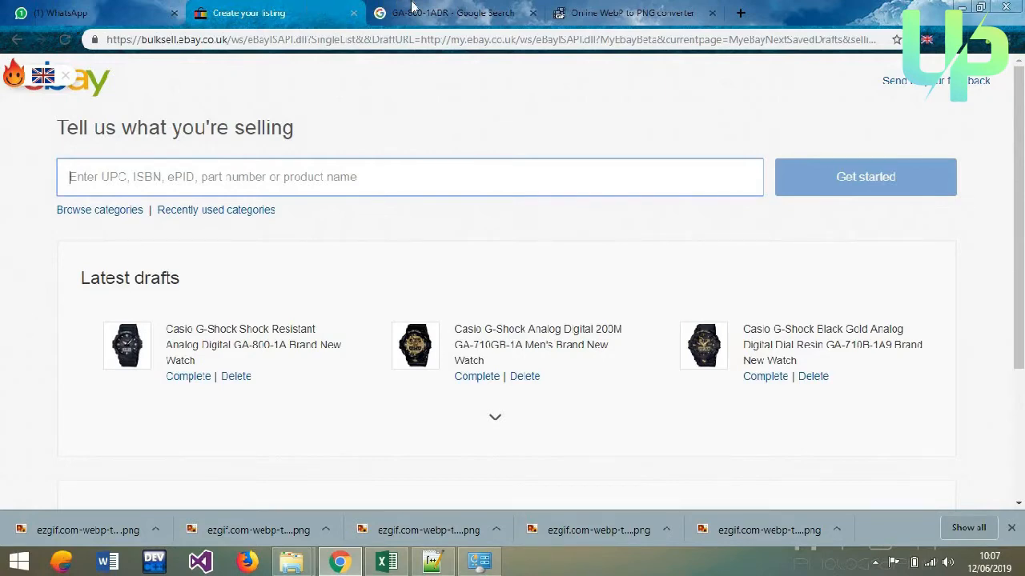
- Switch to the gshock offer workbook in Excel and copy the model number GA-800-4ADR from cell A192
click(411, 11)
click(312, 13)
click(386, 562)
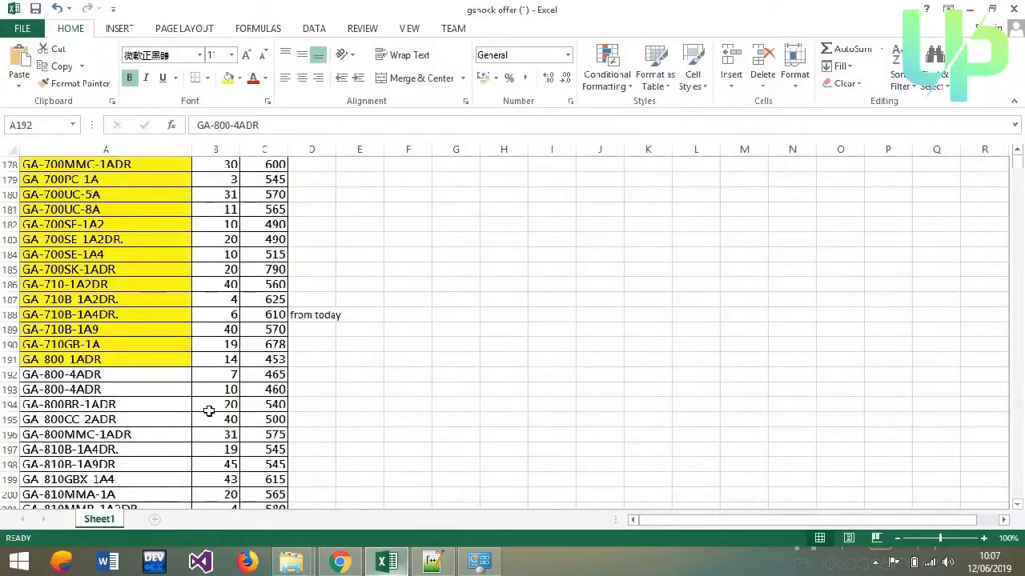
double_click(160, 376)
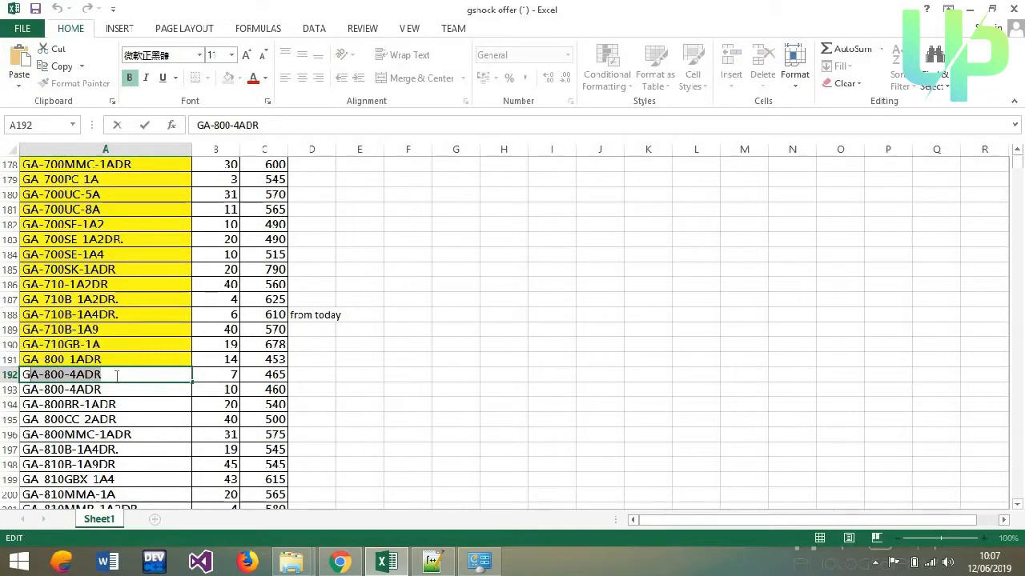
drag(117, 381, 2, 381)
key(ctrl+c)
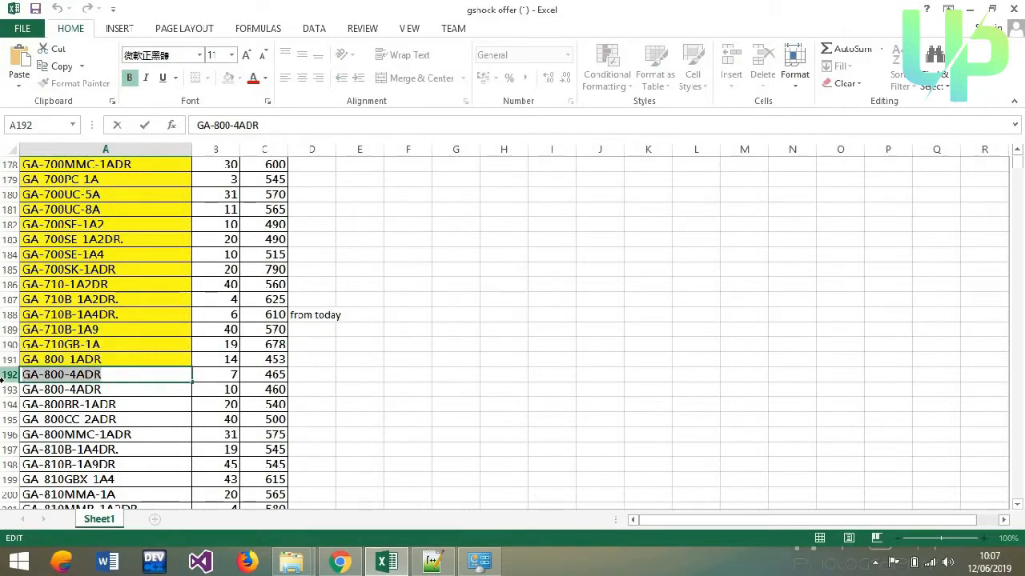
- Switch to the Google results in Chrome and search for the copied model number GA-800-4ADR
click(339, 561)
click(480, 12)
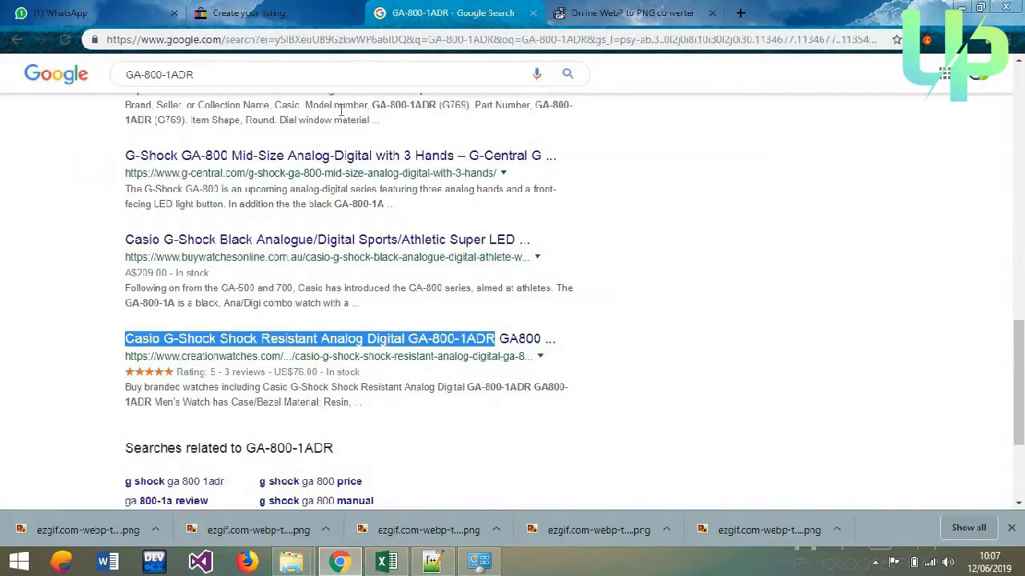
triple_click(302, 74)
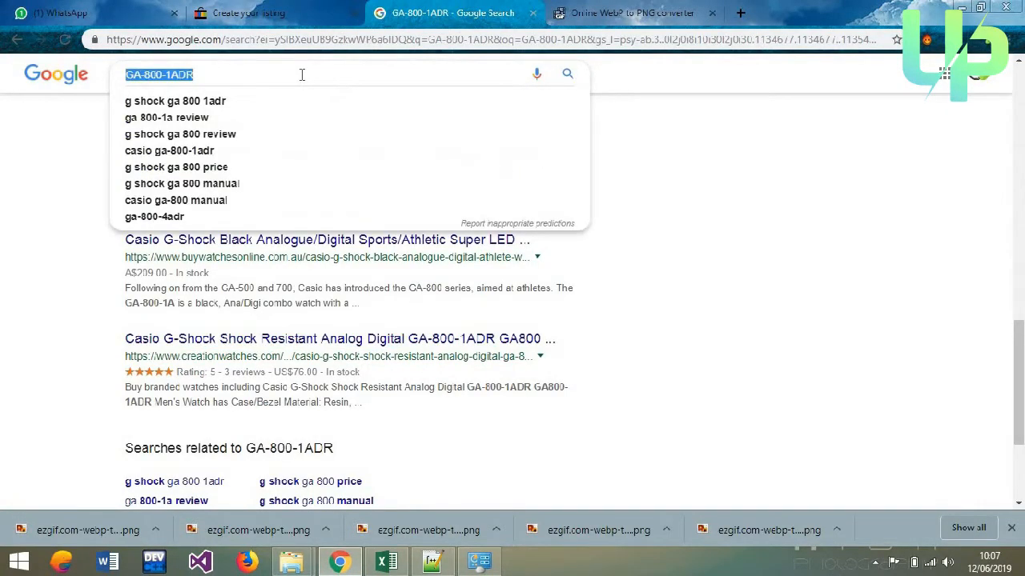
key(ctrl+v)
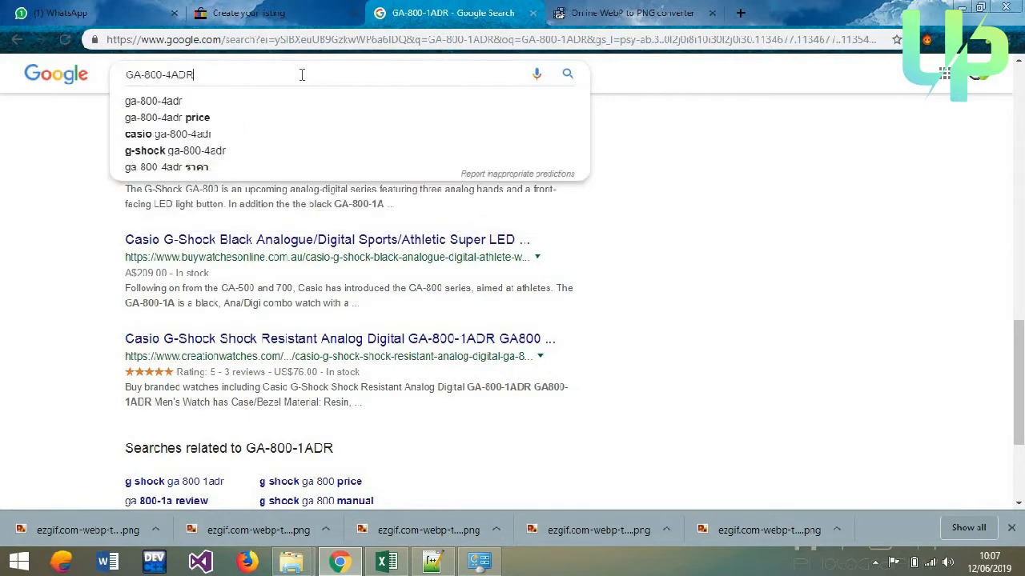
key(Return)
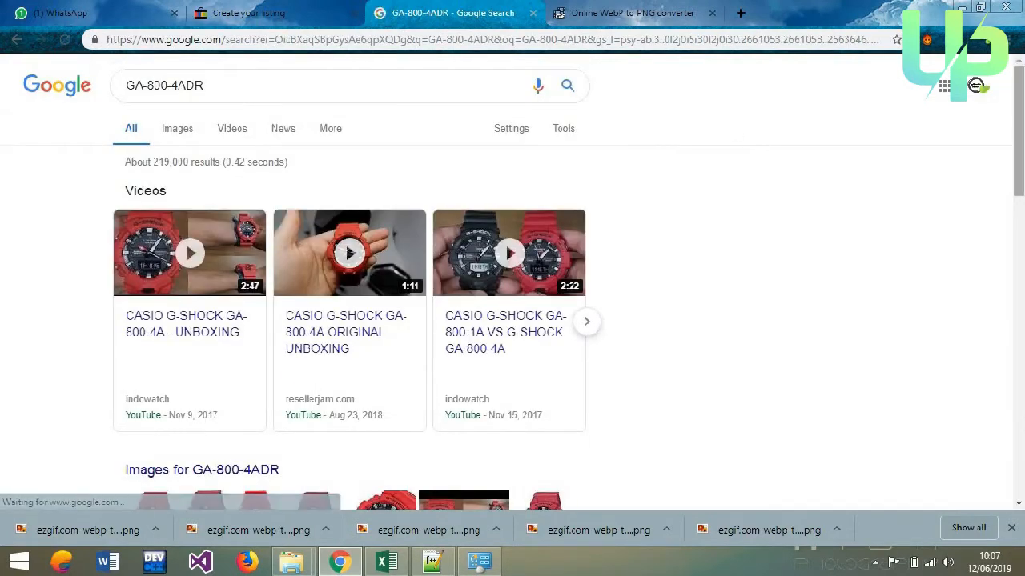
- Open the casio-intl.com search result for the GA-800-4A in a new browser tab
scroll(512, 301, down, 2)
scroll(512, 301, down, 1)
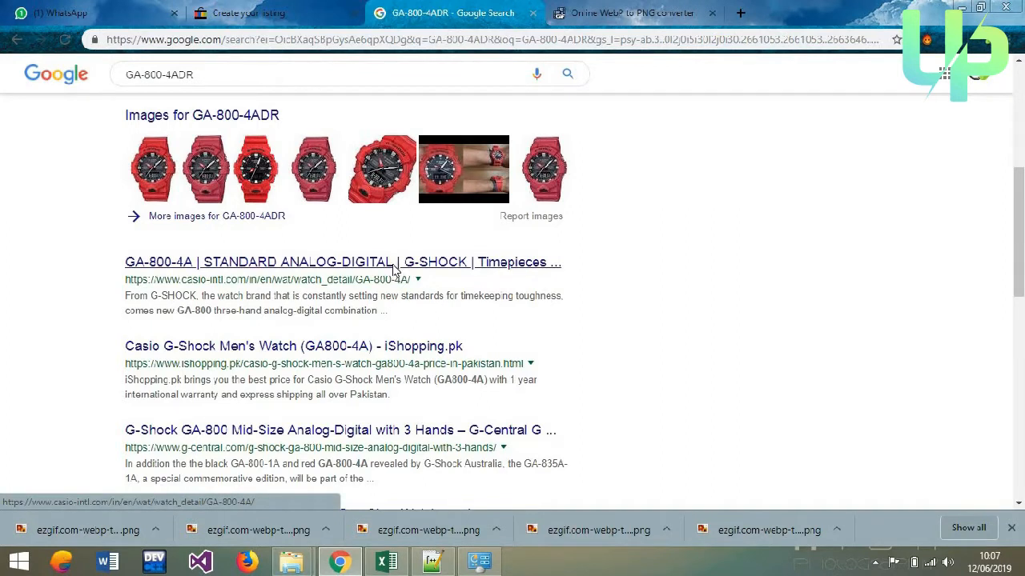
right_click(394, 271)
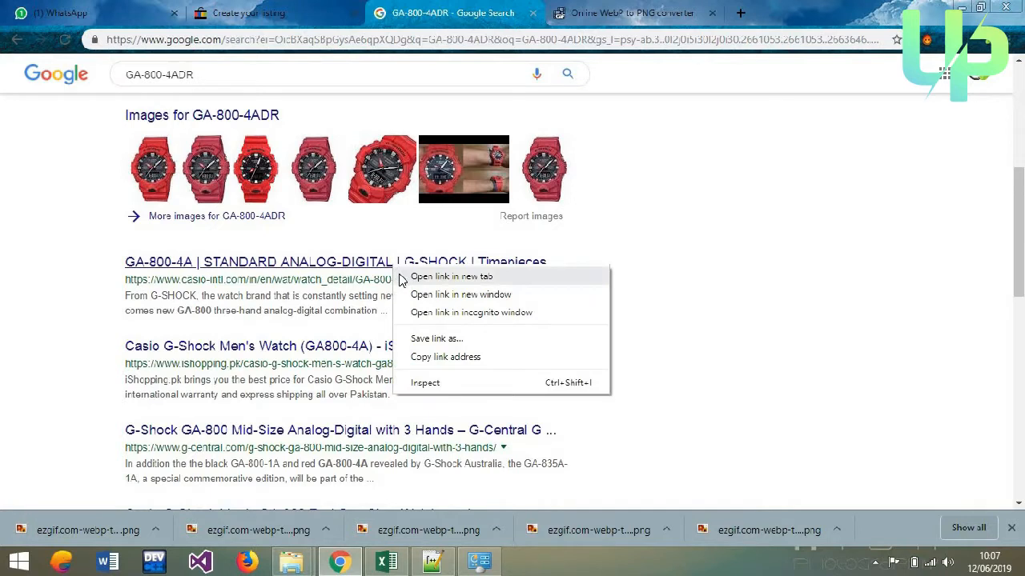
click(402, 277)
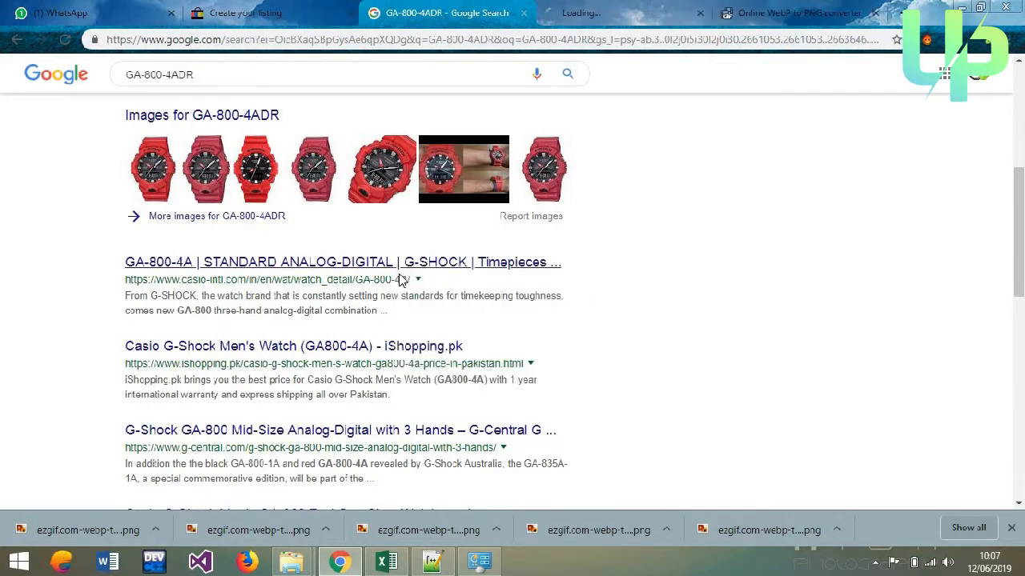
click(560, 13)
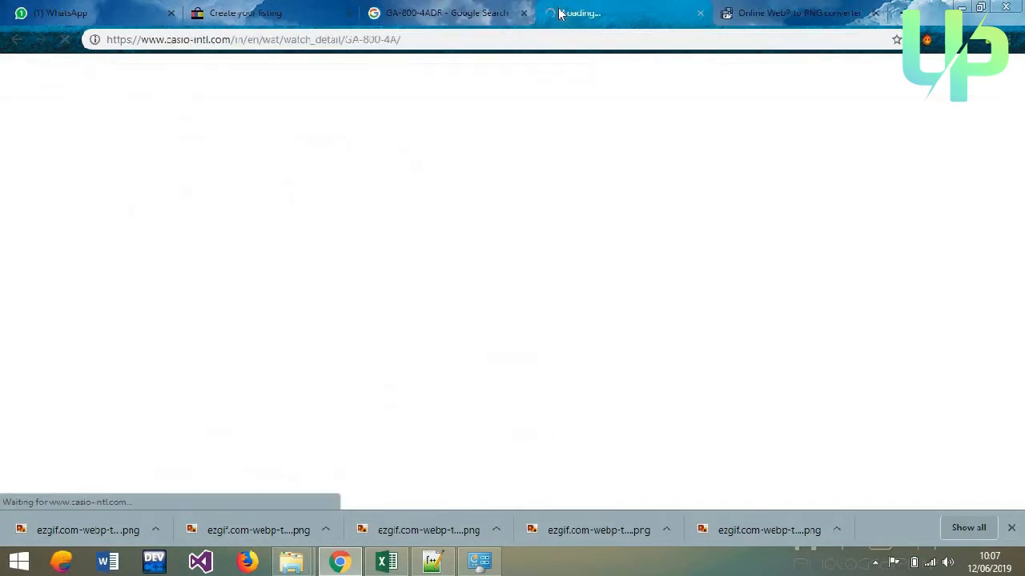
click(489, 8)
- In File Explorer, create a folder named GA-800-4ADR inside the watchess vosshop folder and open it
click(962, 7)
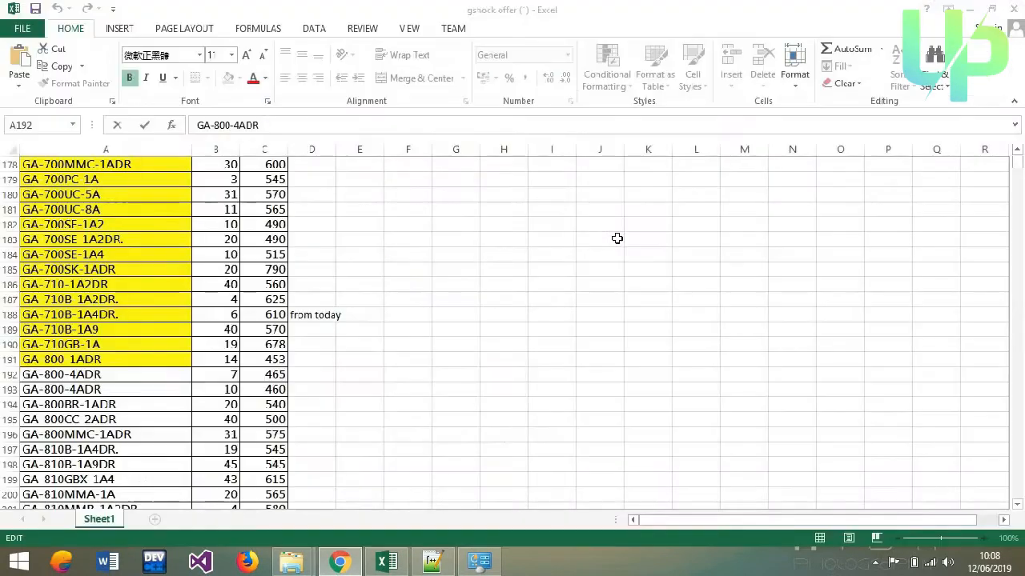
click(294, 562)
click(205, 498)
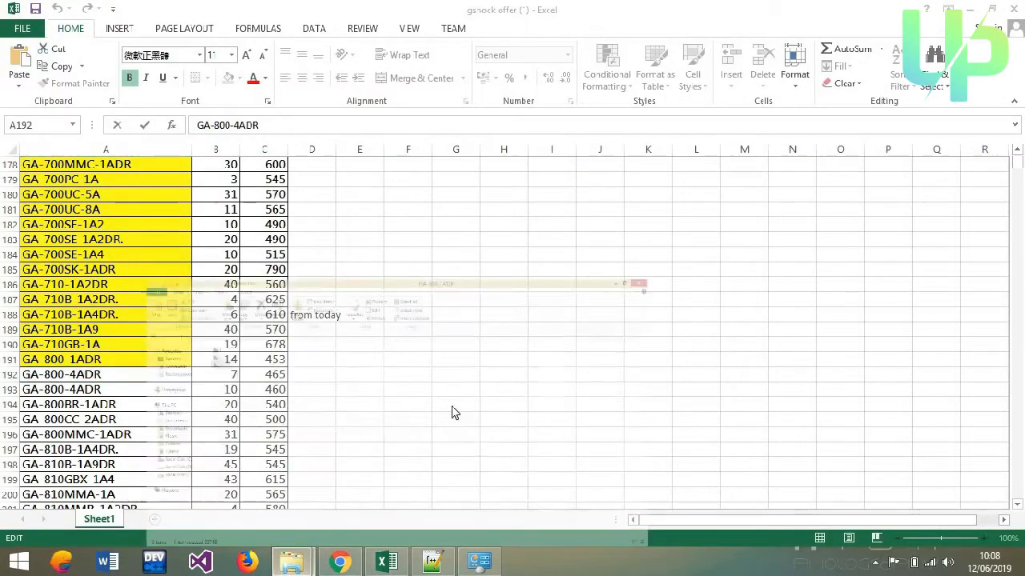
key(BackSpace)
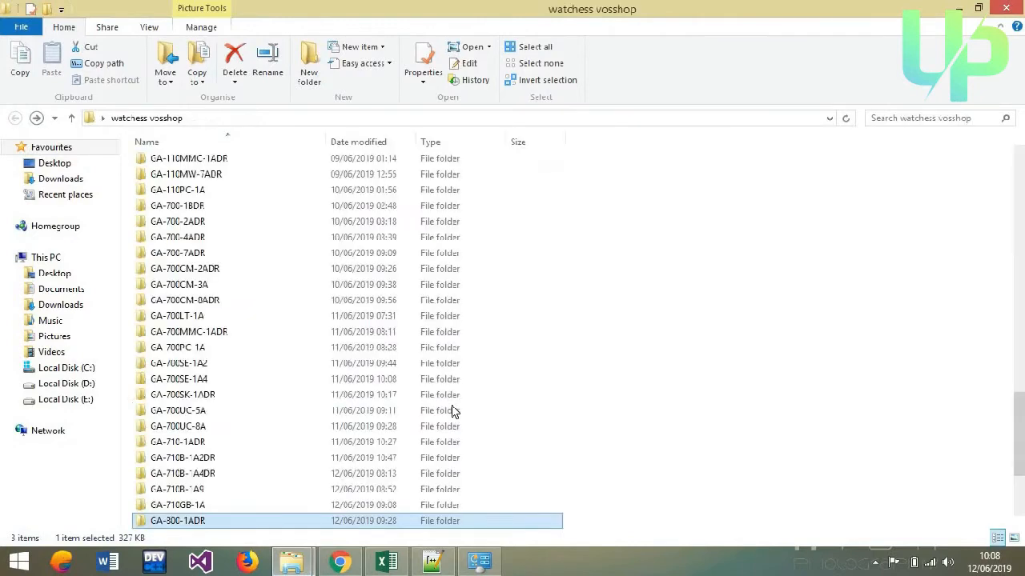
click(309, 64)
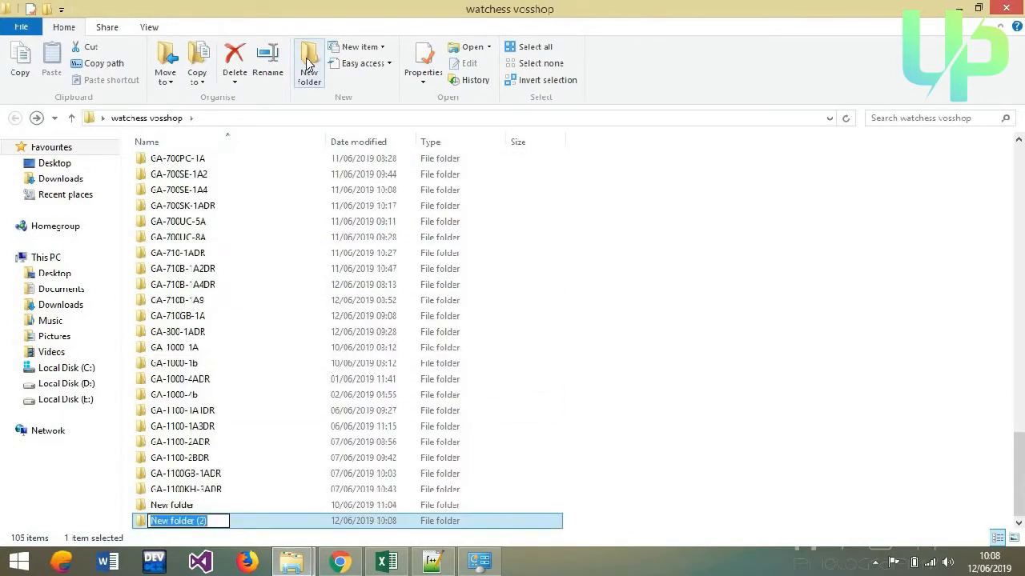
text(GA-300-4ADR)
key(Return)
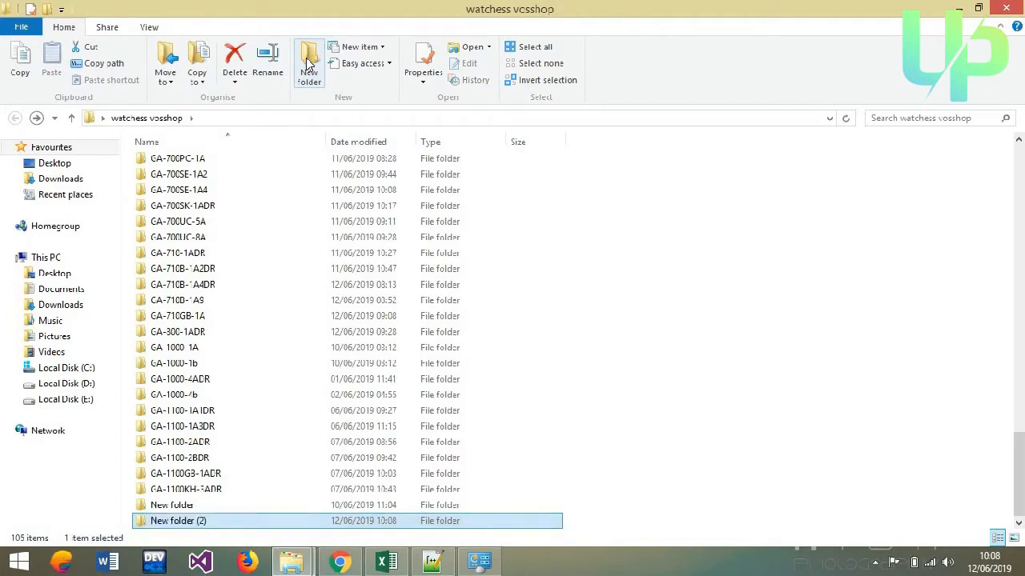
key(Return)
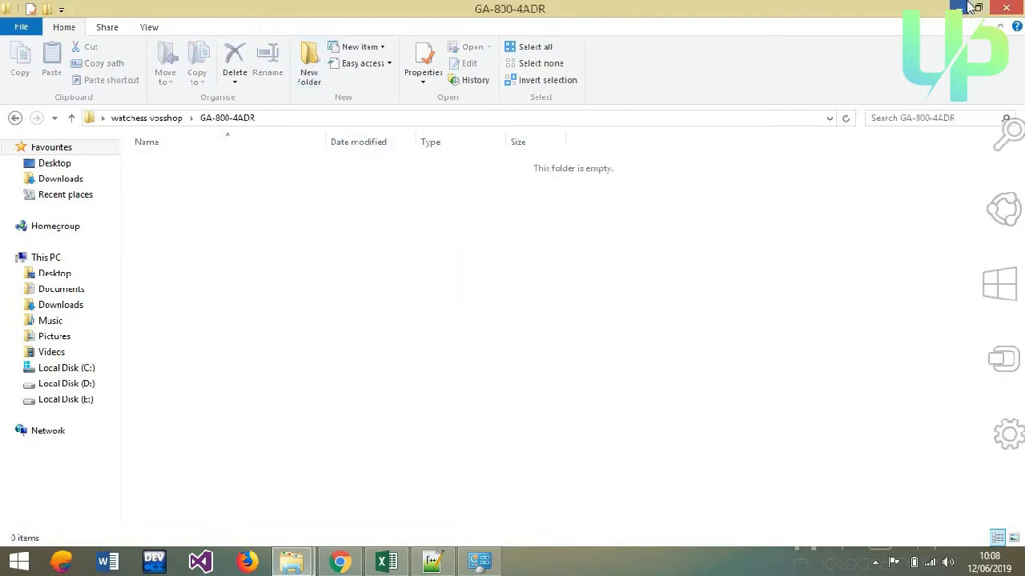
- Switch back to Chrome and examine the watch photos and details on Casio's GA-800-4A product page
key(alt+Tab)
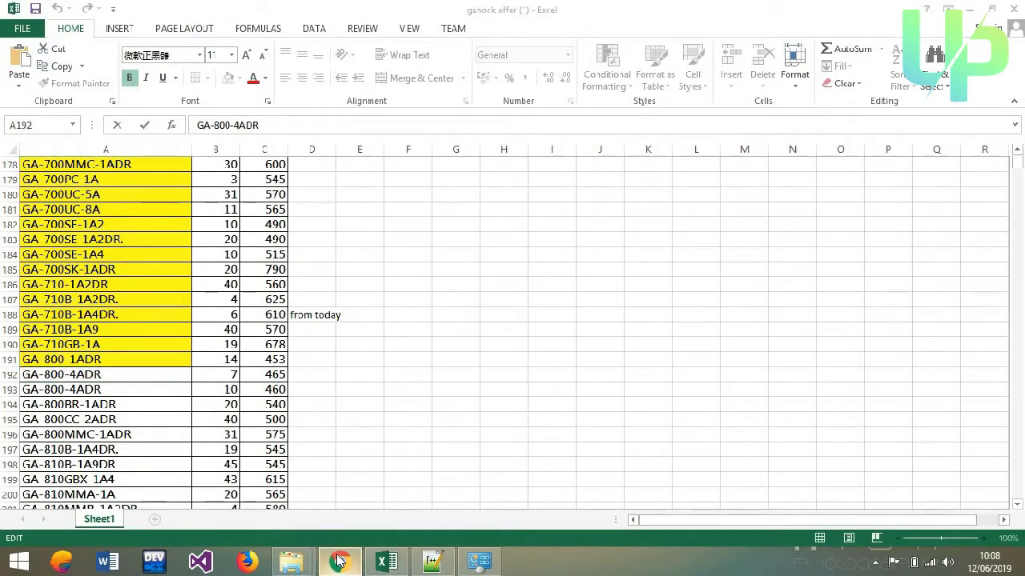
click(340, 562)
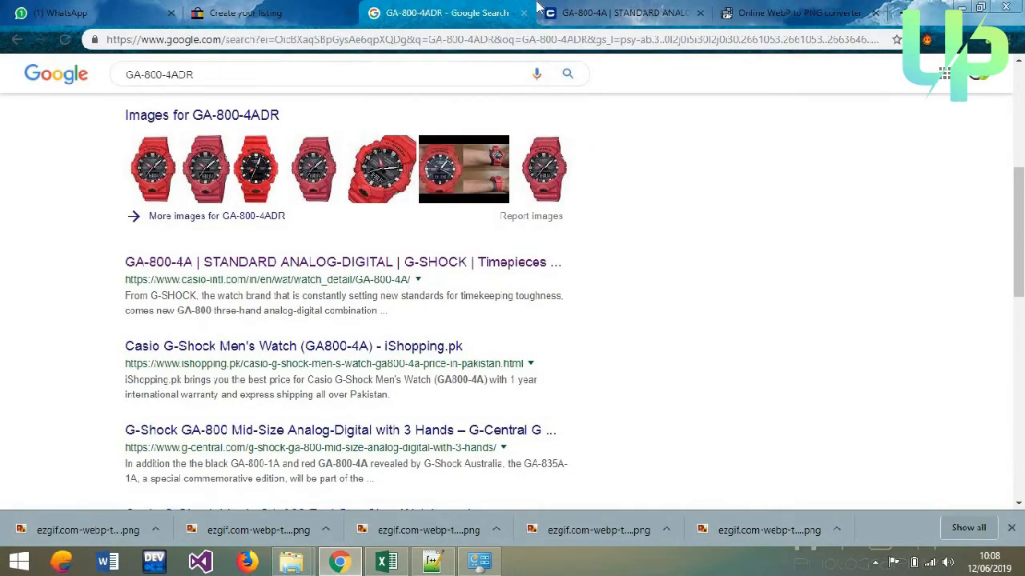
click(561, 12)
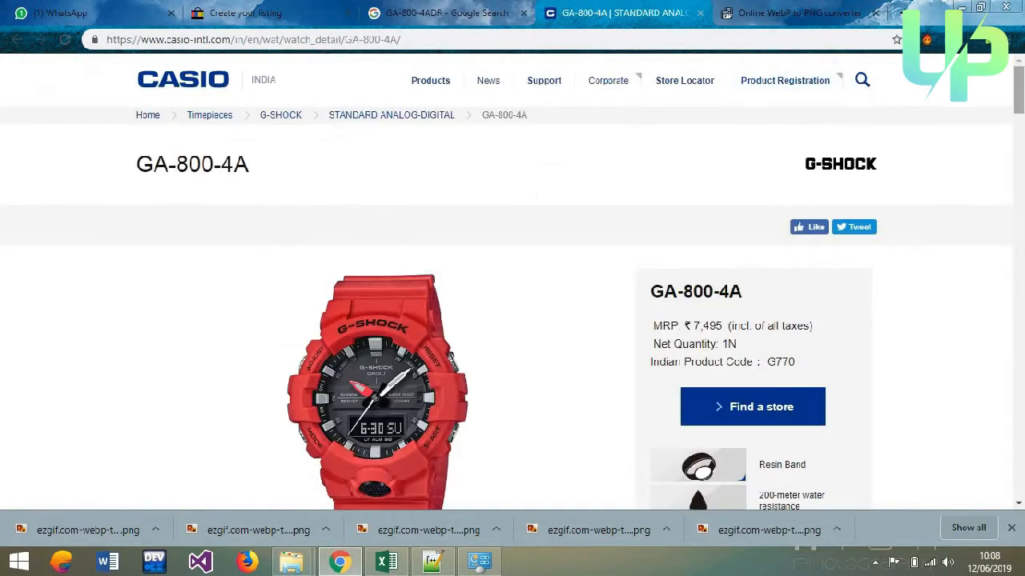
scroll(1021, 112, down, 5)
scroll(1021, 113, up, 4)
scroll(1021, 113, down, 1)
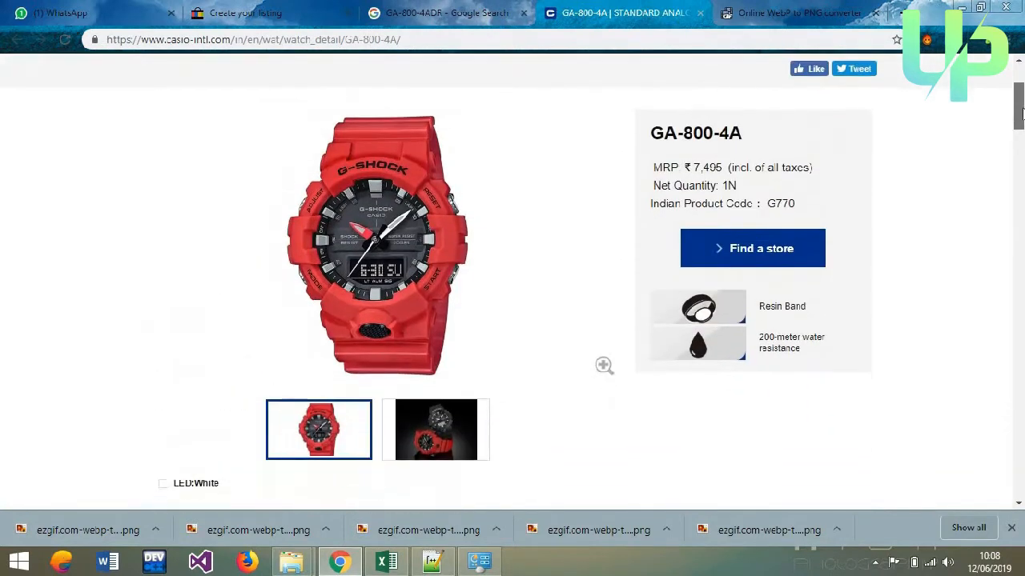
- Copy the title "Casio G-Shock Shock Resistant Analog Digital GA-800-4ADR" from the creationwatches.com result in the Google search
click(464, 9)
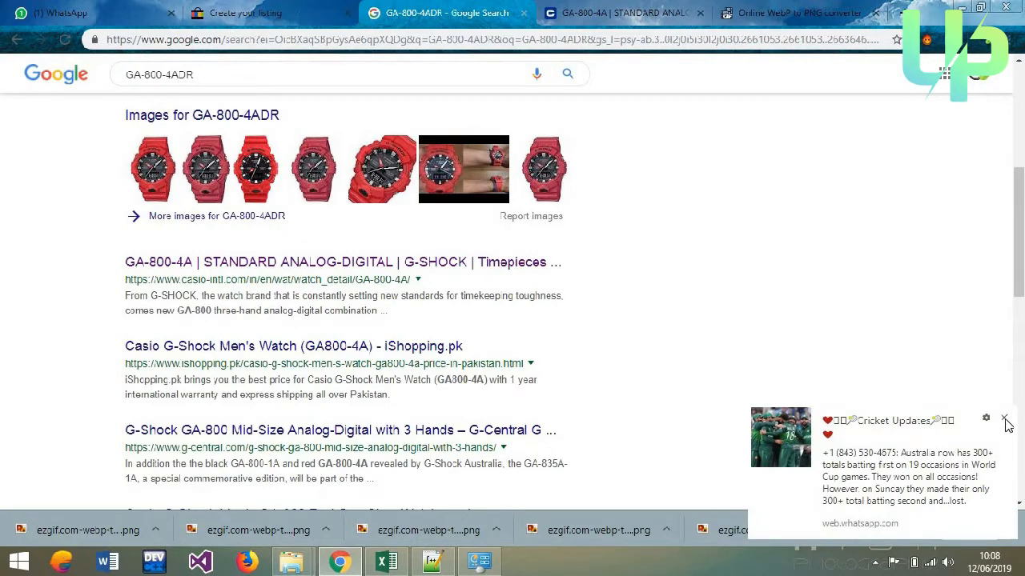
click(1006, 422)
mouse_move(1019, 292)
mouse_down()
mouse_move(1018, 319)
mouse_move(1019, 305)
mouse_up()
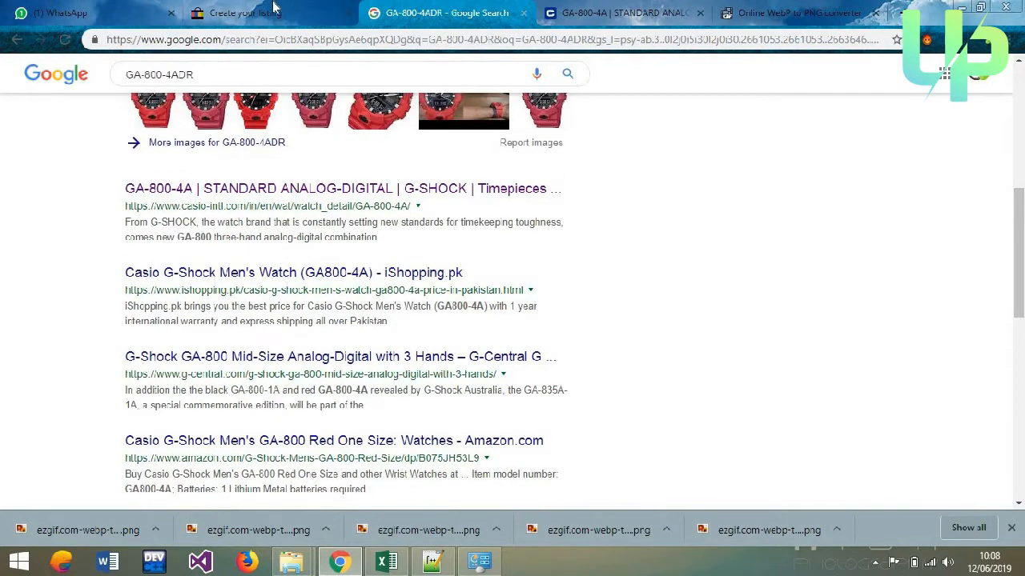
click(306, 9)
click(427, 9)
drag(1019, 252, 1018, 272)
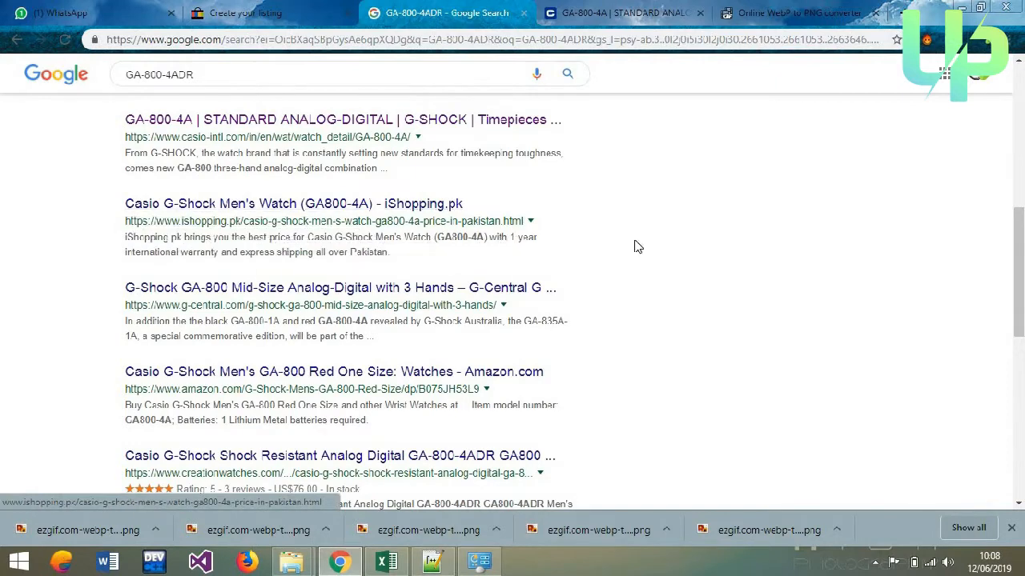
drag(1018, 260, 1018, 273)
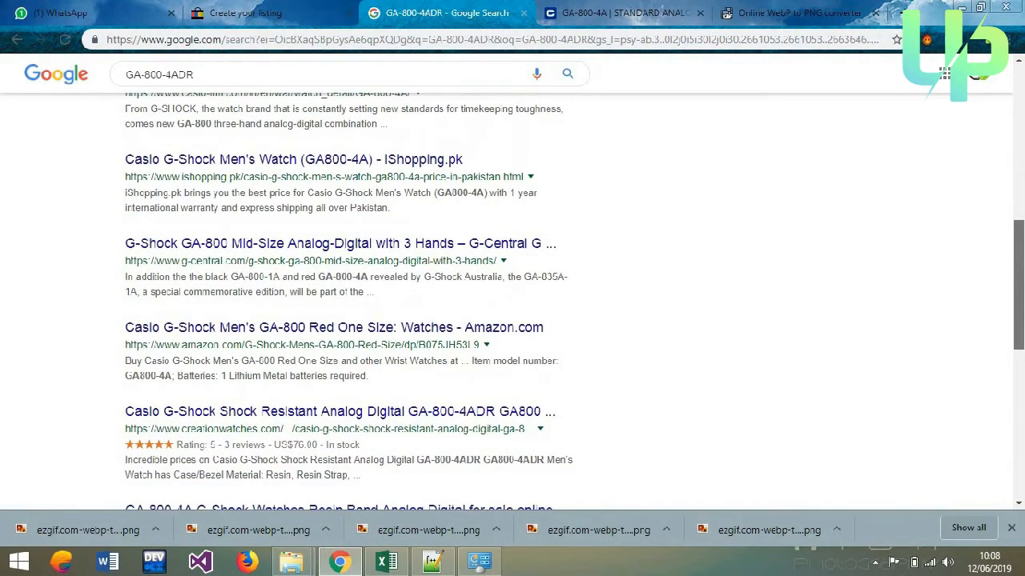
drag(1018, 273, 1018, 325)
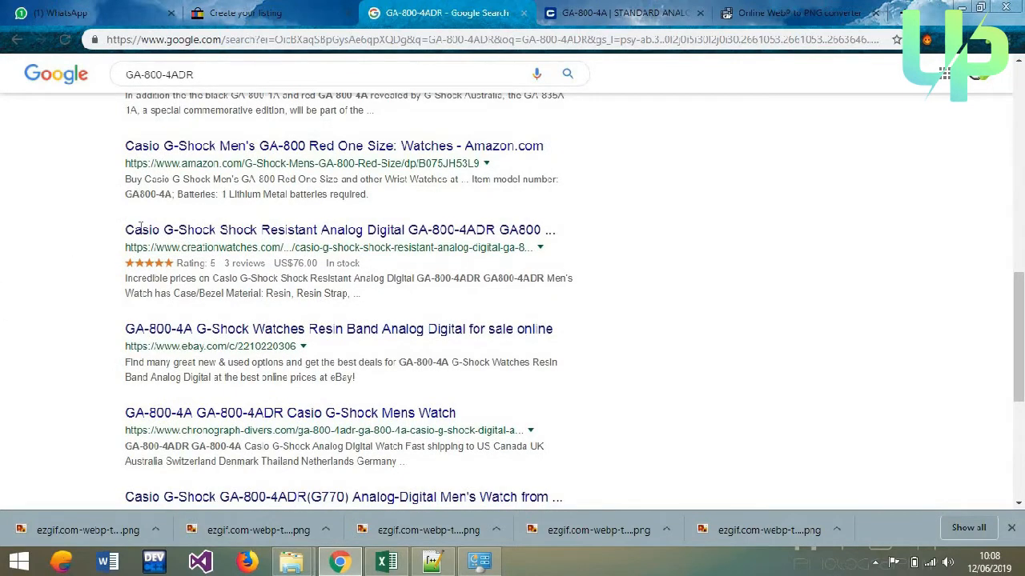
drag(124, 229, 497, 232)
key(ctrl+c)
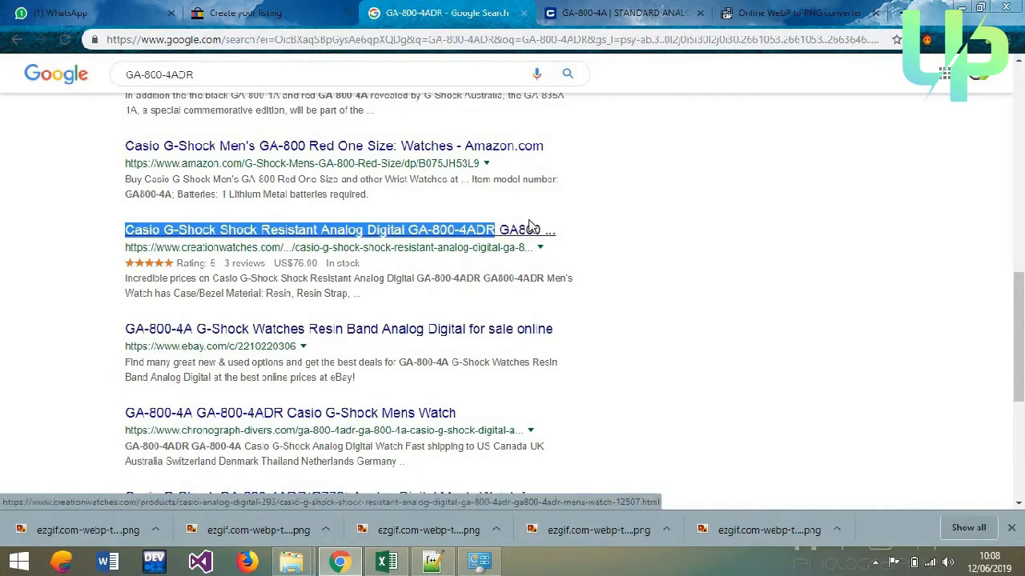
- Leave the eBay listing page for the eBay home page and open the My eBay selling overview
key(ctrl+shift+Tab)
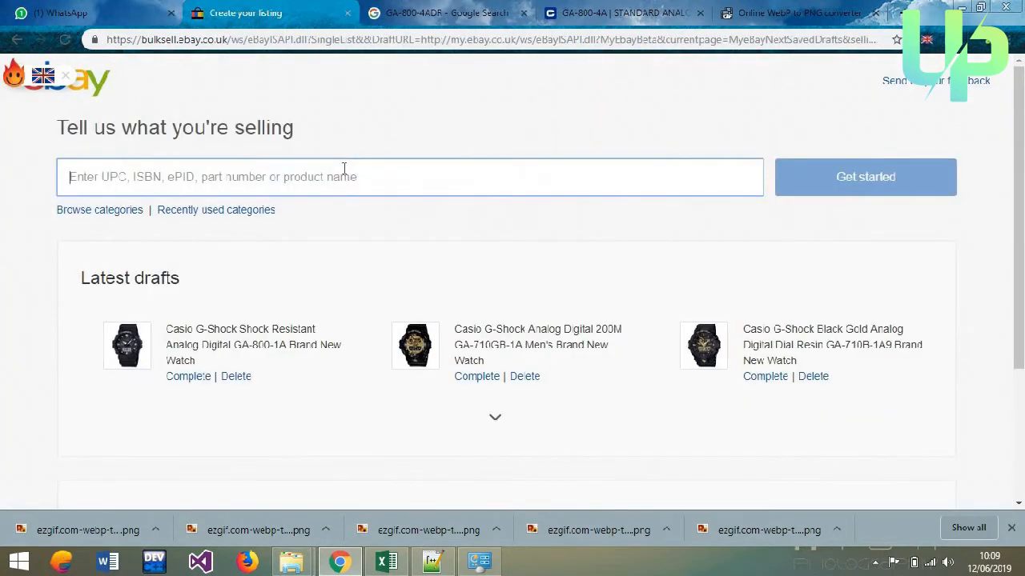
click(90, 79)
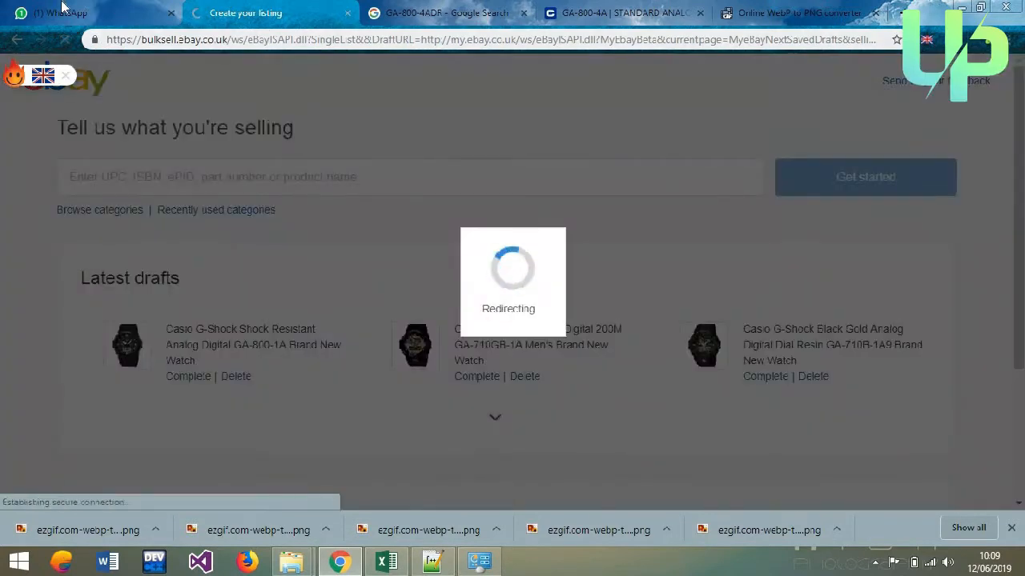
key(ctrl+shift+Tab)
click(288, 8)
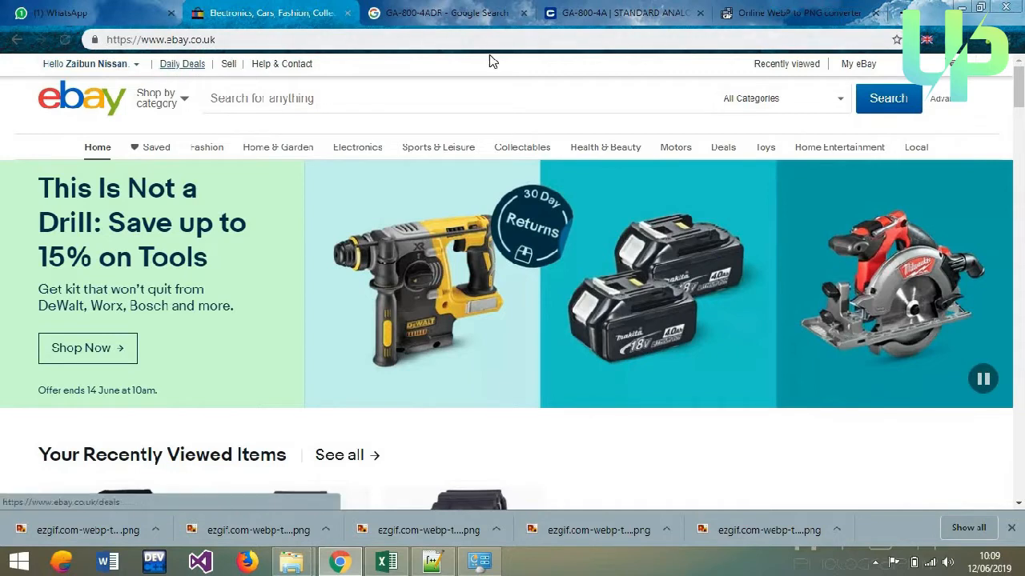
mouse_move(848, 68)
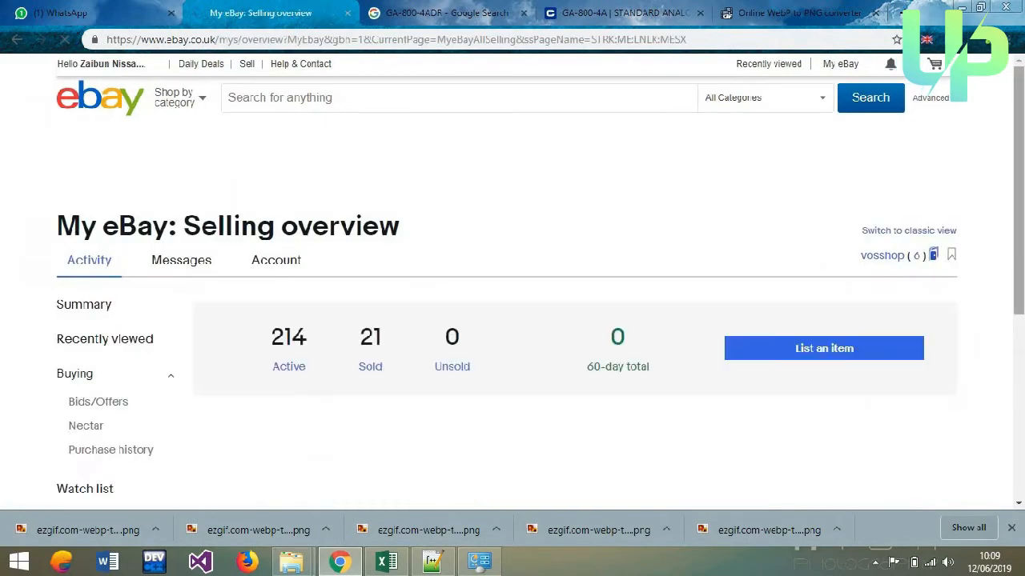
- Open the selling drafts list and look through the saved Casio watch drafts
scroll(128, 153, down, 5)
scroll(128, 152, up, 2)
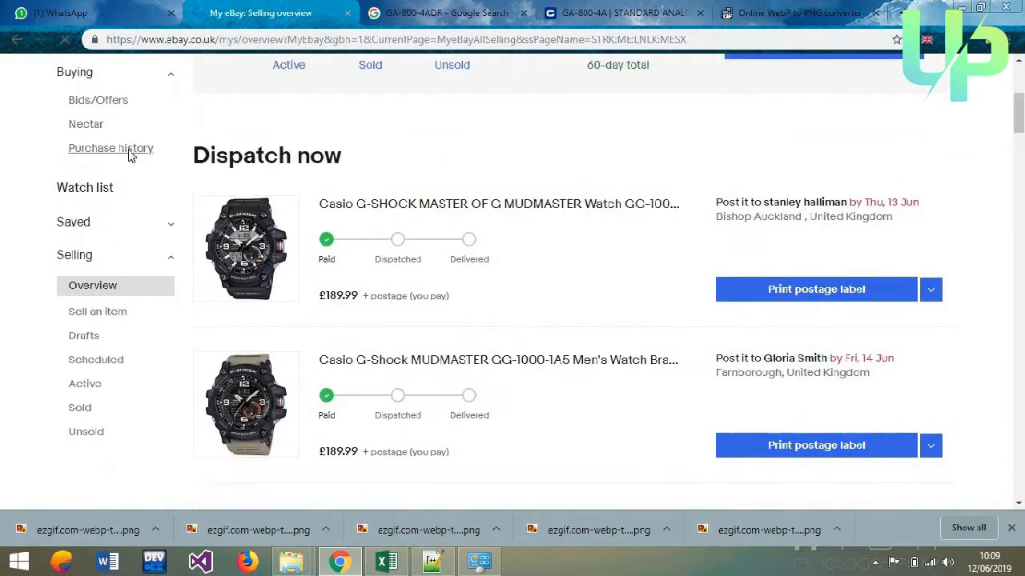
click(85, 335)
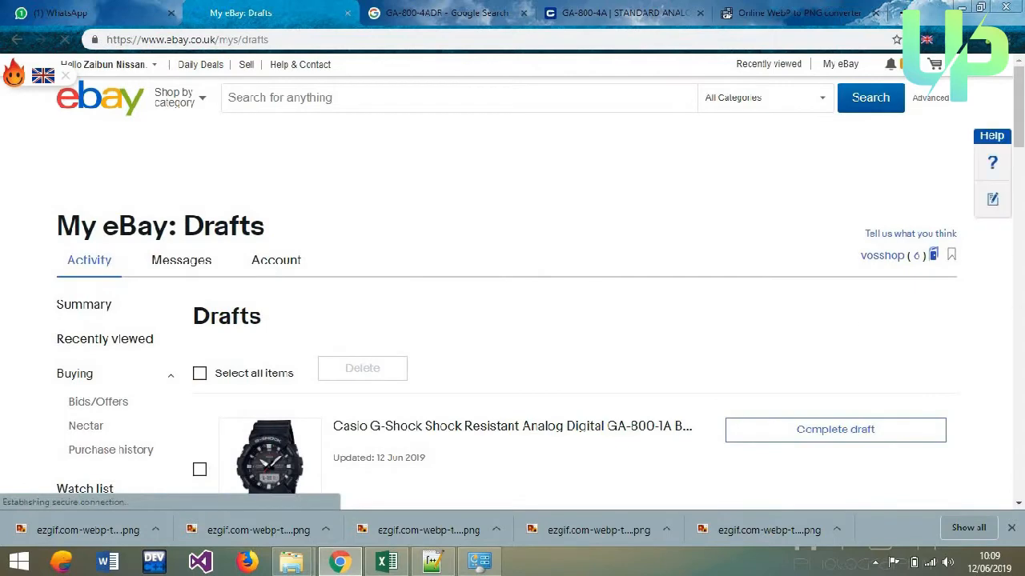
scroll(1012, 124, down, 9)
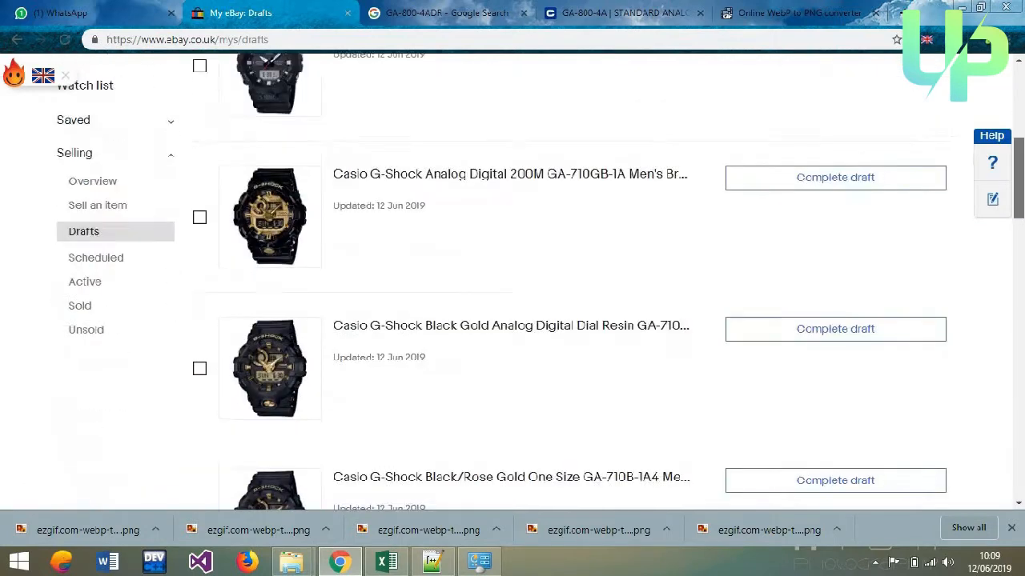
scroll(512, 281, down, 5)
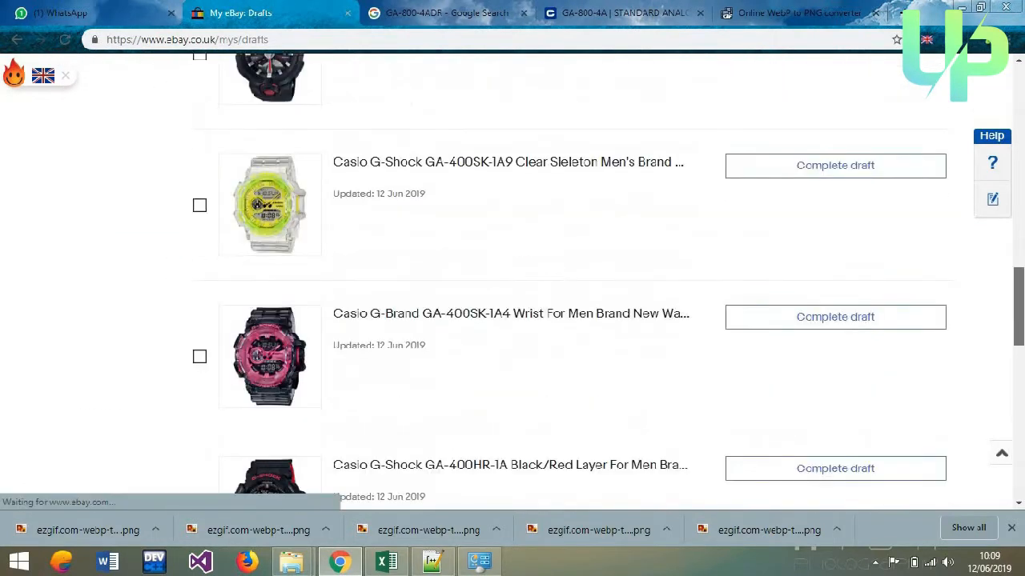
scroll(513, 280, up, 15)
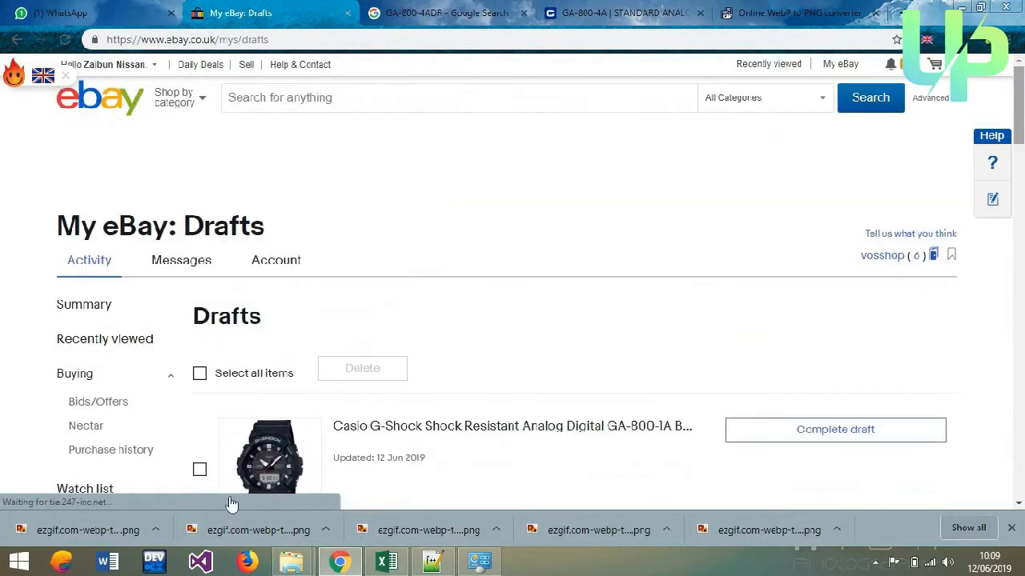
scroll(187, 443, down, 5)
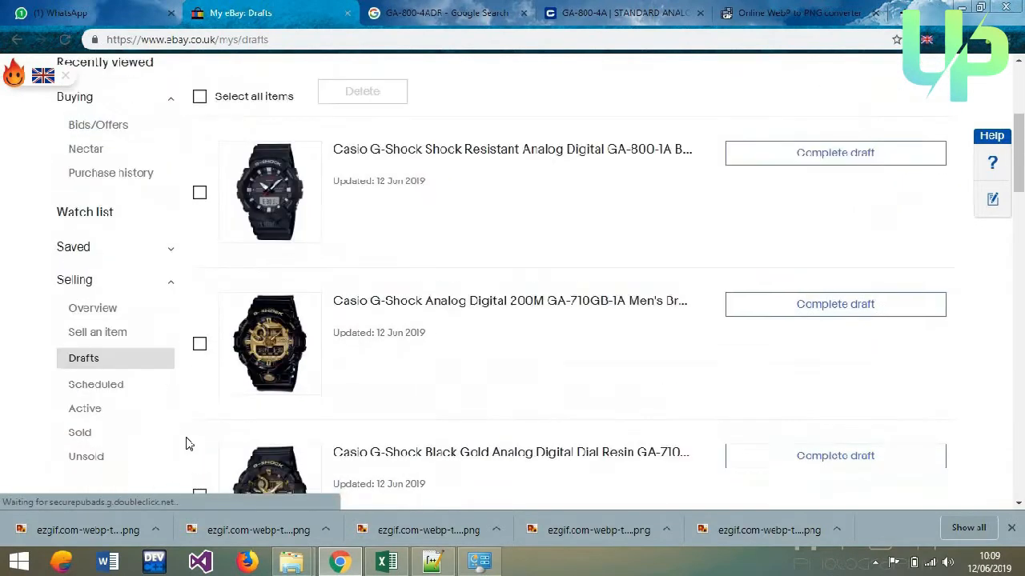
- Start a new listing and paste "Casio G-Shock Shock Resistant Analog Digital GA-800-4ADR" as the product name
click(101, 258)
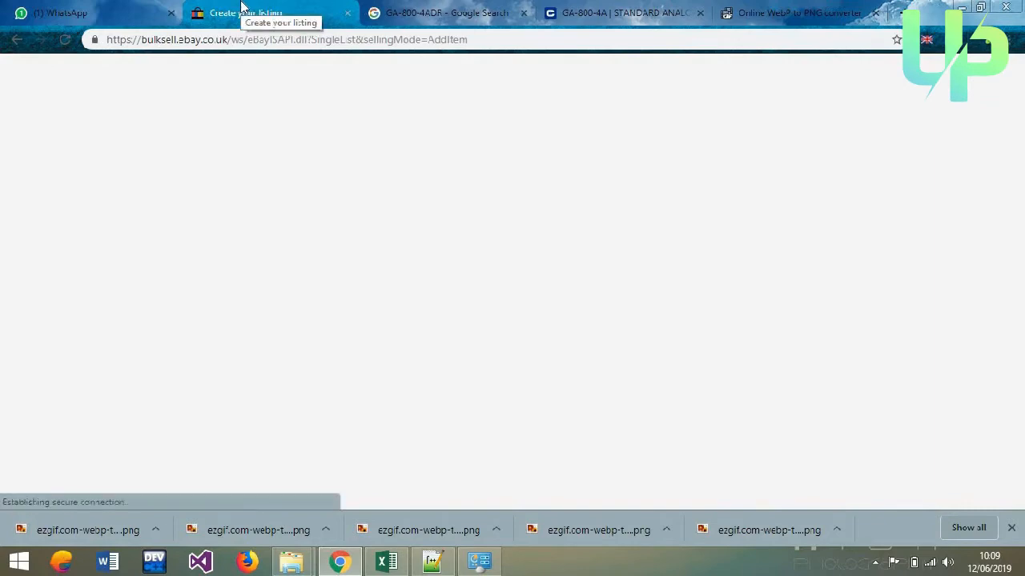
click(73, 7)
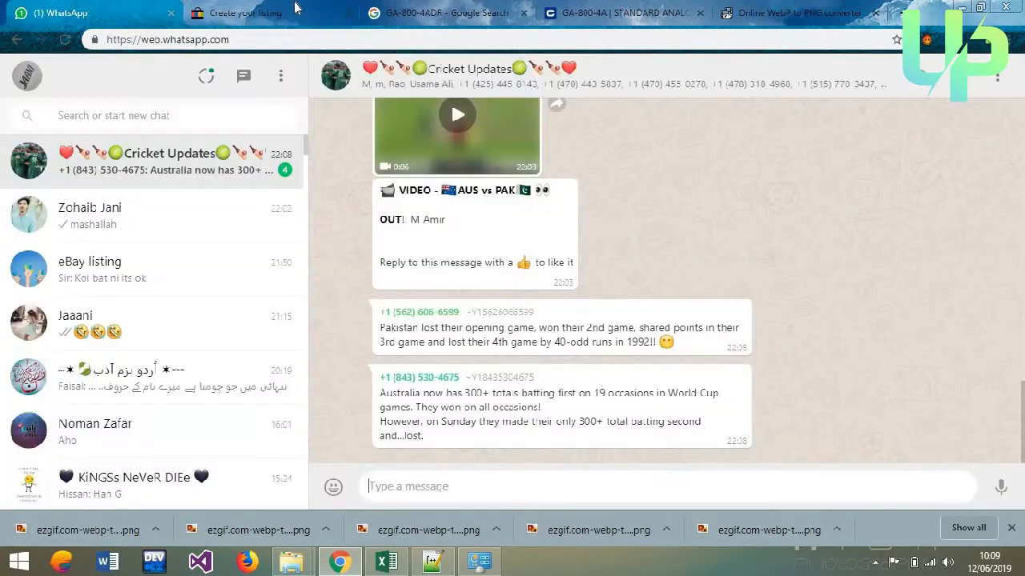
click(295, 7)
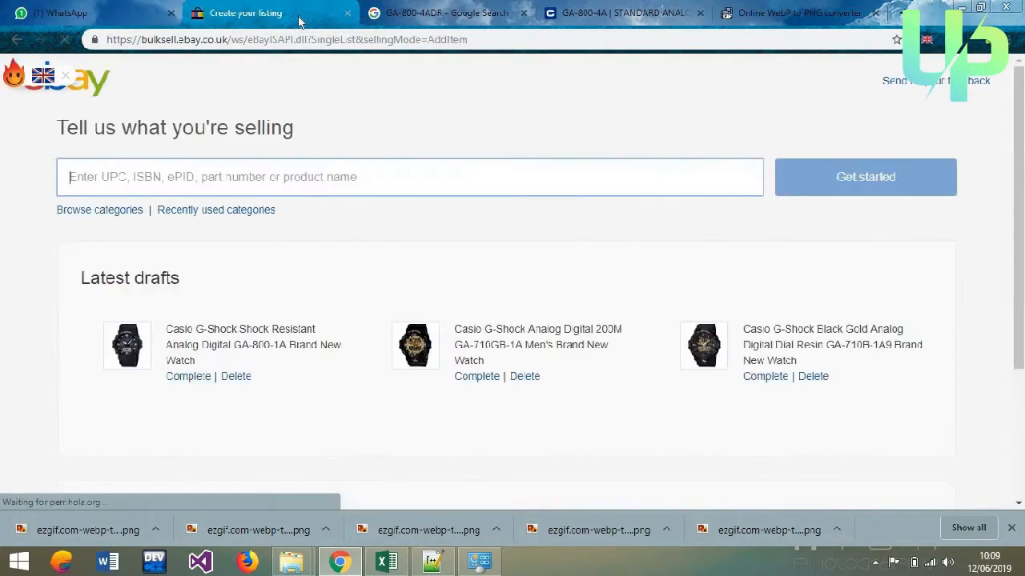
click(355, 174)
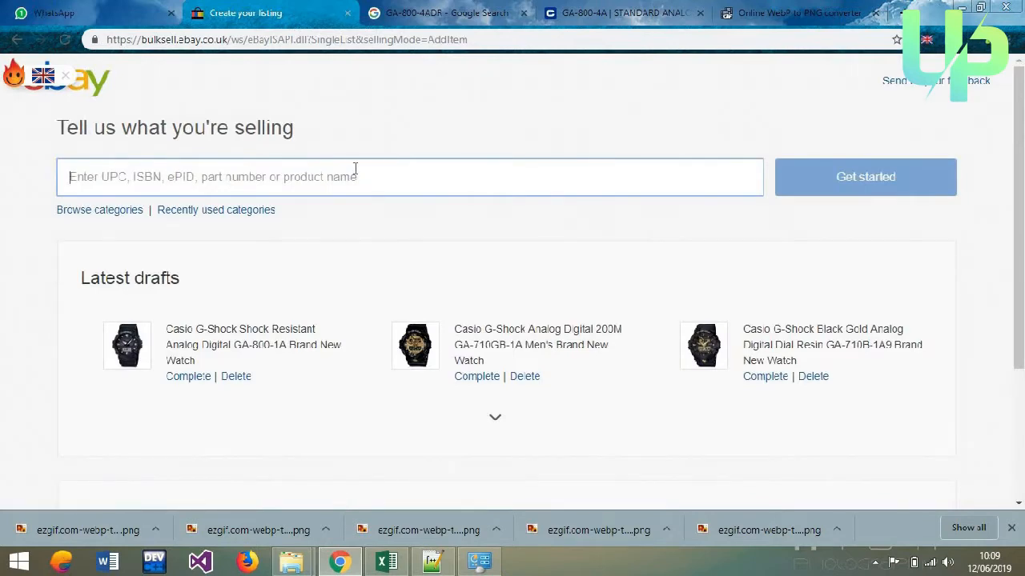
key(ctrl+v)
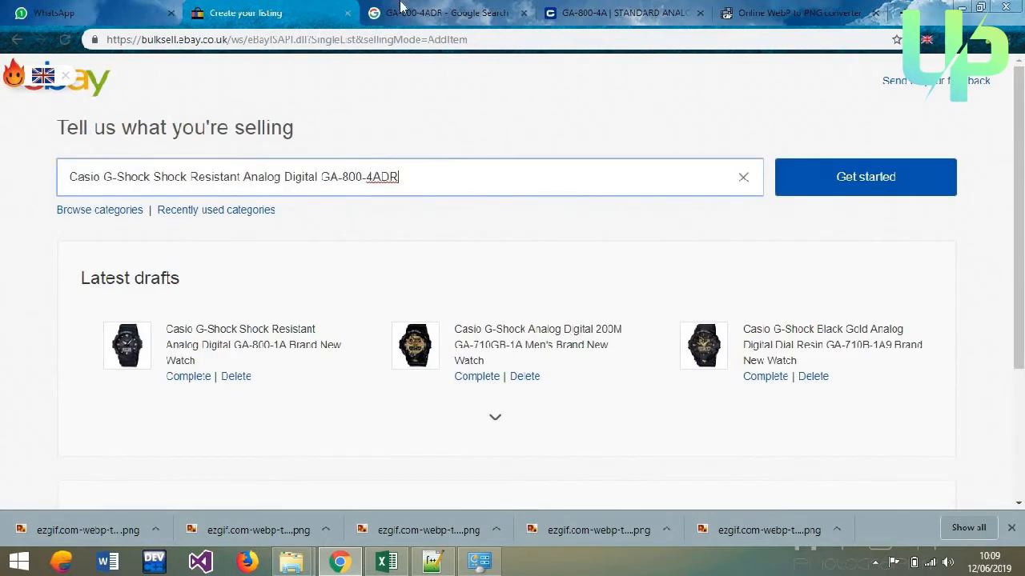
- Check the model number on Casio's product page and change the product name to "Casio G-Shock Shock Resistant Analog Digital GA-800-4A Brand New Watch"
click(400, 8)
click(244, 12)
click(68, 166)
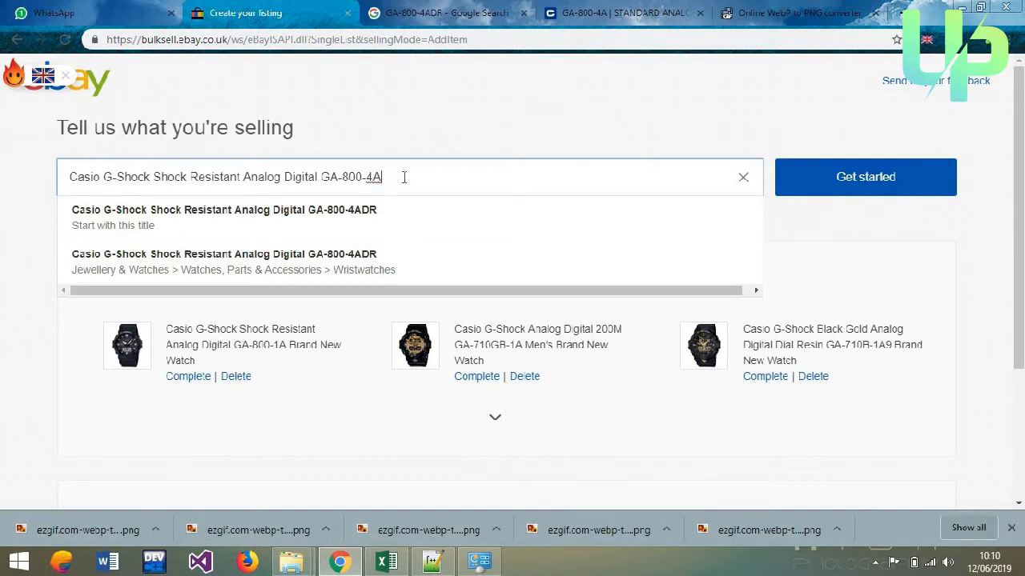
click(608, 12)
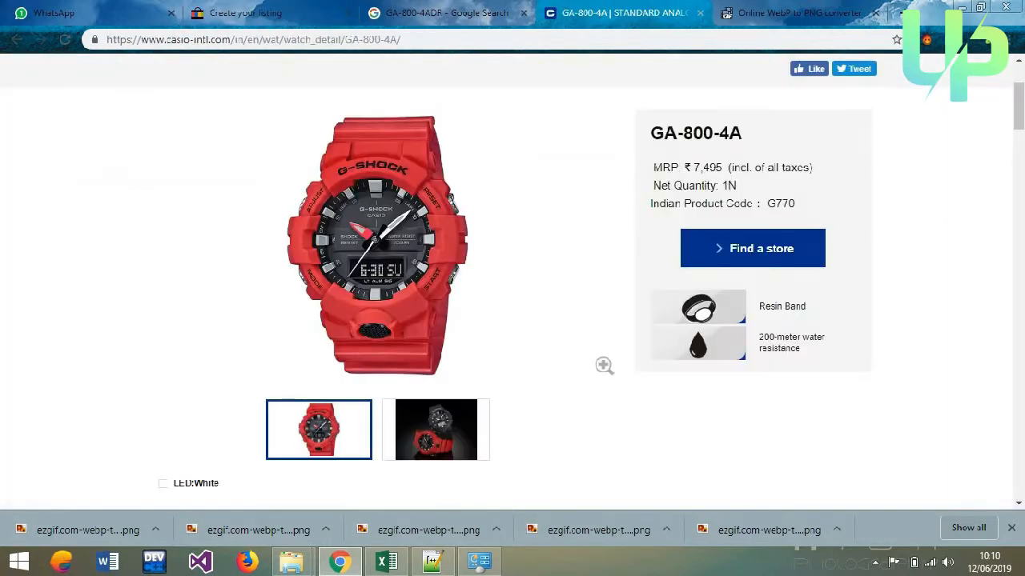
scroll(556, 117, up, 2)
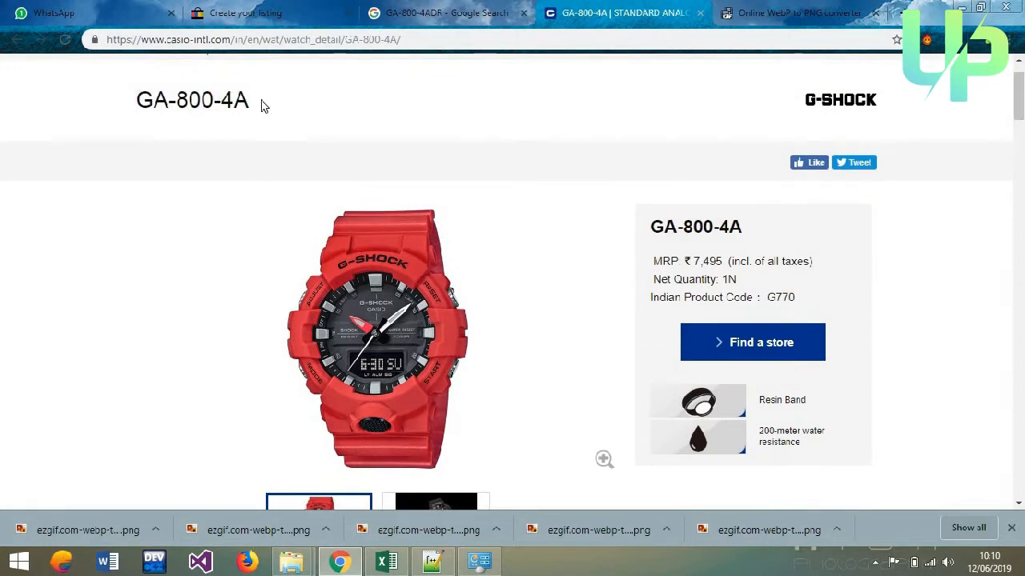
click(255, 13)
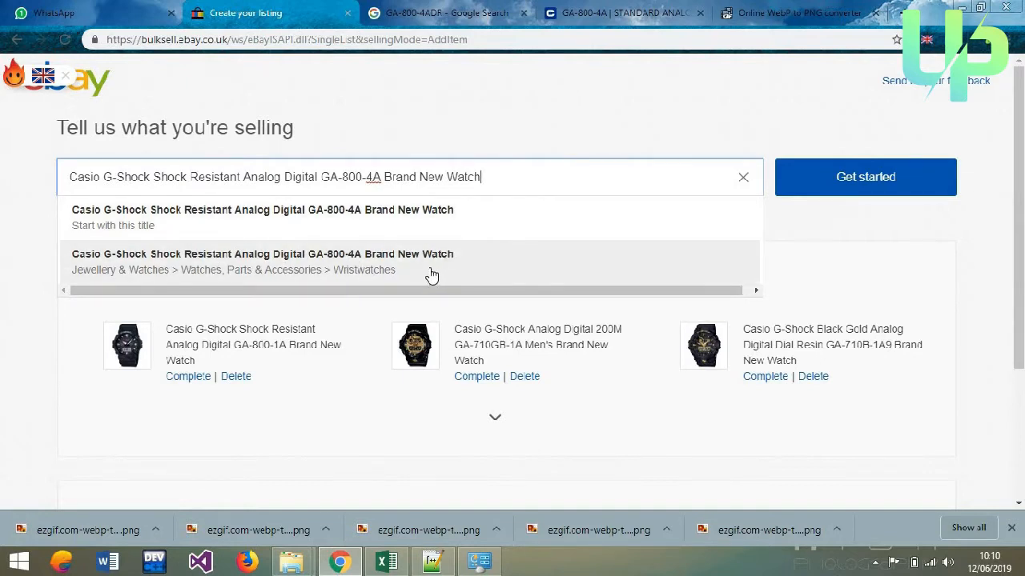
- Create the listing draft from the title suggestion in the Jewellery & Watches > Watches, Parts & Accessories > Wristwatches category
click(430, 273)
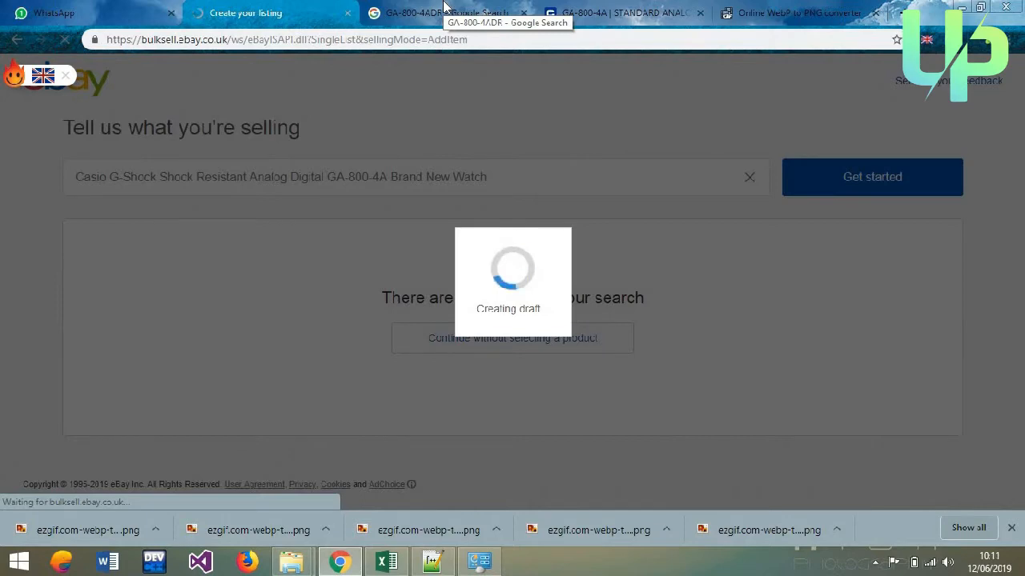
click(444, 10)
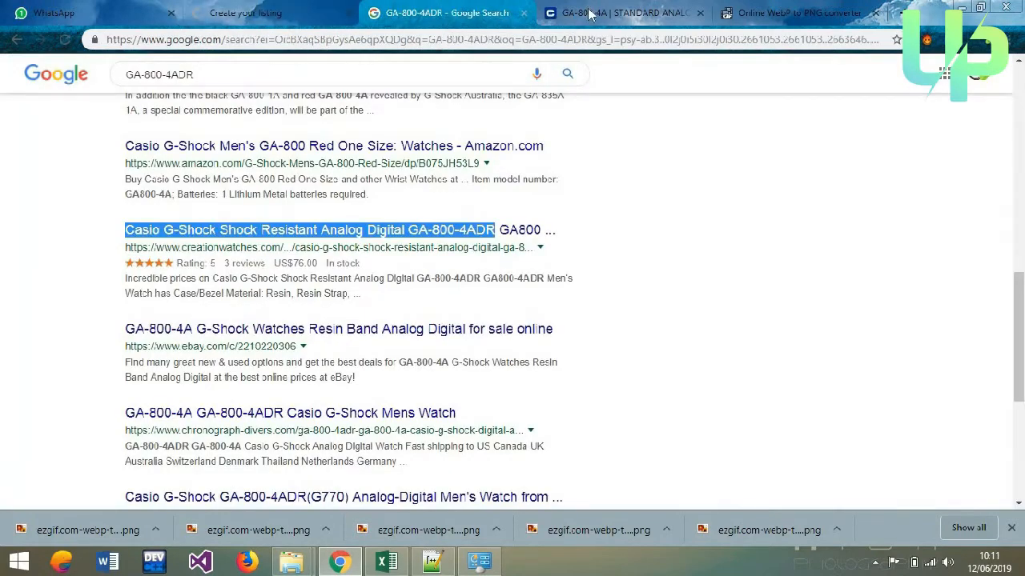
click(296, 14)
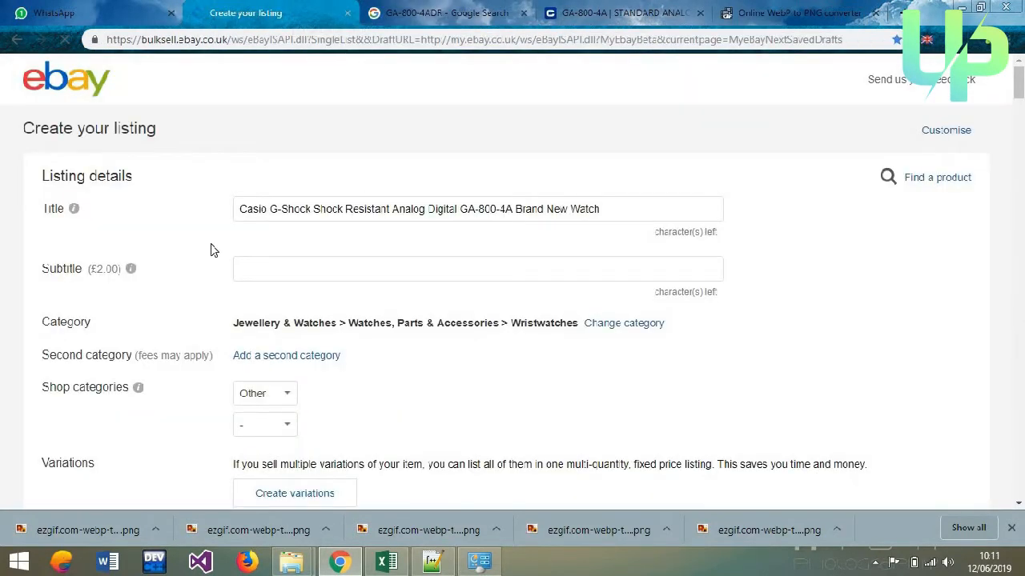
- Set the listing's first shop category to G-Shock
scroll(212, 251, down, 3)
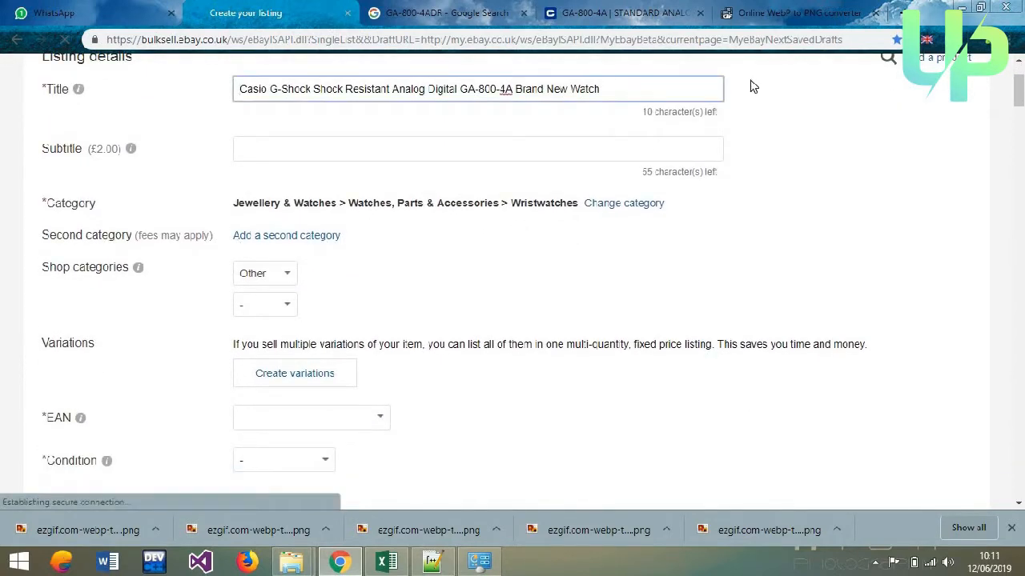
click(285, 272)
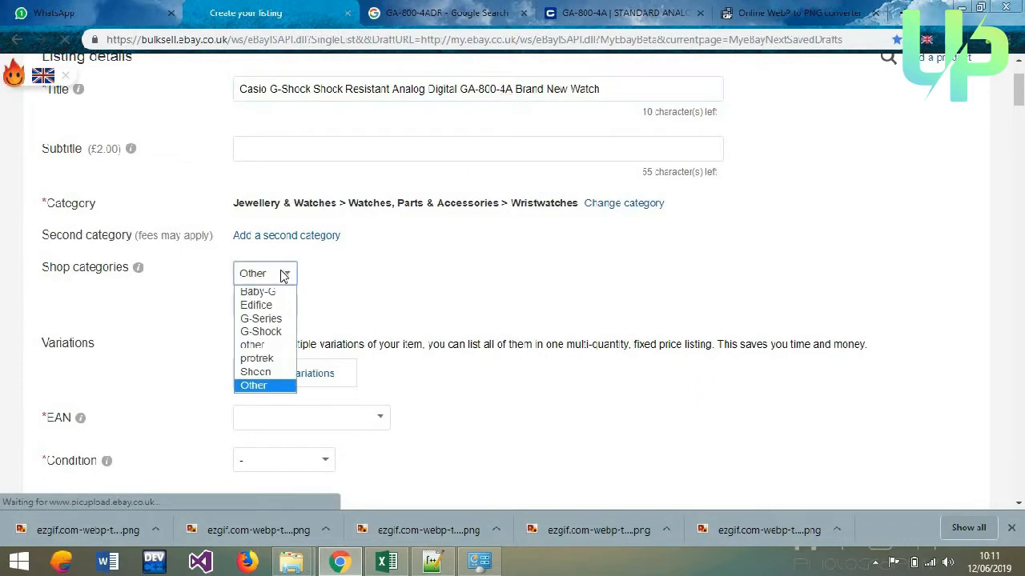
click(277, 332)
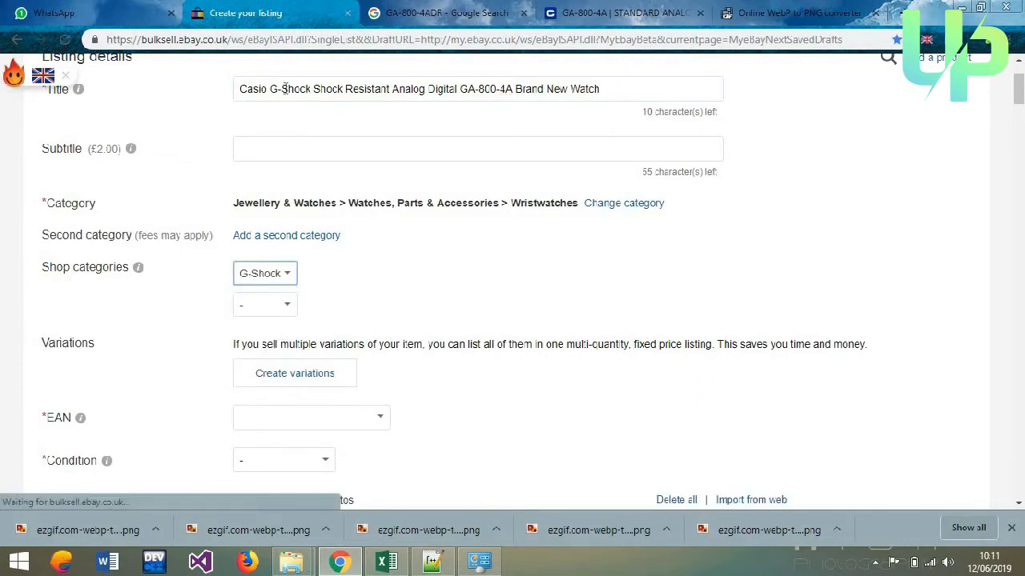
click(367, 262)
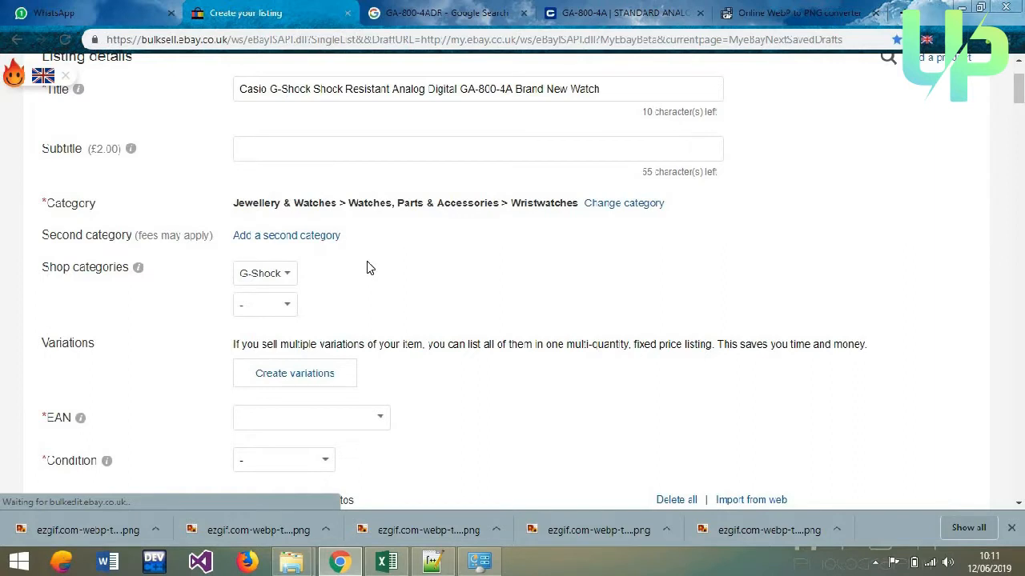
click(289, 272)
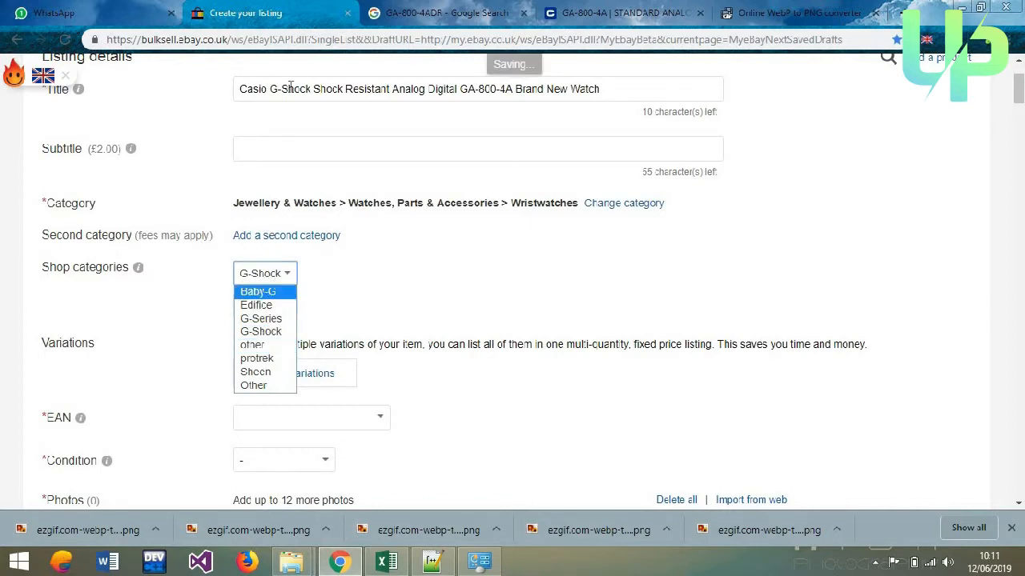
click(446, 302)
- Set the listing's EAN to "Does not apply" and its condition to "New with tags"
scroll(446, 302, down, 1)
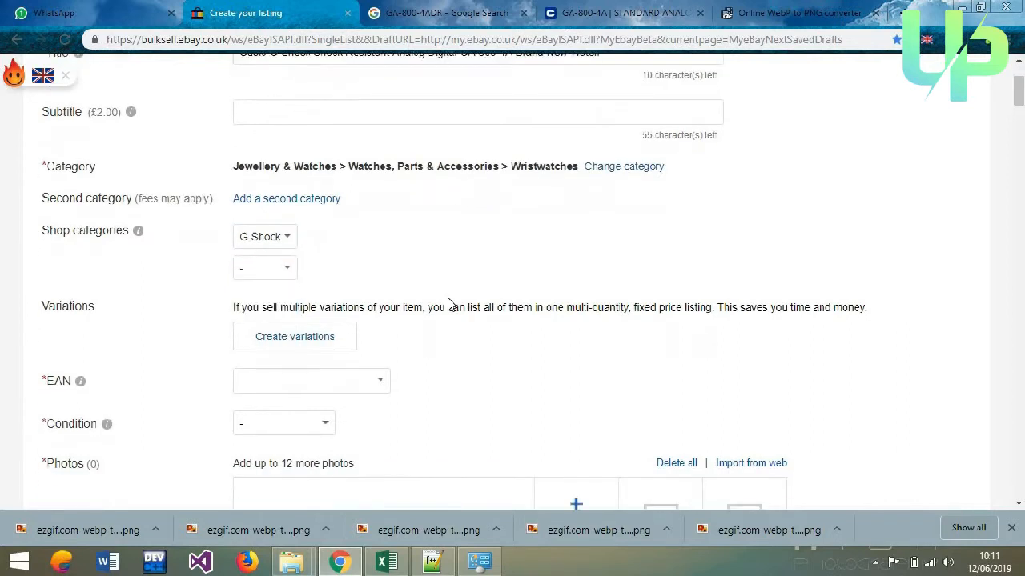
scroll(449, 304, down, 2)
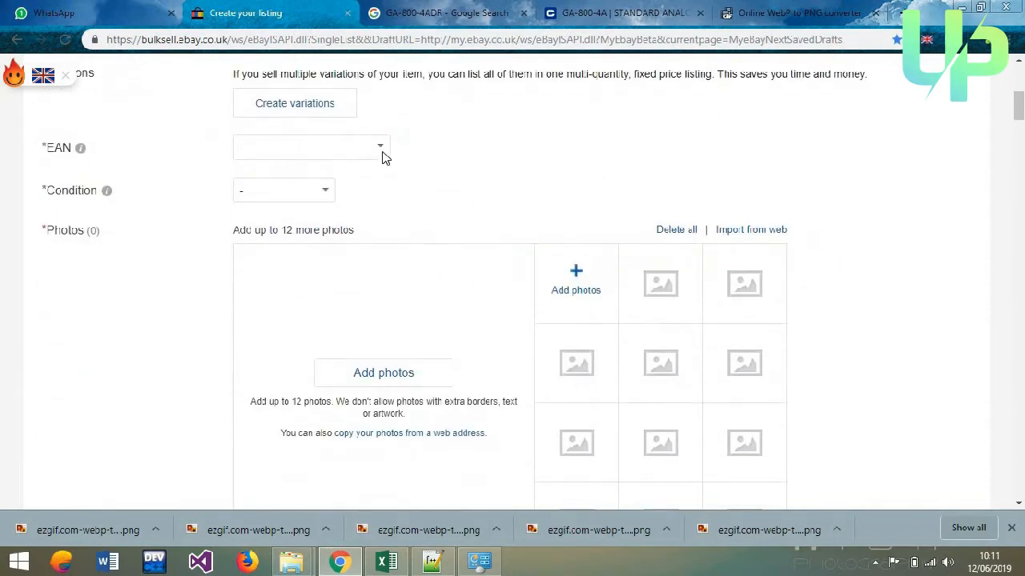
click(381, 146)
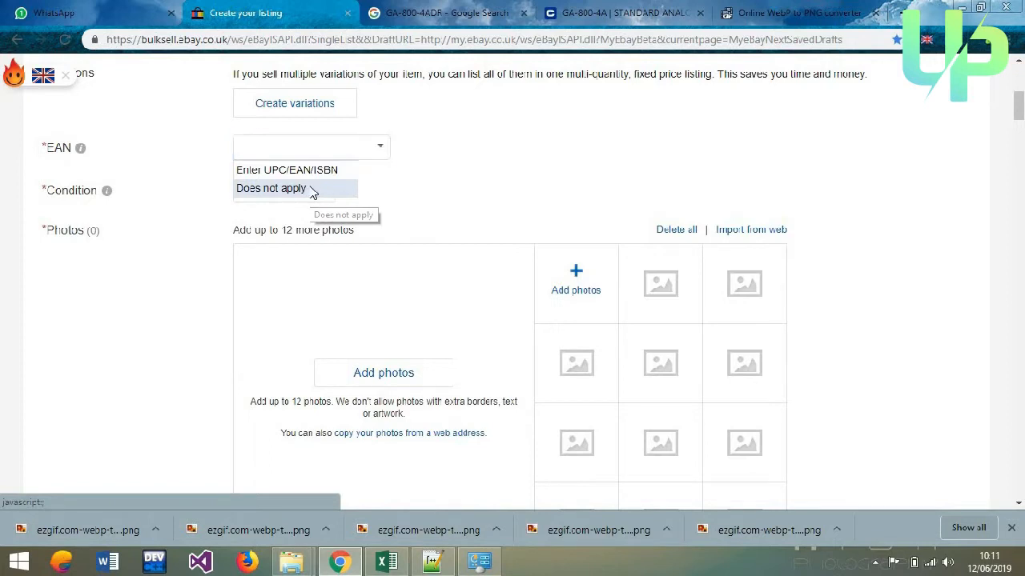
click(309, 190)
click(328, 193)
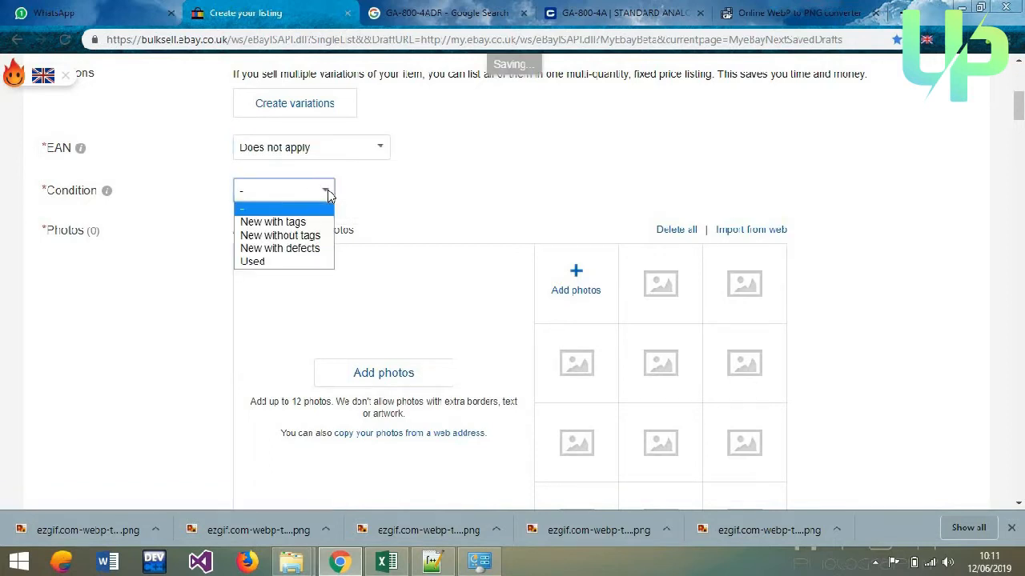
click(278, 222)
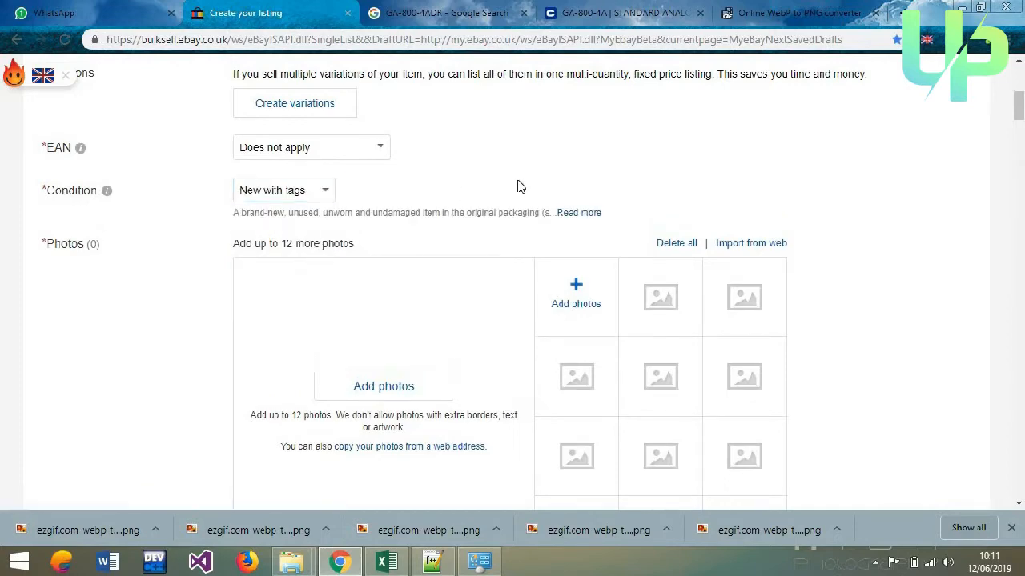
- On Casio's GA-800-4A page, open the red watch photo in a new tab and preview the page's second photo
scroll(517, 186, down, 2)
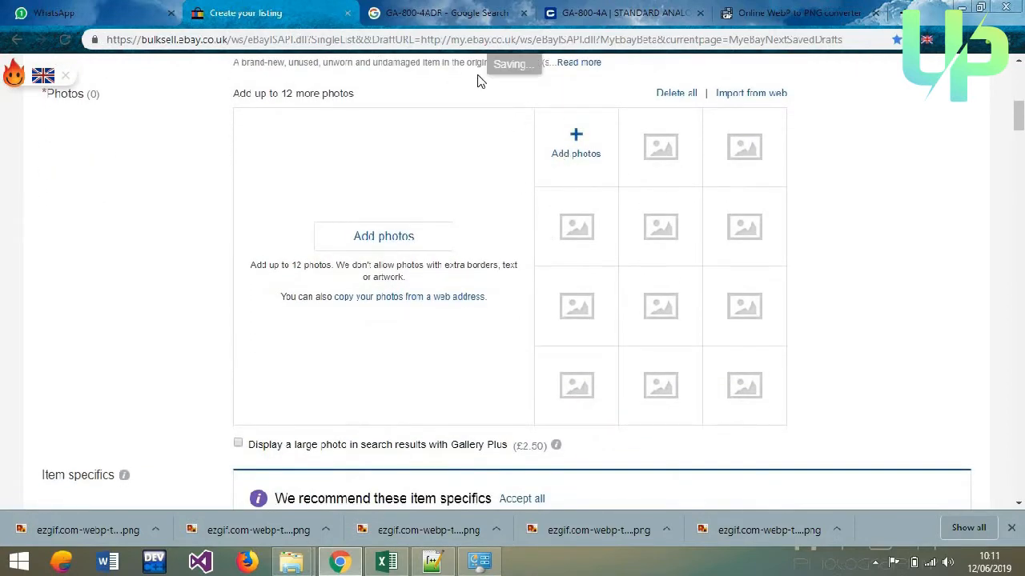
click(440, 10)
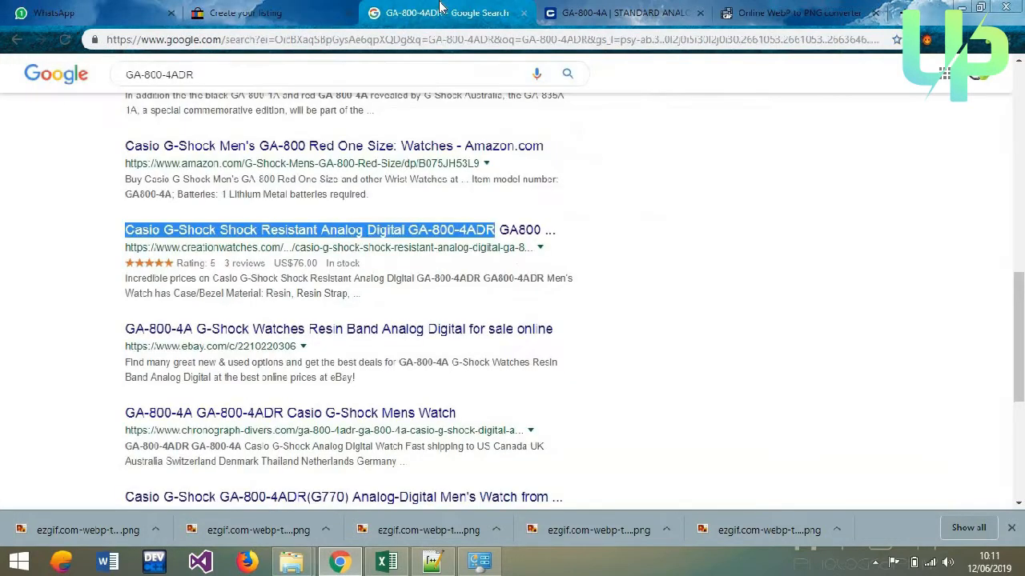
click(598, 13)
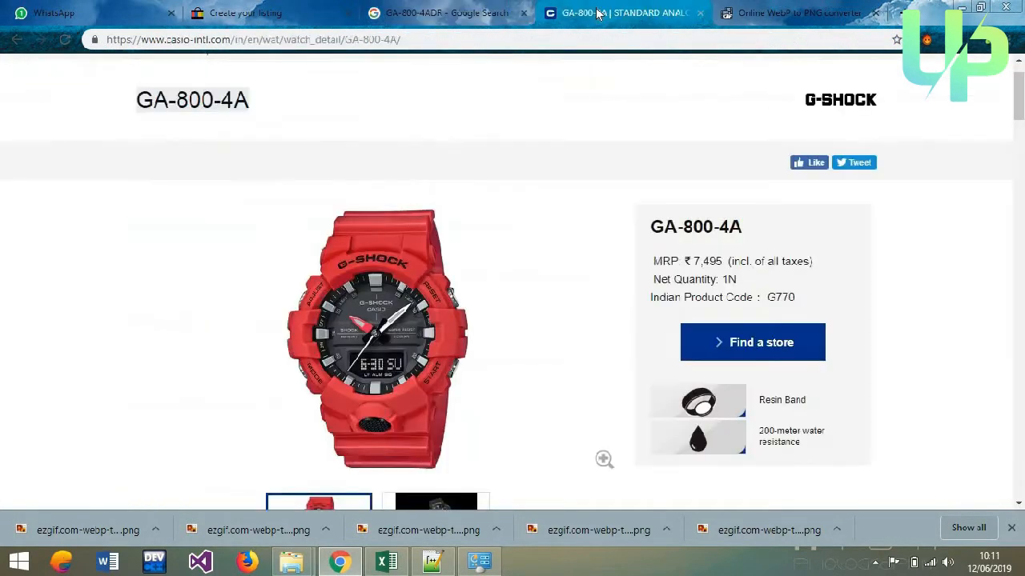
drag(1021, 96, 1022, 109)
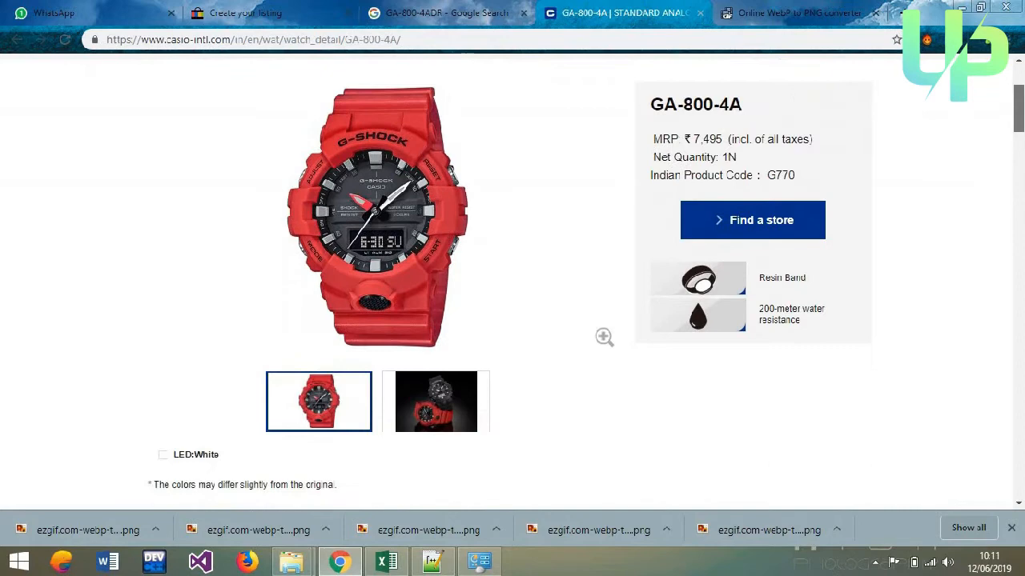
right_click(417, 240)
click(442, 245)
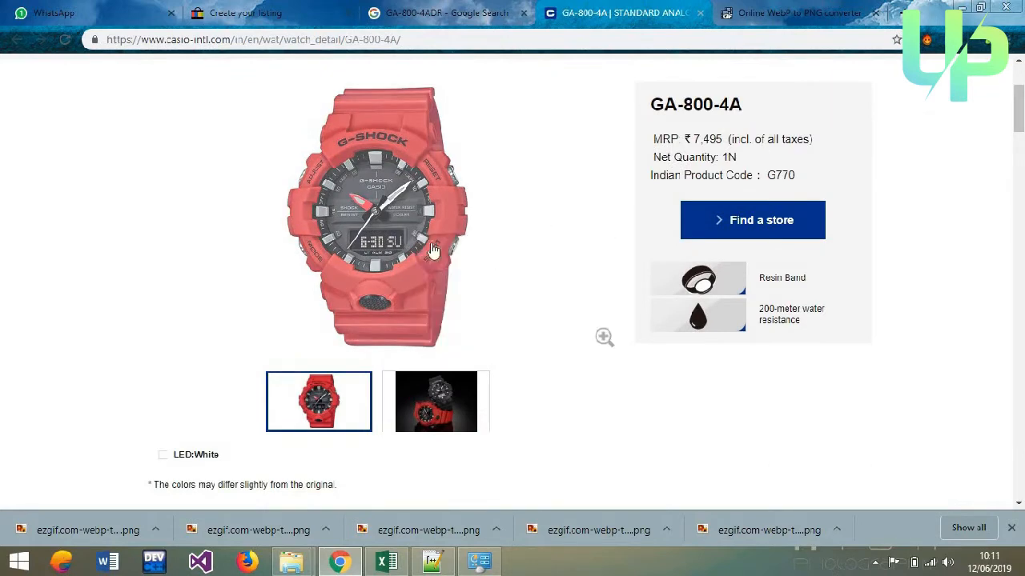
click(426, 415)
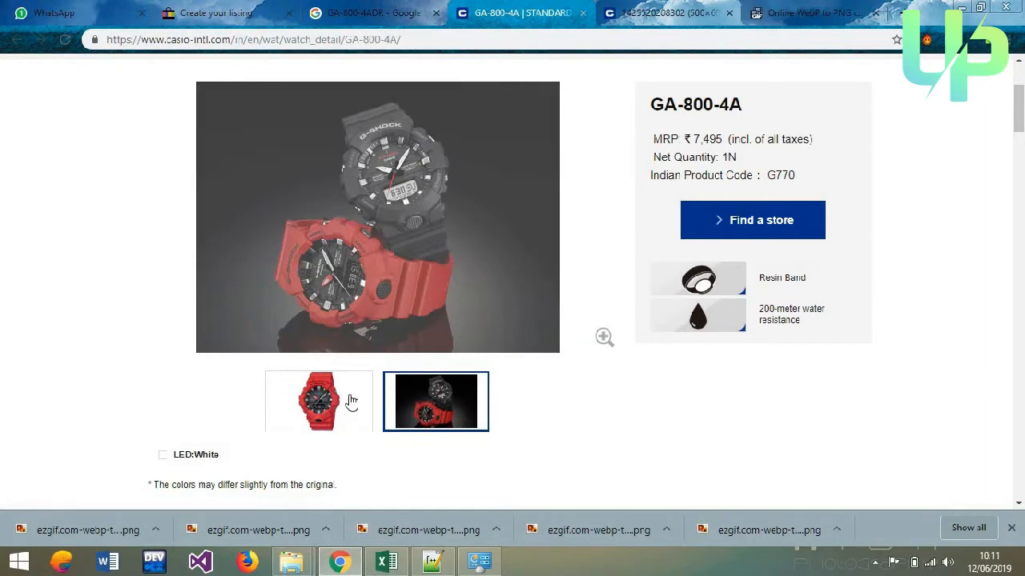
click(280, 420)
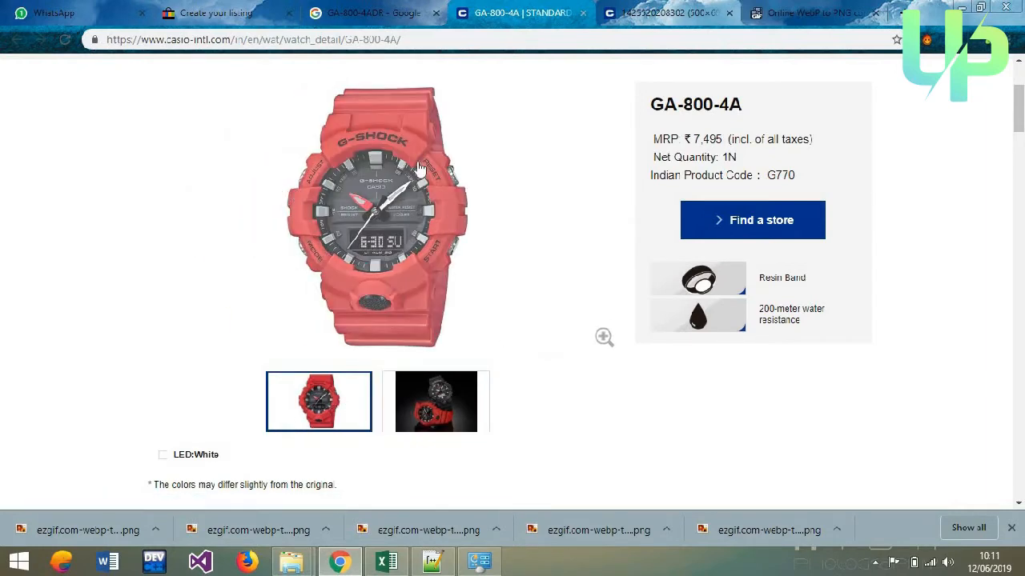
- Check the opened red watch photo against Casio's product page, and show Google's image results for GA-800-4ADR
click(664, 10)
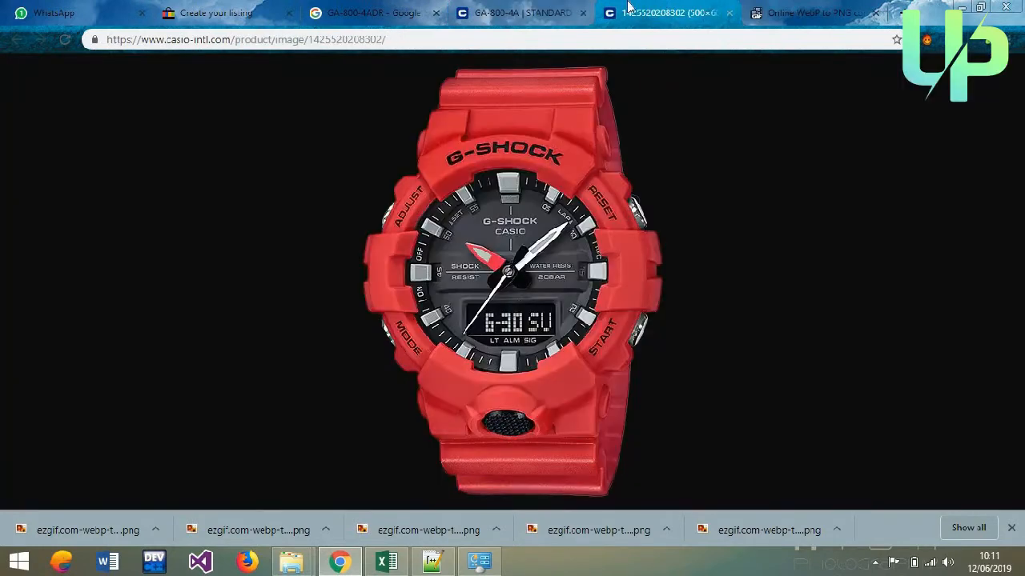
click(547, 10)
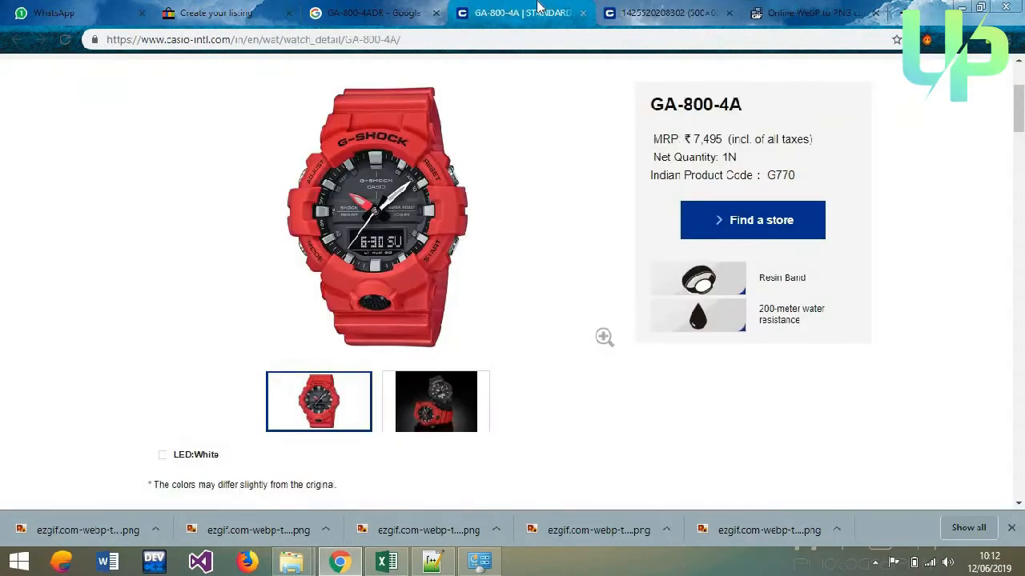
click(348, 6)
scroll(264, 196, up, 10)
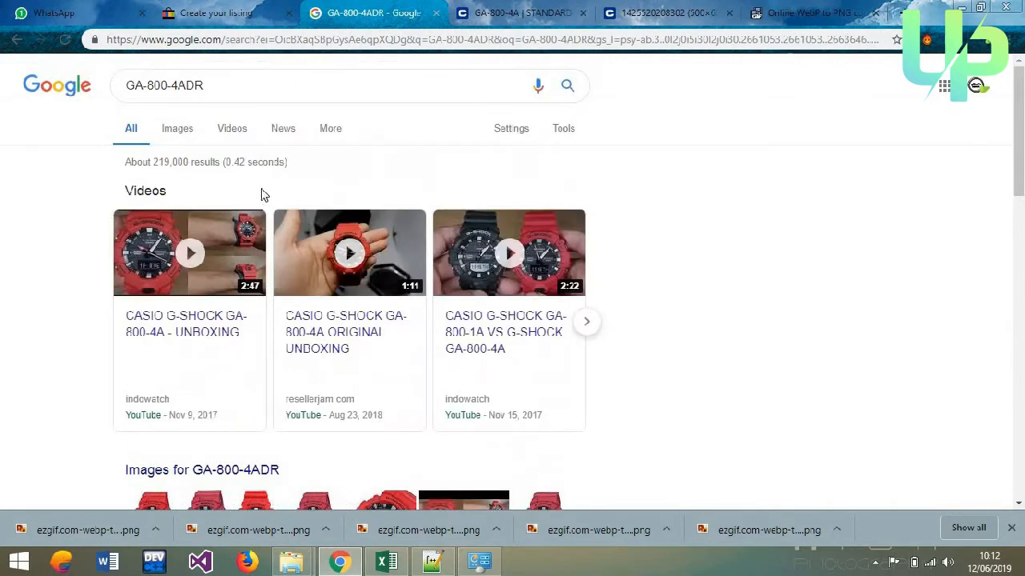
click(175, 132)
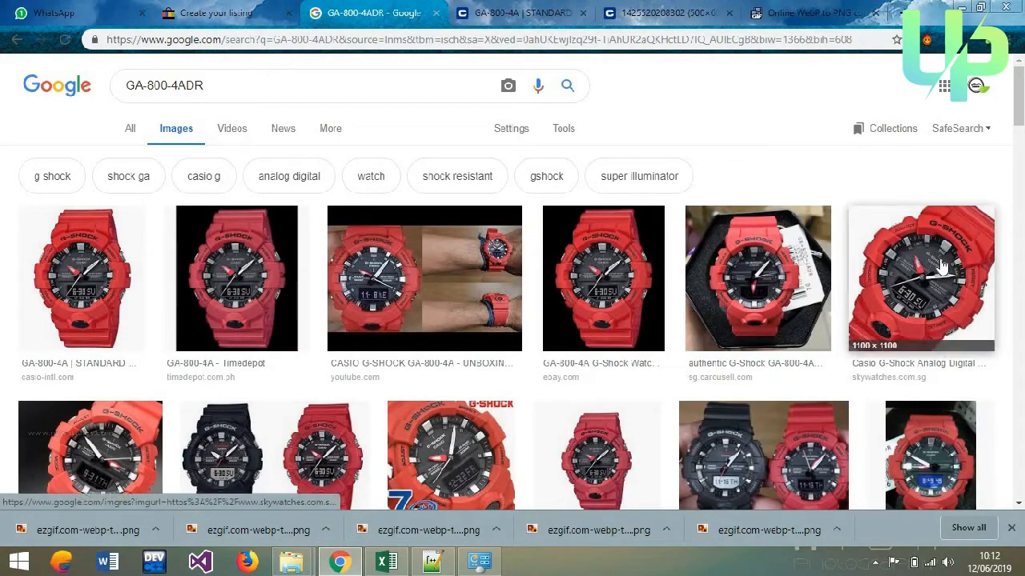
- Open the full-size tilted front photo of the red watch from the Skywatches image result in a new tab
click(705, 8)
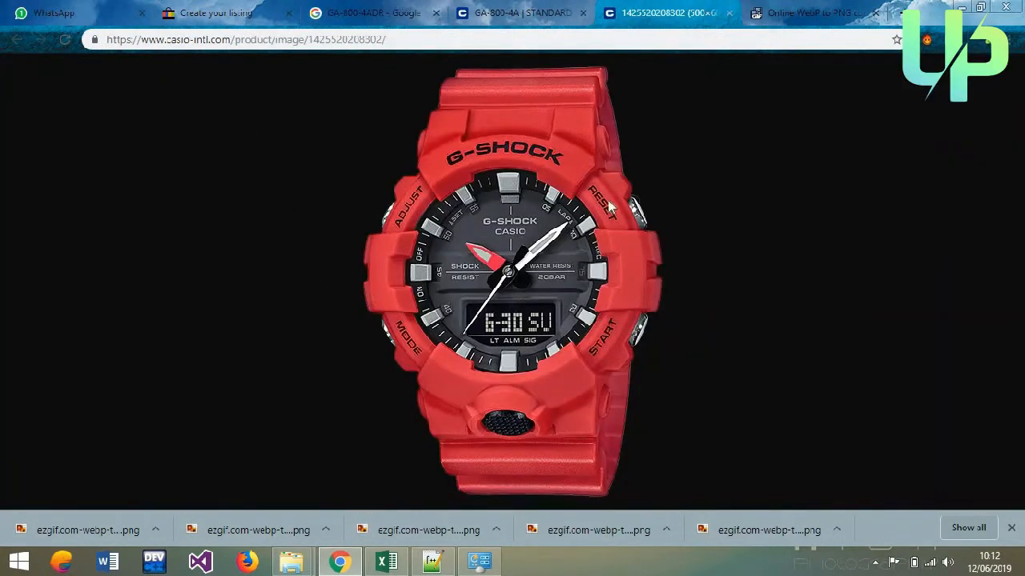
click(412, 8)
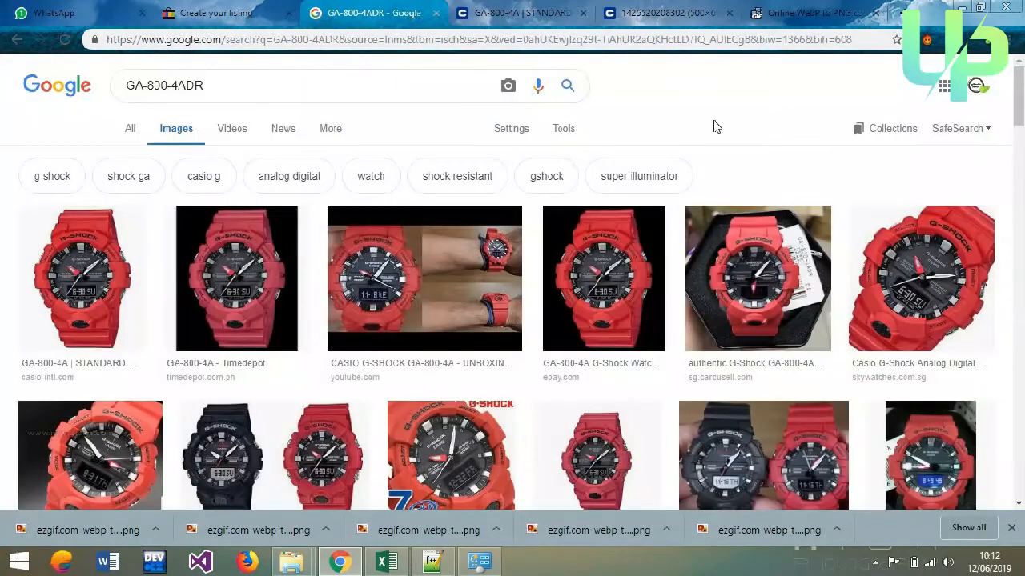
click(925, 255)
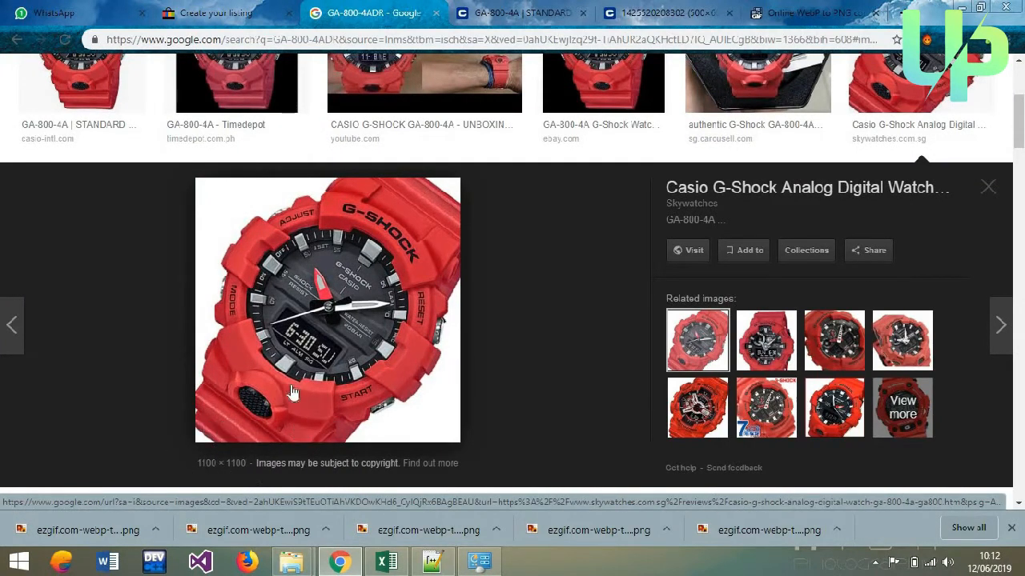
right_click(343, 319)
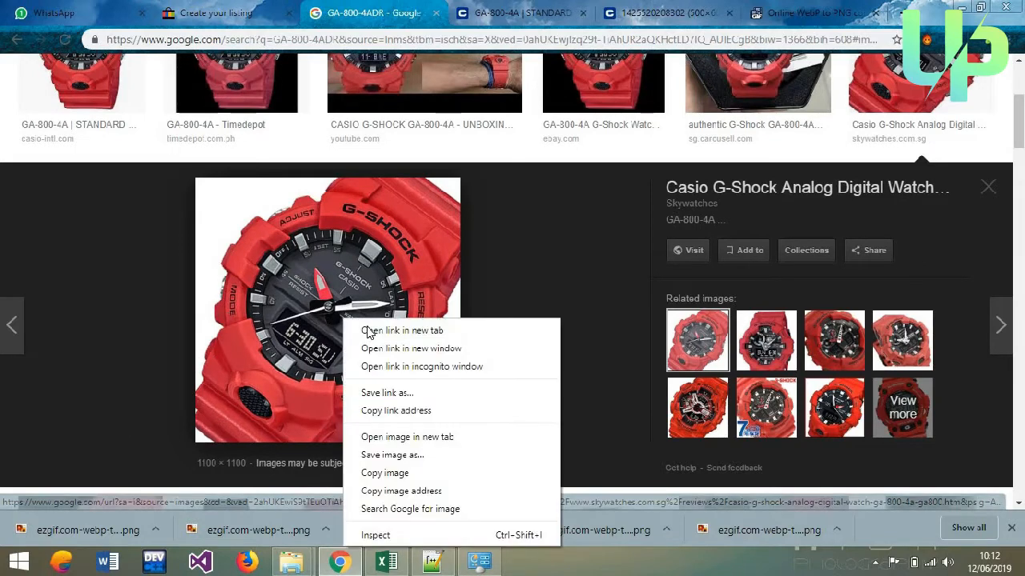
click(400, 436)
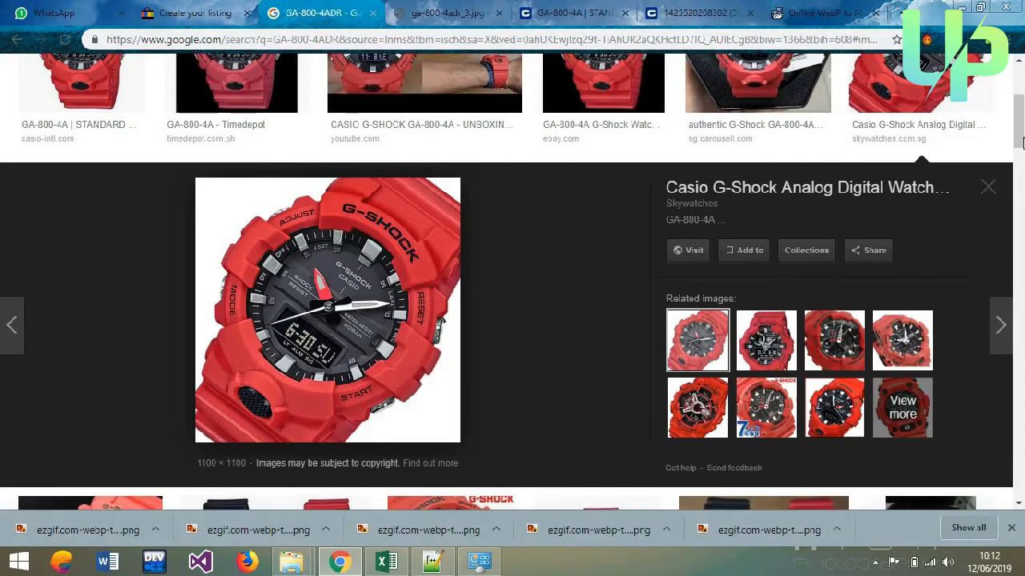
- Preview the Creation Watches and Trade Me photos of the red GA-800-4ADR in the image results
scroll(26, 367, down, 5)
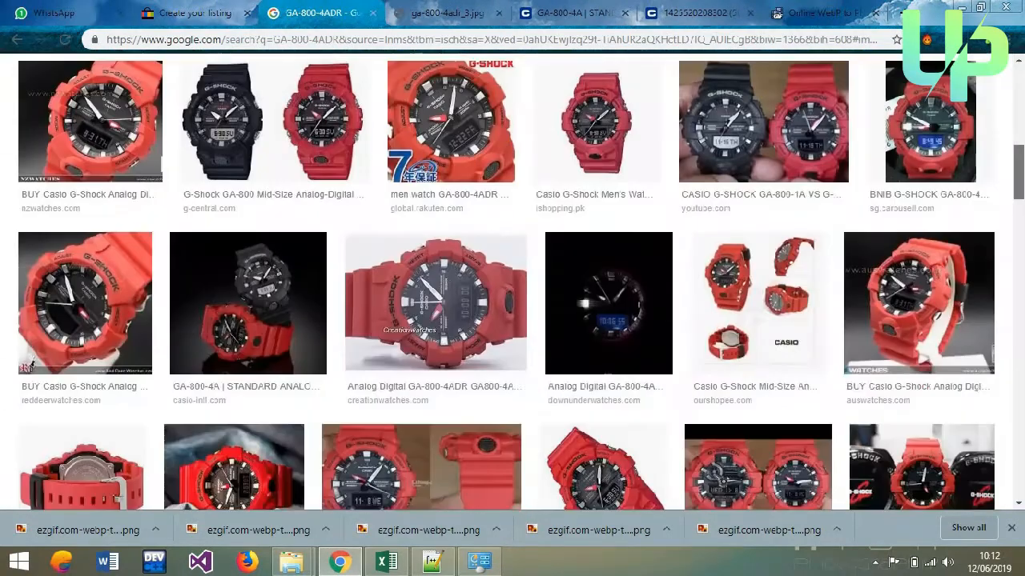
scroll(26, 366, down, 1)
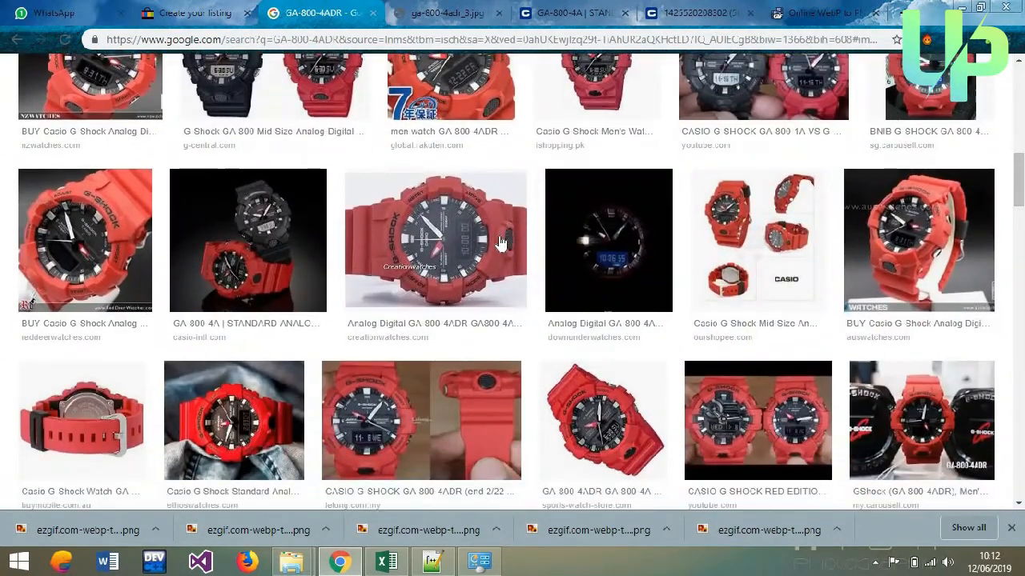
click(499, 243)
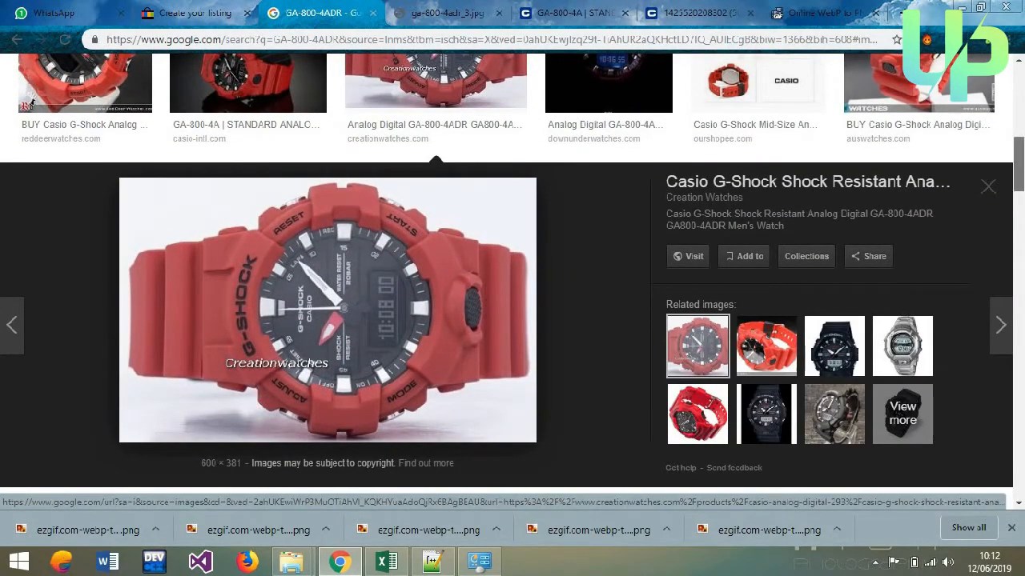
drag(1021, 170, 1021, 216)
click(874, 298)
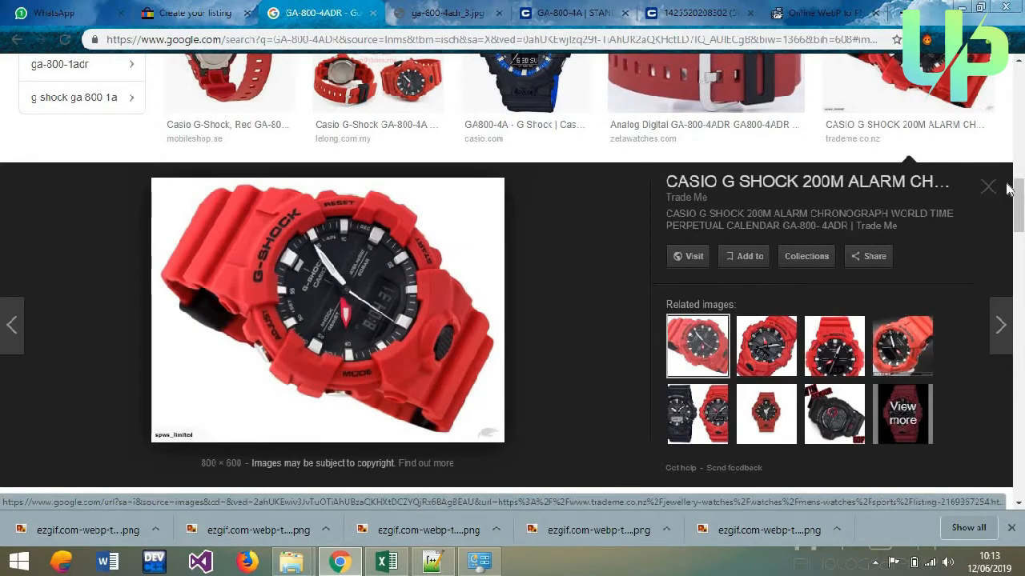
- Look through the remaining GA-800-4ADR image results for another usable product photo
scroll(1021, 179, up, 3)
scroll(1021, 179, up, 1)
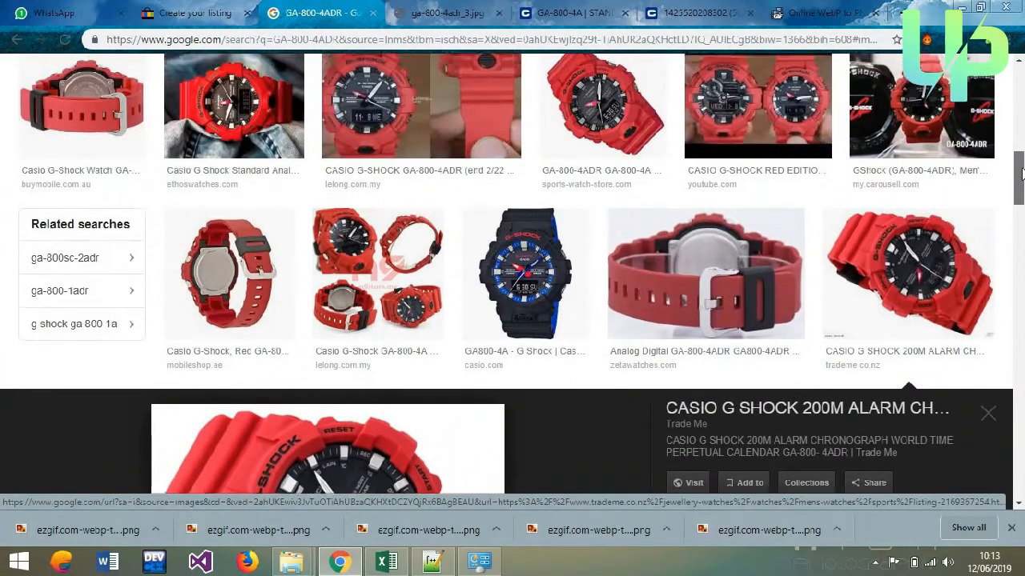
scroll(1021, 179, down, 5)
scroll(1020, 178, down, 5)
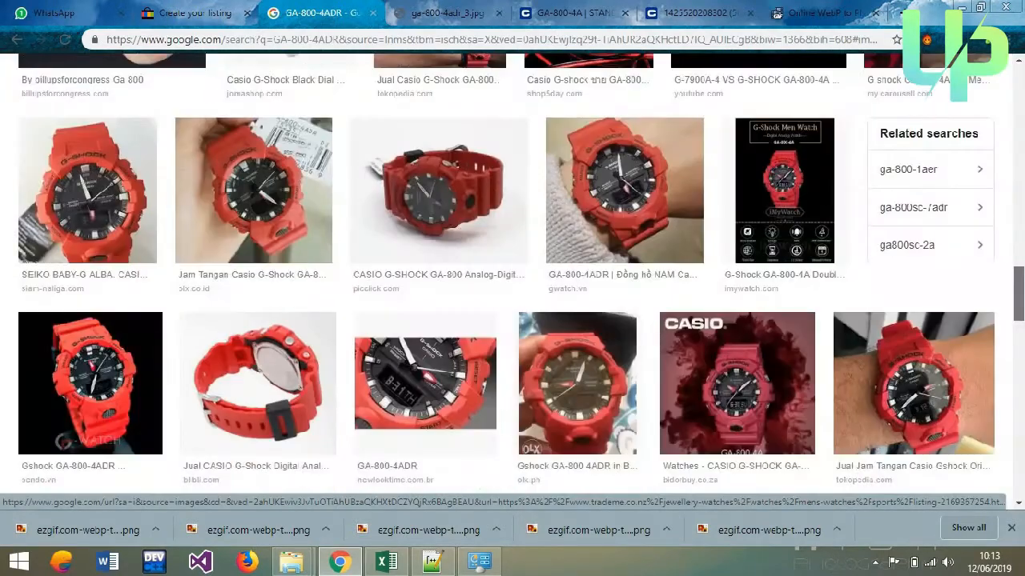
drag(1018, 292, 989, 246)
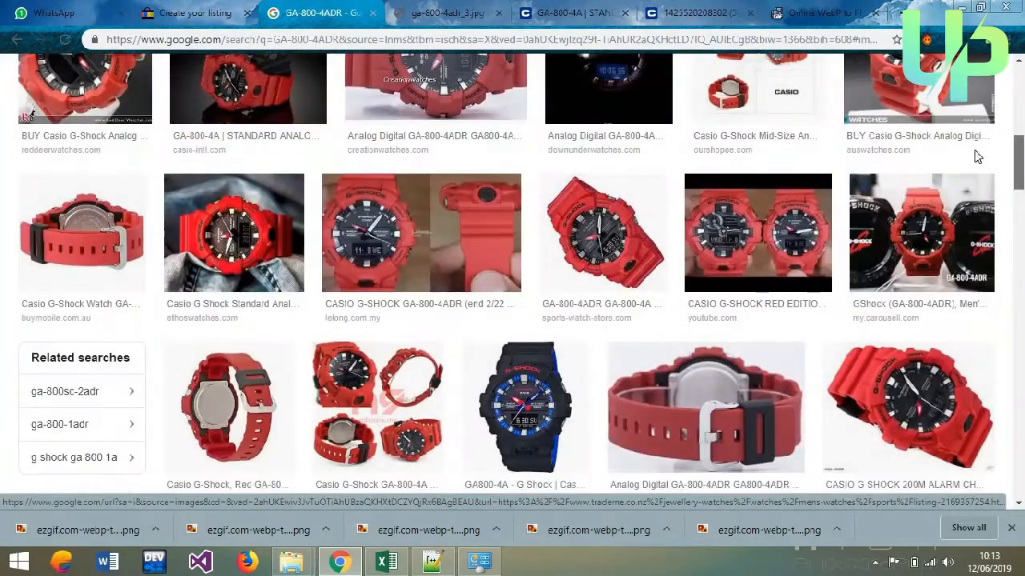
scroll(973, 152, up, 4)
scroll(960, 116, up, 3)
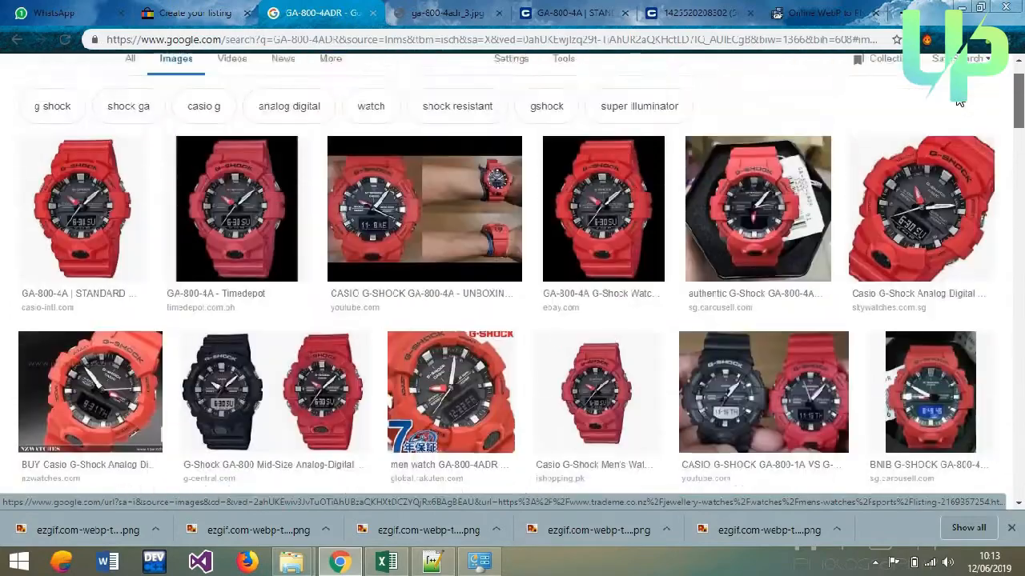
scroll(973, 119, down, 1)
scroll(973, 120, down, 3)
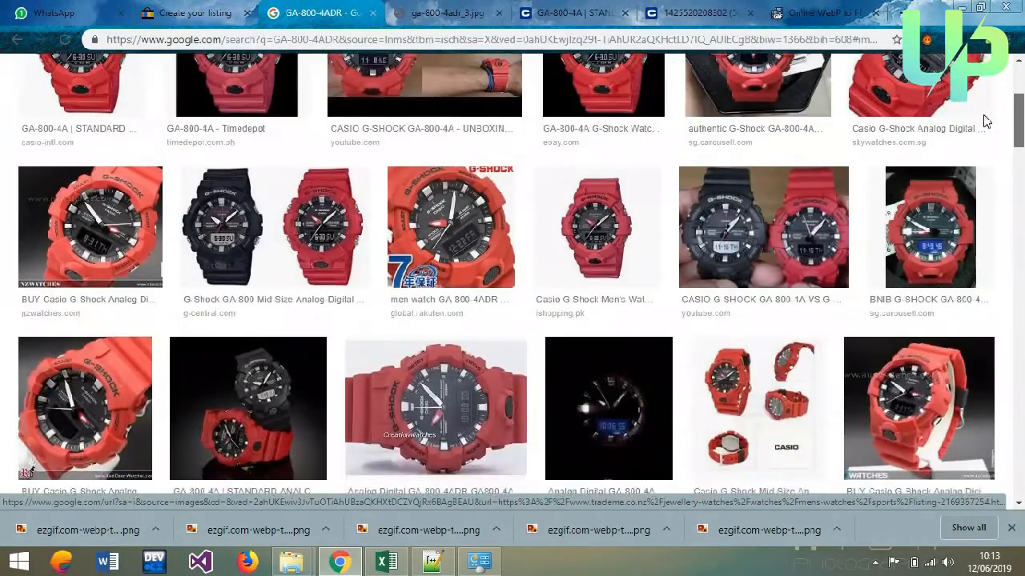
scroll(960, 200, down, 2)
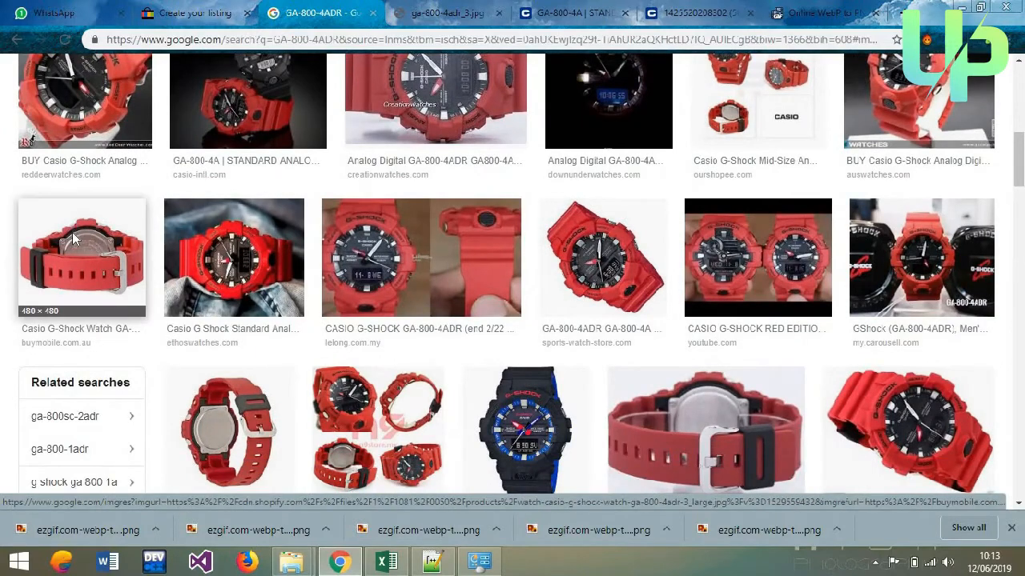
- From the BuyMobile back-view result, open the related Jomashop photo of the watch's back in a new tab and view it
click(72, 239)
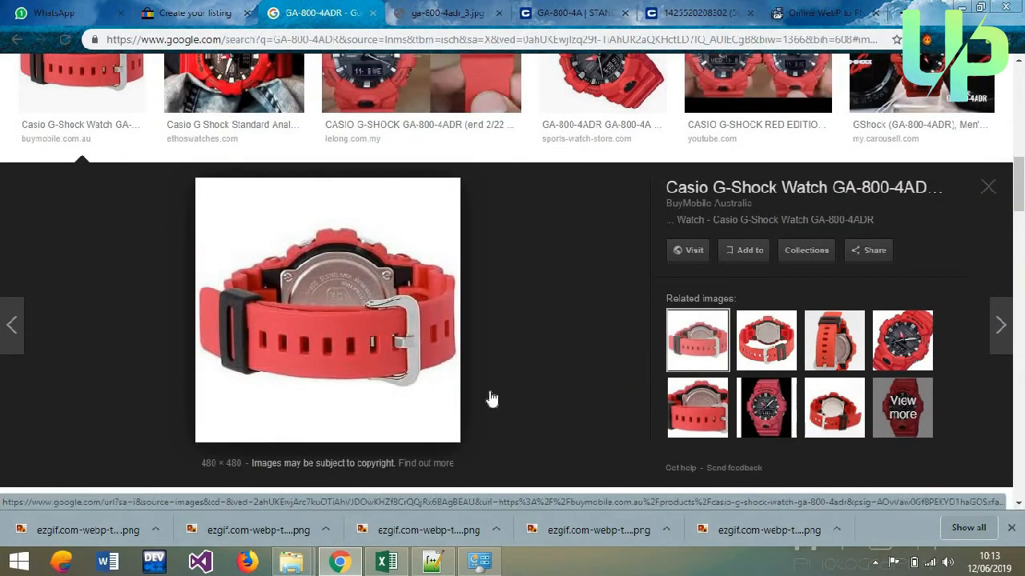
click(753, 366)
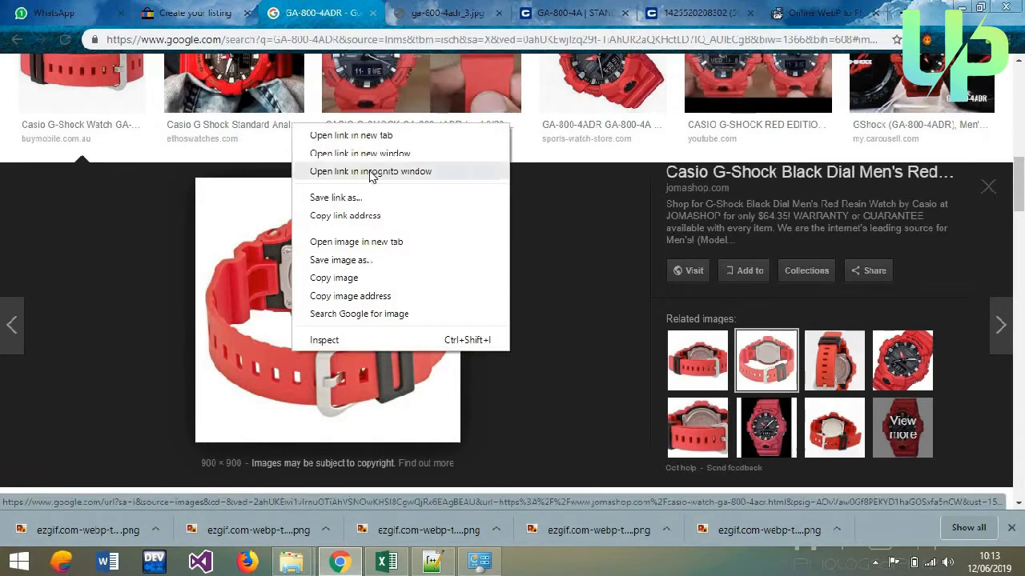
click(337, 223)
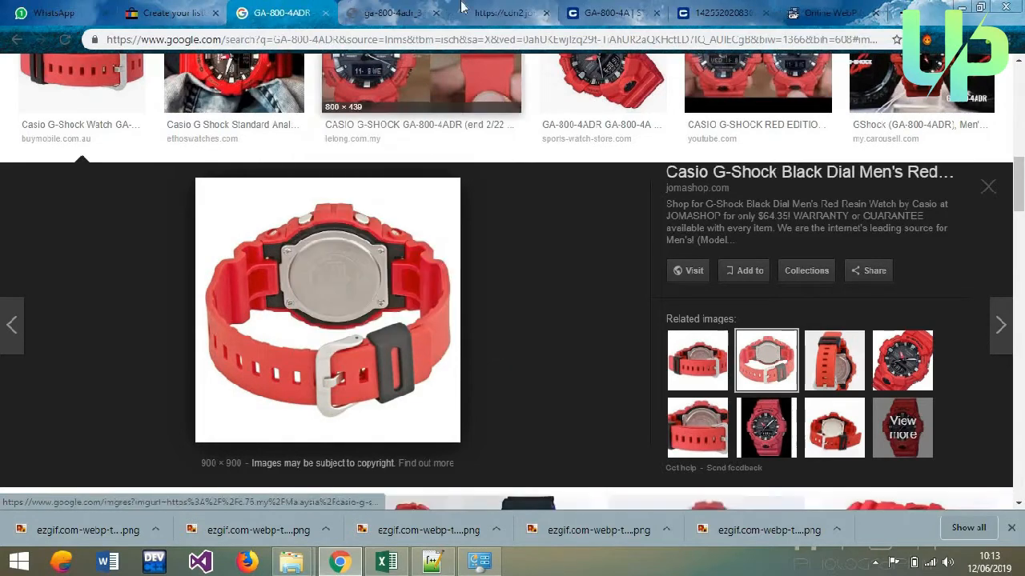
click(505, 13)
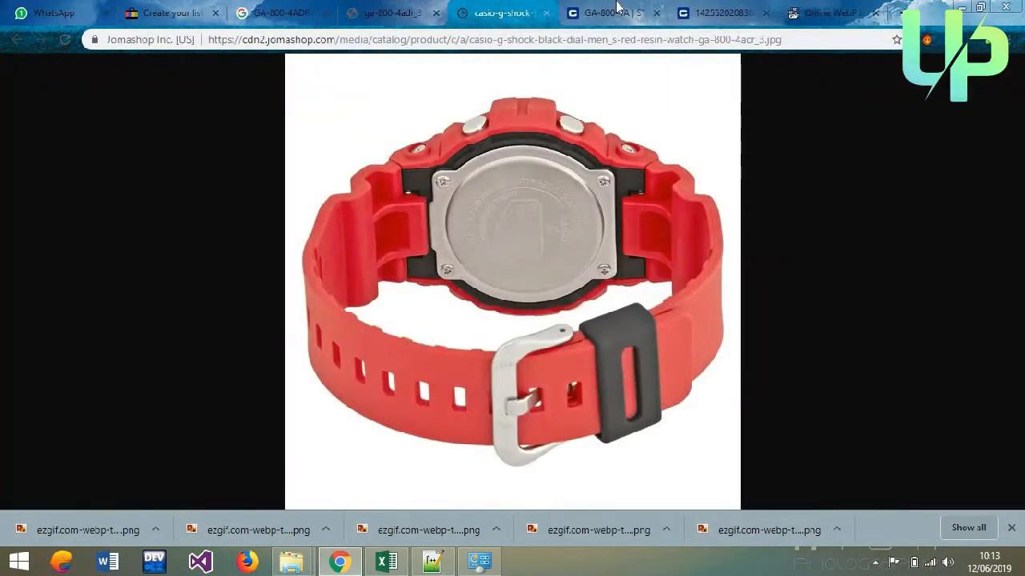
- Place the Casio product page's tab directly after the eBay listing tab and review the three opened watch photos
click(617, 8)
click(732, 10)
drag(602, 7, 276, 8)
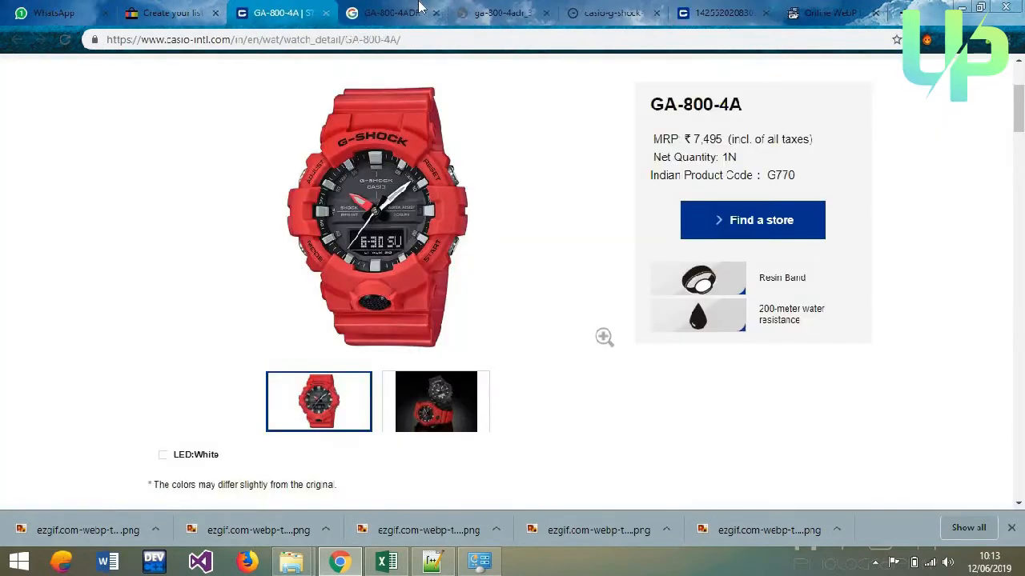
click(492, 10)
click(594, 8)
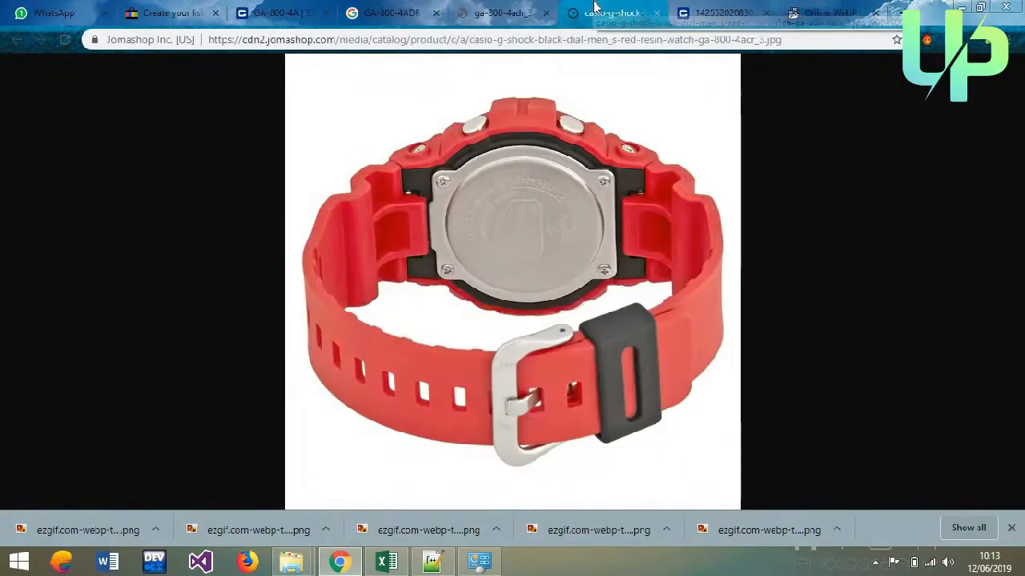
click(711, 11)
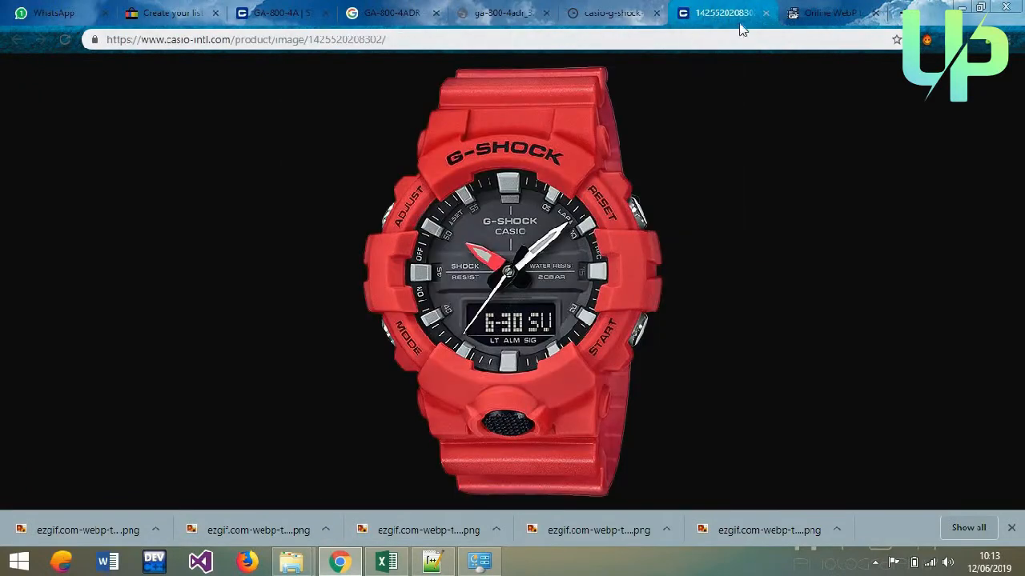
click(816, 8)
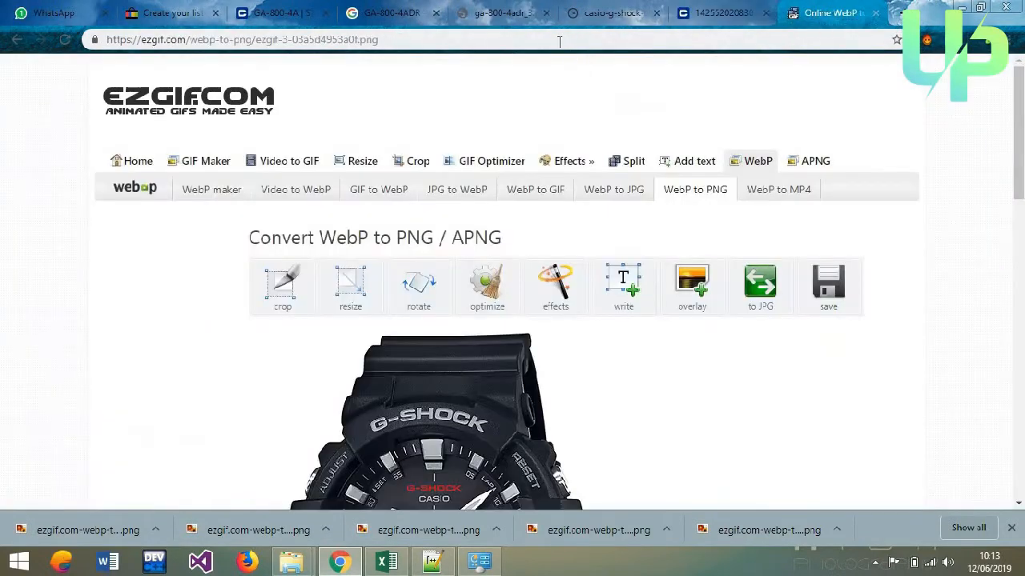
double_click(556, 43)
click(556, 41)
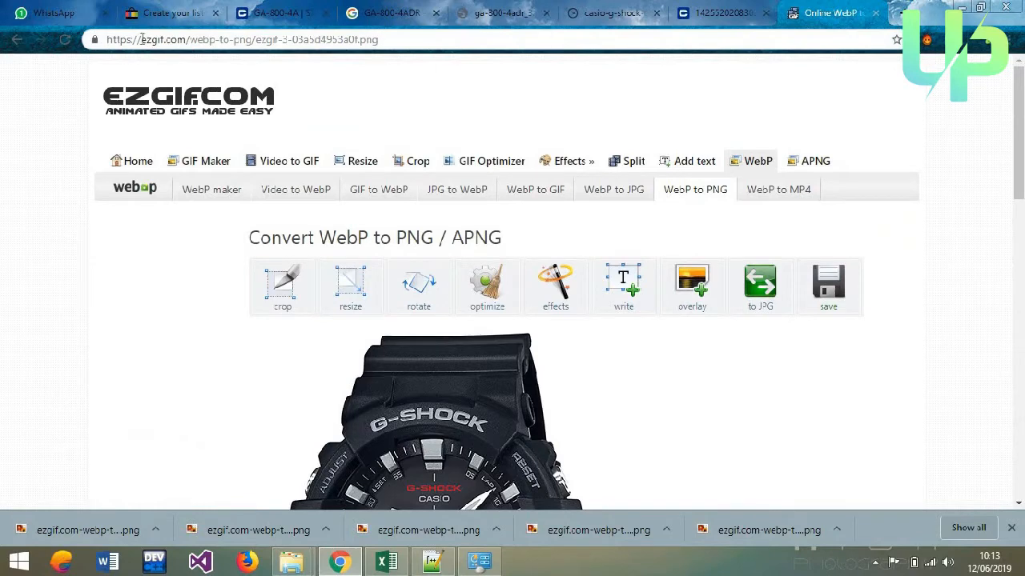
drag(107, 40, 192, 39)
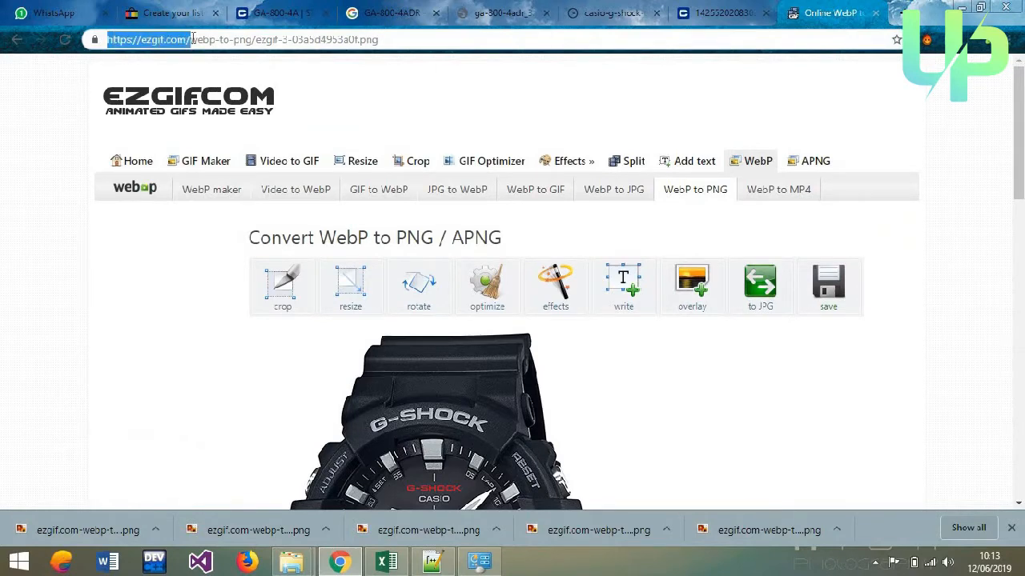
click(419, 42)
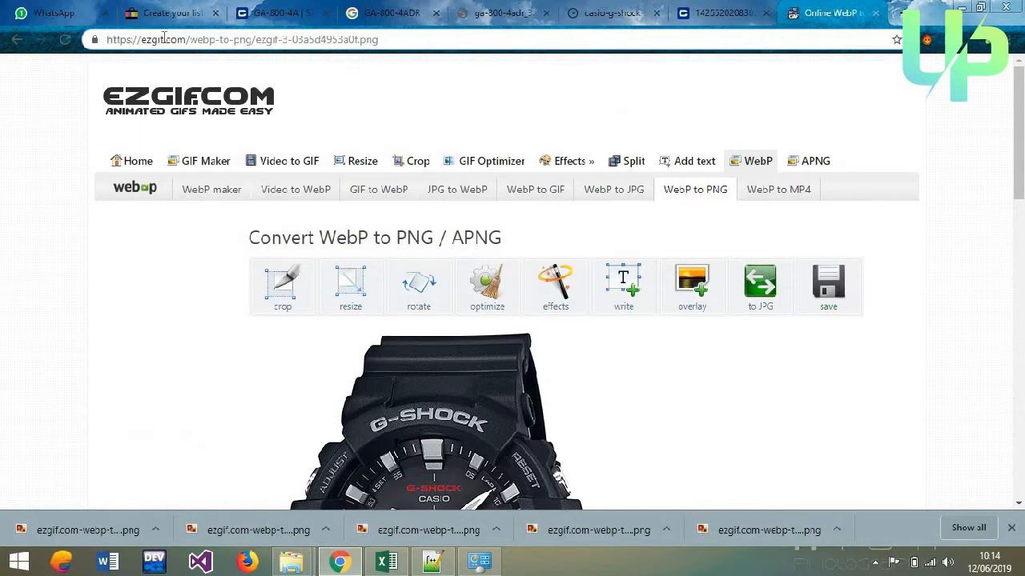
drag(108, 41, 184, 48)
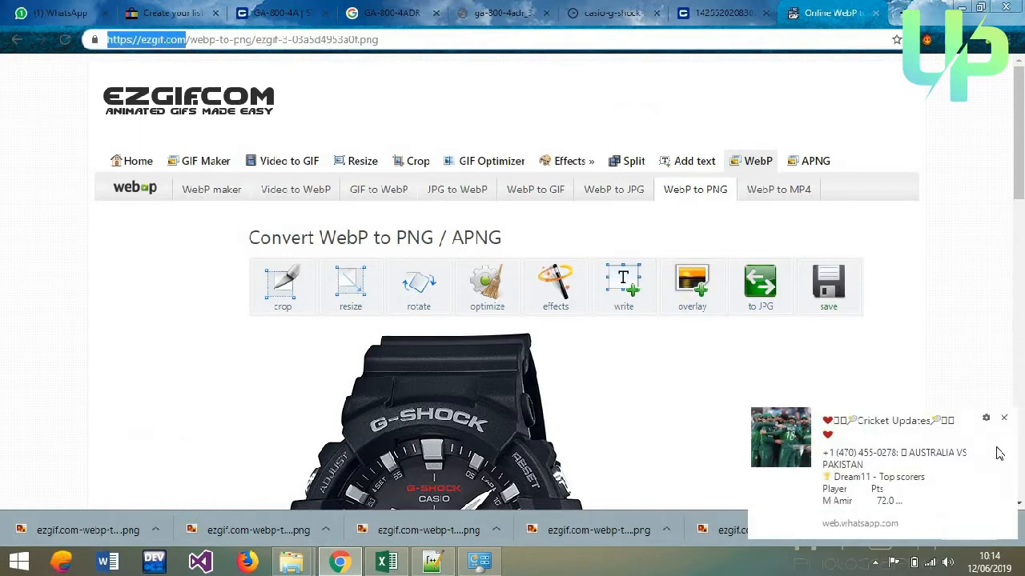
click(1001, 423)
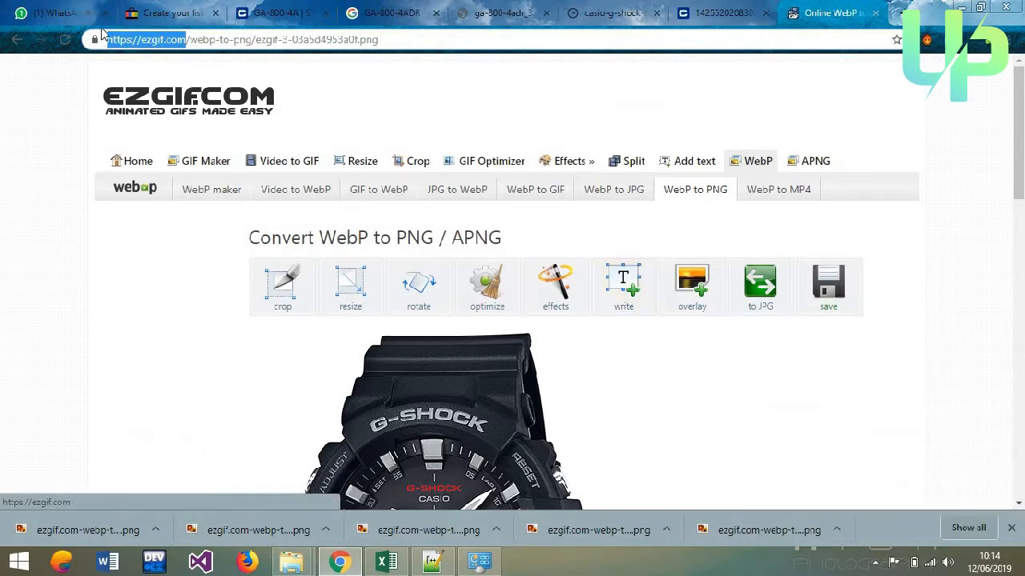
- Return from the converted black watch image to ezgif's WebP to PNG upload form
click(430, 35)
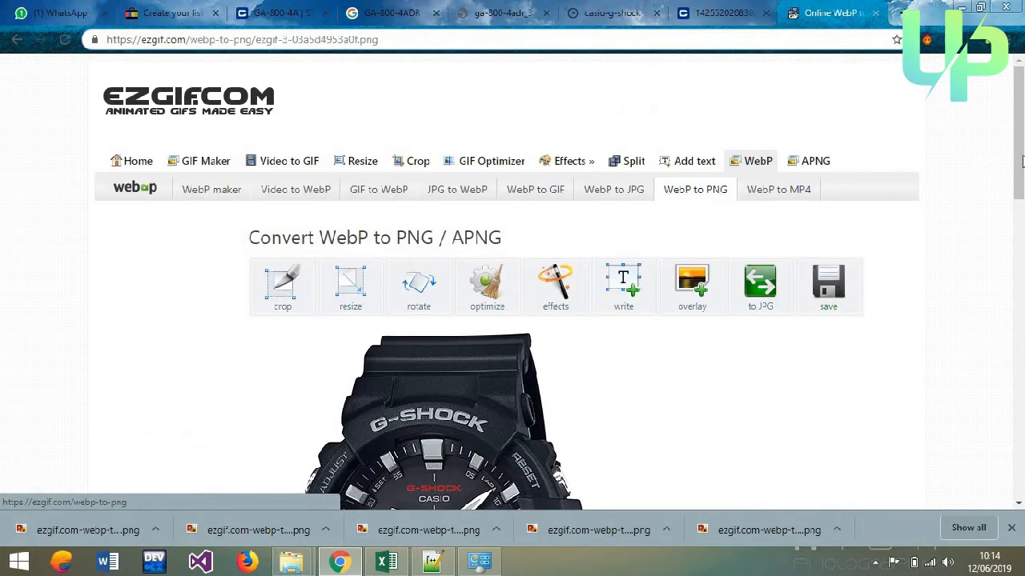
drag(1020, 160, 1020, 199)
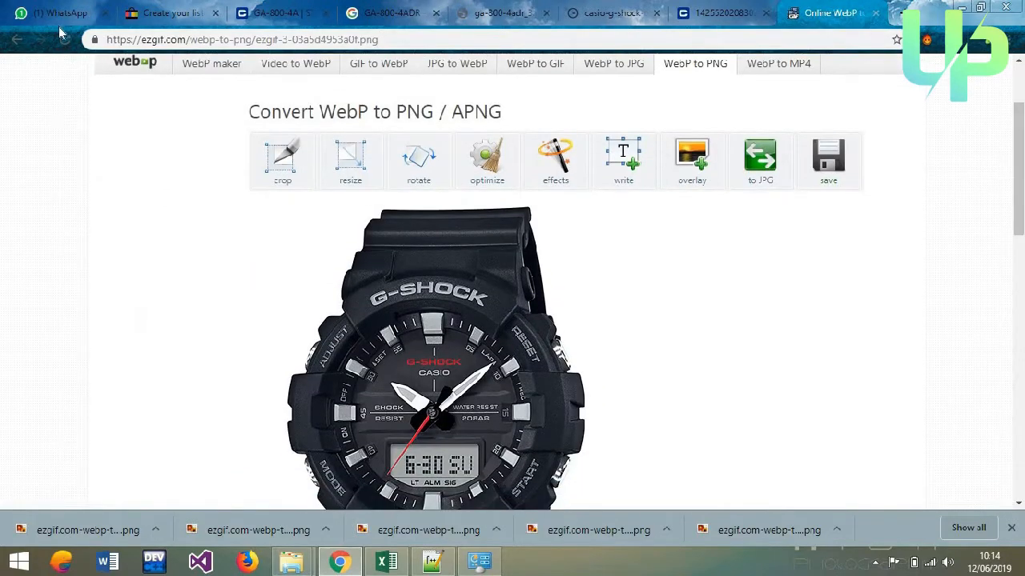
click(13, 42)
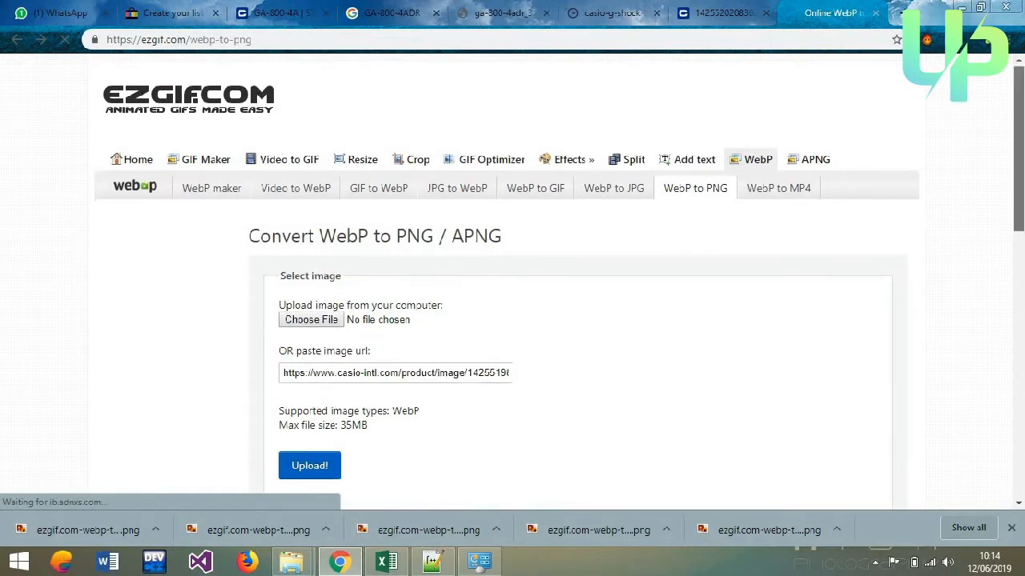
- Copy the address of Casio's front-view image of the red watch and upload it to ezgif's WebP to PNG converter by URL
click(748, 11)
click(640, 42)
key(ctrl+c)
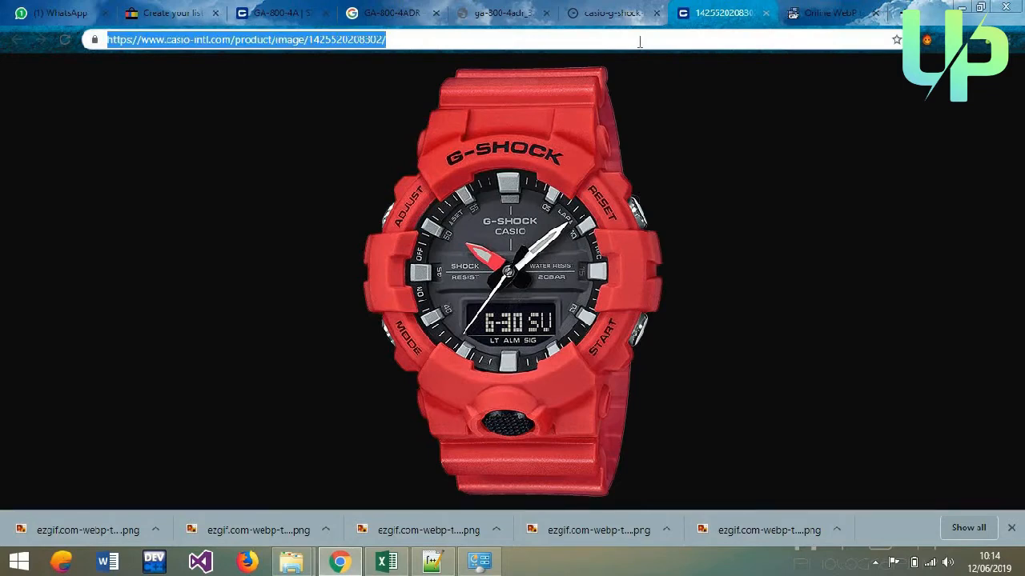
click(847, 11)
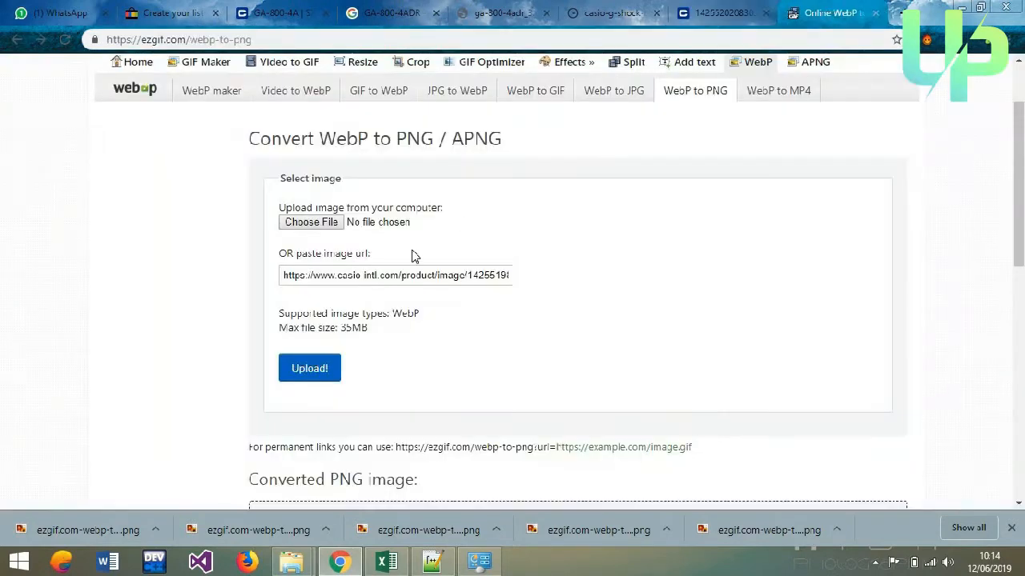
click(378, 277)
key(ctrl+a)
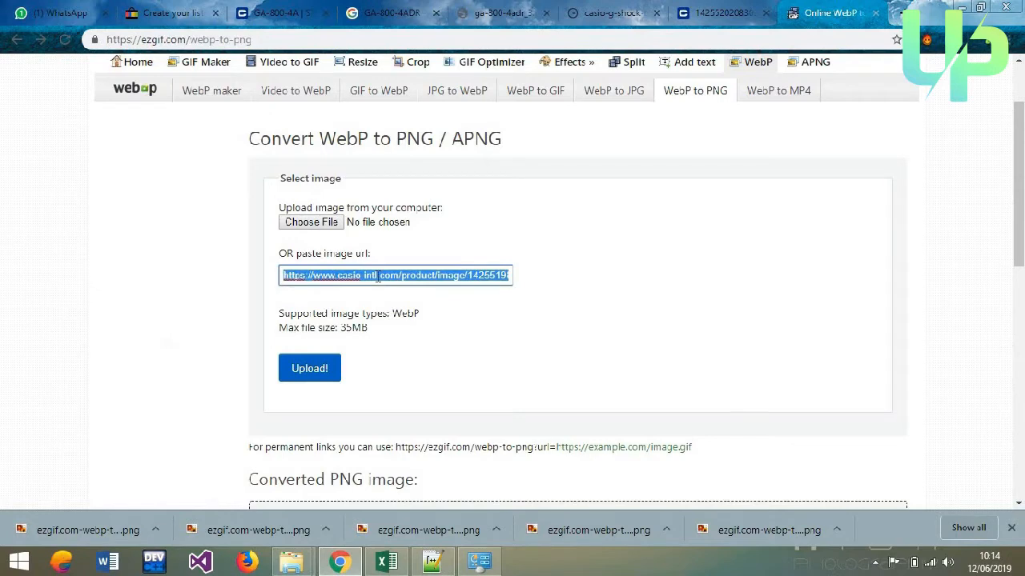
key(ctrl+v)
click(313, 366)
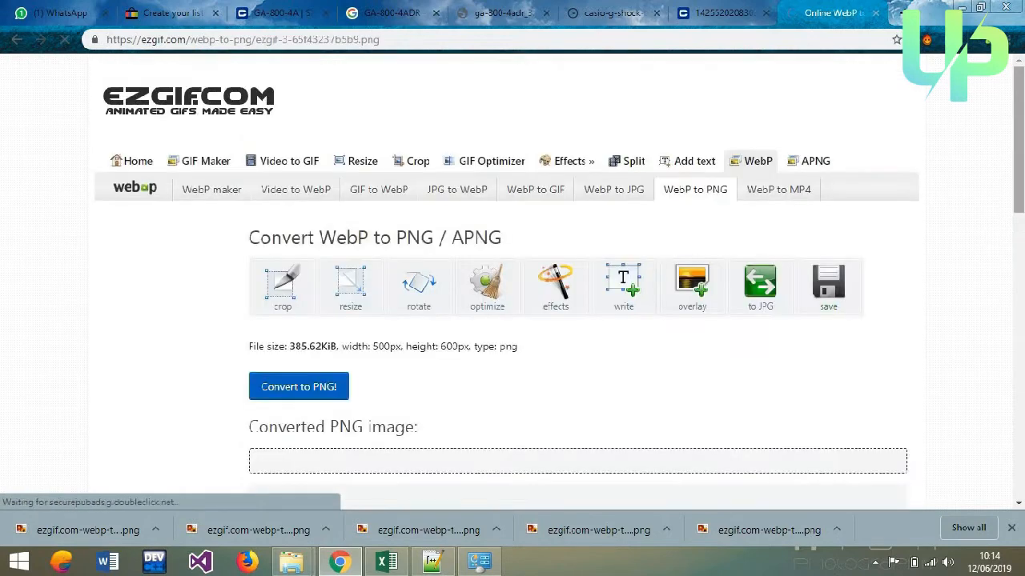
- Convert the uploaded red watch image to PNG
scroll(512, 289, down, 3)
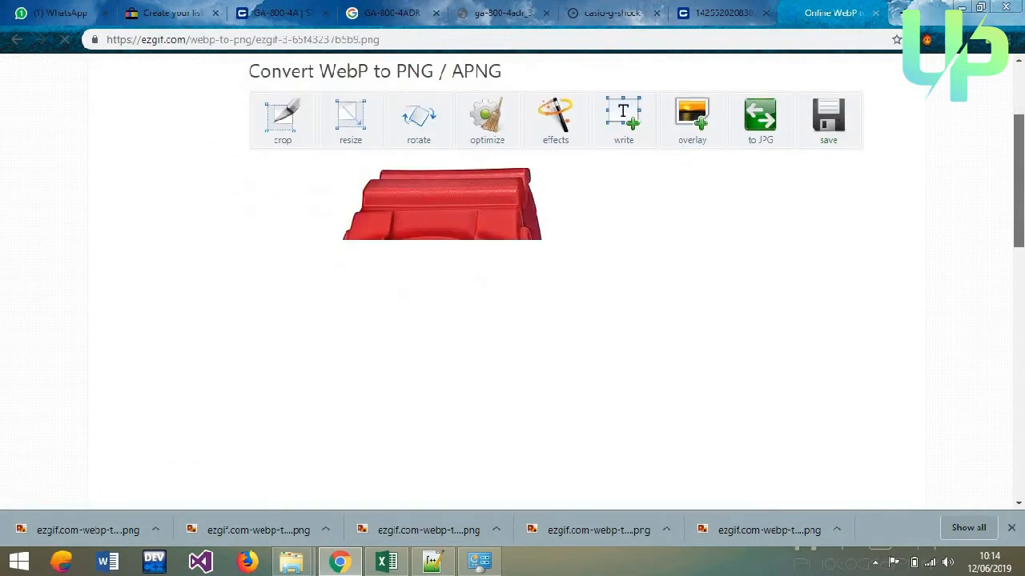
scroll(512, 288, down, 2)
scroll(512, 288, up, 1)
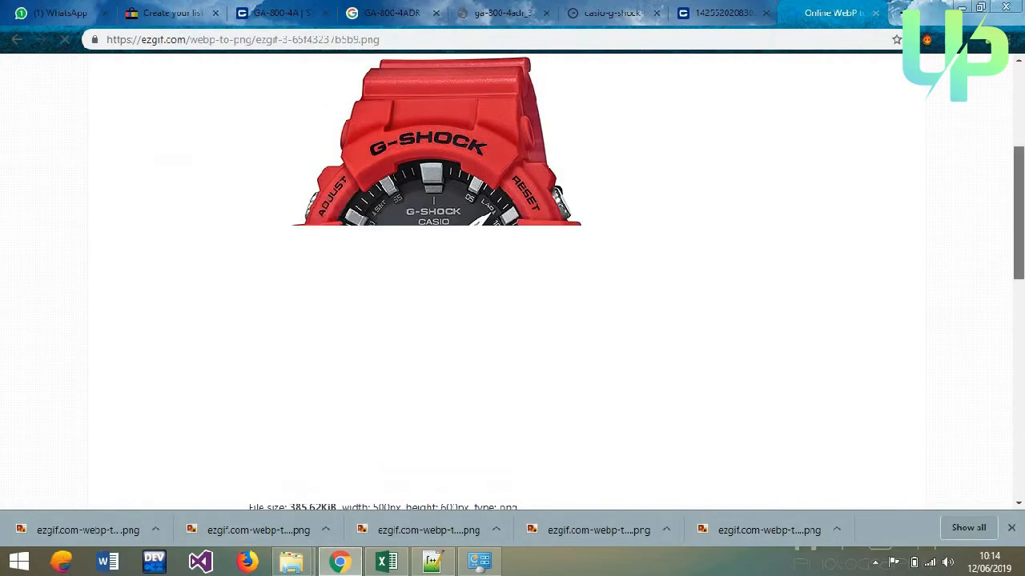
scroll(512, 288, down, 1)
scroll(512, 289, down, 2)
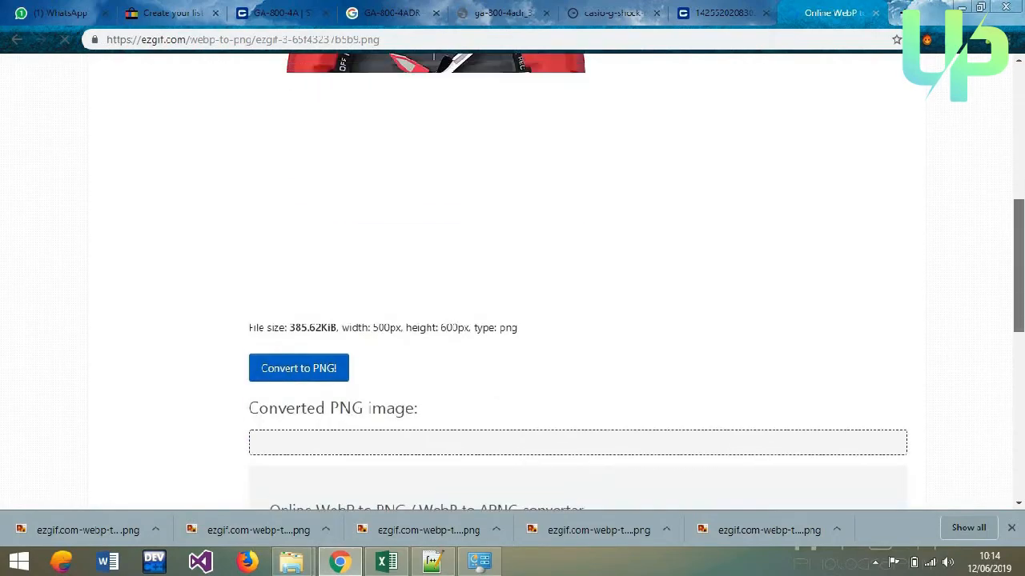
scroll(272, 172, down, 3)
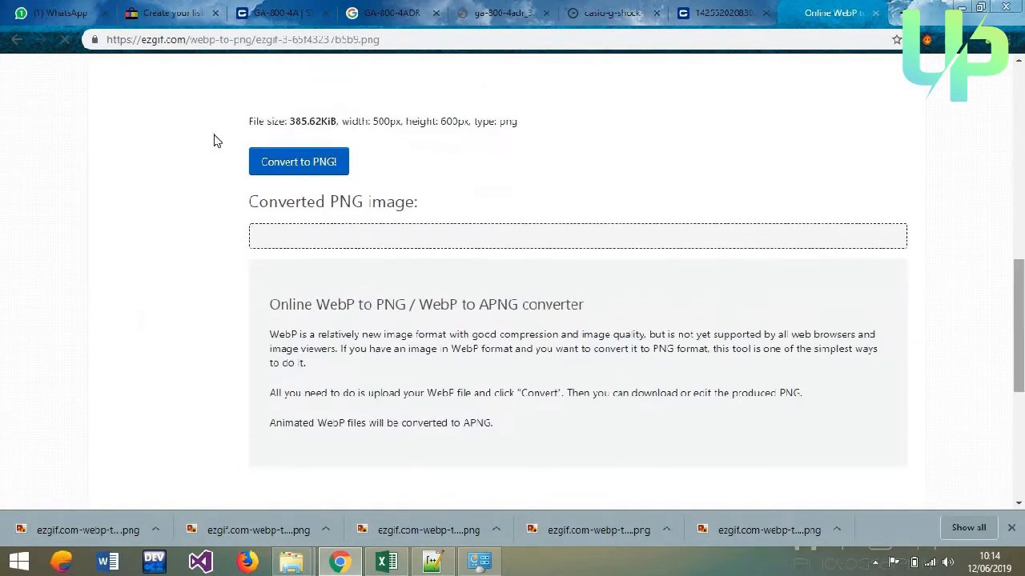
click(272, 169)
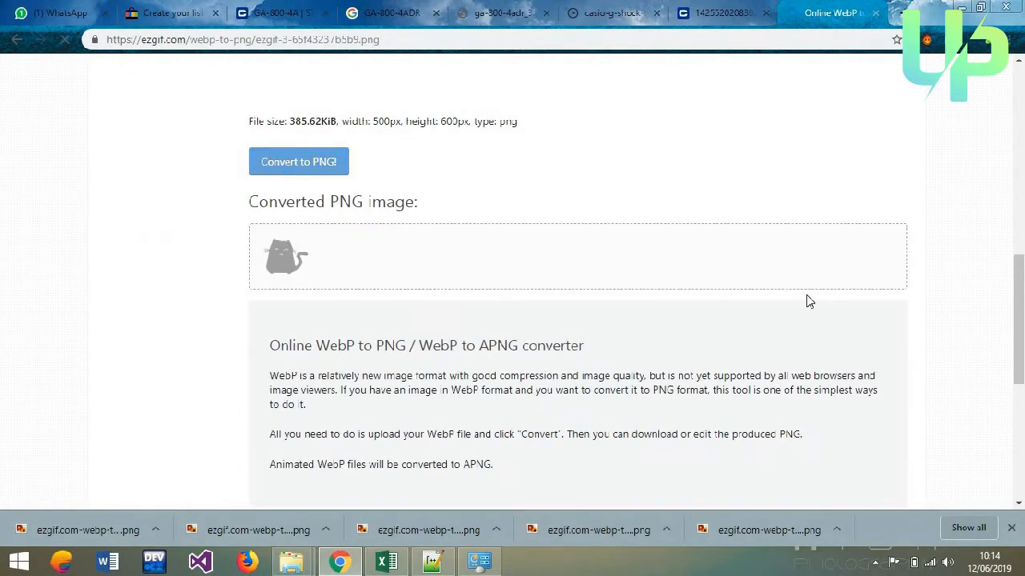
- Review the converted PNG of the red watch and save it to the computer
drag(1022, 318, 1022, 275)
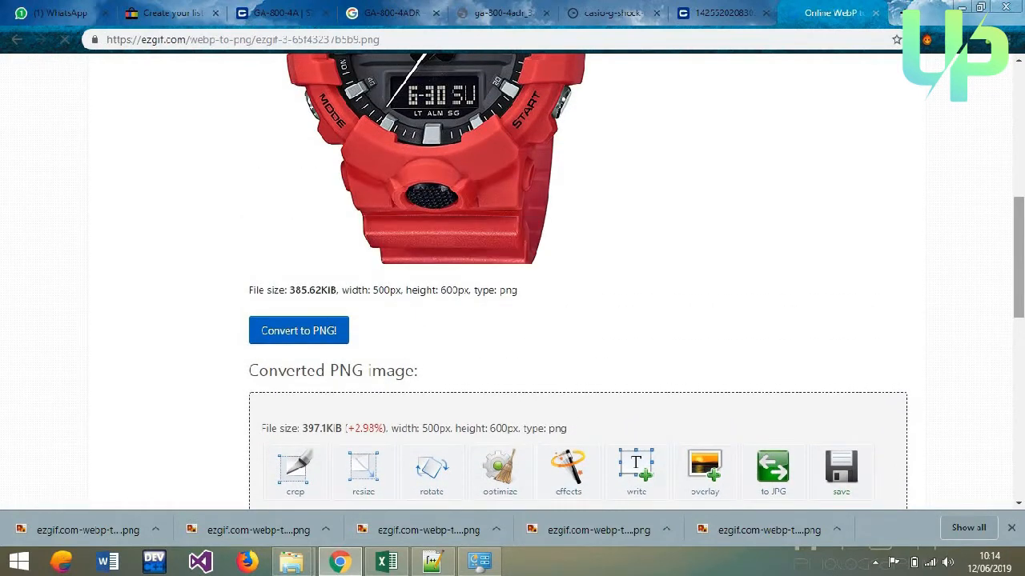
drag(1019, 276, 1019, 364)
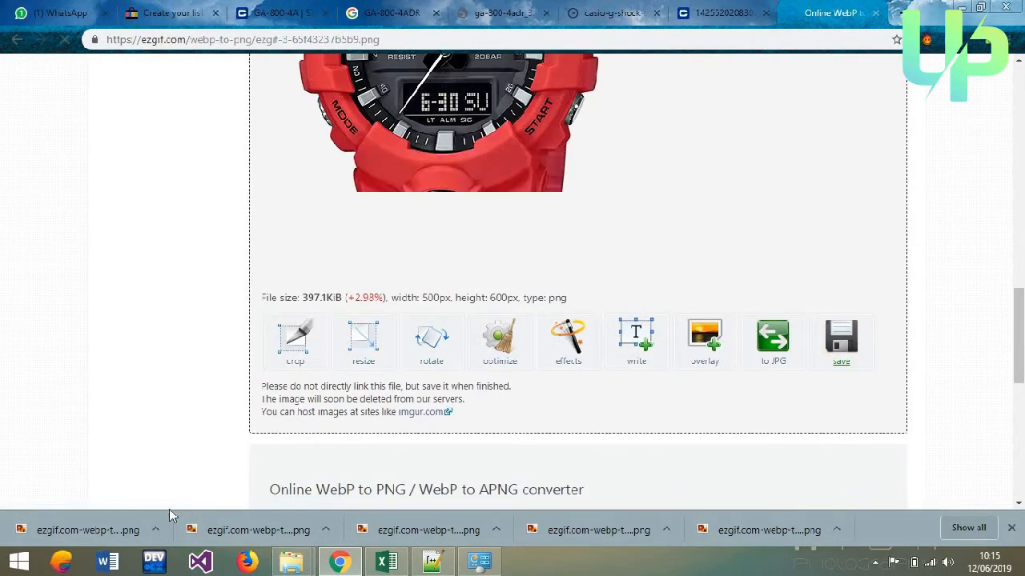
click(839, 359)
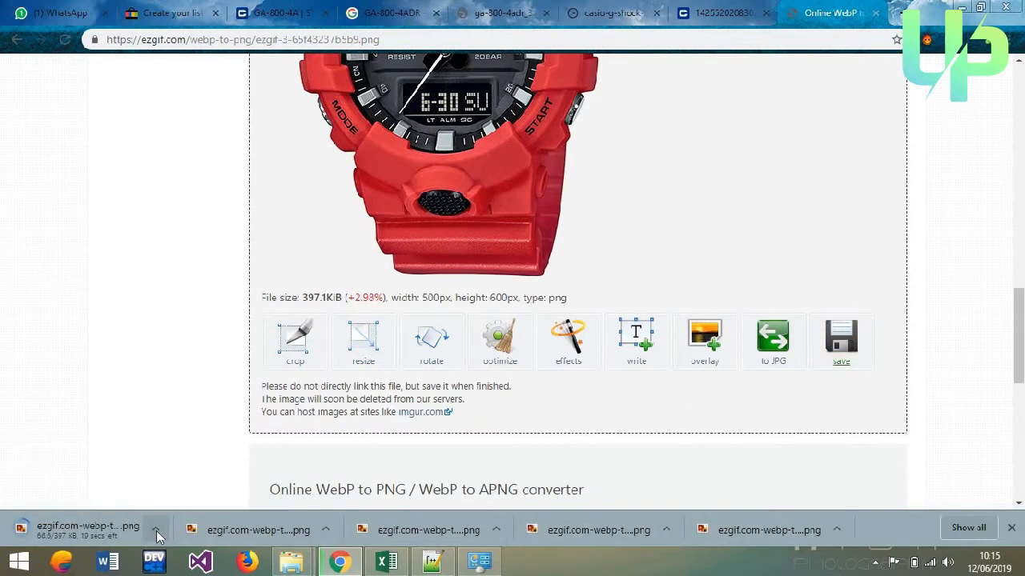
- Show the downloaded PNG in its folder and move it from Downloads to the GA-800-4ADR folder
click(157, 529)
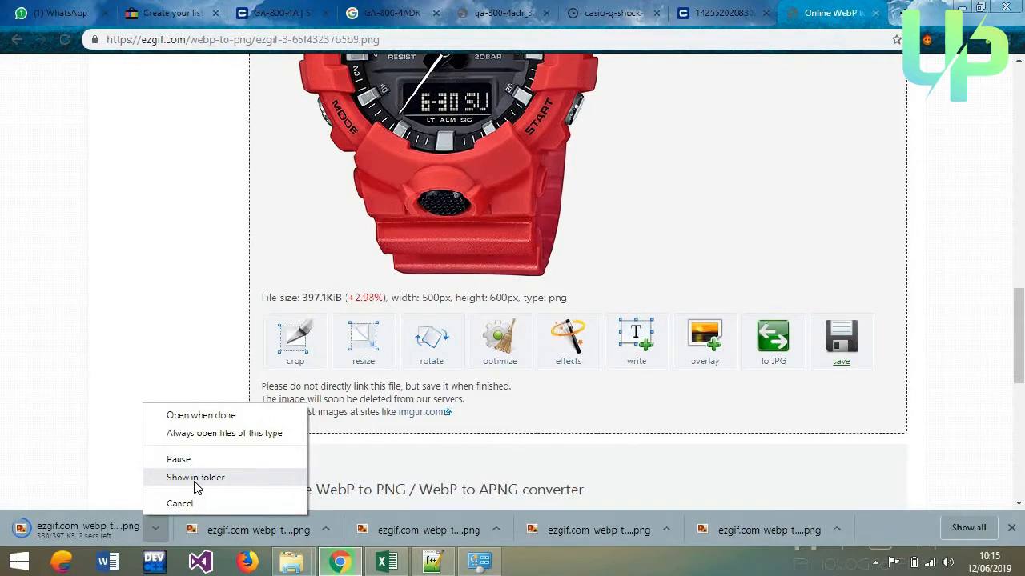
click(196, 479)
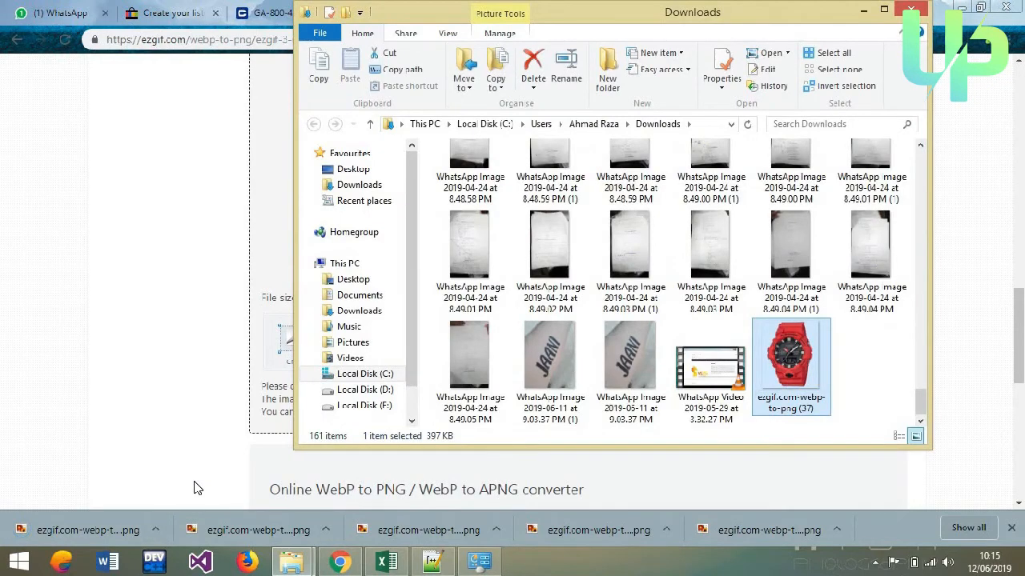
key(ctrl+x)
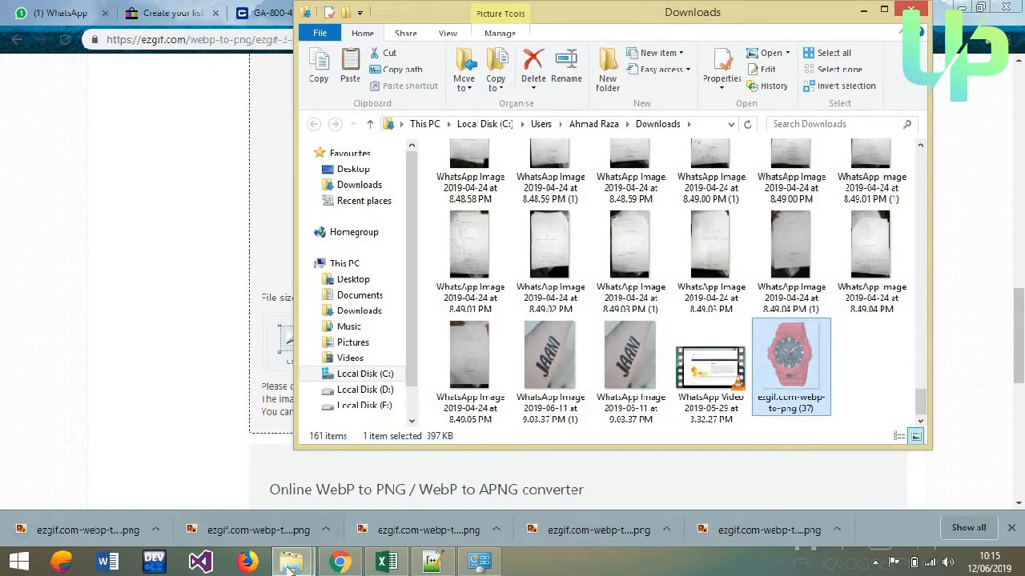
mouse_move(289, 565)
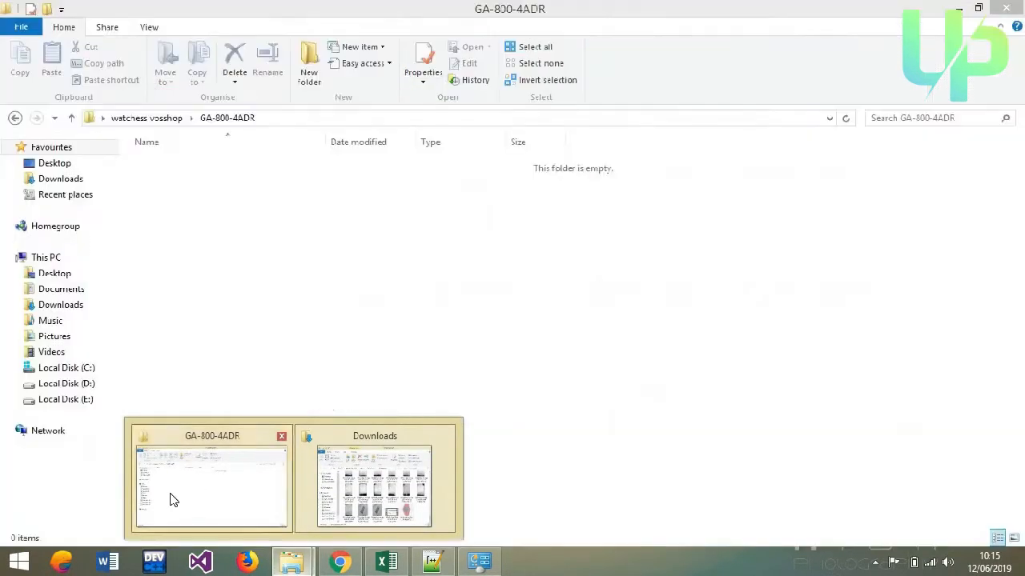
click(170, 500)
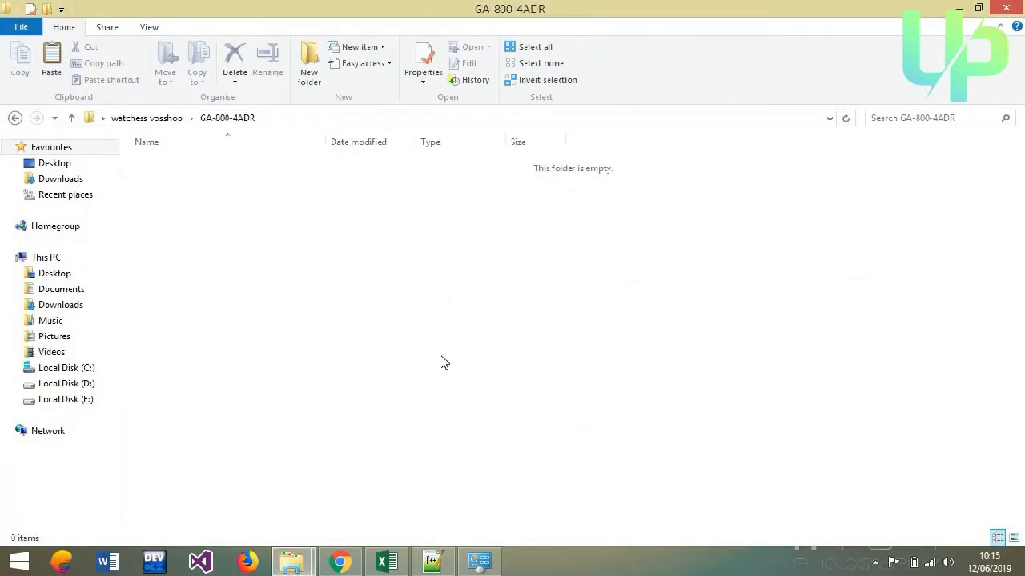
key(ctrl+v)
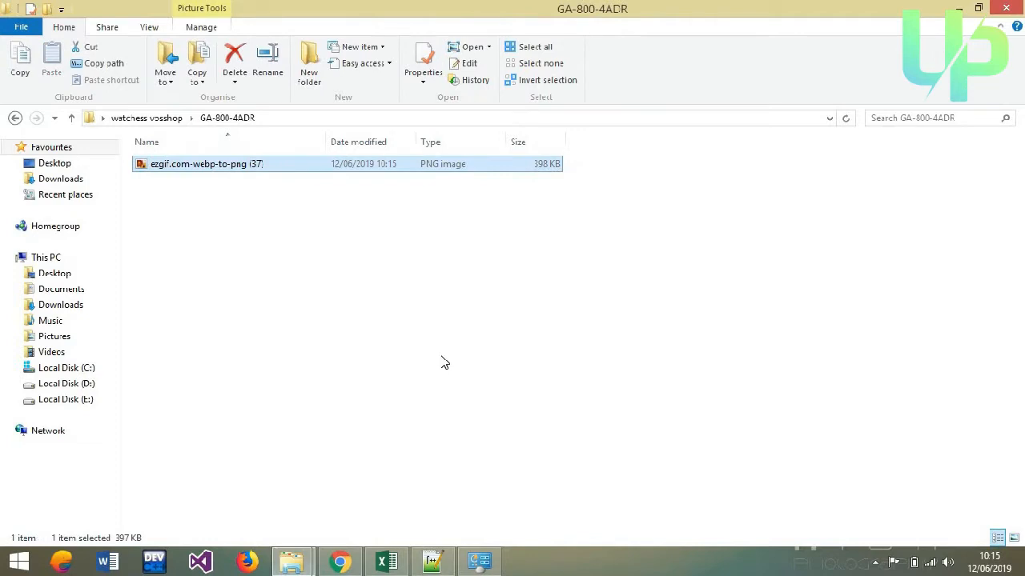
- Rename the moved watch image as 1
key(F2)
text(1)
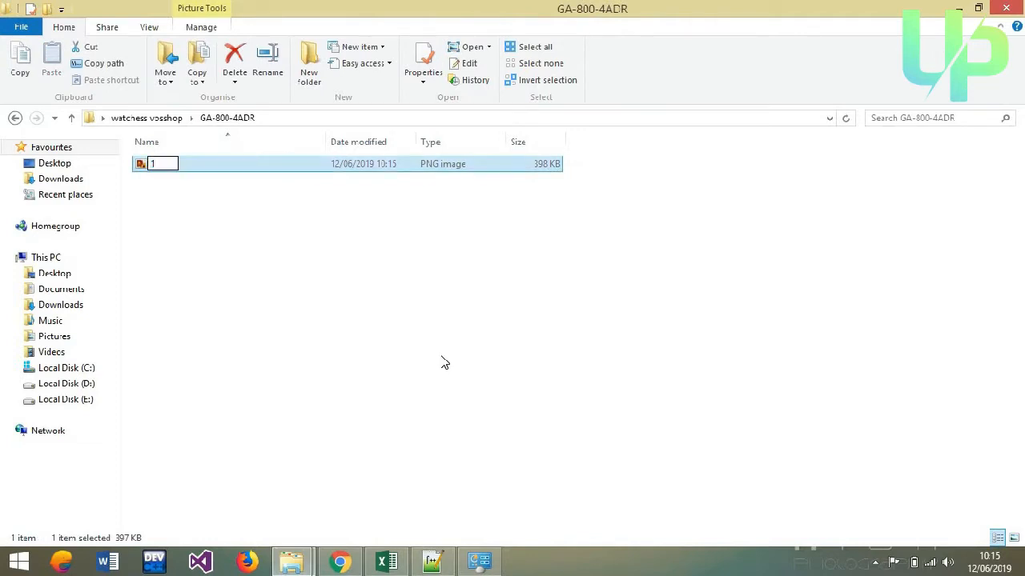
key(Return)
click(424, 440)
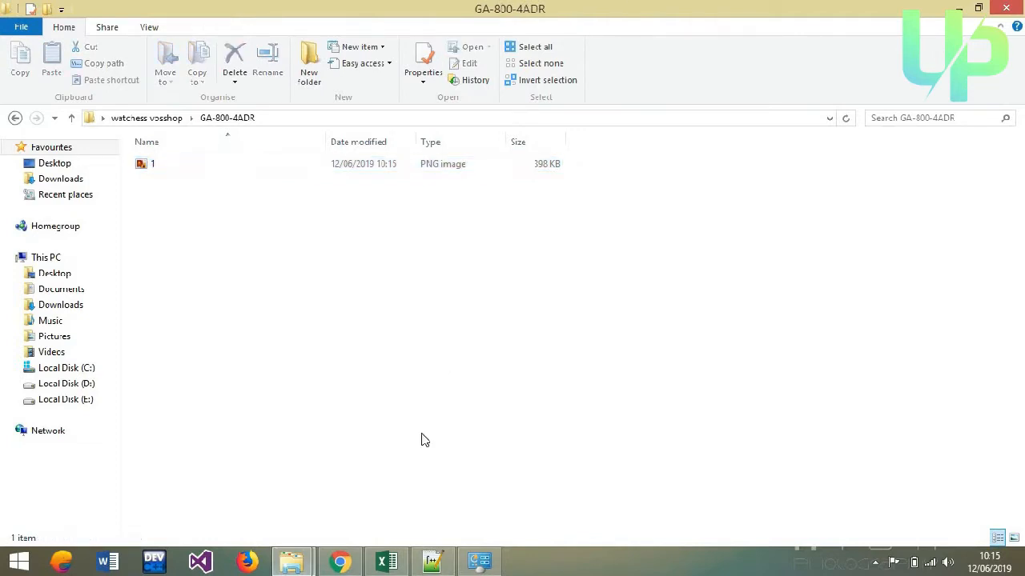
- Switch back to Chrome and close the tab showing Casio's front-view image of the red watch
click(340, 560)
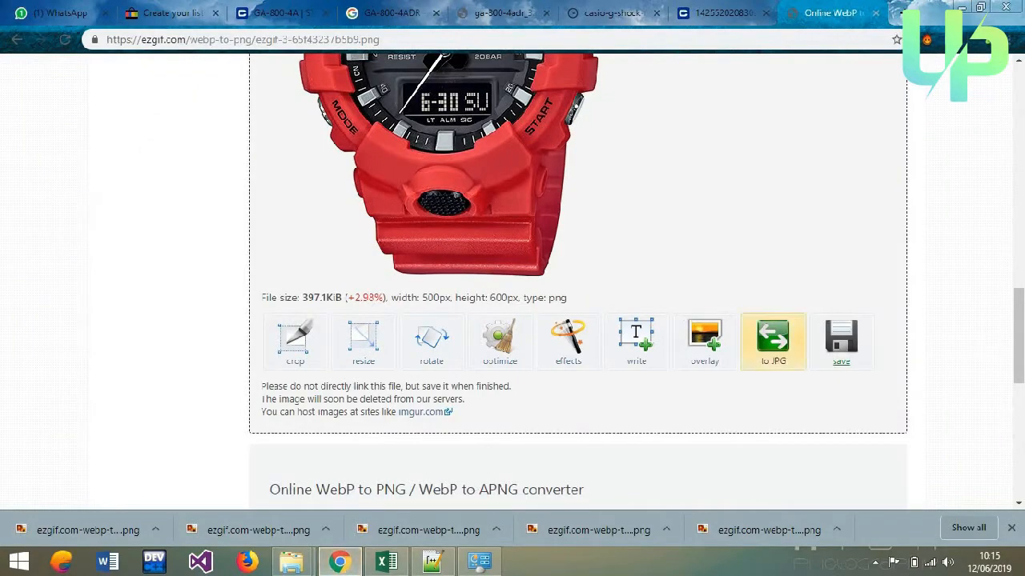
drag(1017, 338, 1016, 233)
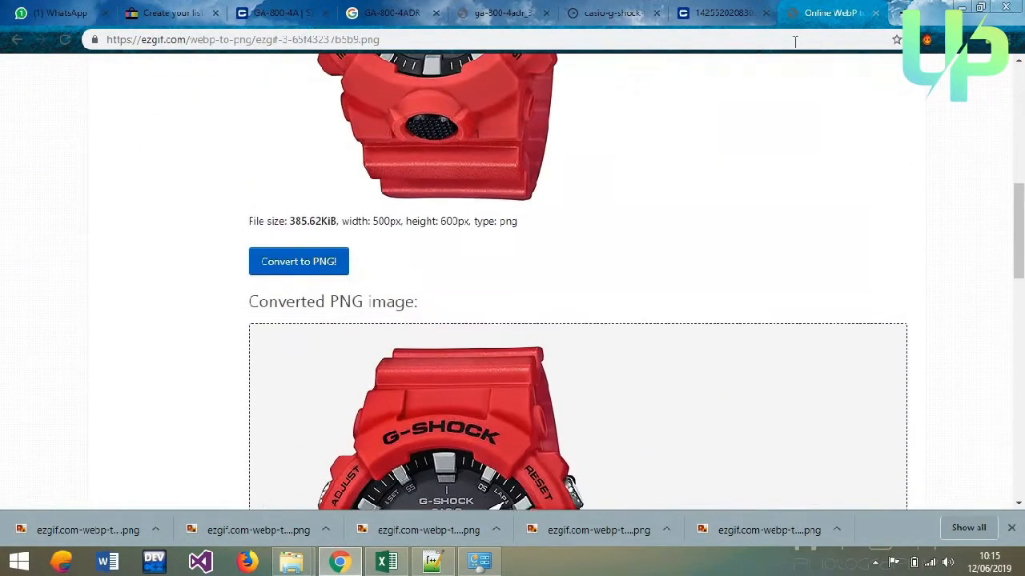
click(719, 10)
click(765, 13)
- Try to upload the Jomashop photo of the watch's back to ezgif's WebP to PNG converter using its image URL
click(608, 13)
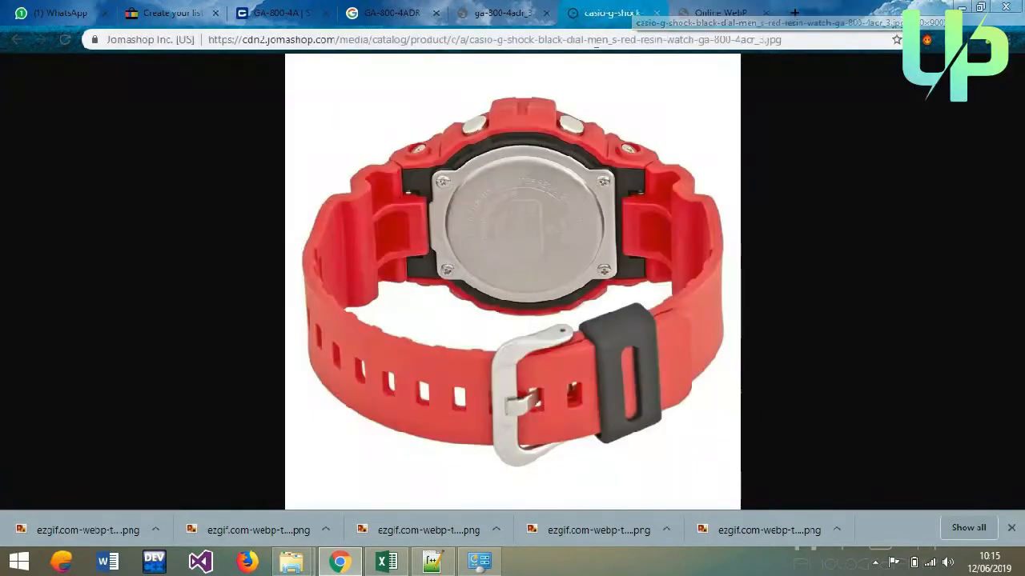
click(596, 46)
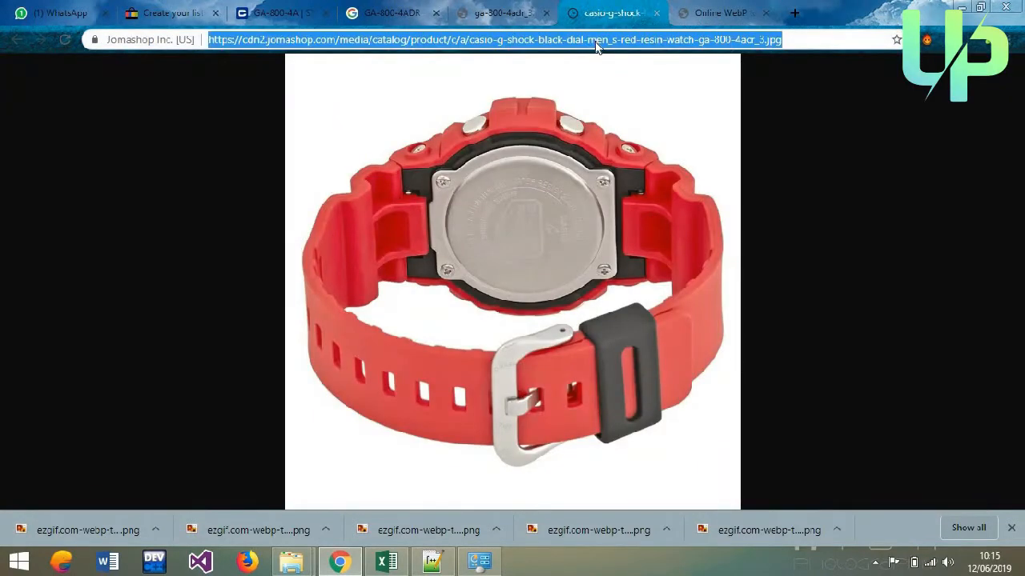
click(711, 10)
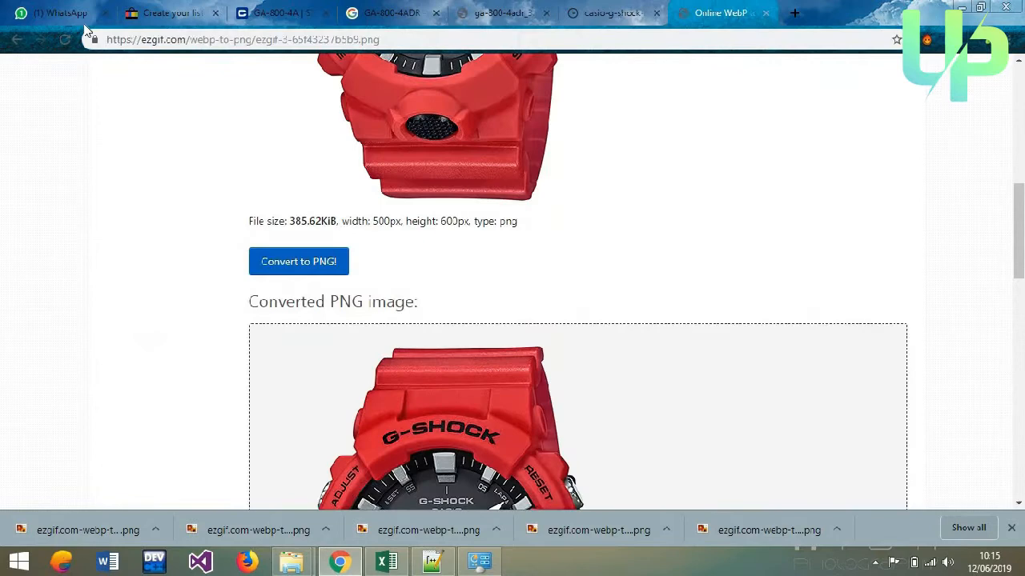
click(7, 46)
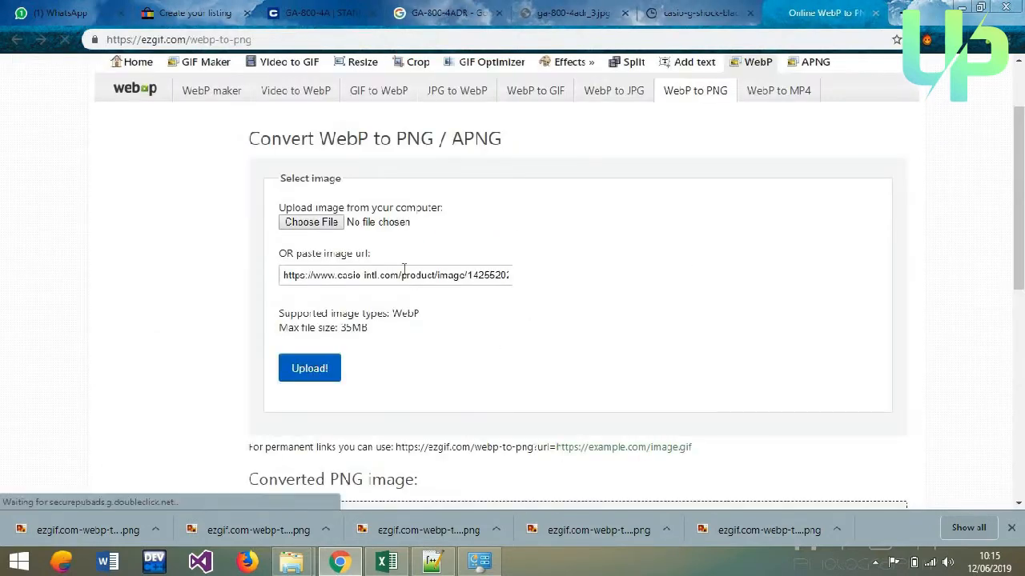
triple_click(404, 272)
key(ctrl+v)
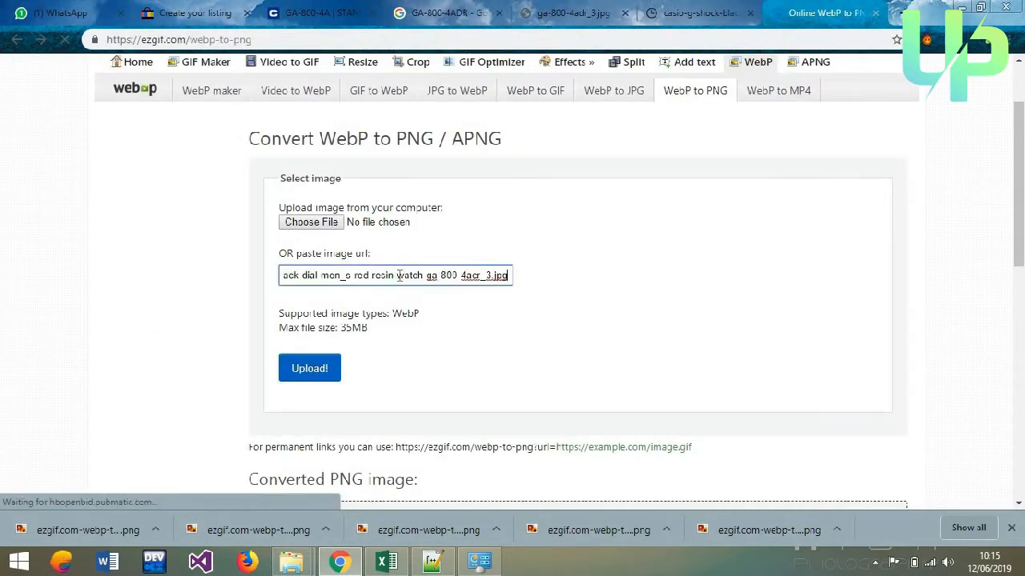
click(309, 370)
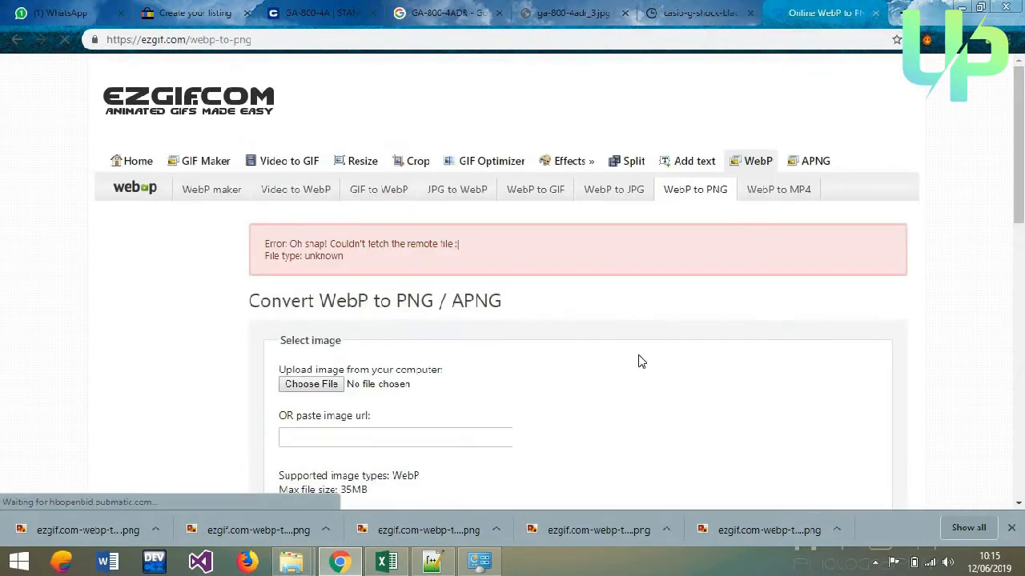
- Return to the Jomashop photo of the watch's back and close its tab
click(705, 13)
click(788, 13)
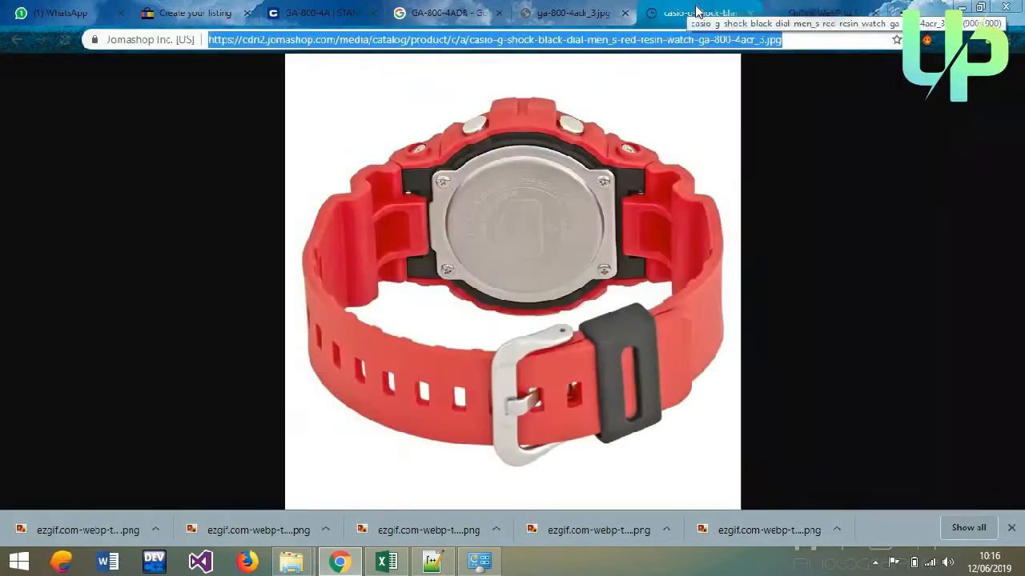
click(690, 10)
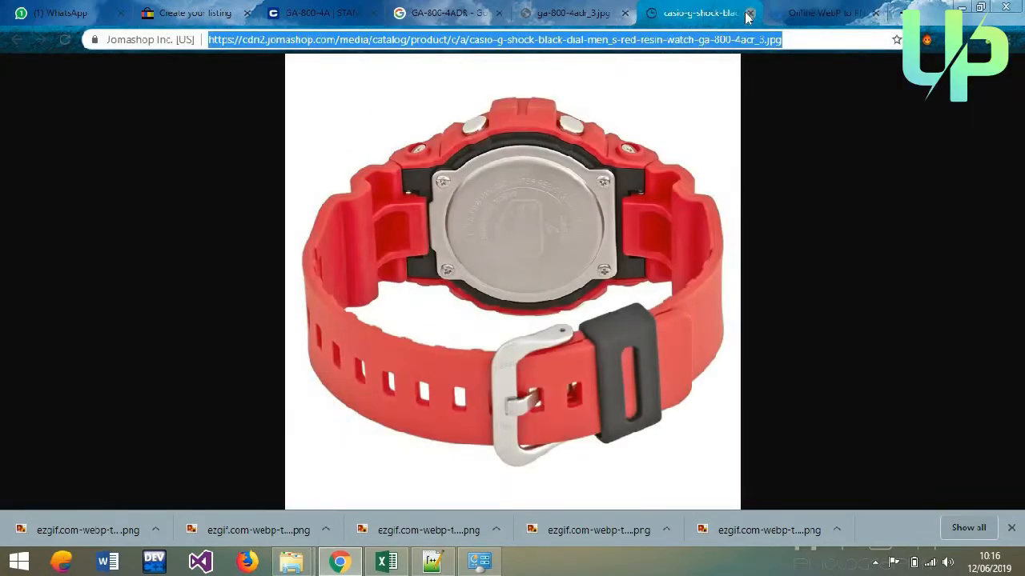
click(749, 13)
- Copy the address of the skywatches image ga-800-4adr_3.jpg and upload it to ezgif's WebP to PNG converter by URL
click(592, 11)
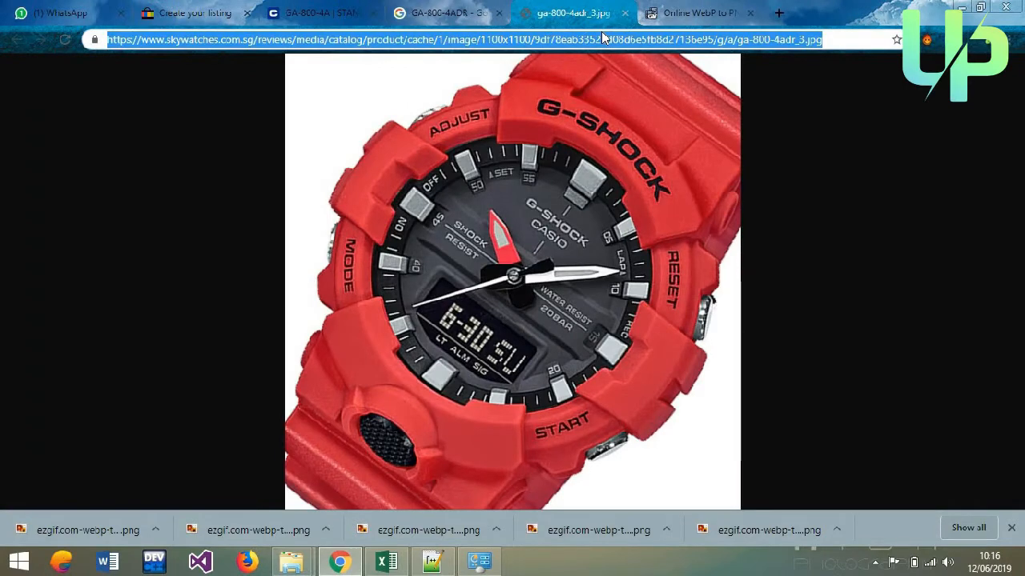
click(645, 18)
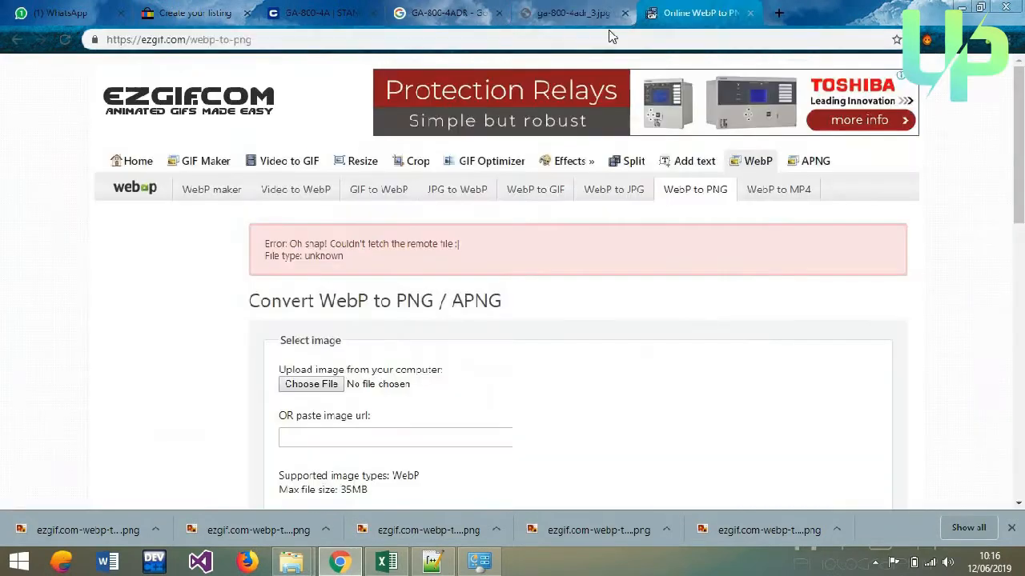
click(330, 433)
key(ctrl+v)
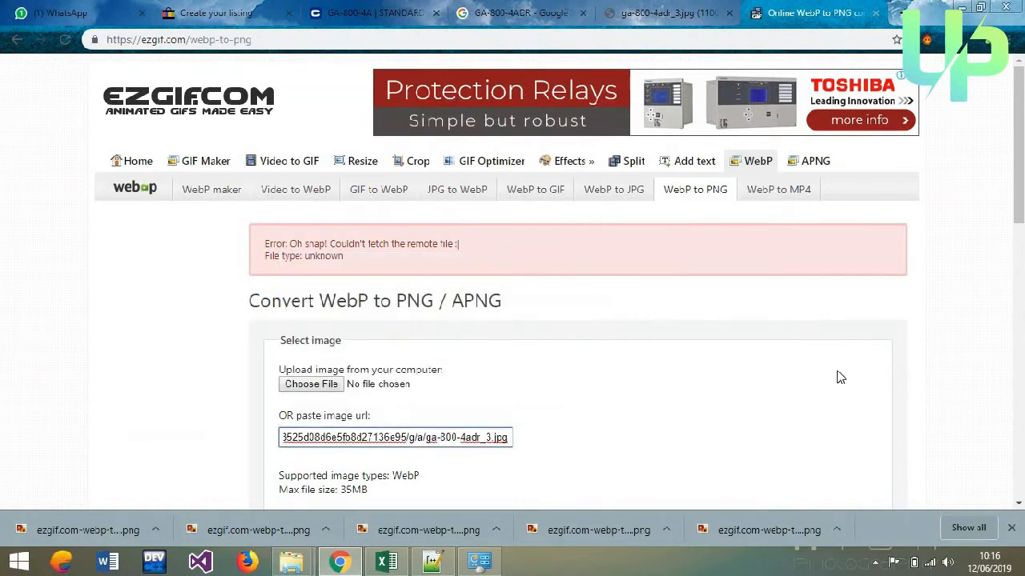
scroll(690, 300, down, 2)
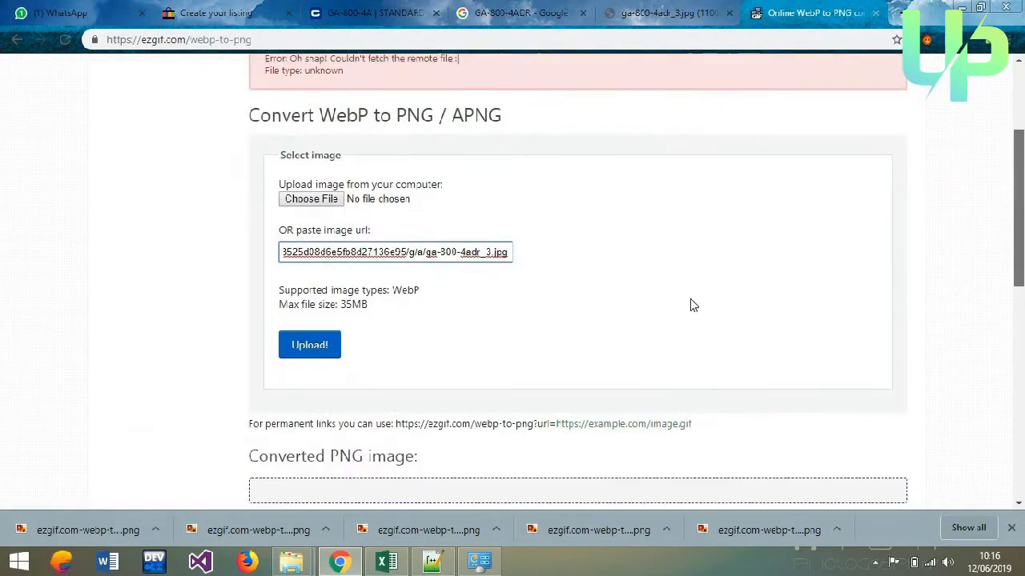
click(323, 358)
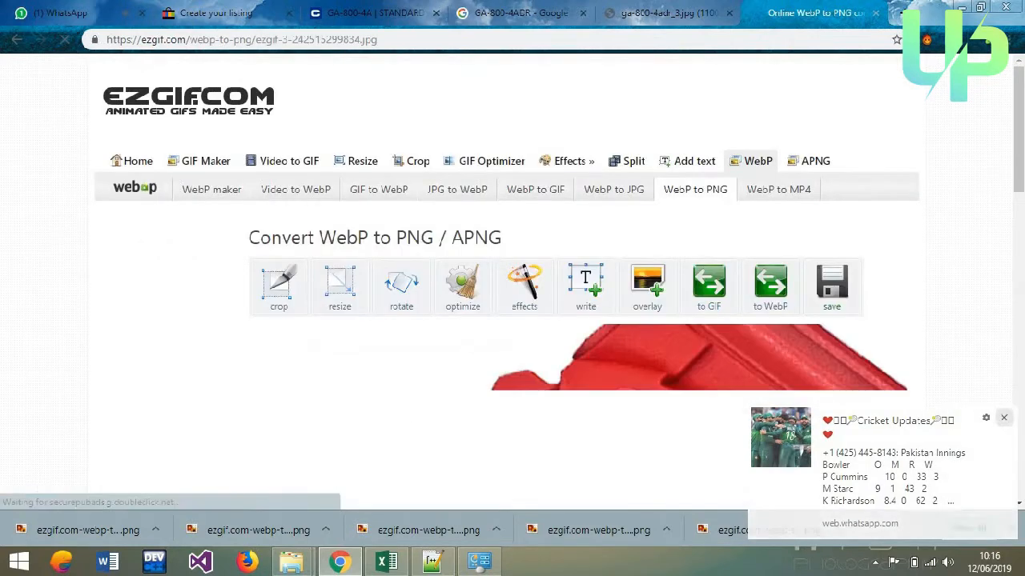
- Dismiss the WhatsApp notification, then convert the uploaded ga-800-4adr_3.jpg image to PNG and save the result
click(1004, 418)
drag(1018, 152, 1018, 220)
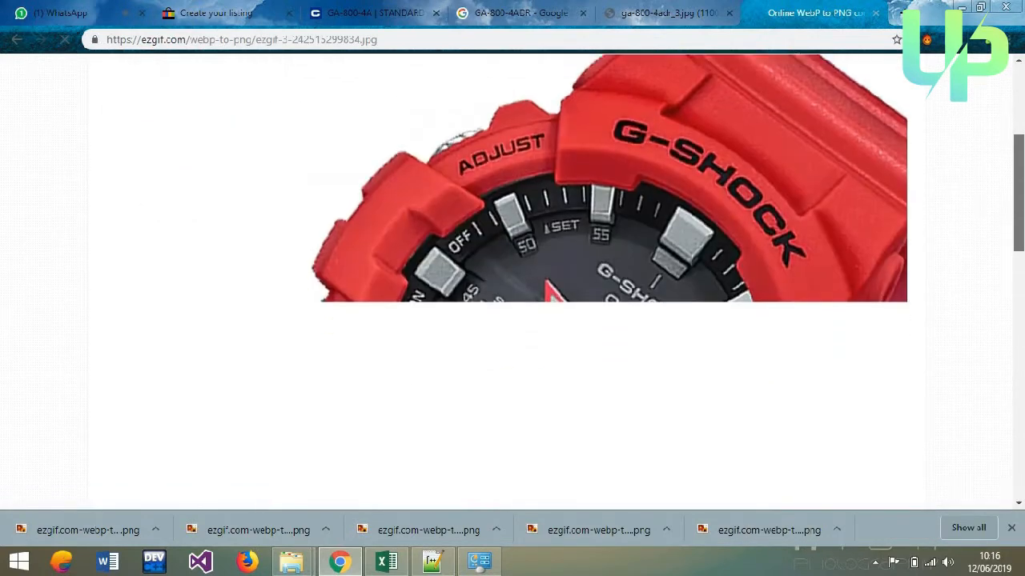
scroll(377, 308, down, 5)
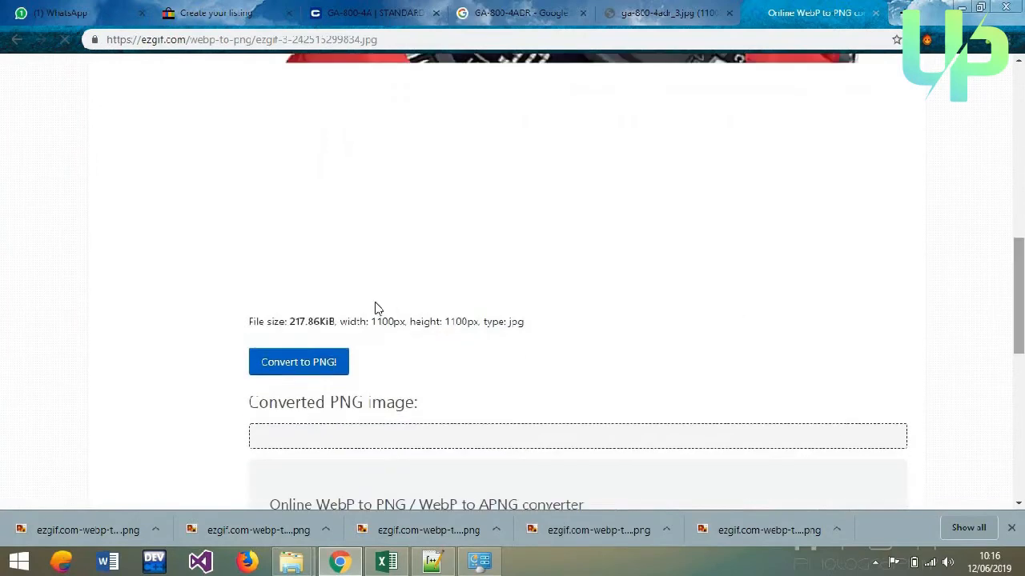
click(319, 369)
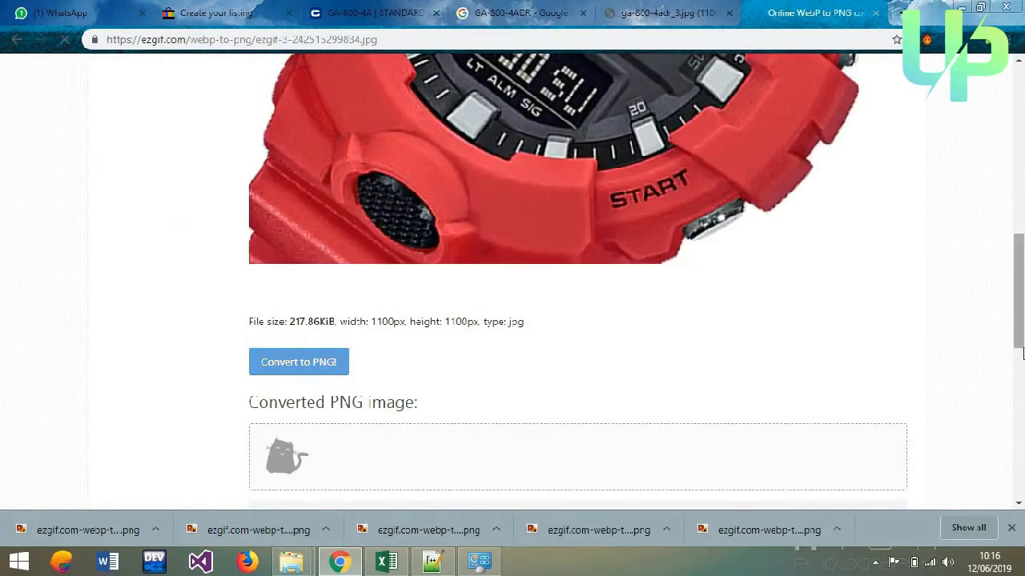
drag(1018, 318, 1018, 355)
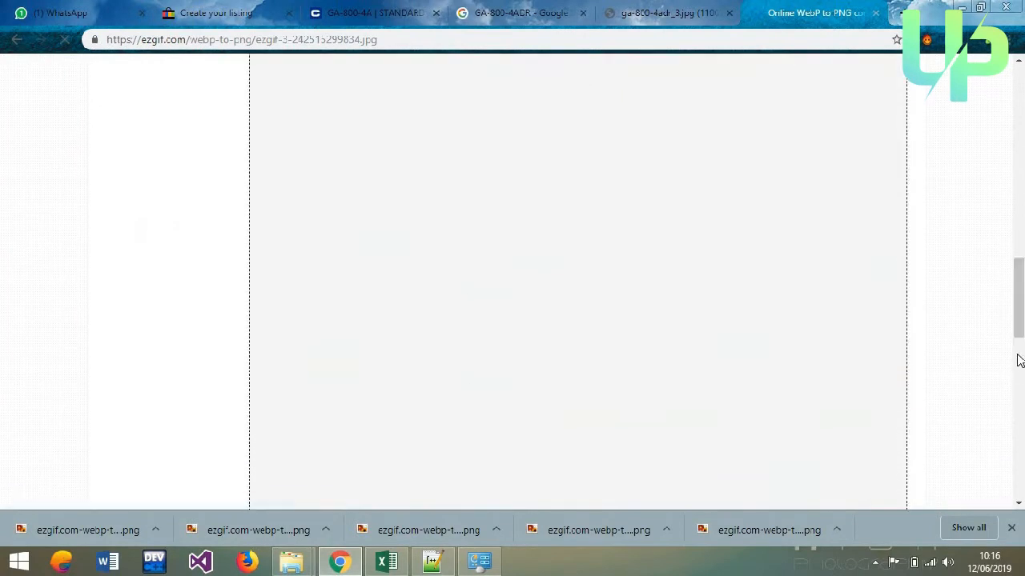
drag(1021, 318, 1022, 388)
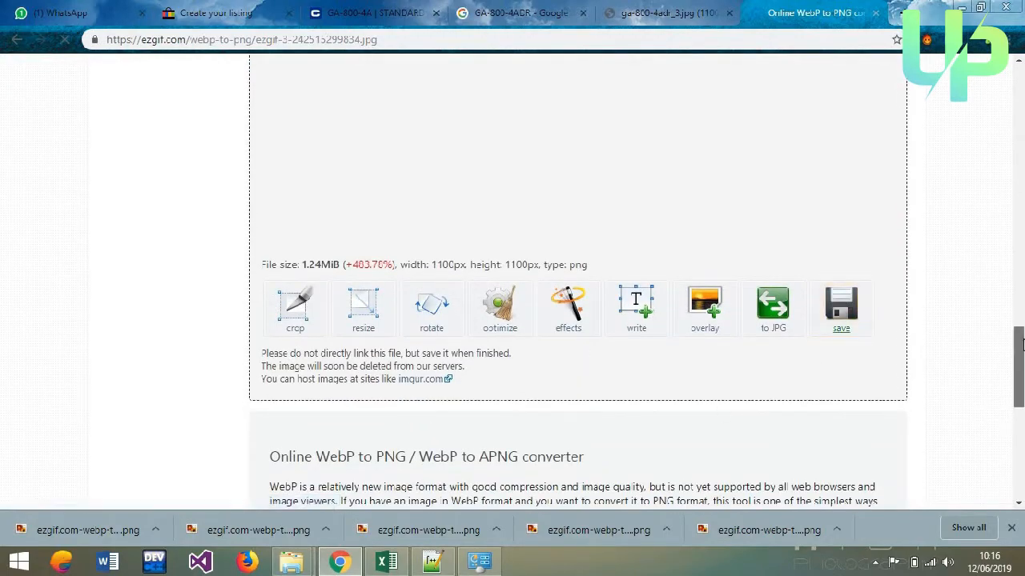
drag(1021, 368, 1021, 313)
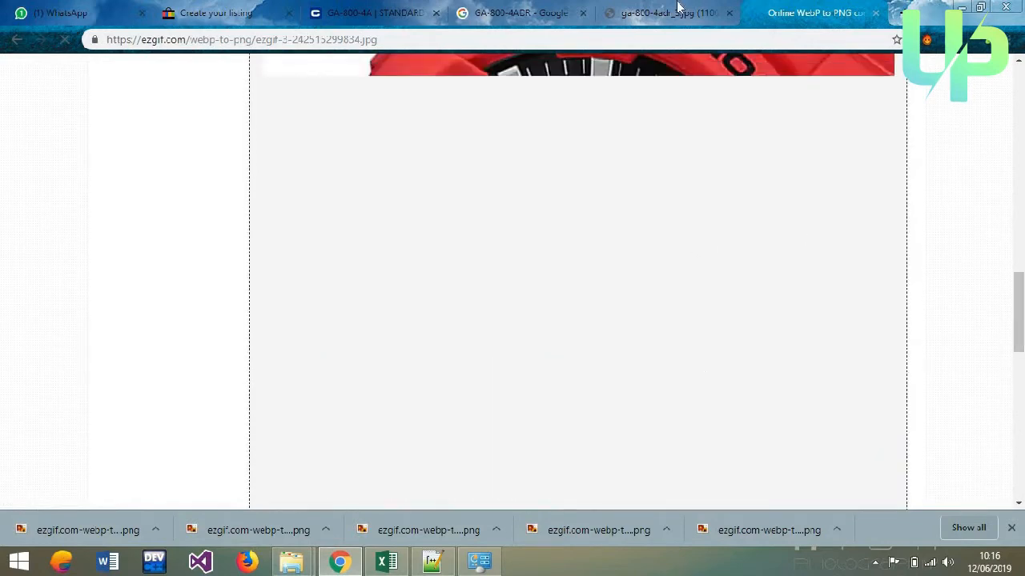
- In the GA-800-4ADR image results, select the casio.bolt.hu photo of the watch's back and open the image in its own tab
click(572, 8)
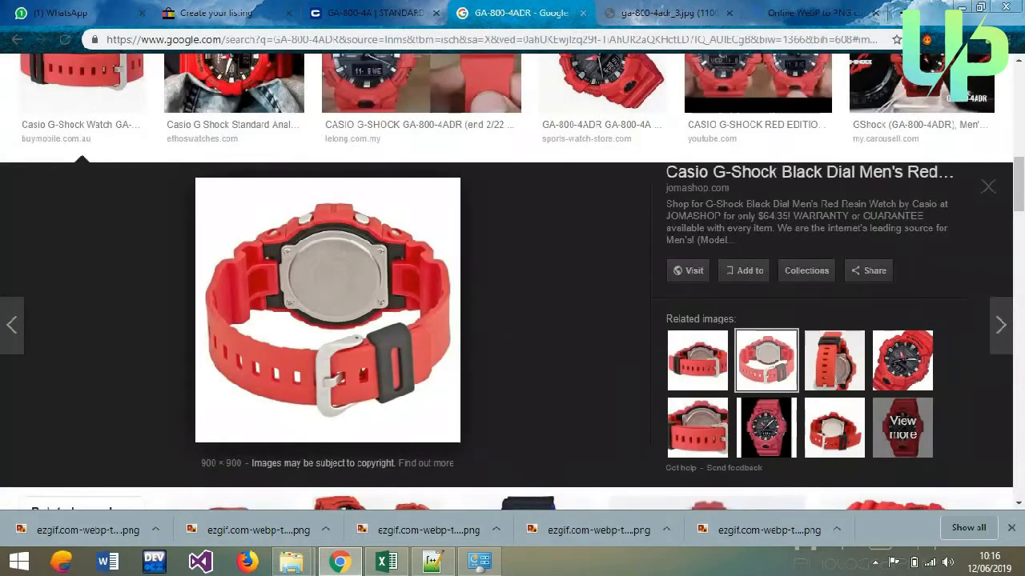
click(839, 364)
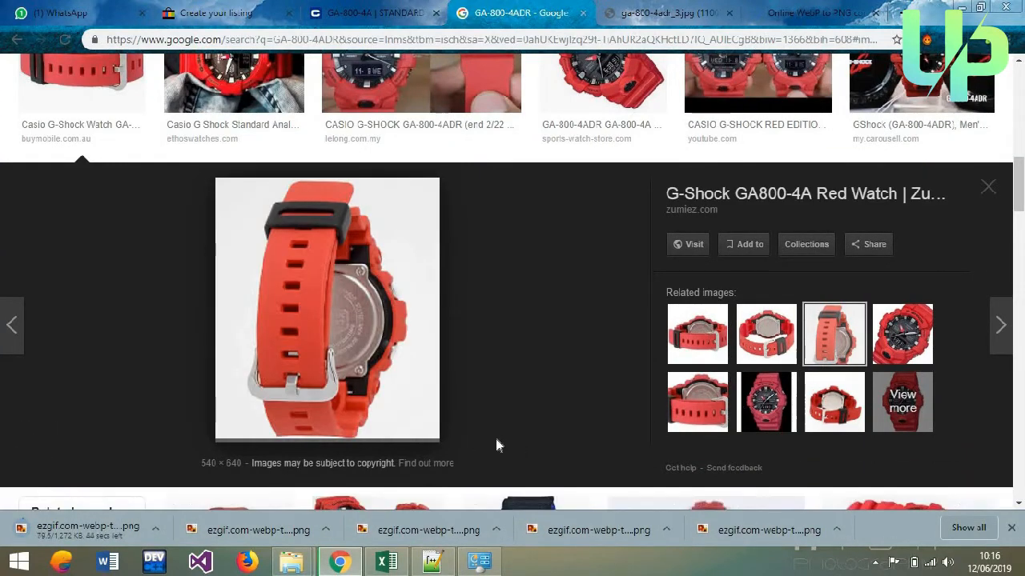
click(834, 402)
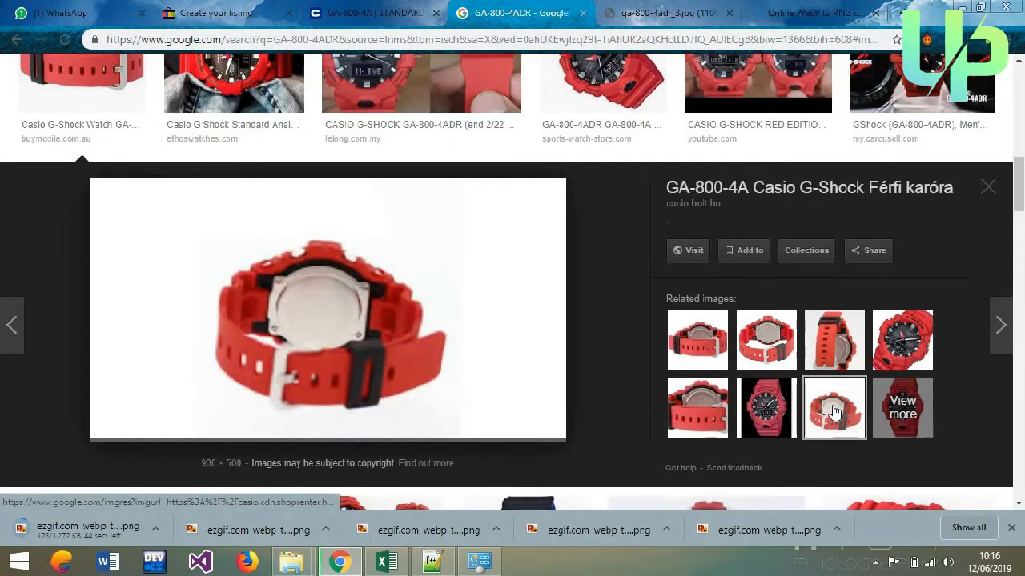
right_click(381, 282)
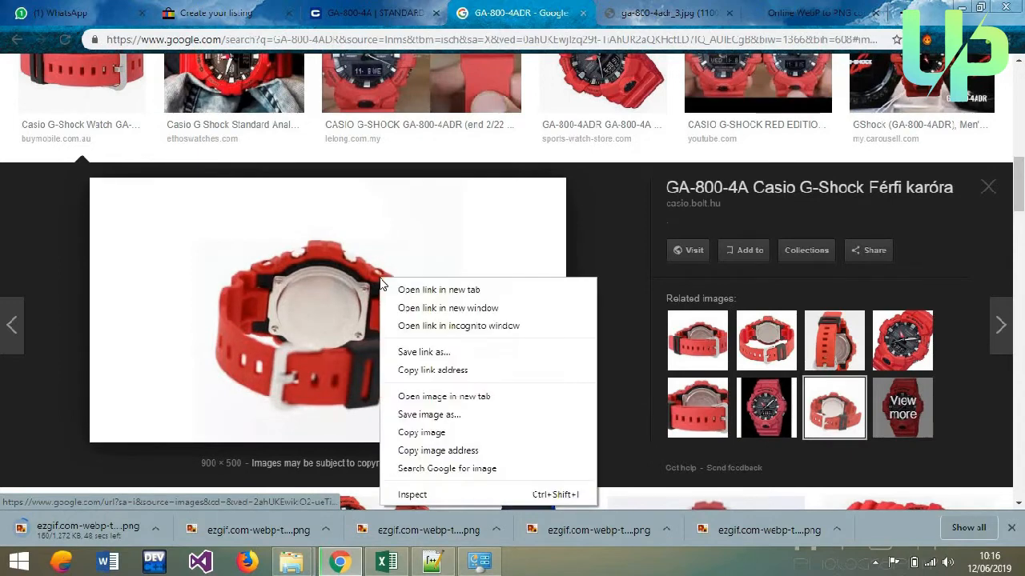
click(436, 397)
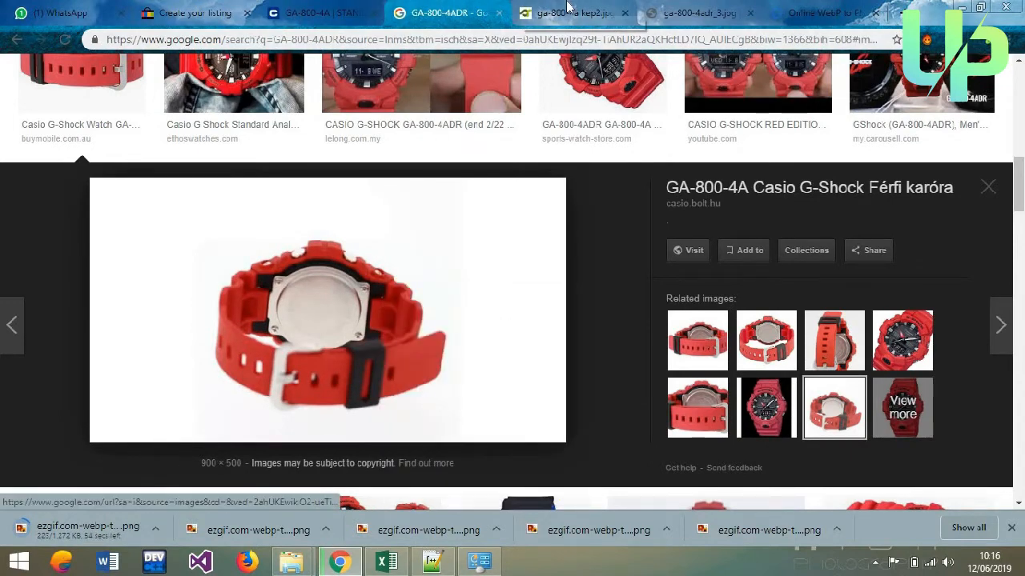
click(567, 8)
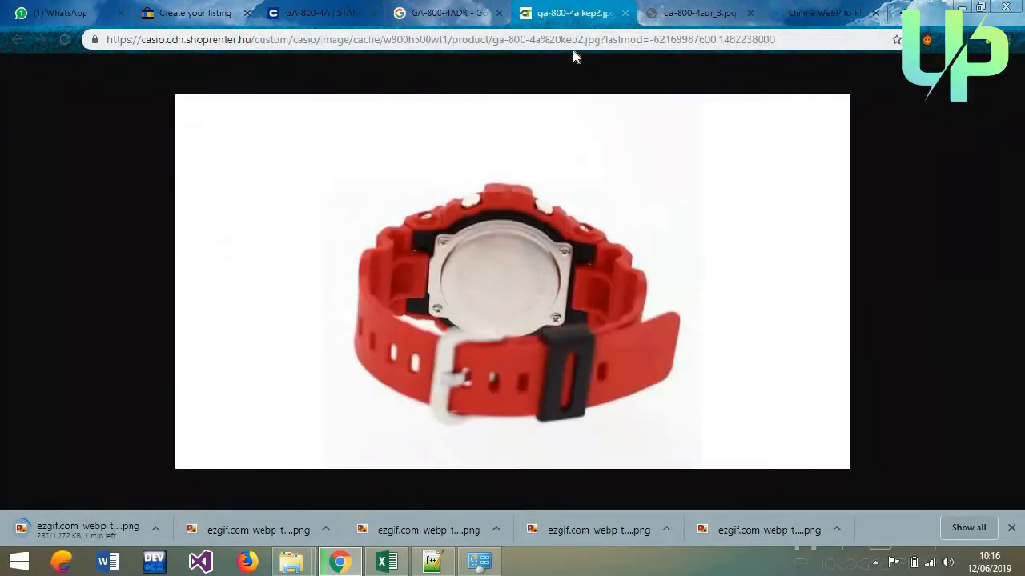
- Upload the back-view image ga-800-4a kep2.jpg to ezgif's WebP to PNG converter by URL and close both source image tabs
click(549, 35)
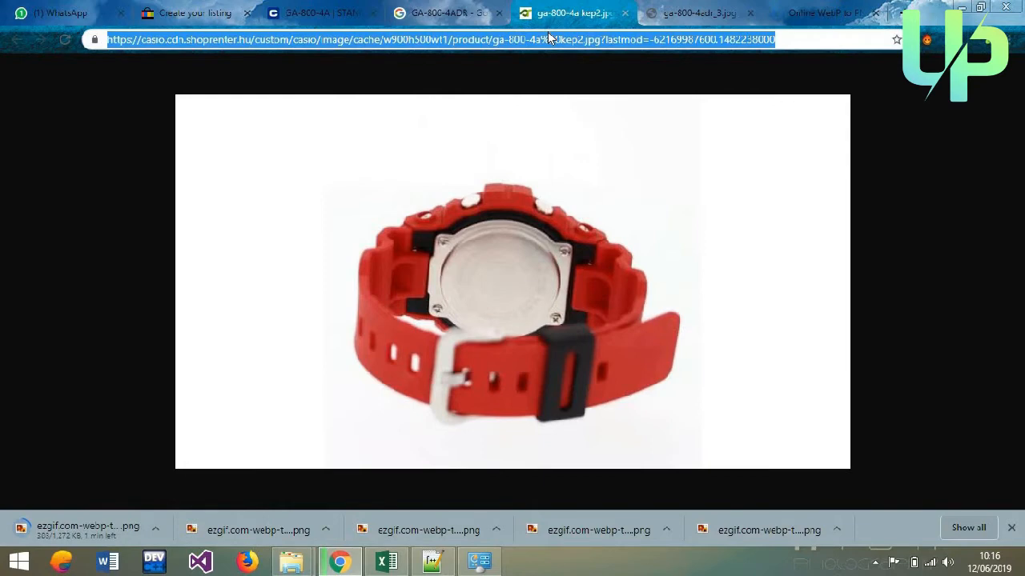
click(831, 11)
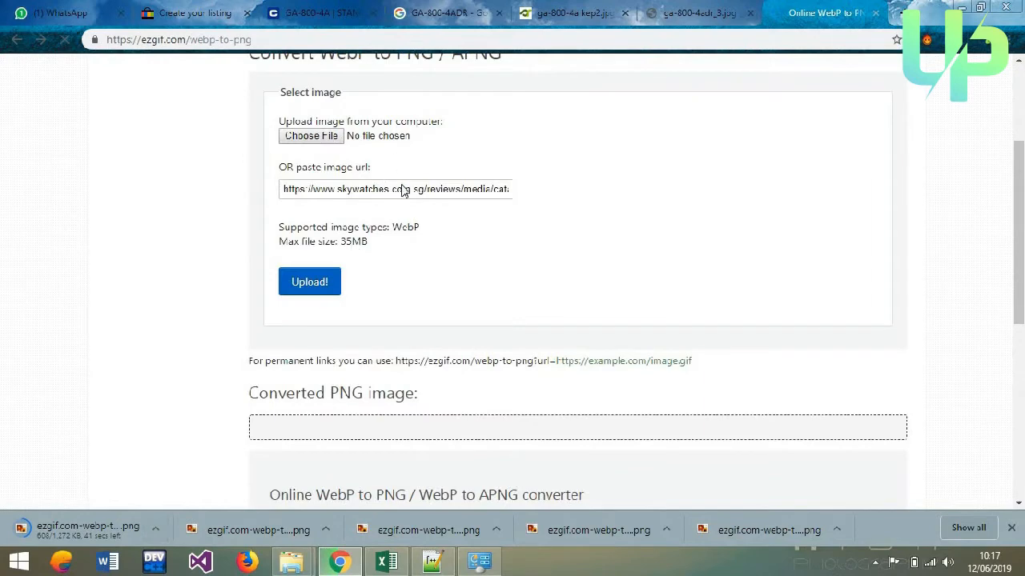
double_click(404, 189)
triple_click(403, 188)
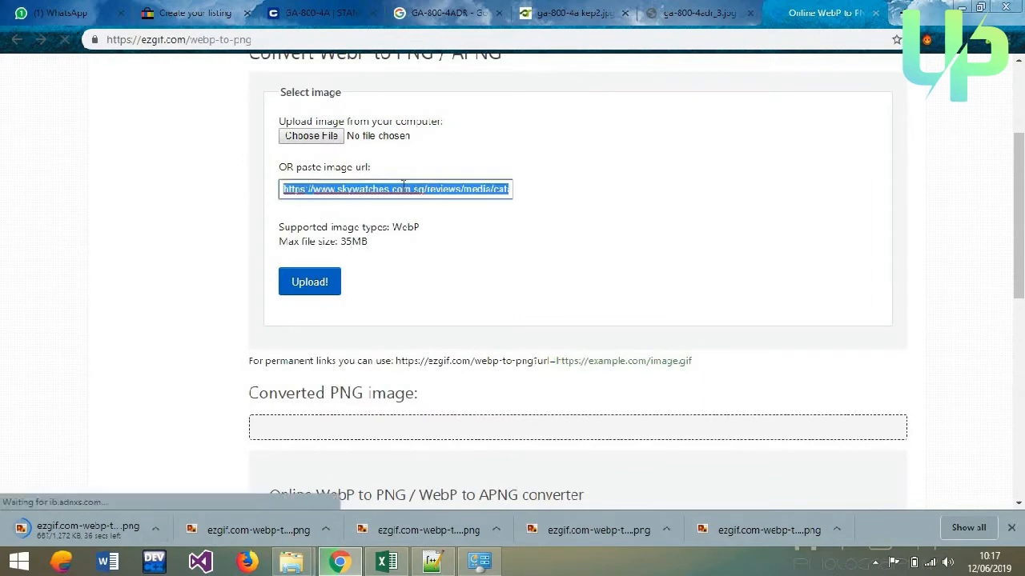
key(ctrl+v)
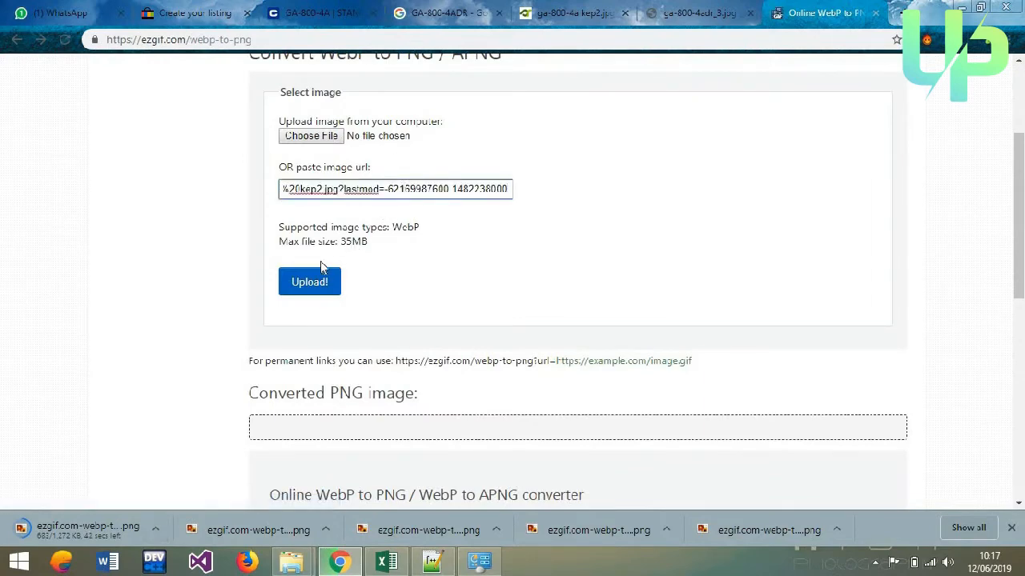
click(314, 280)
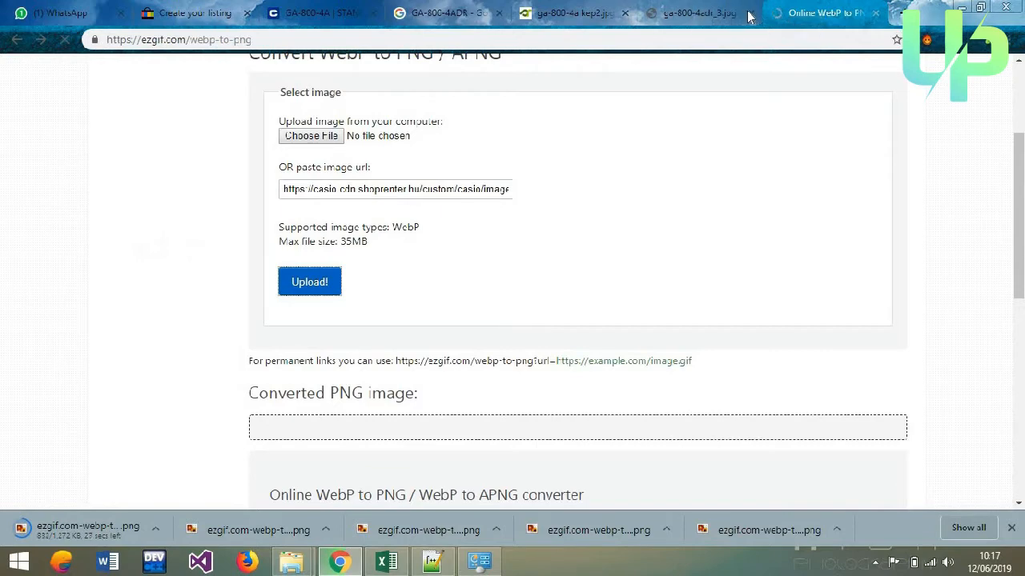
click(749, 13)
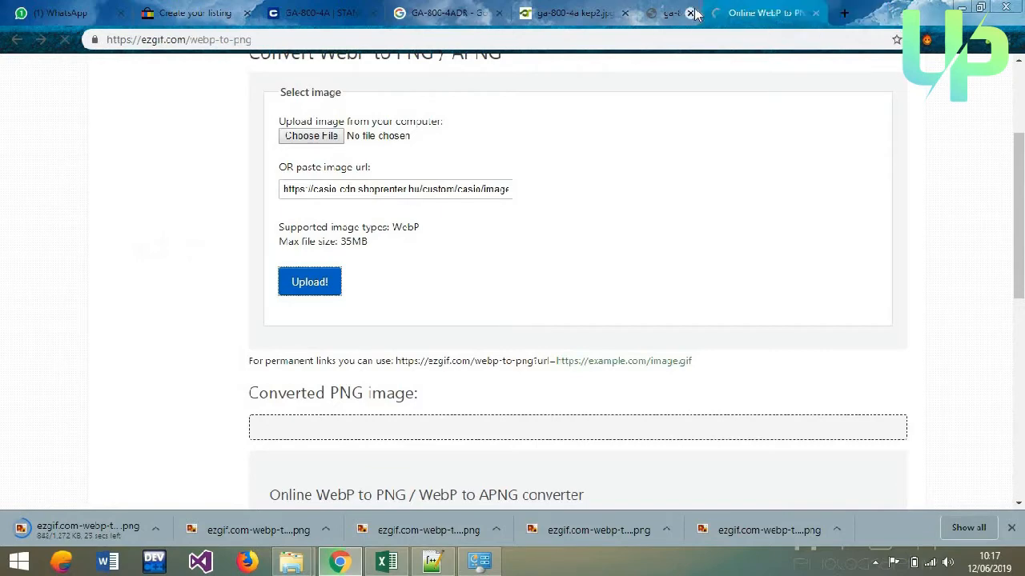
click(625, 14)
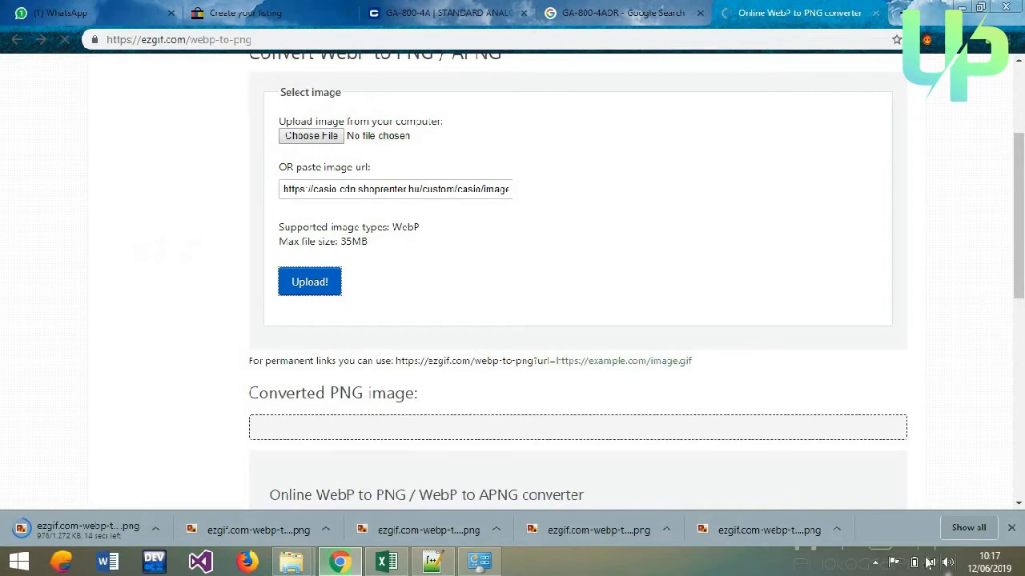
- Check the connected Wi-Fi network's status and estimated data usage, and return to the ezgif page
click(928, 562)
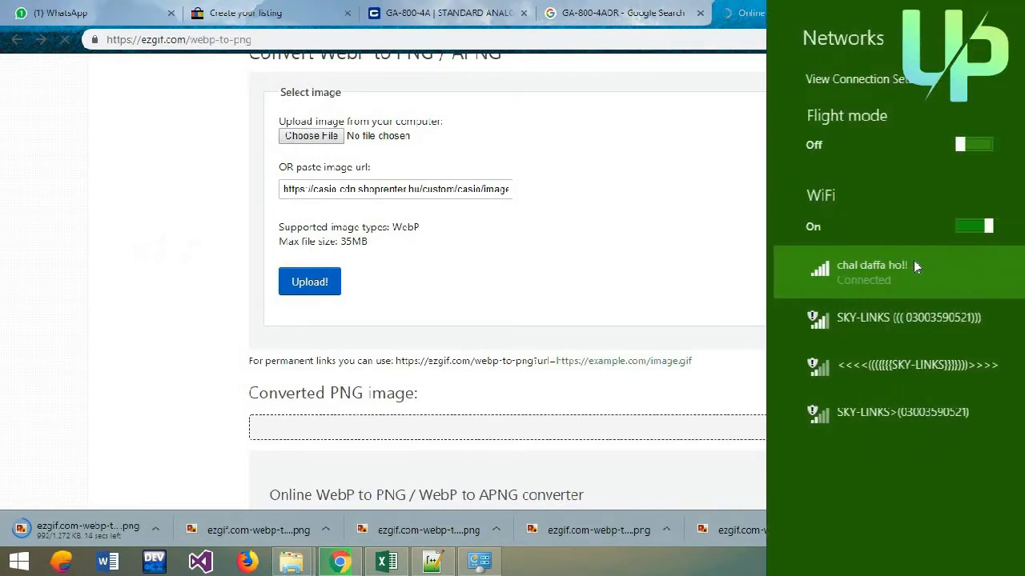
click(913, 262)
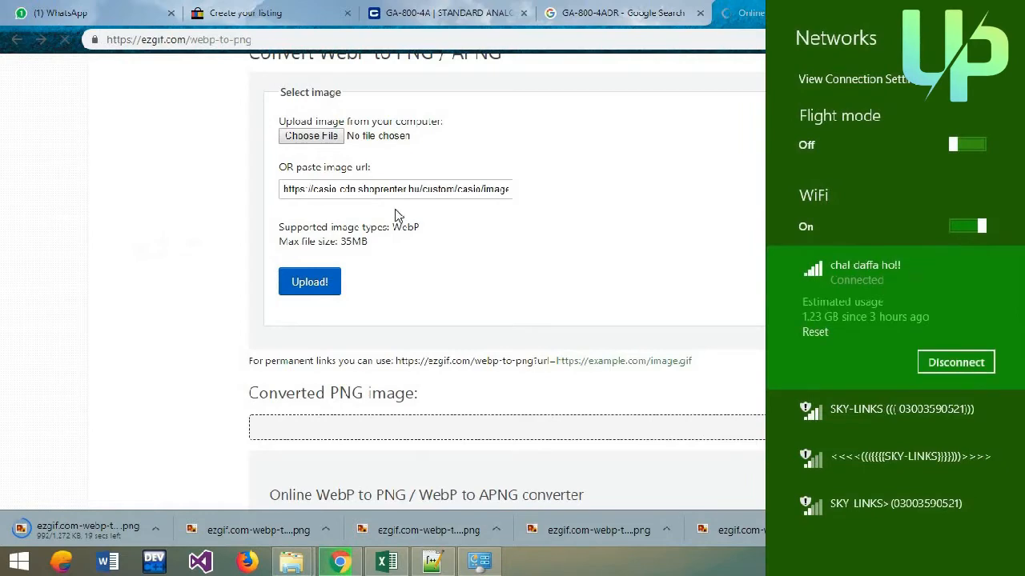
click(156, 191)
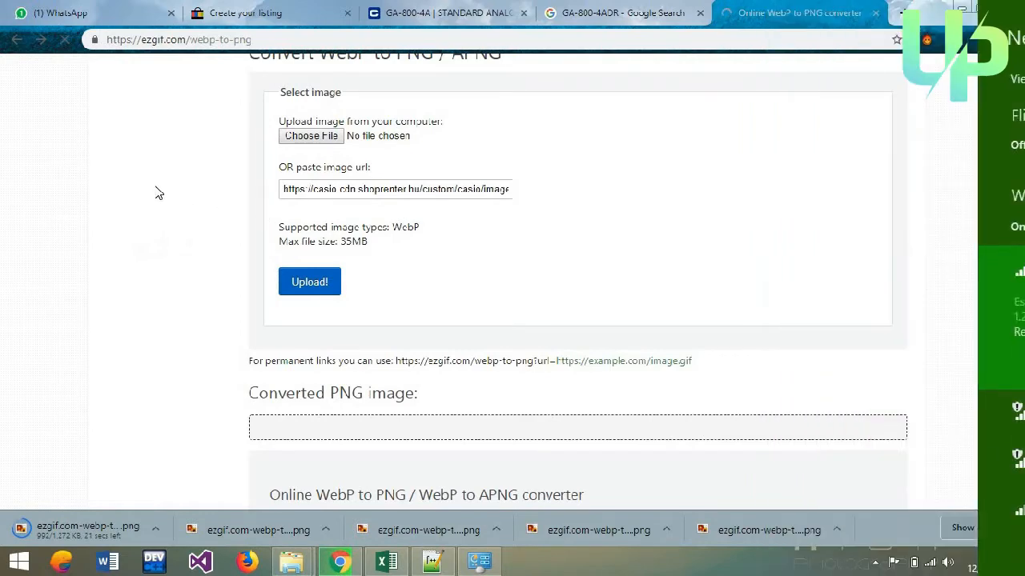
click(791, 2)
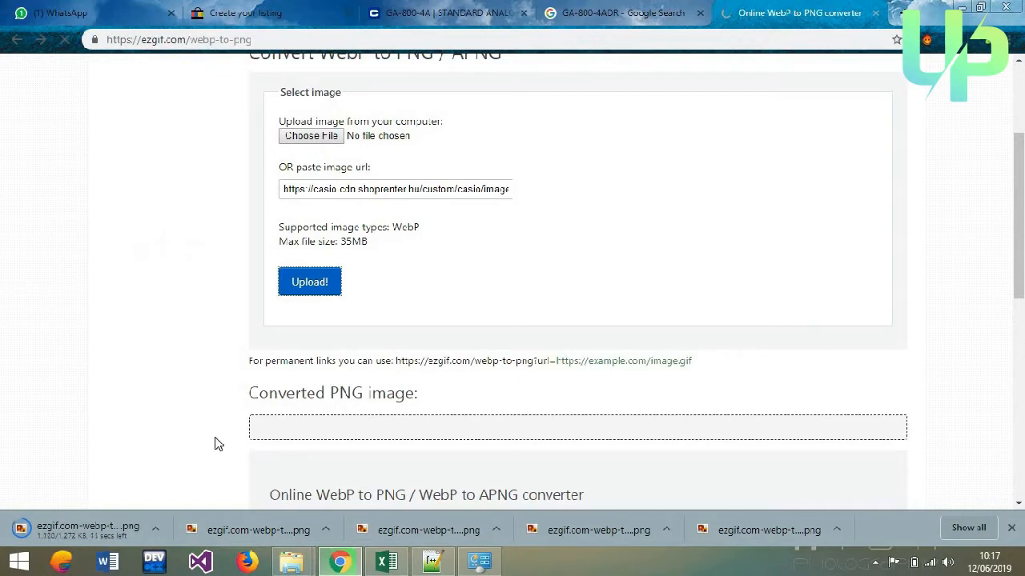
- Show the newly downloaded ezgif PNG in its folder and move it from Downloads into the GA-800-4ADR folder
click(154, 529)
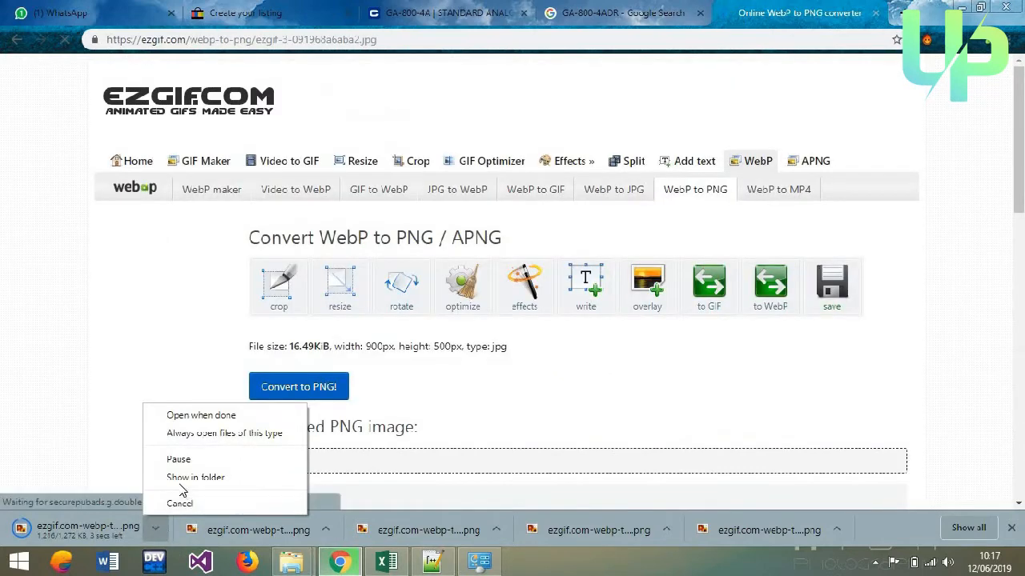
click(67, 448)
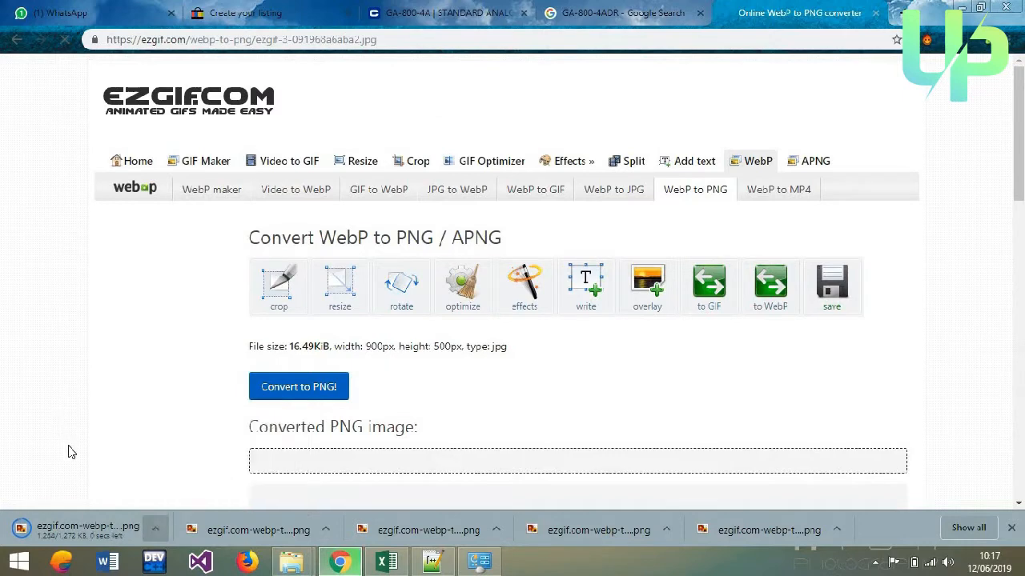
click(155, 530)
click(162, 478)
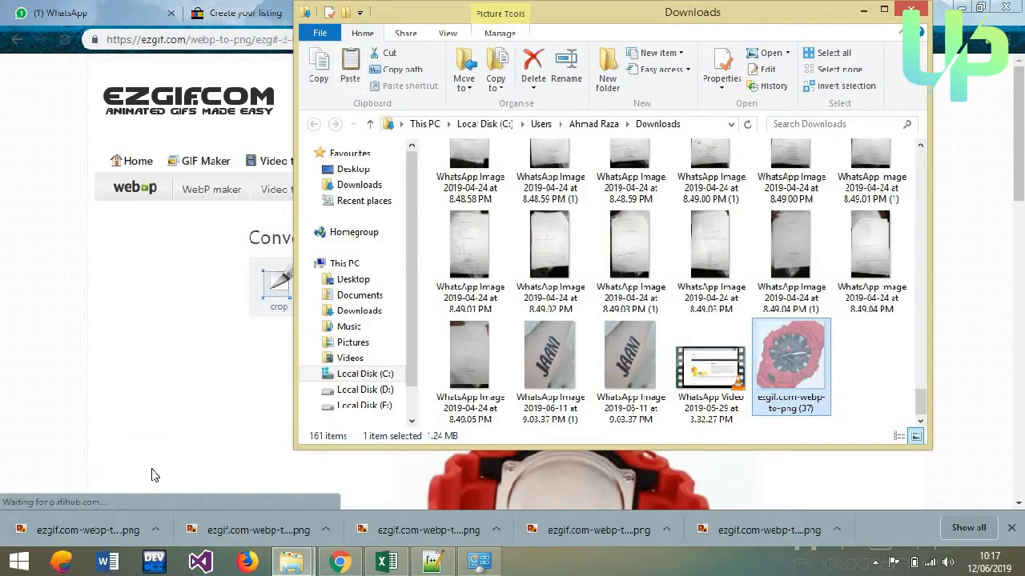
mouse_move(291, 560)
click(212, 479)
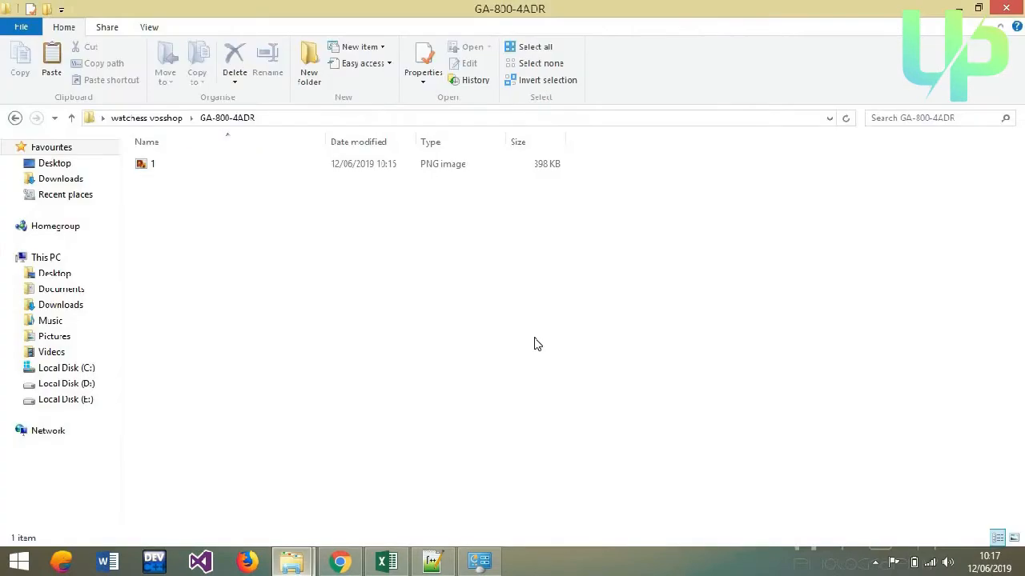
key(ctrl+v)
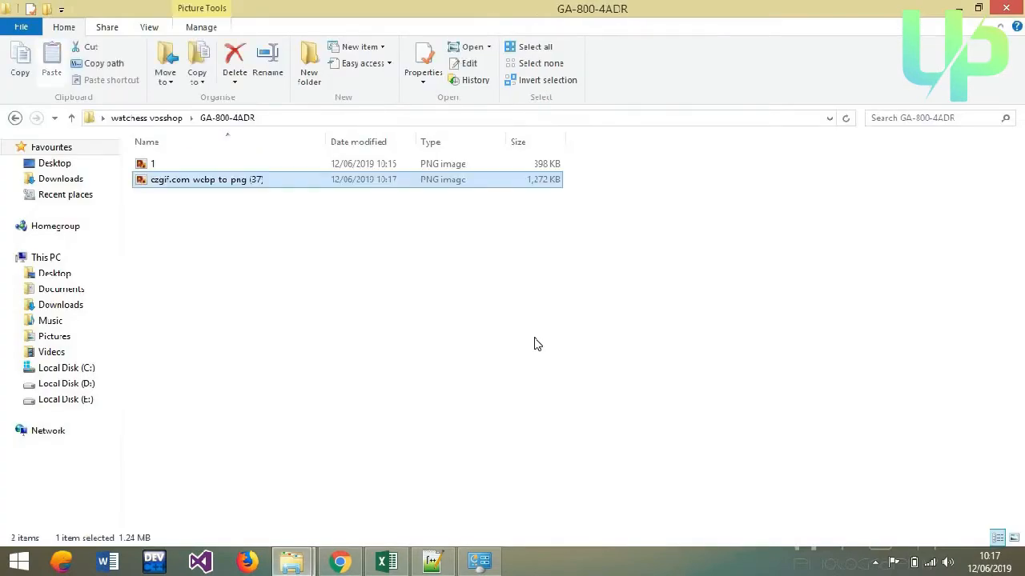
- Rename the moved PNG as 2 and minimise the GA-800-4ADR and Downloads folder windows
key(F2)
text(2)
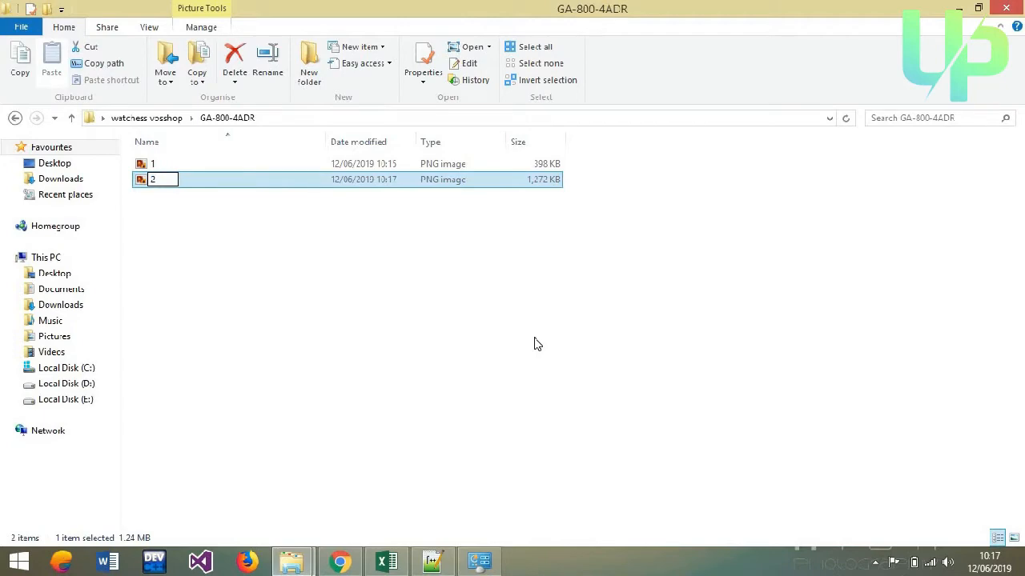
key(Return)
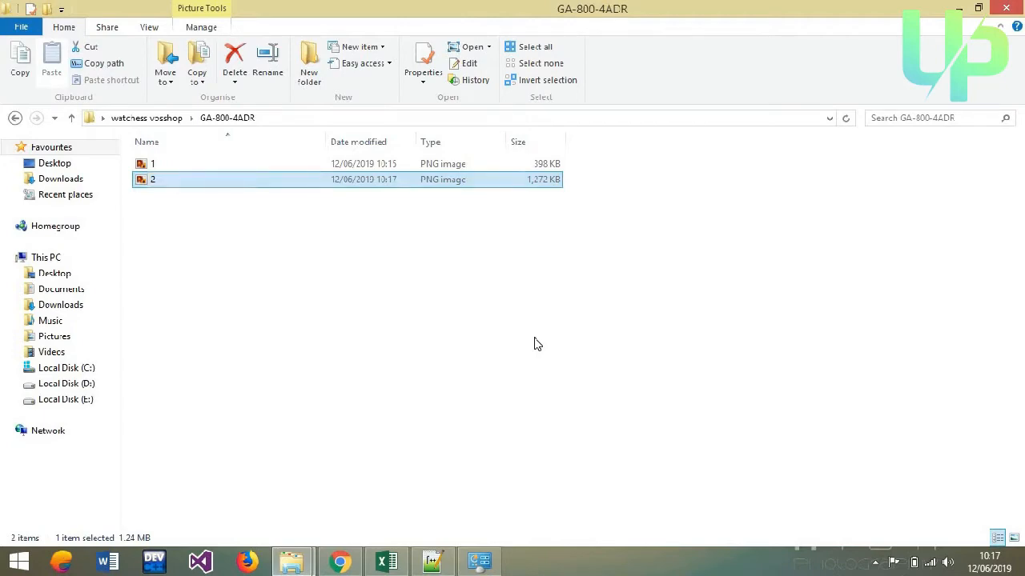
click(958, 8)
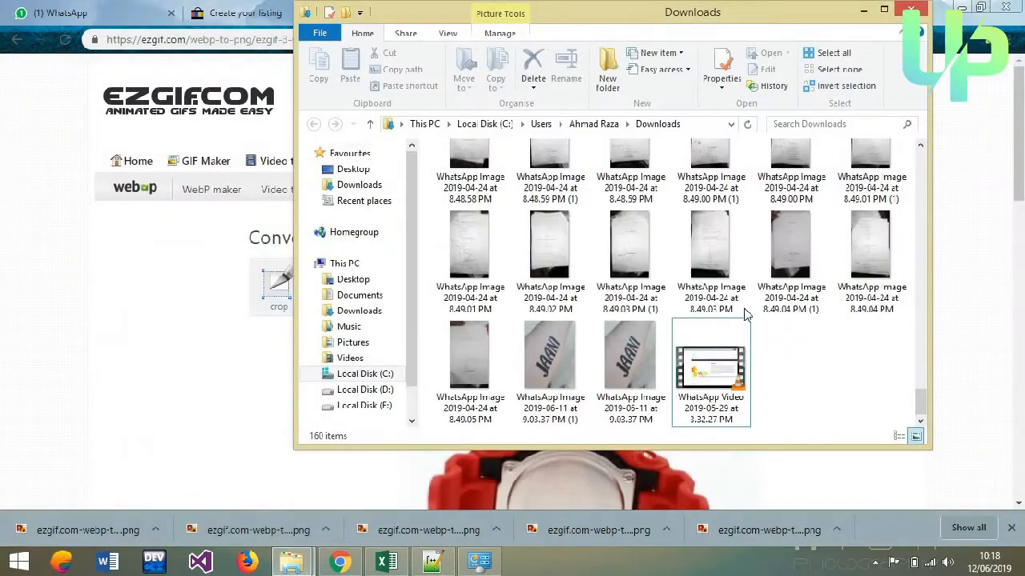
click(863, 9)
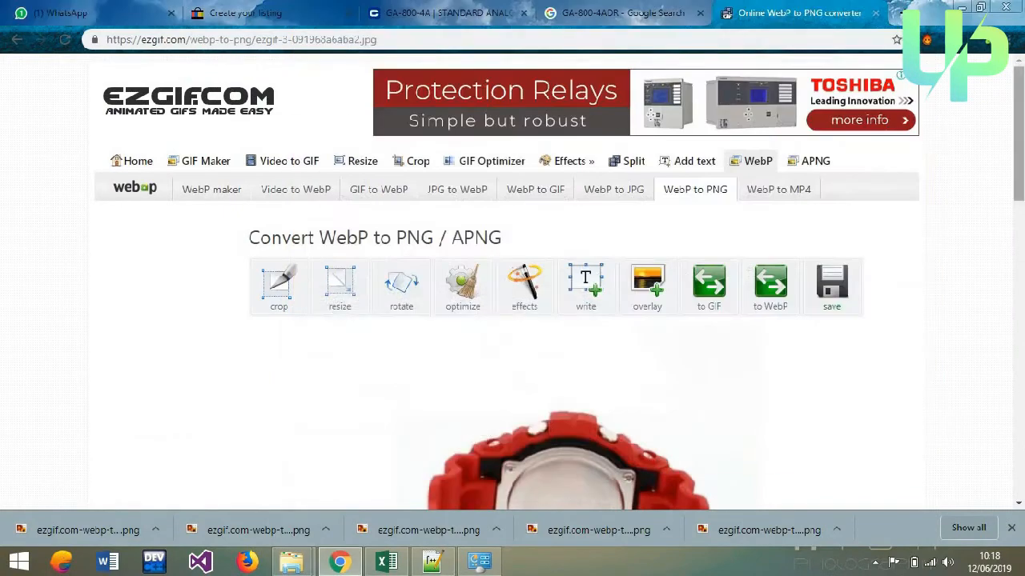
- Convert the uploaded photo of the watch's back to PNG in ezgif
scroll(512, 280, down, 3)
scroll(443, 329, down, 1)
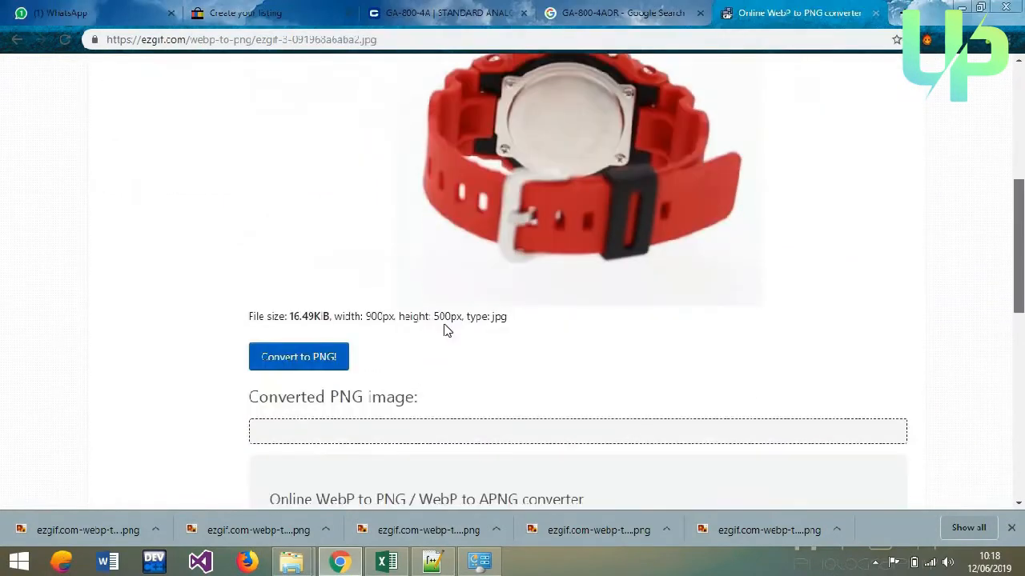
click(283, 357)
scroll(841, 343, down, 3)
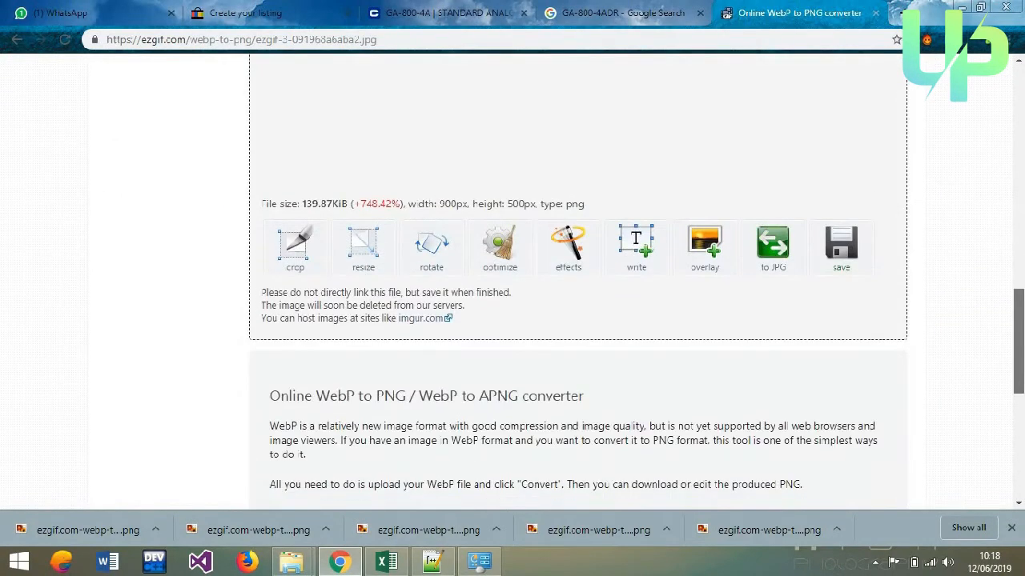
scroll(576, 280, up, 3)
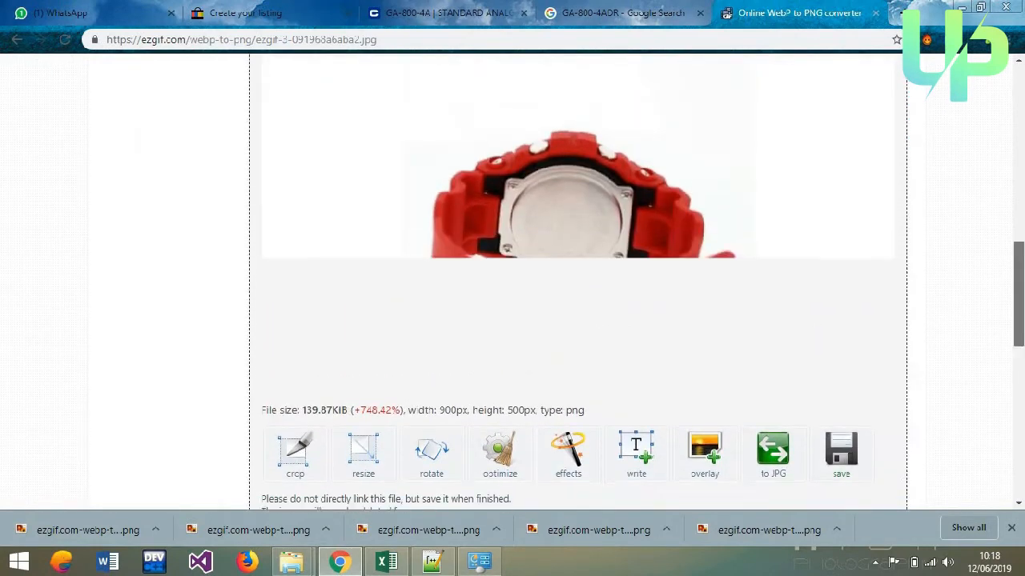
- Download the converted PNG of the watch's back from ezgif and show it in its folder
scroll(843, 336, down, 2)
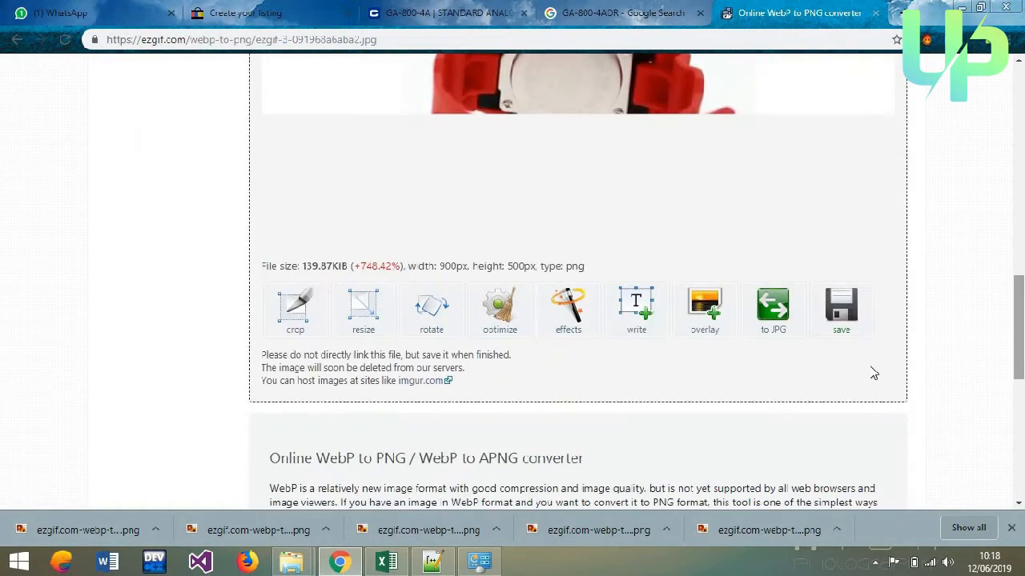
click(841, 334)
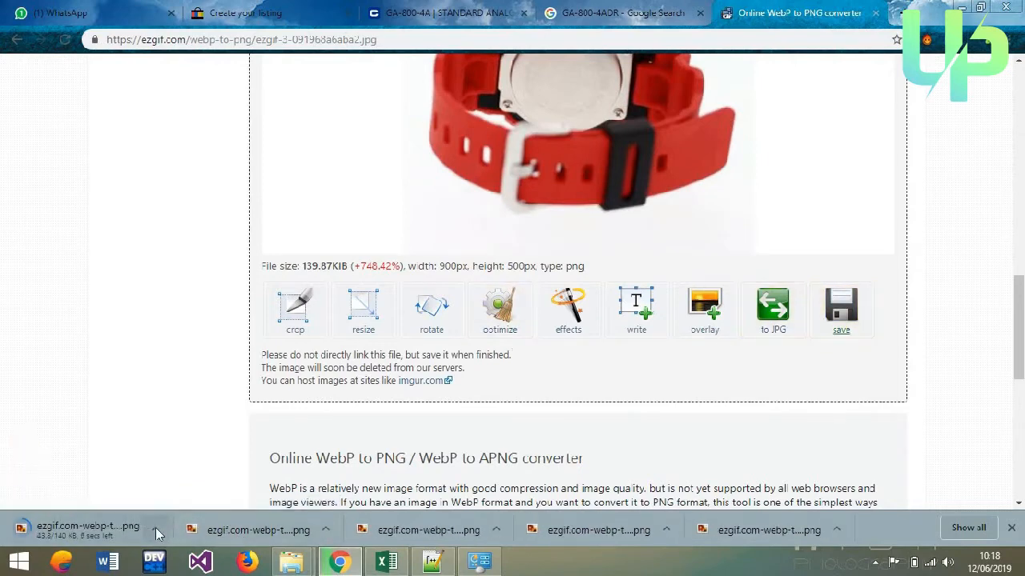
click(156, 527)
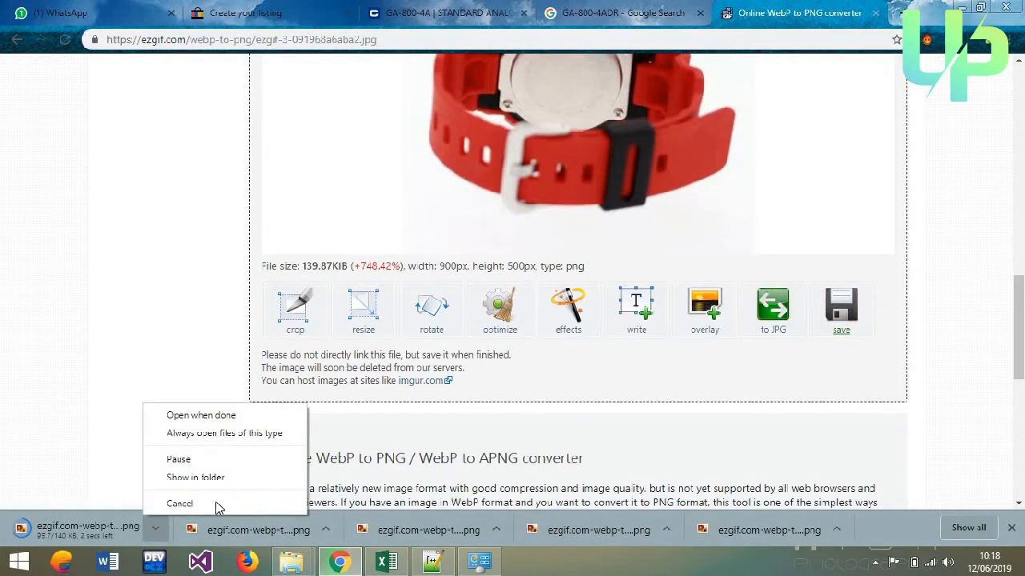
click(195, 477)
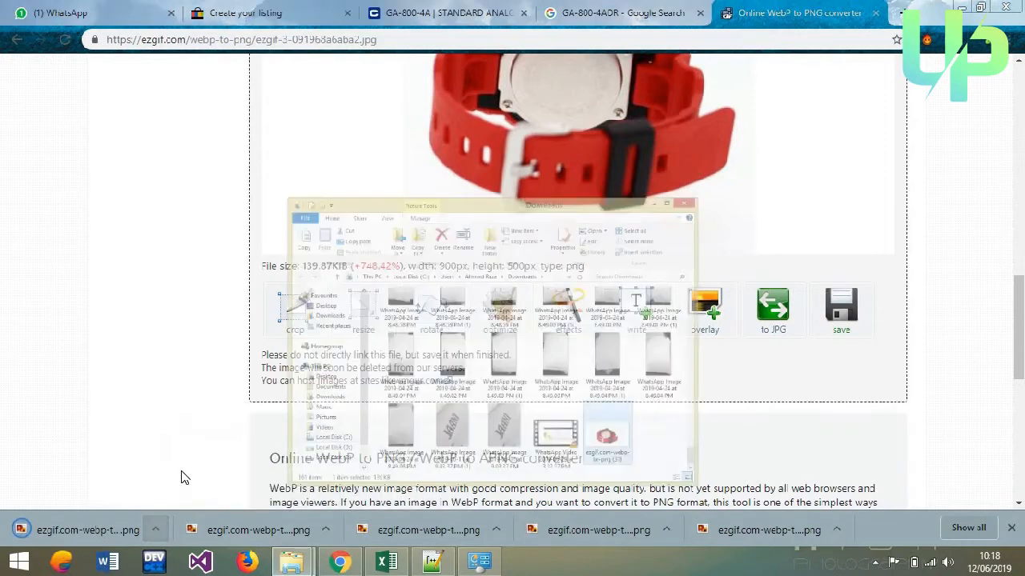
- Move the downloaded ezgif PNG from Downloads into the GA-800-4ADR folder
key(ctrl+x)
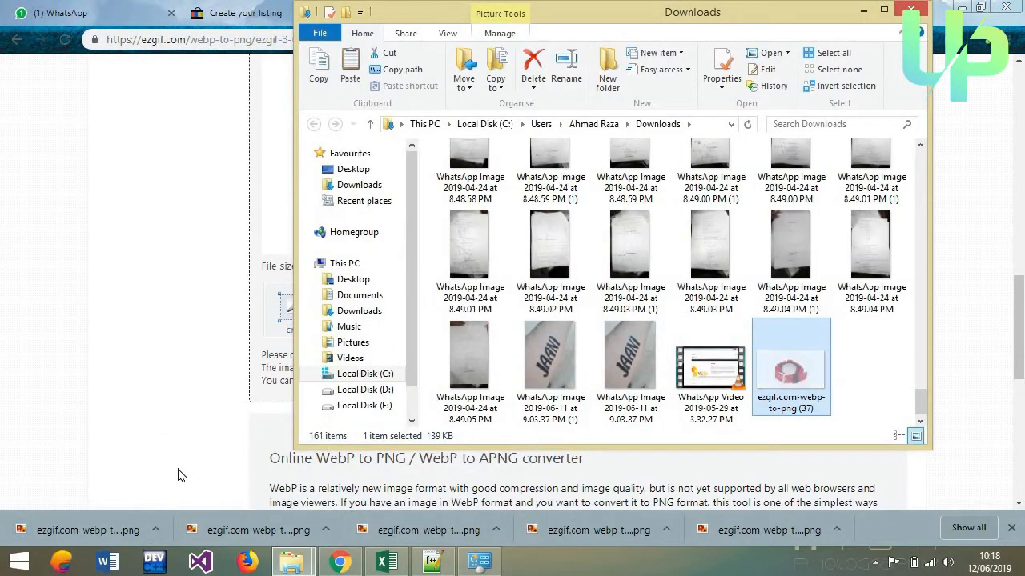
mouse_move(291, 560)
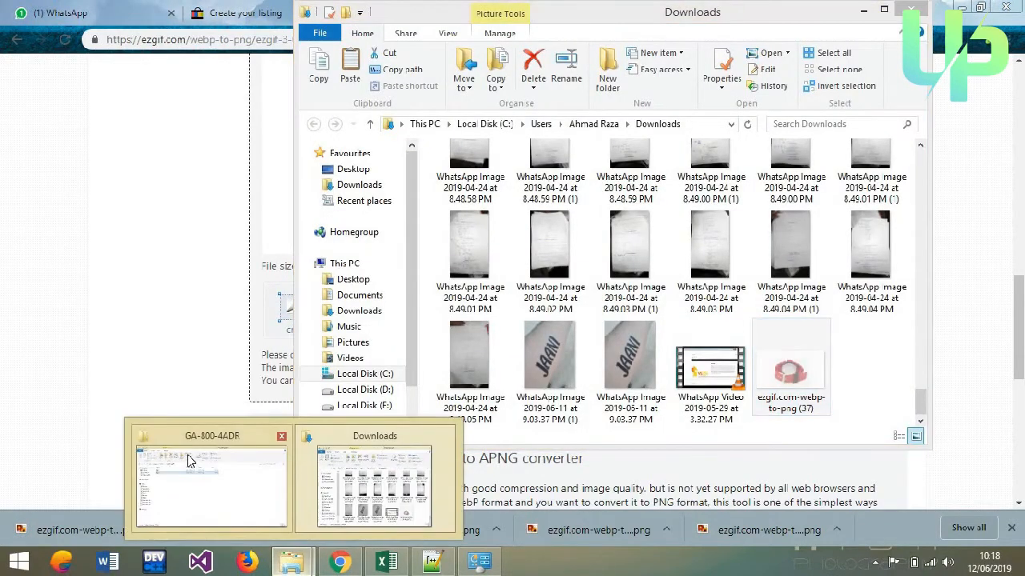
click(192, 464)
click(450, 417)
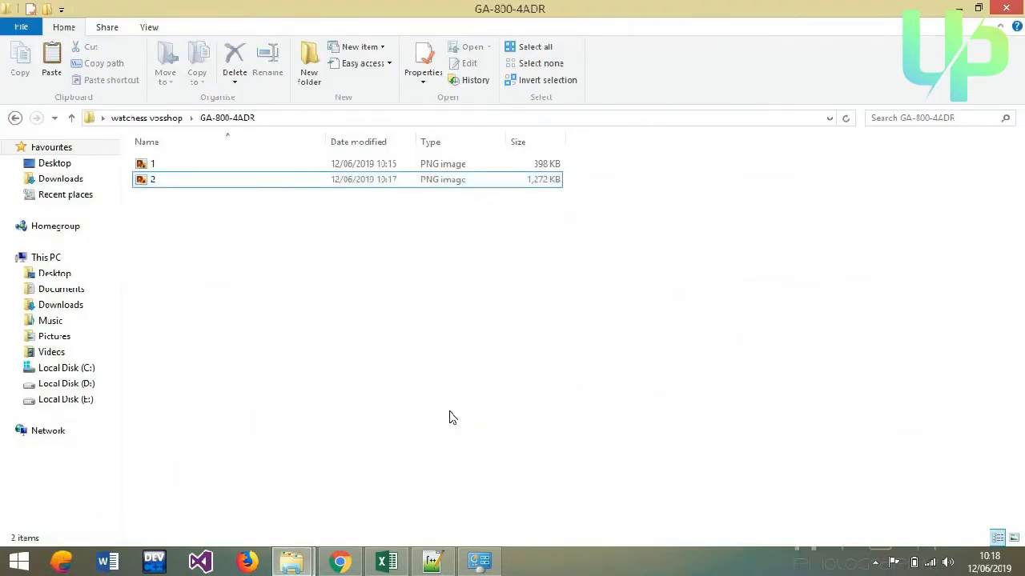
key(ctrl+v)
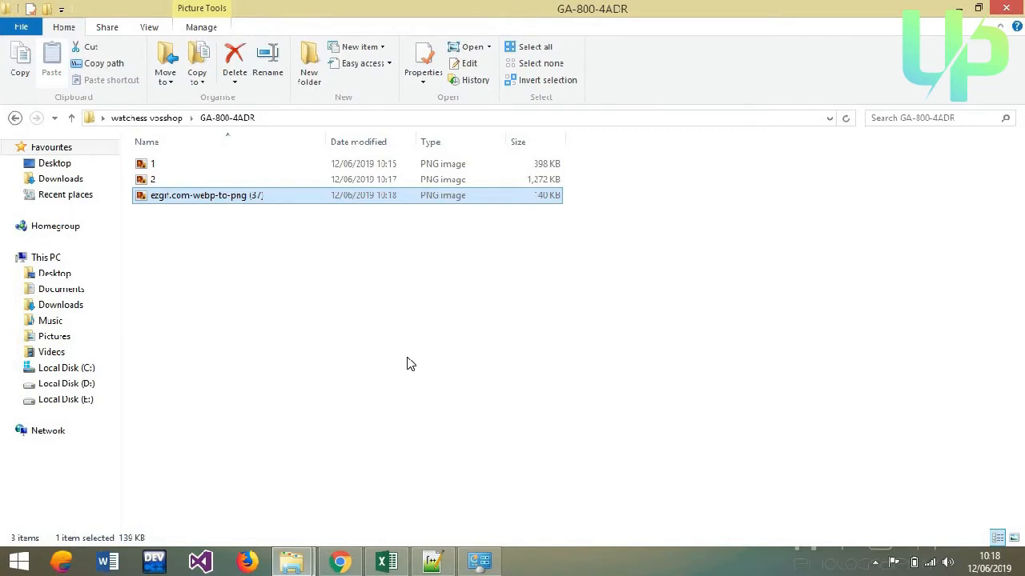
- Rename the moved PNG as 3 and minimise the GA-800-4ADR and Downloads folder windows
key(F2)
text(3)
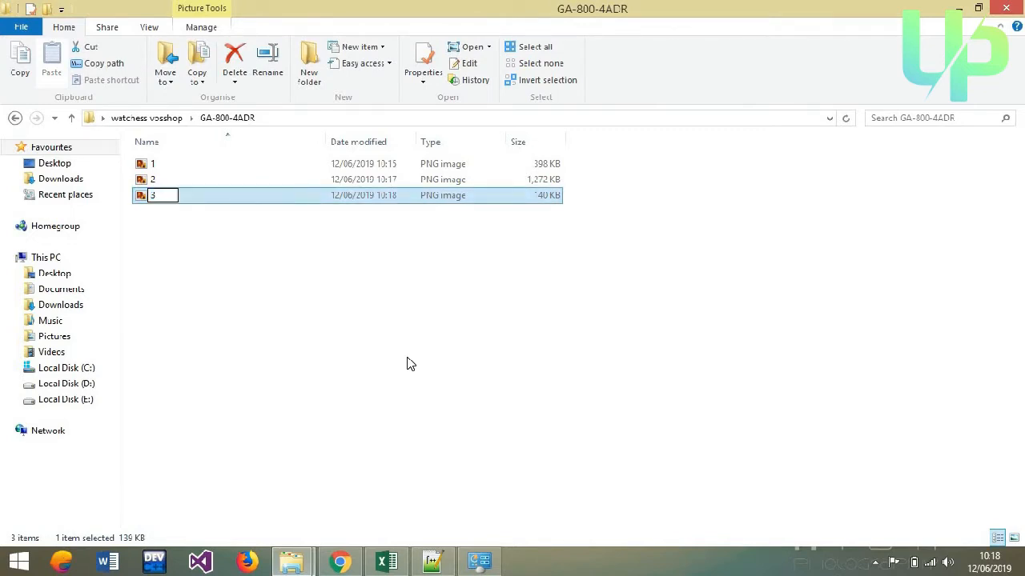
key(Return)
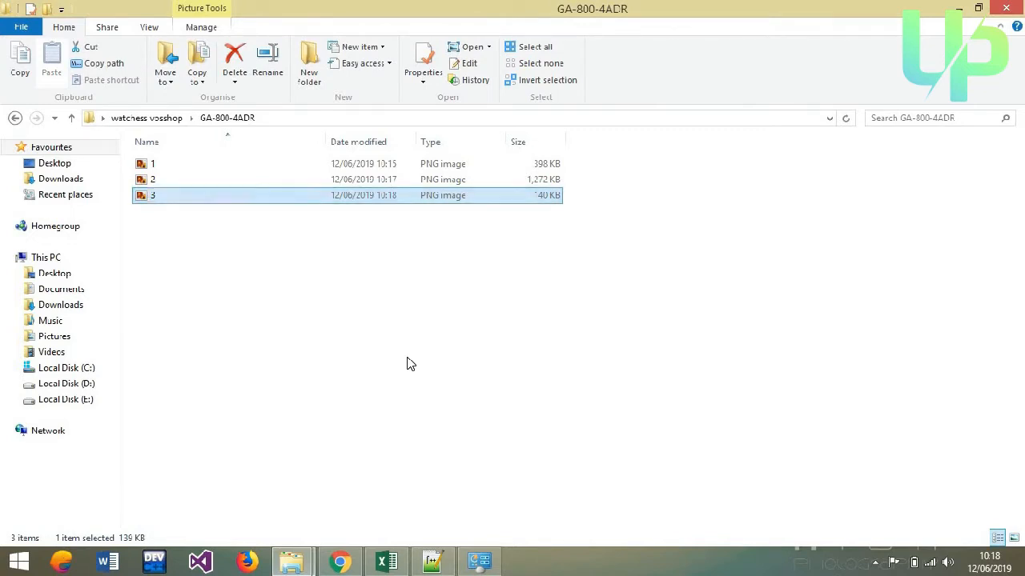
click(963, 6)
click(861, 14)
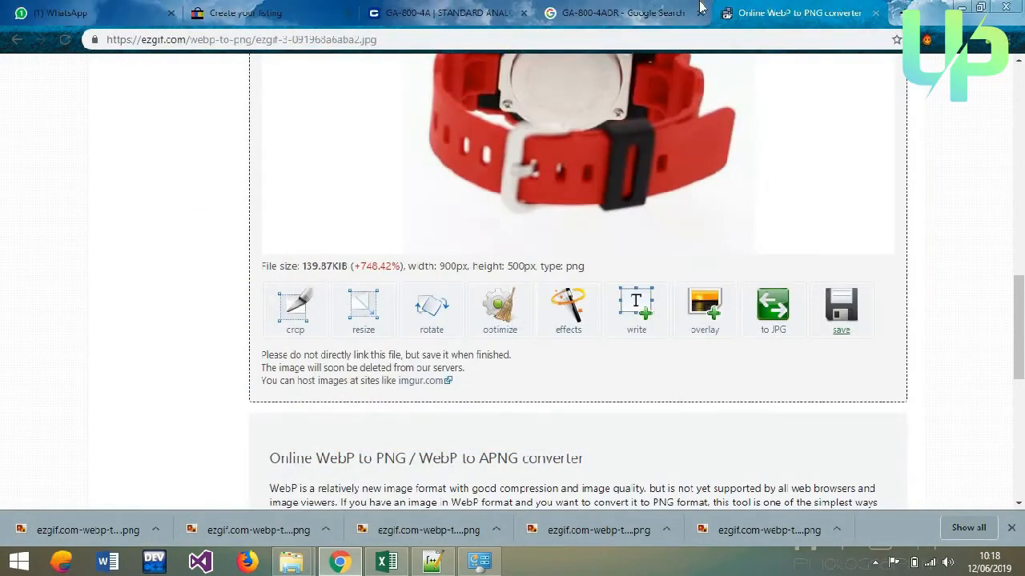
- Return to the eBay listing page and upload image 1 from the GA-800-4ADR folder as the main photo
click(687, 8)
click(505, 8)
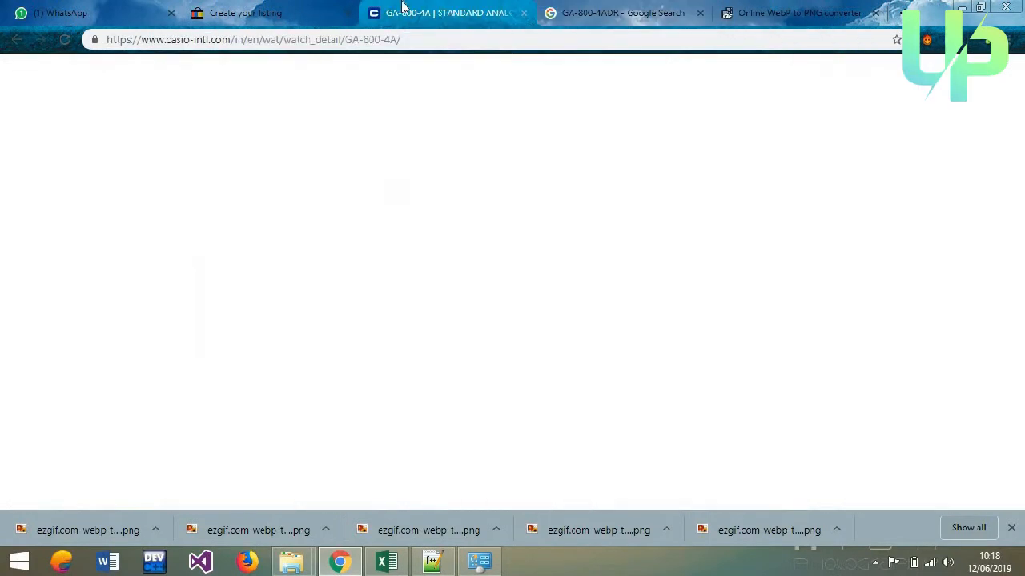
click(272, 10)
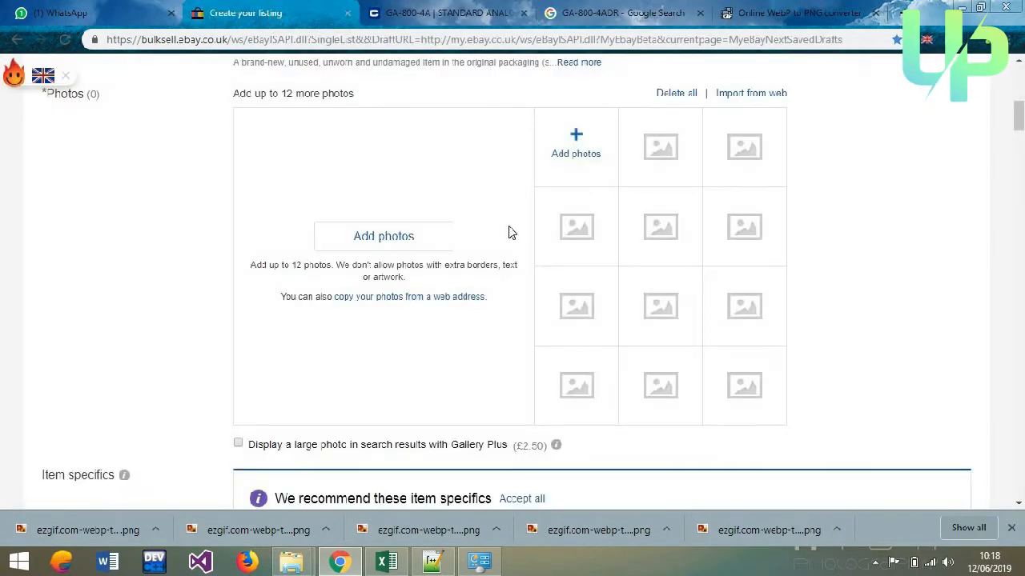
click(575, 137)
click(78, 73)
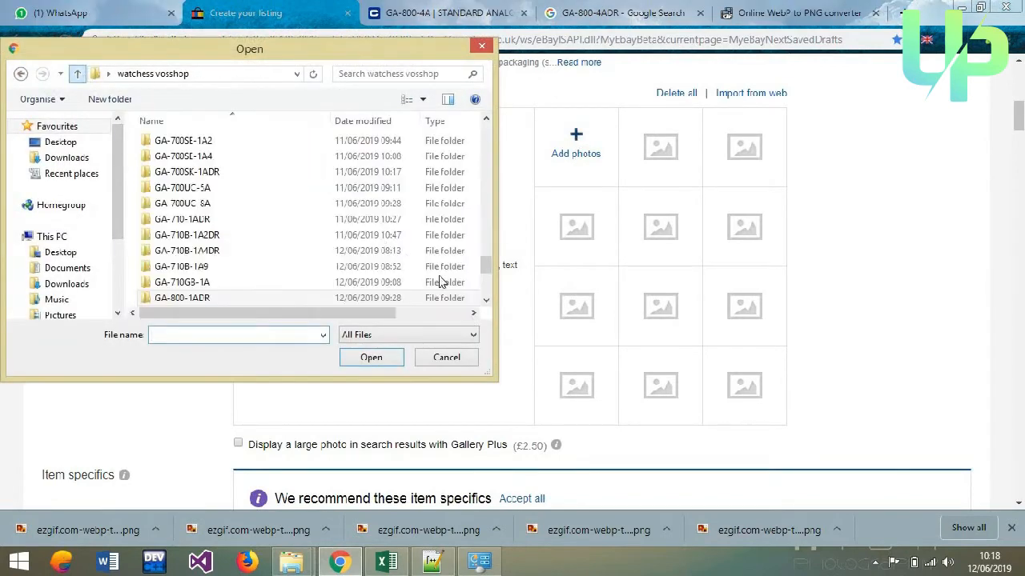
scroll(247, 298, down, 1)
double_click(247, 298)
key(Right)
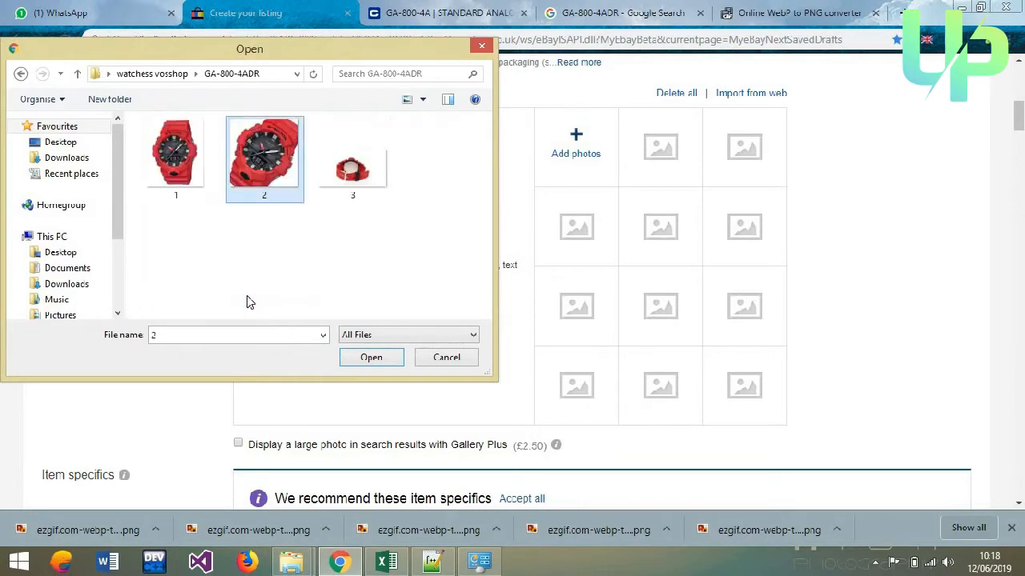
key(Left)
key(Return)
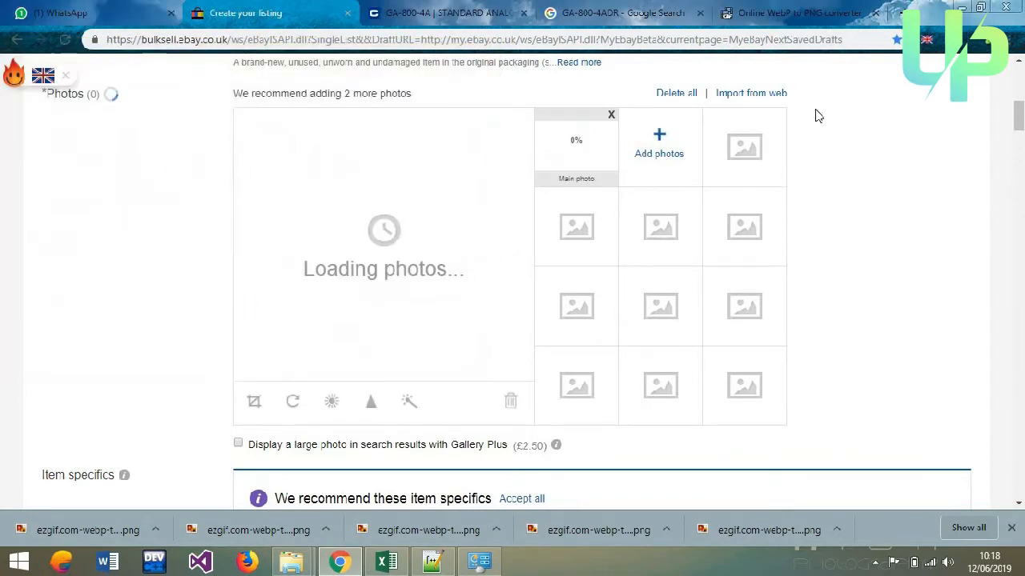
- Add image 2 from the GA-800-4ADR folder as the listing's second photo
click(658, 148)
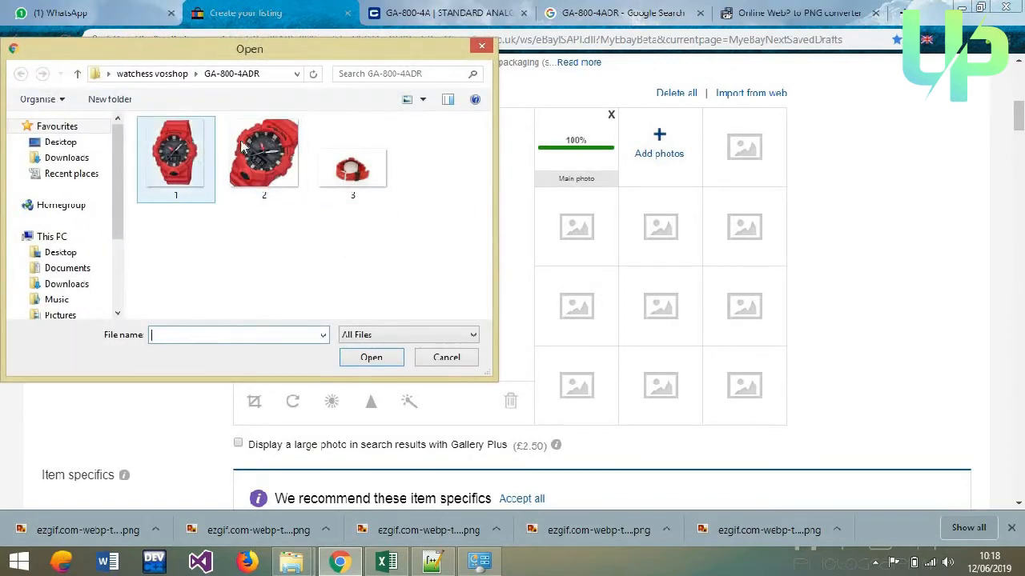
click(196, 170)
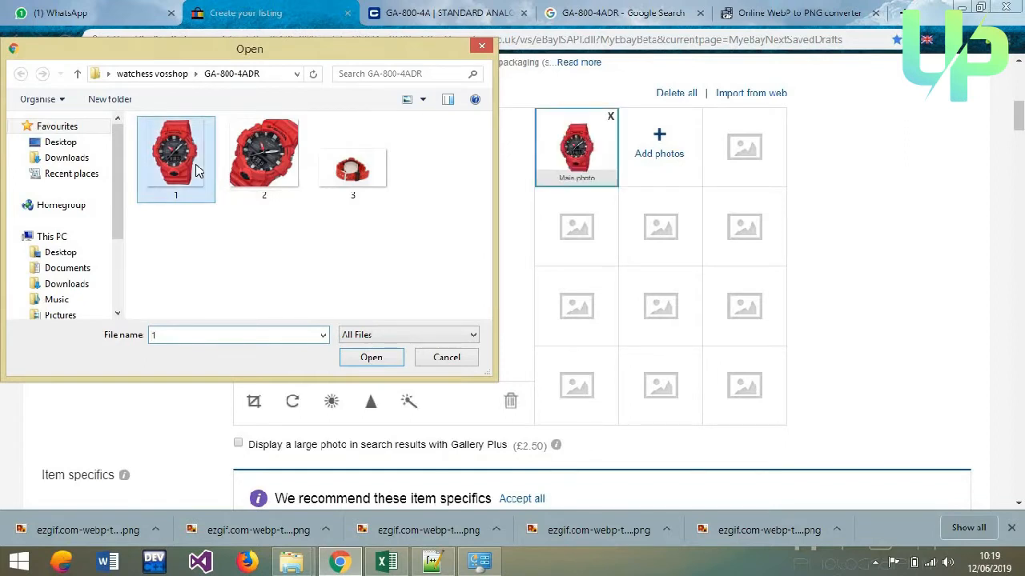
click(280, 171)
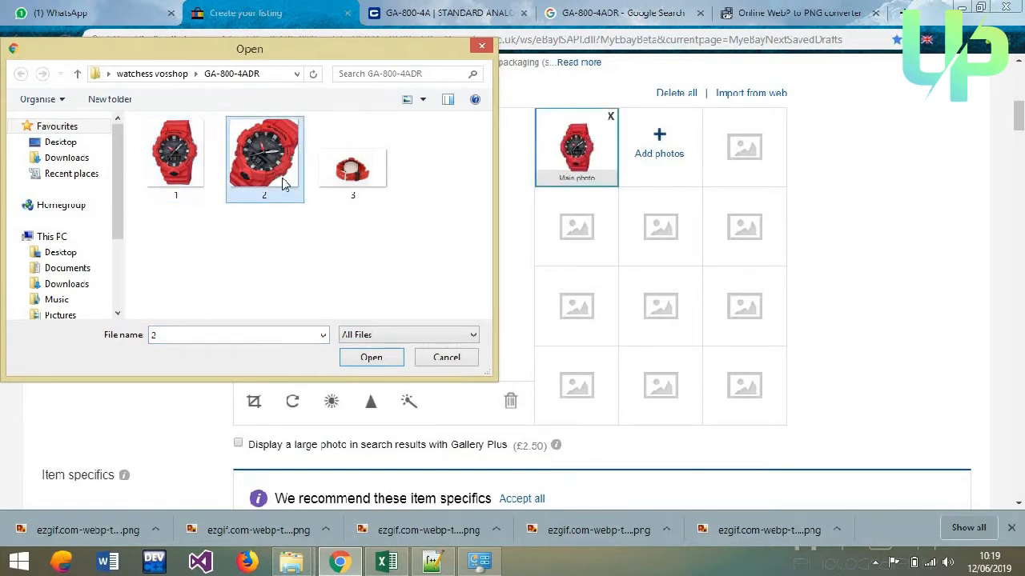
click(370, 357)
- Add image 3, showing the watch's back, as the listing's third photo
click(752, 143)
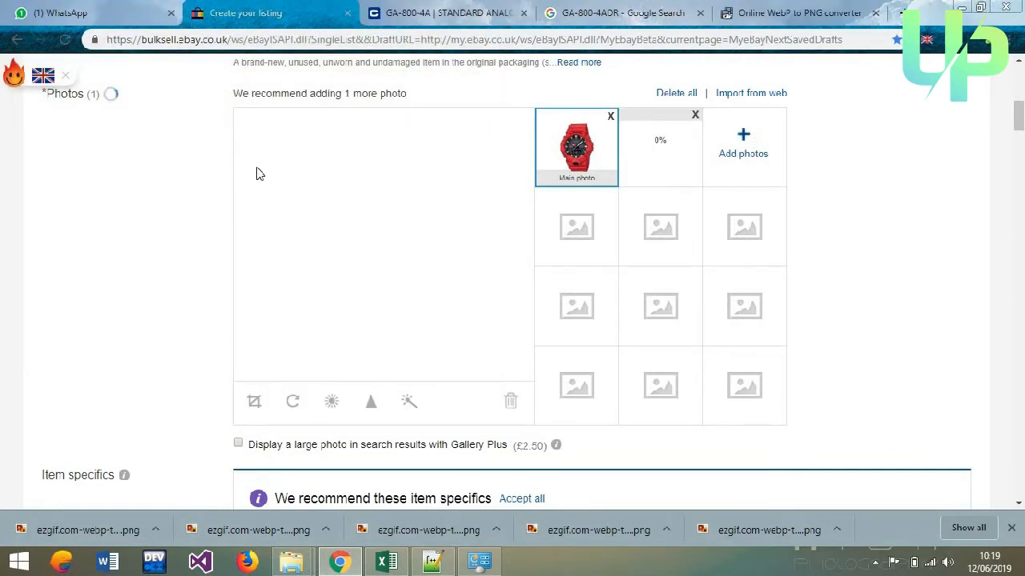
click(356, 164)
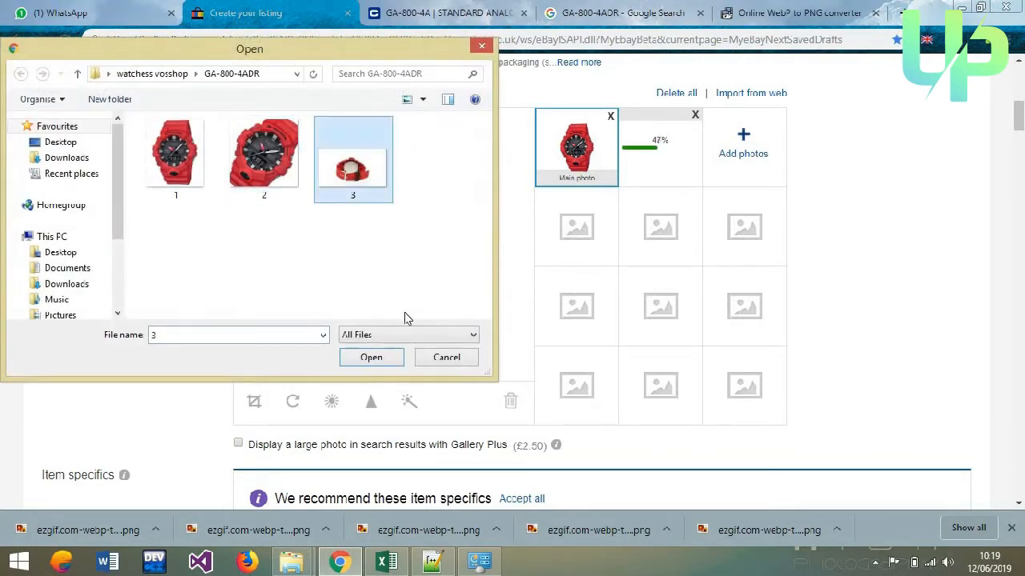
click(379, 357)
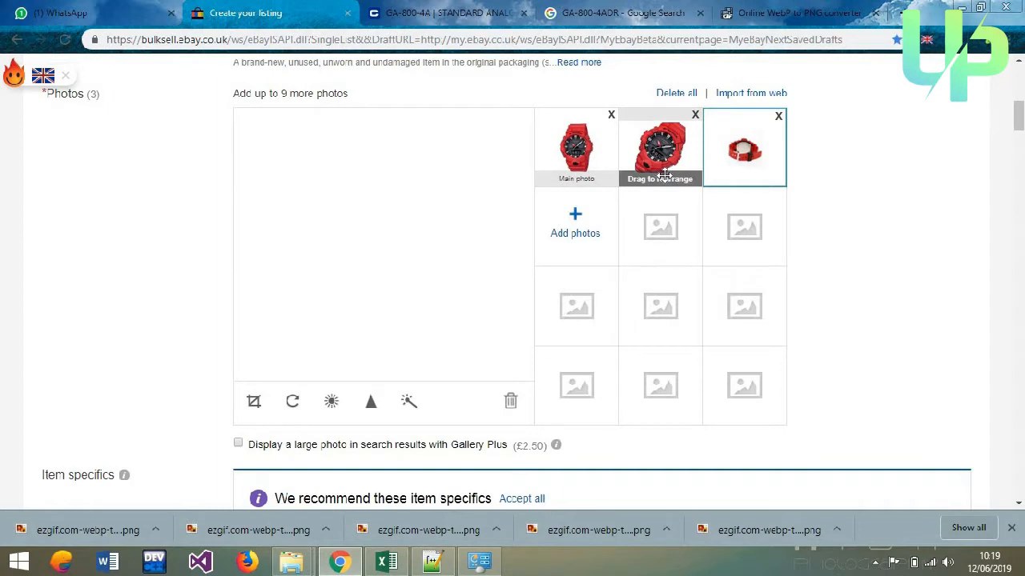
- Preview the three uploaded listing photos one by one to check their appearance and order
click(599, 148)
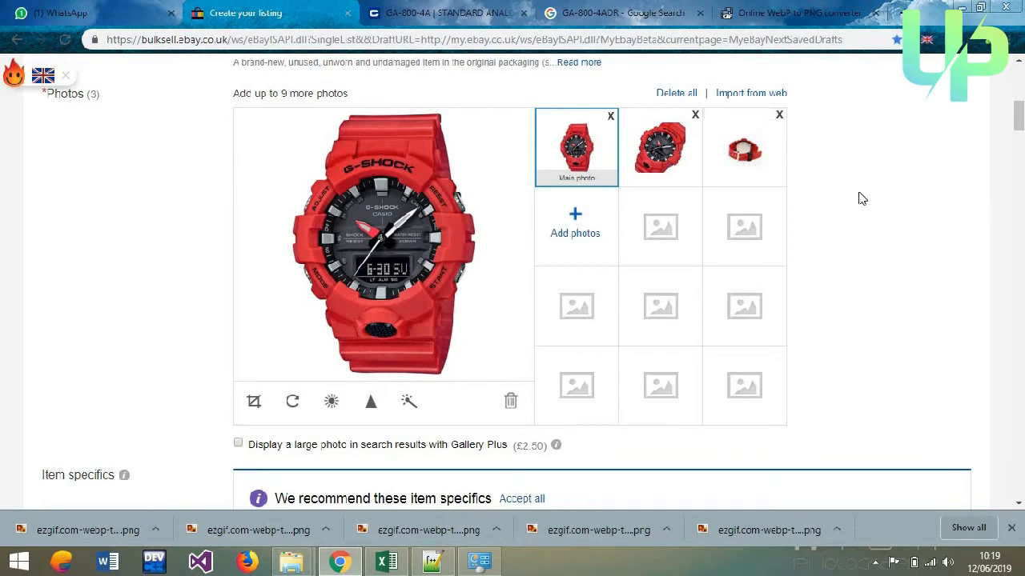
scroll(868, 210, down, 1)
scroll(868, 210, up, 1)
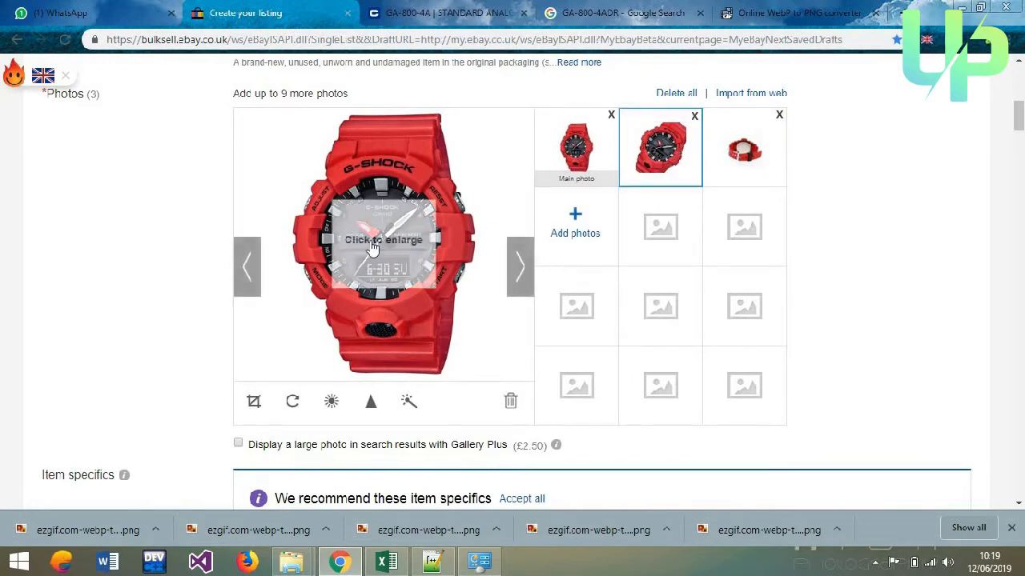
click(737, 164)
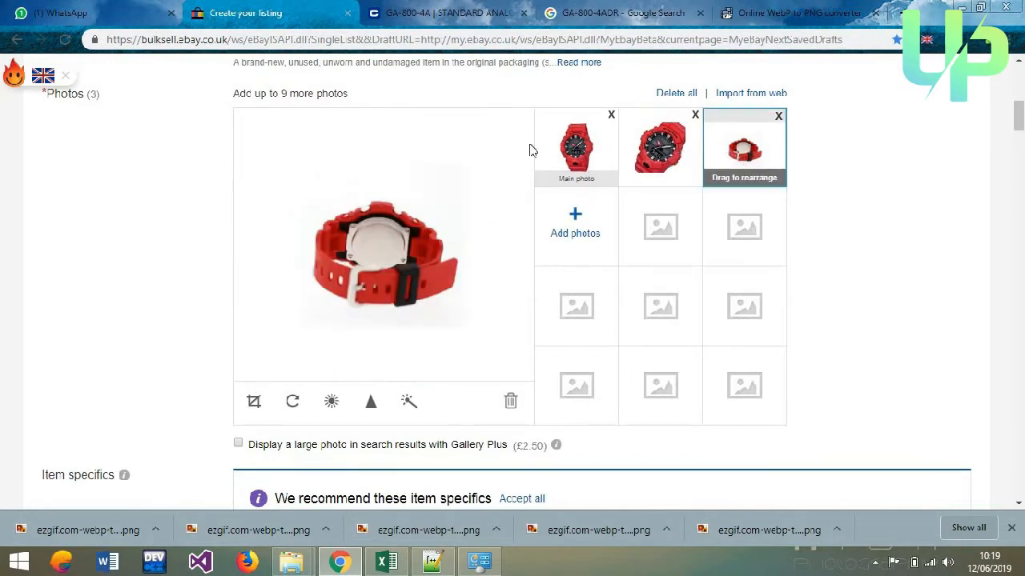
click(574, 156)
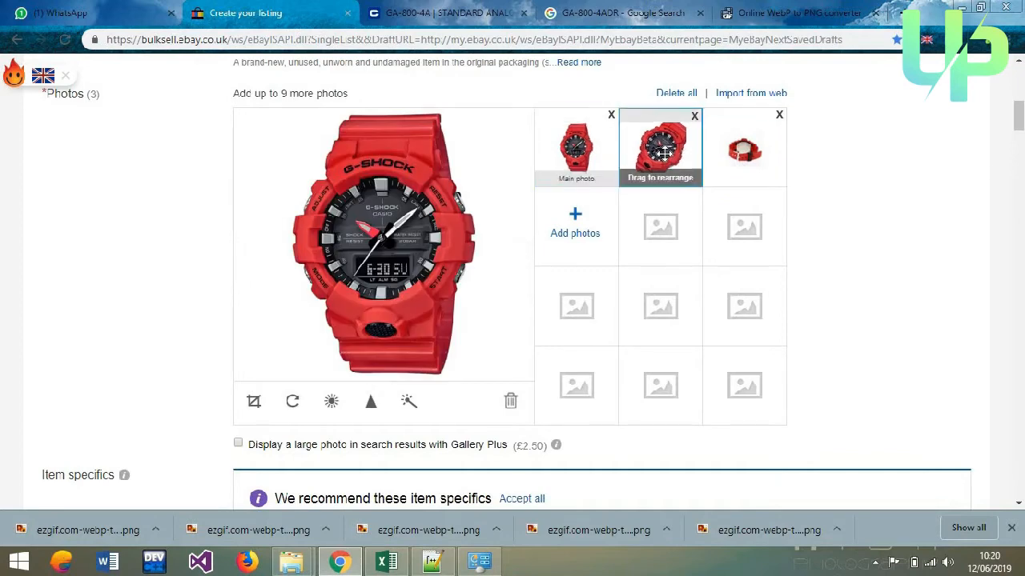
drag(663, 154, 573, 147)
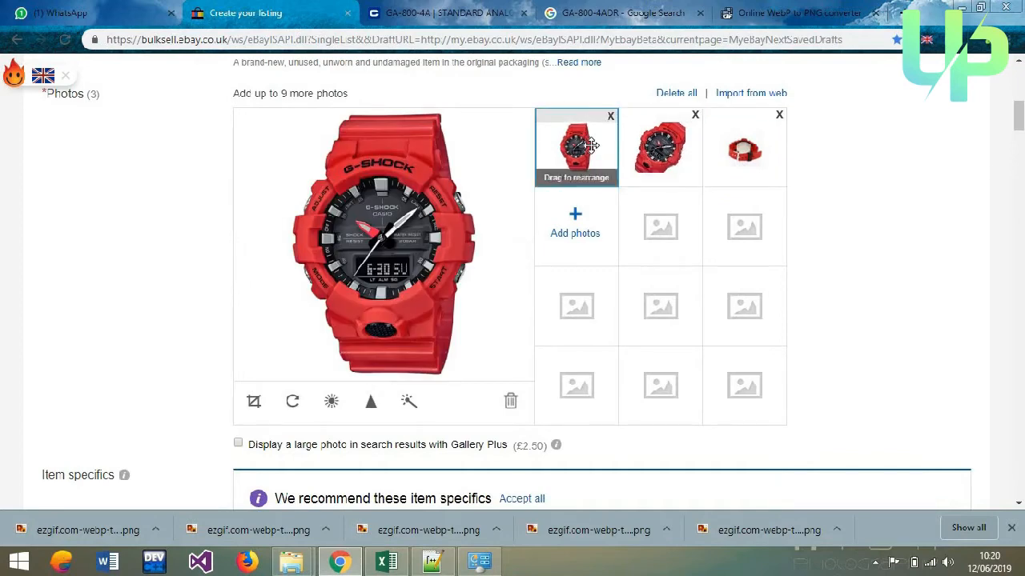
- Accept all recommended item specifics and set the MPN to Does Not Apply
scroll(845, 248, down, 5)
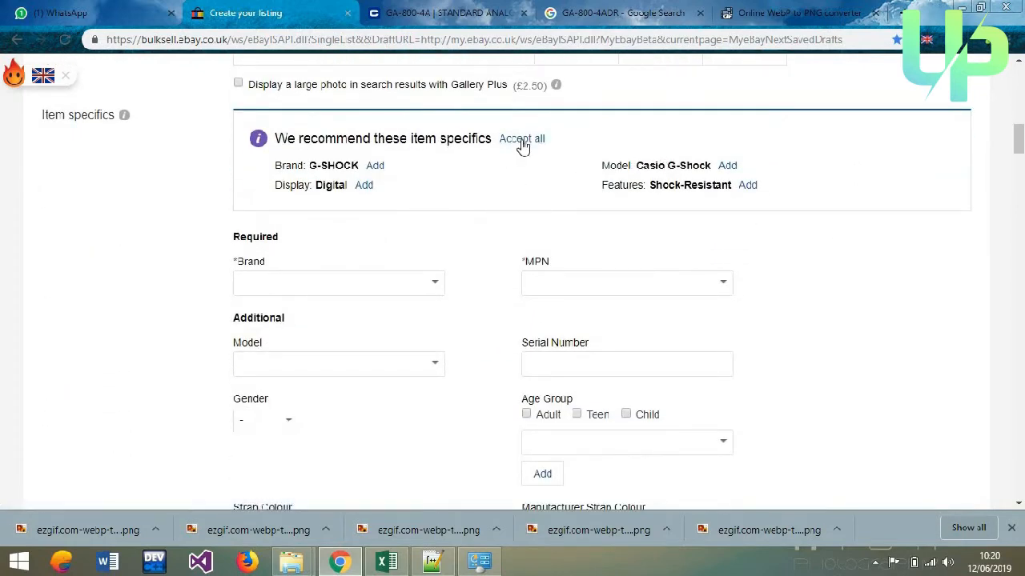
click(519, 140)
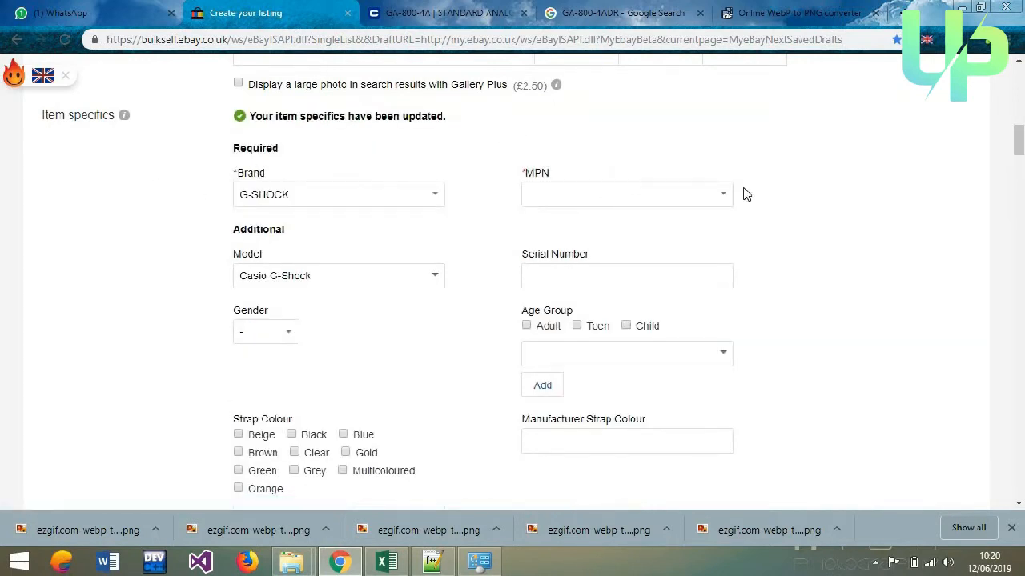
click(719, 197)
click(572, 218)
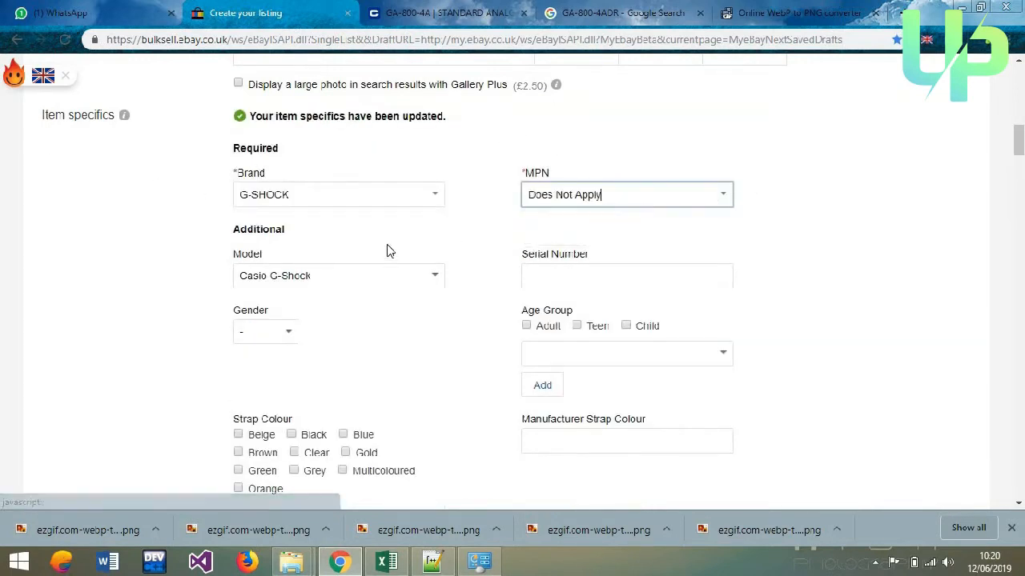
double_click(389, 252)
scroll(388, 245, down, 2)
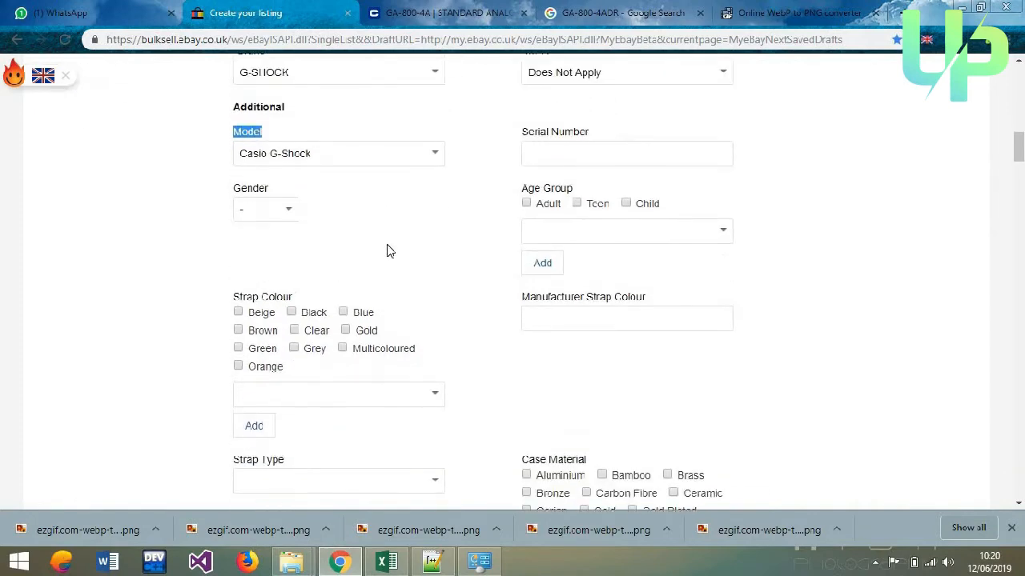
- Examine the full feature description and the specifications of the GA-800-4A on the Casio product page
click(453, 10)
scroll(572, 141, down, 8)
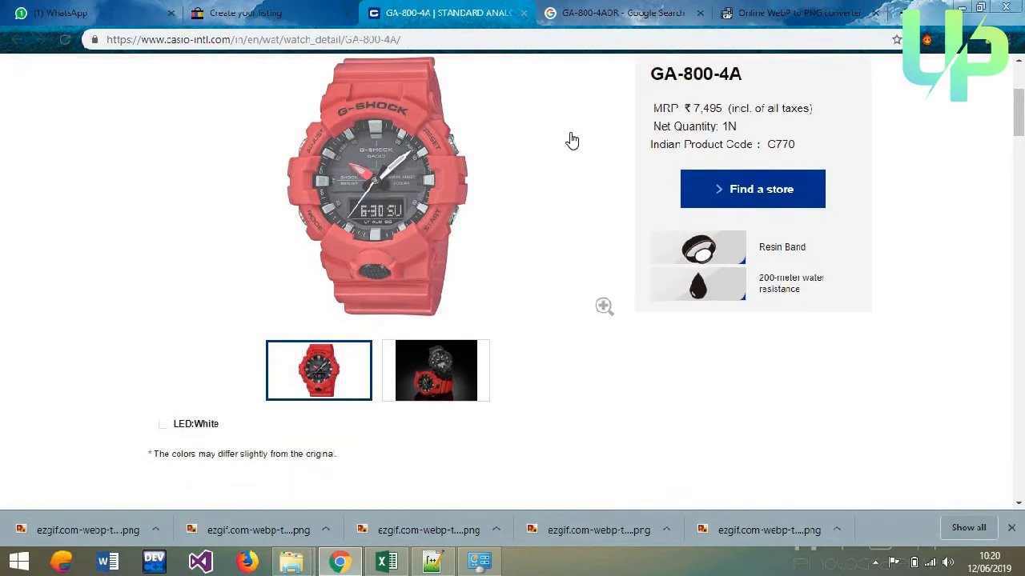
scroll(571, 140, down, 3)
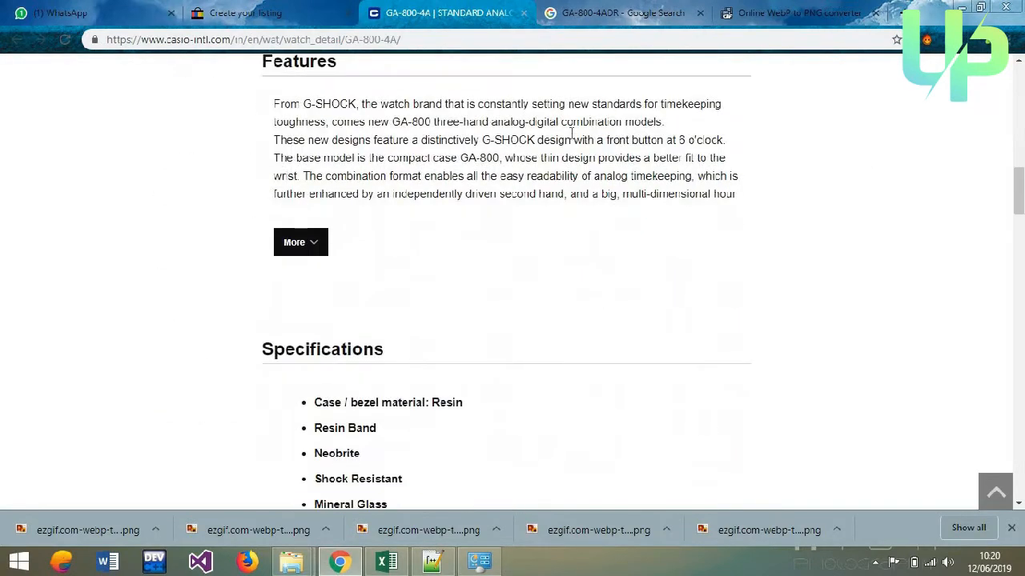
click(281, 253)
scroll(240, 248, down, 1)
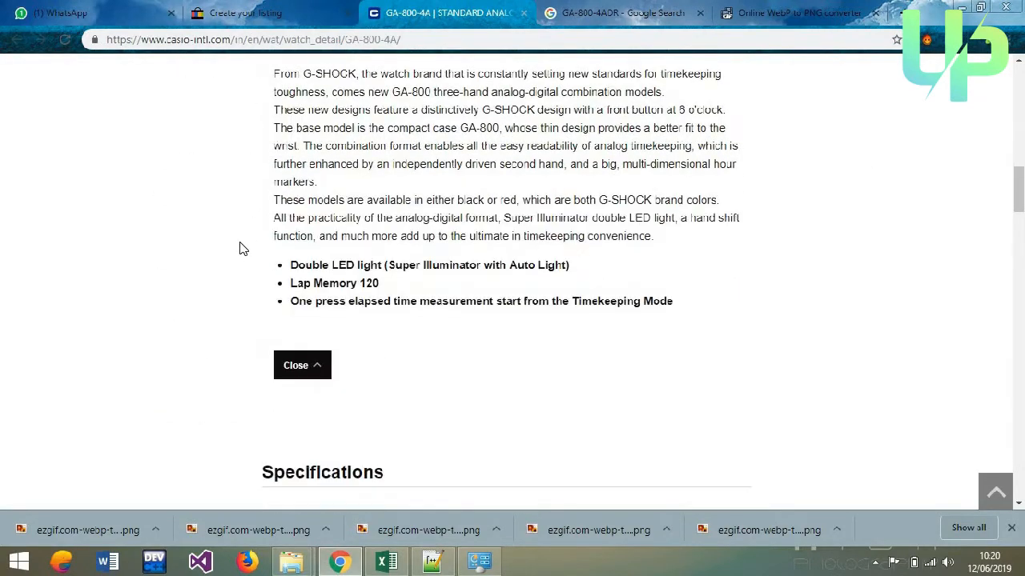
scroll(241, 247, down, 5)
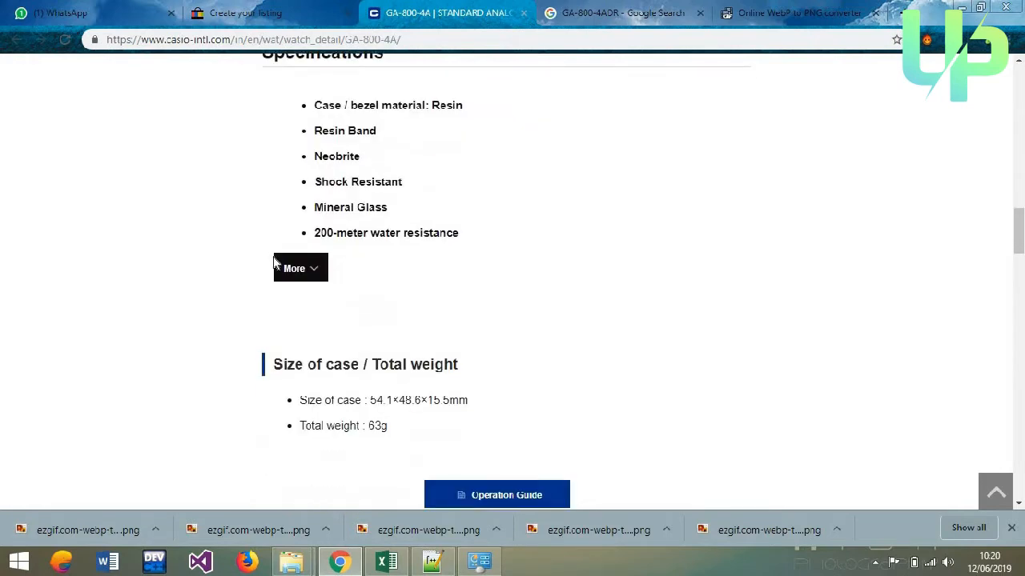
- Expand the full specifications of the GA-800-4A on the Casio page and look through the added details
click(289, 264)
scroll(566, 276, down, 1)
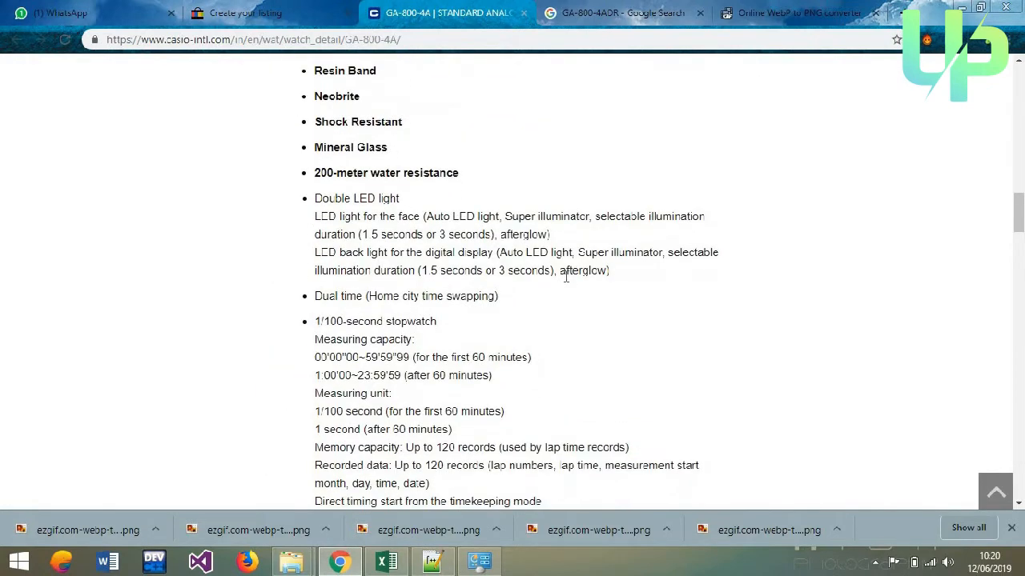
scroll(566, 276, up, 1)
- Search Google for "GA-800-4ADRat ebay" and open the eBay result for GA-800-4A G-Shock watches
click(607, 8)
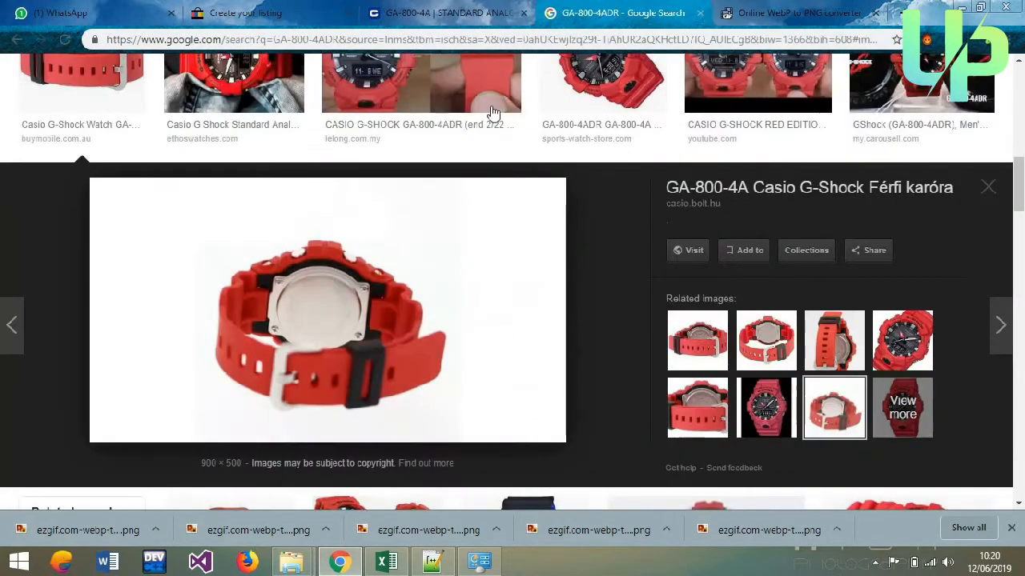
click(12, 40)
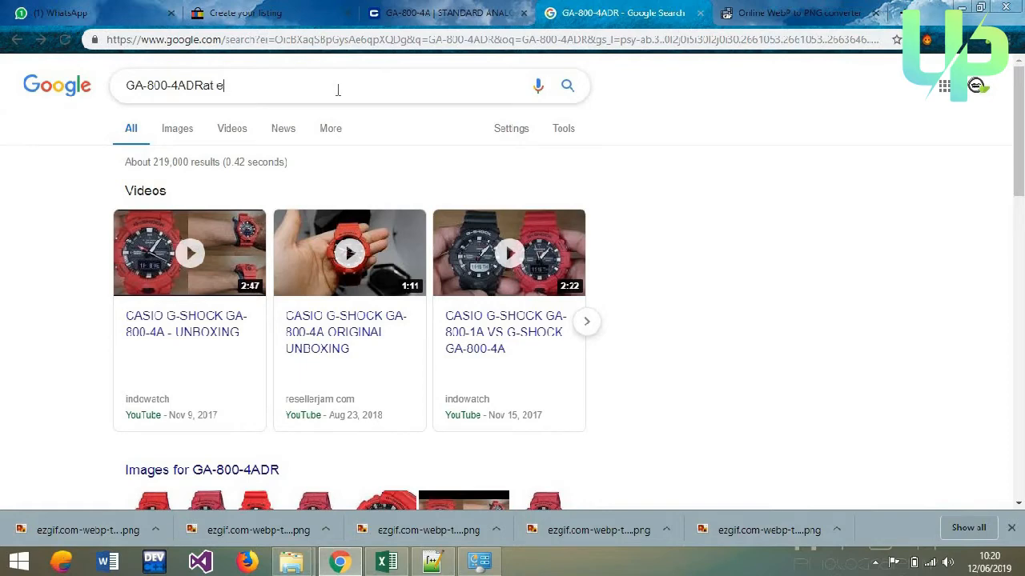
text(bay)
key(Return)
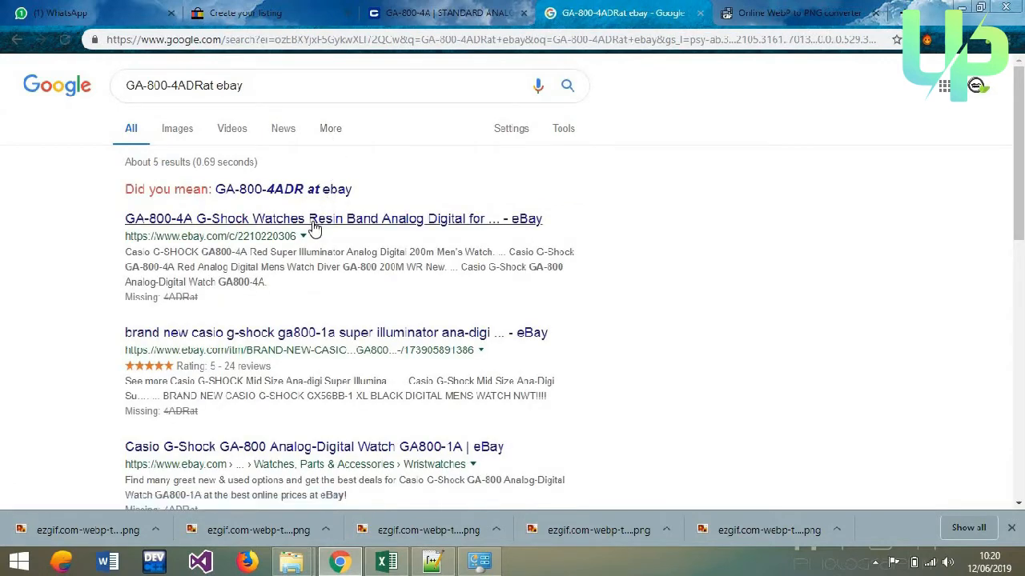
click(251, 222)
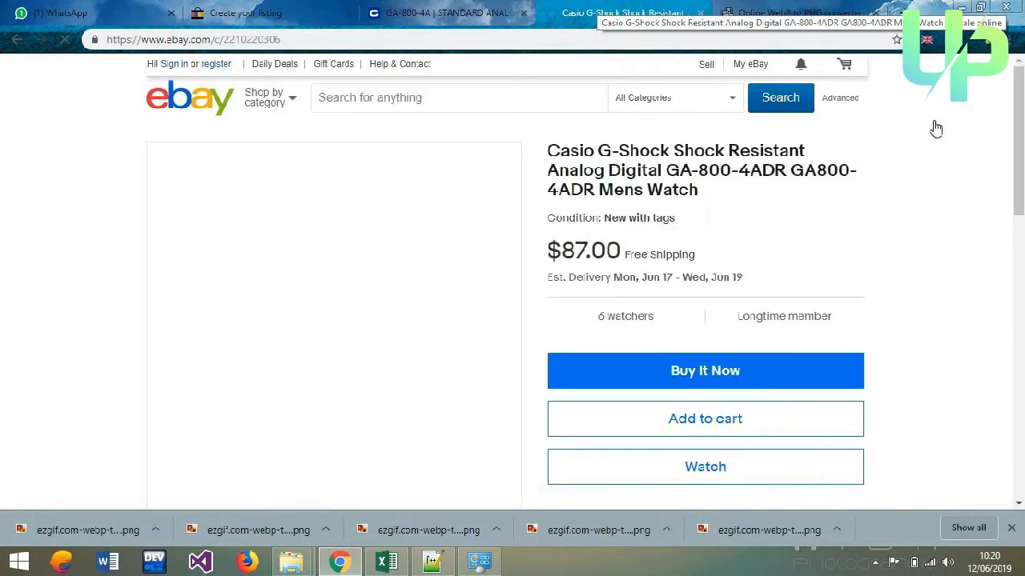
- Examine the eBay product page of the GA-800-4ADR watch down to its item details and description
scroll(1021, 158, down, 5)
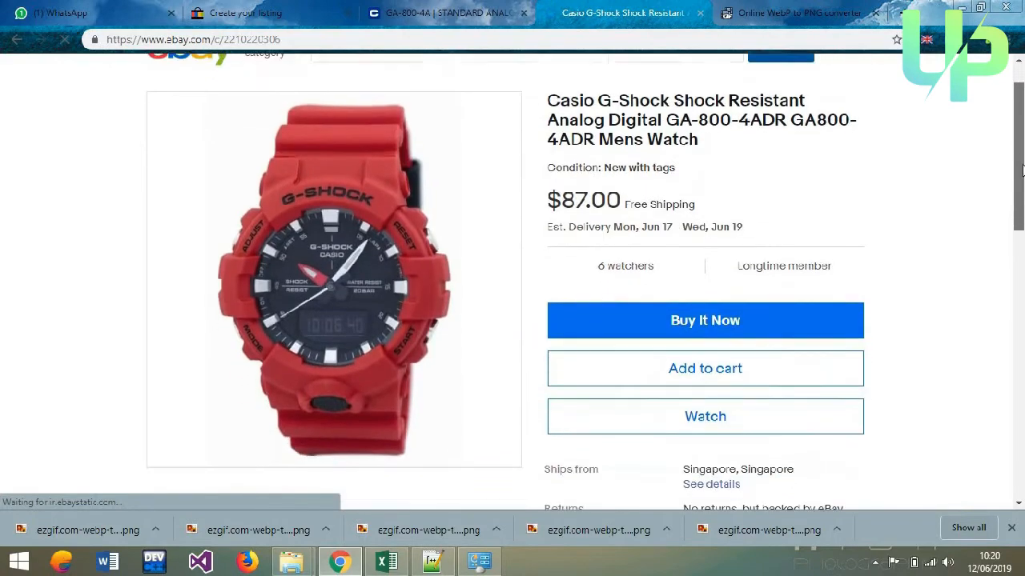
scroll(1018, 394, down, 5)
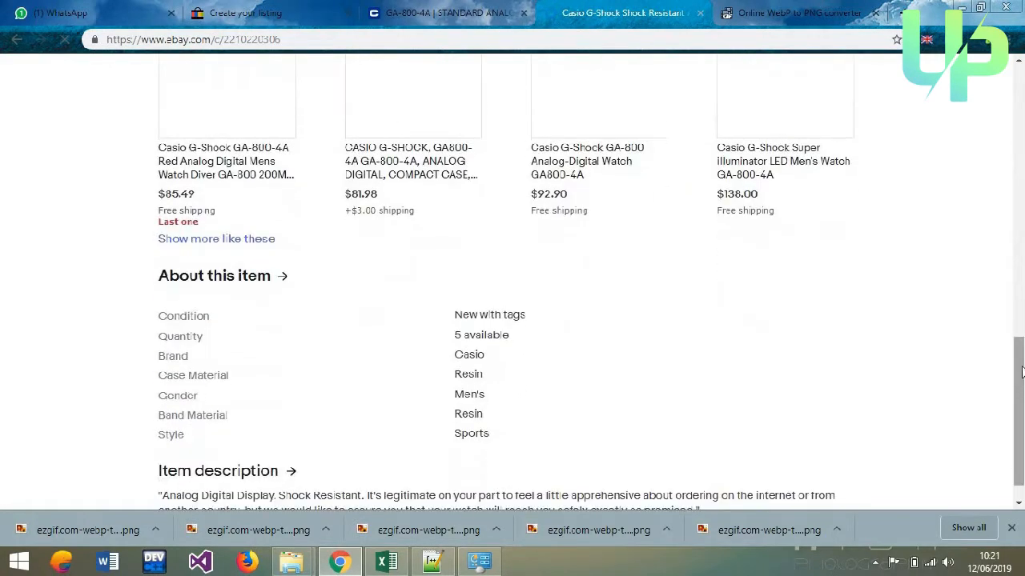
scroll(995, 217, up, 6)
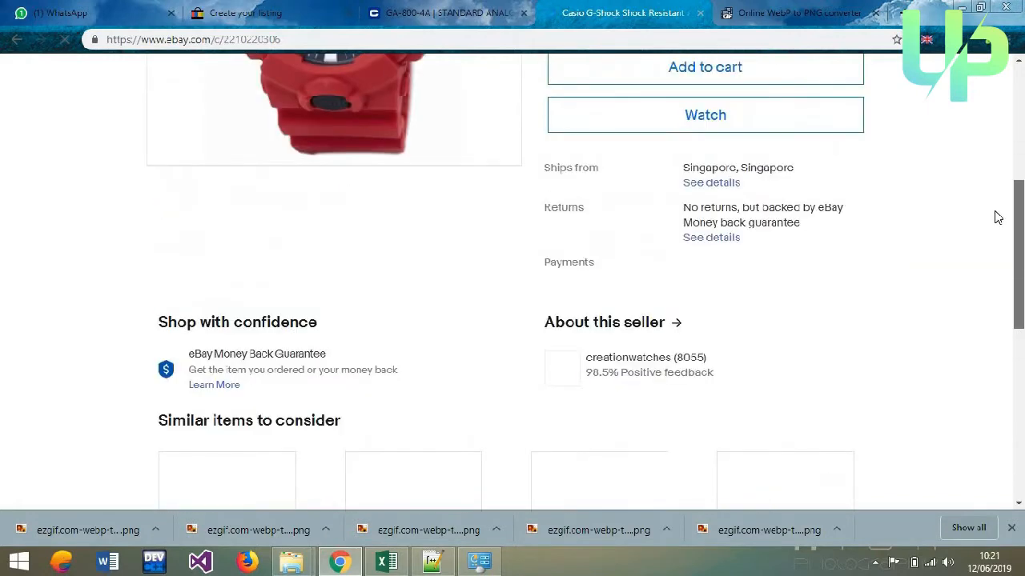
drag(994, 212, 990, 141)
click(983, 194)
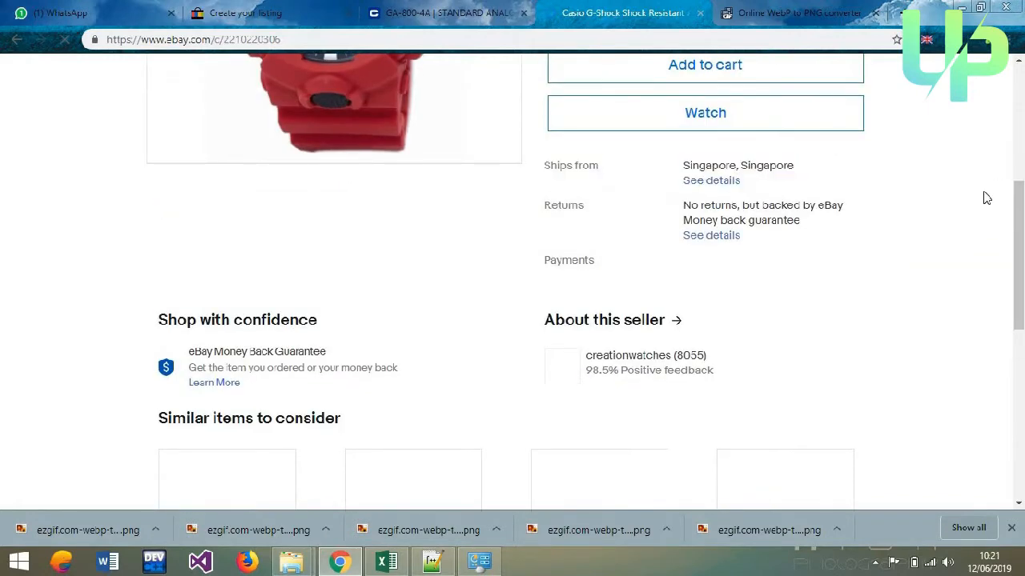
drag(986, 198, 1023, 349)
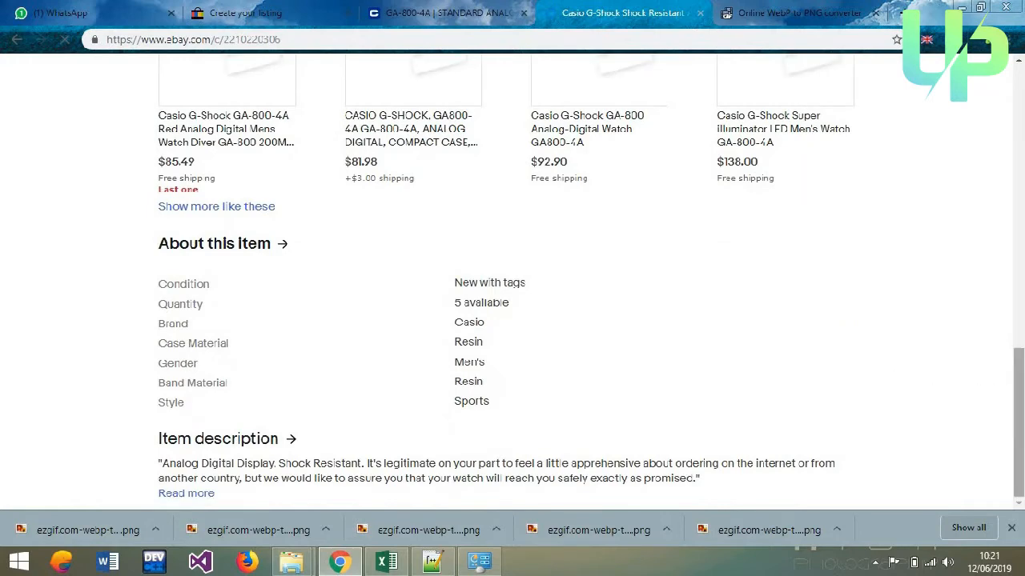
drag(1019, 372, 1021, 553)
drag(1019, 164, 1018, 442)
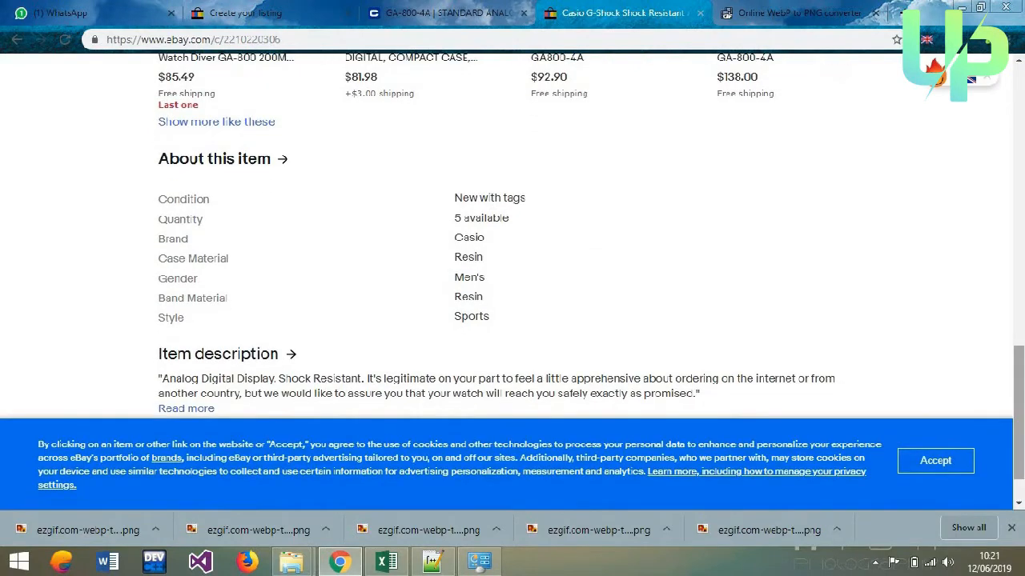
- Open the complete item details of the eBay watch, accept the cookie notice and read through the specifications
click(267, 161)
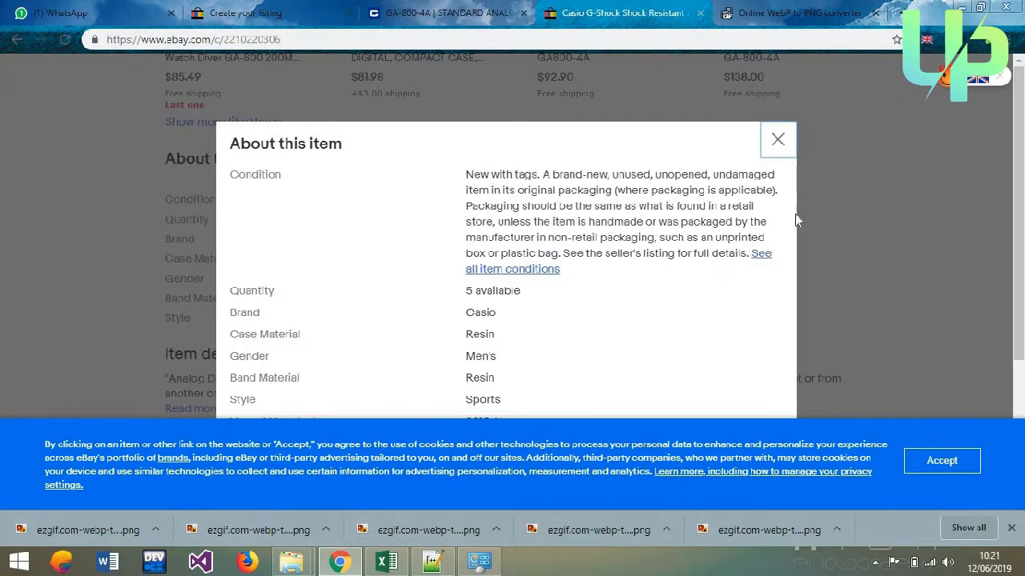
scroll(506, 272, down, 3)
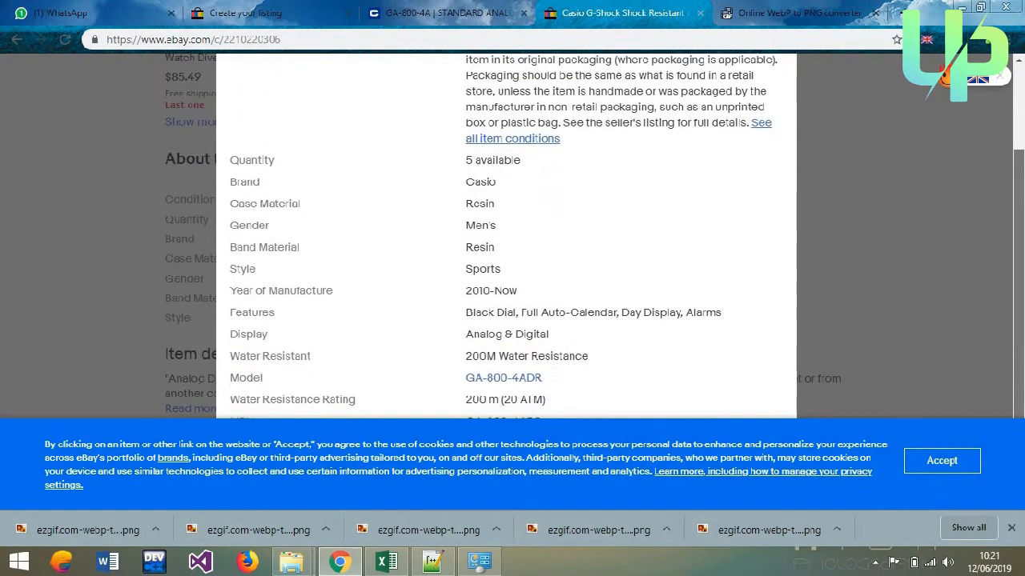
scroll(506, 272, down, 2)
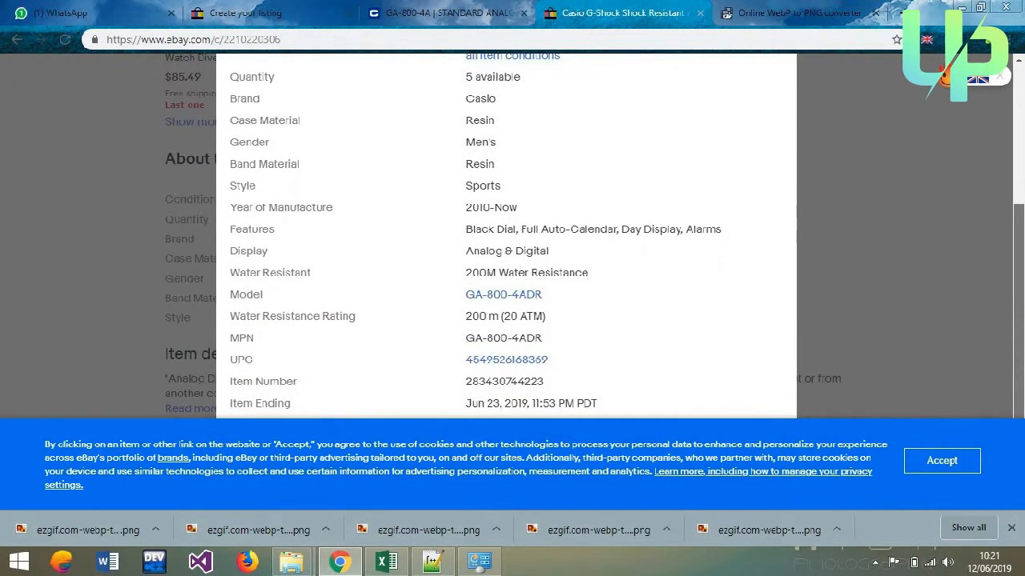
click(941, 461)
drag(1018, 256, 1018, 220)
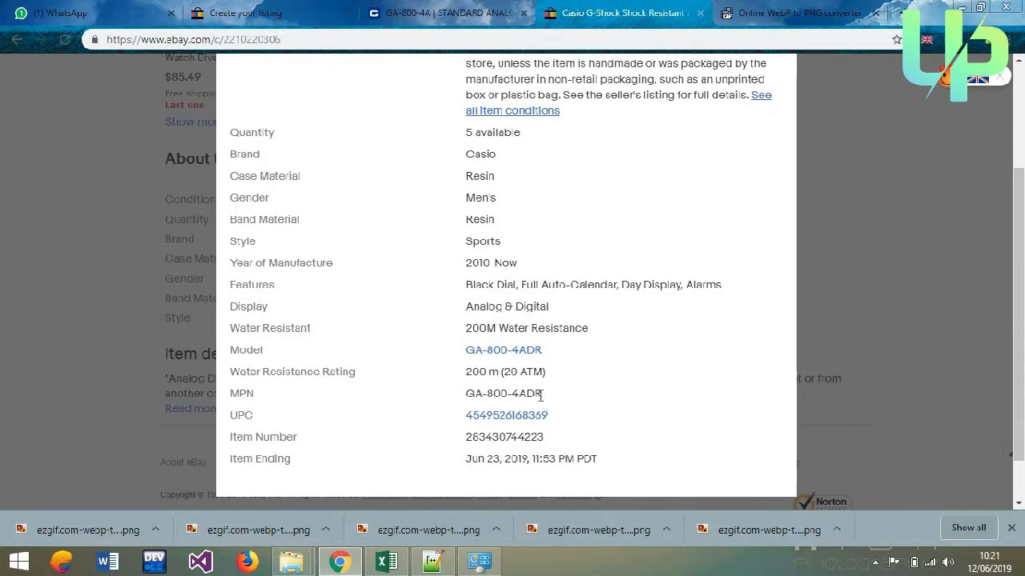
- Check the watch's gender in the eBay item details, and set the draft listing's gender to Men's and age group to Adult
click(436, 10)
click(214, 8)
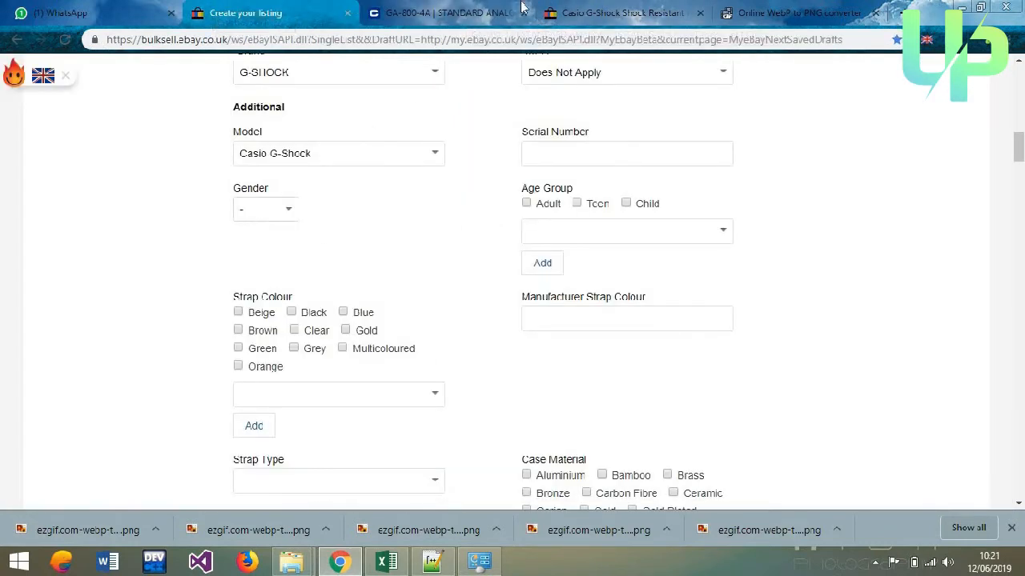
click(623, 11)
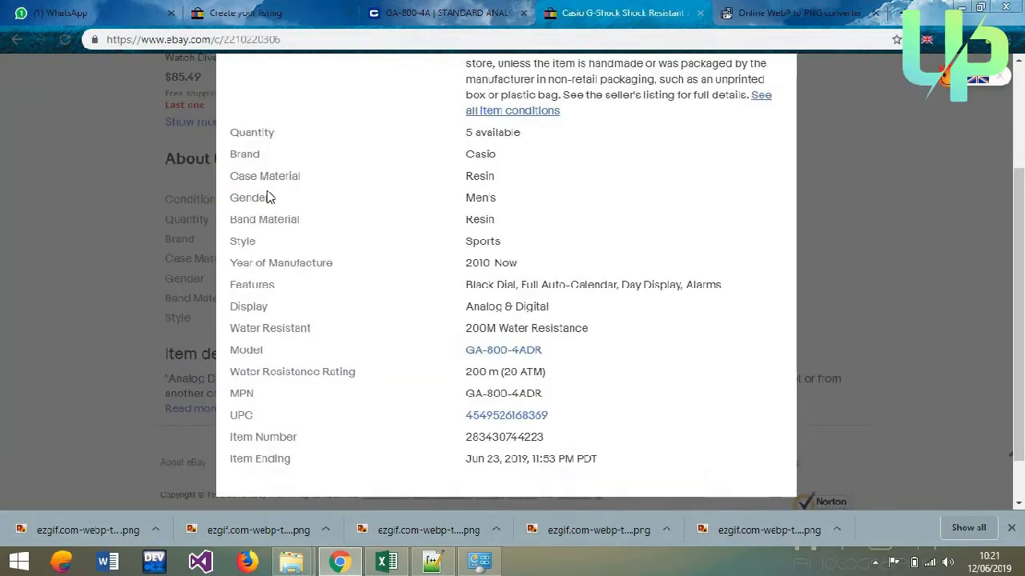
drag(496, 200, 461, 204)
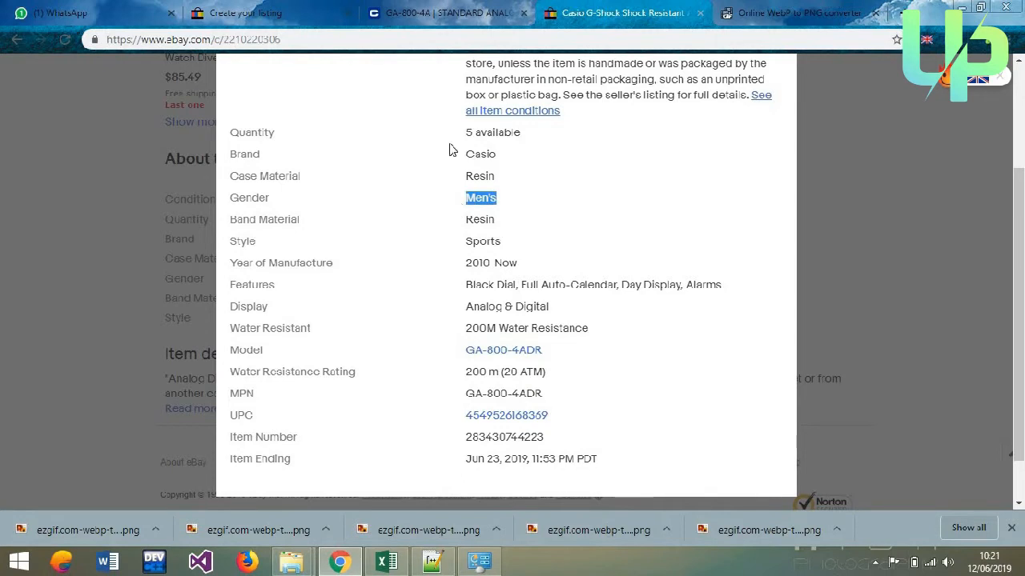
click(249, 11)
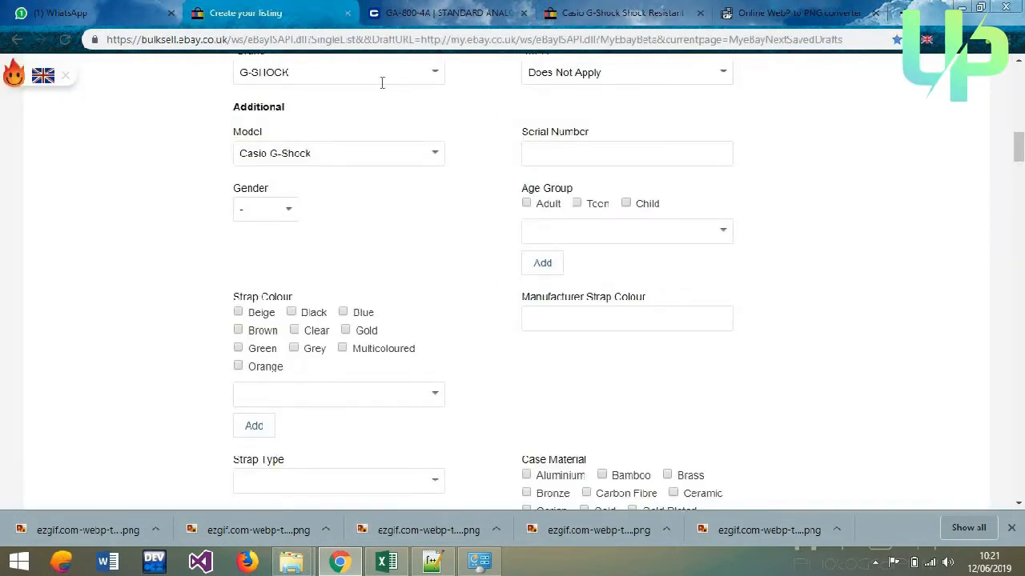
click(256, 217)
click(270, 239)
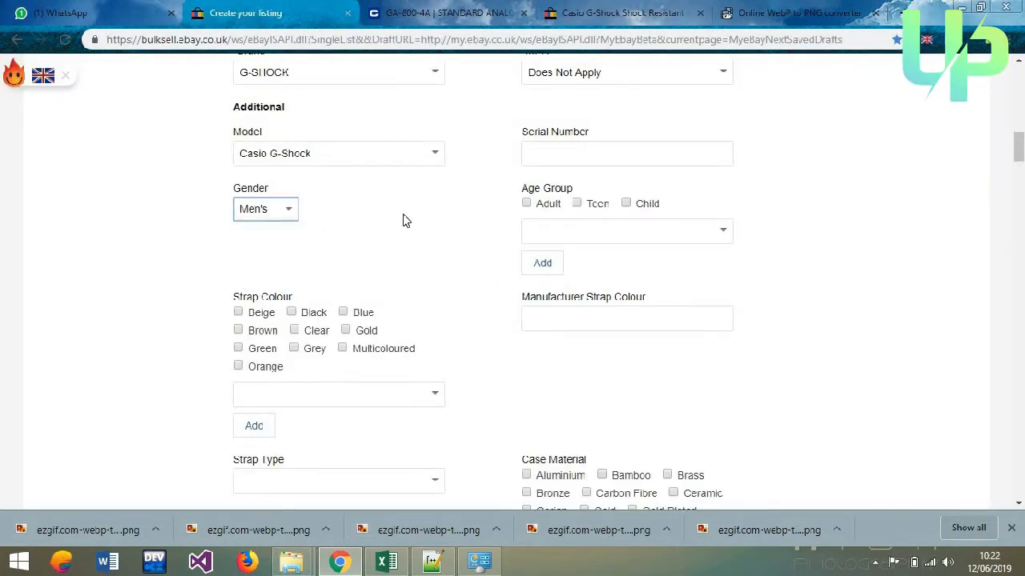
click(526, 204)
- Compare the draft listing's item specifics with the eBay details, the Casio specifications and the converted watch image
click(565, 8)
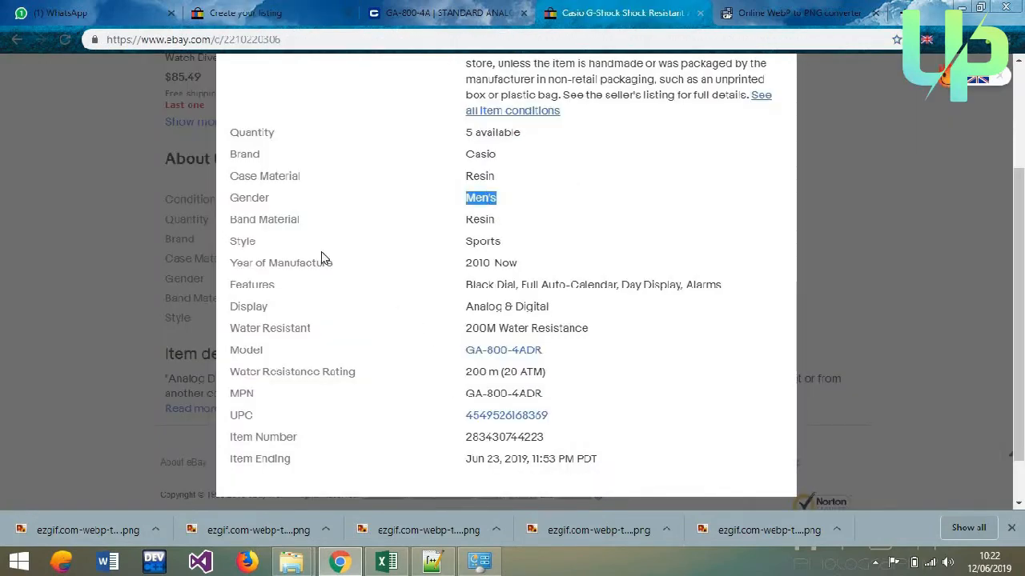
click(176, 8)
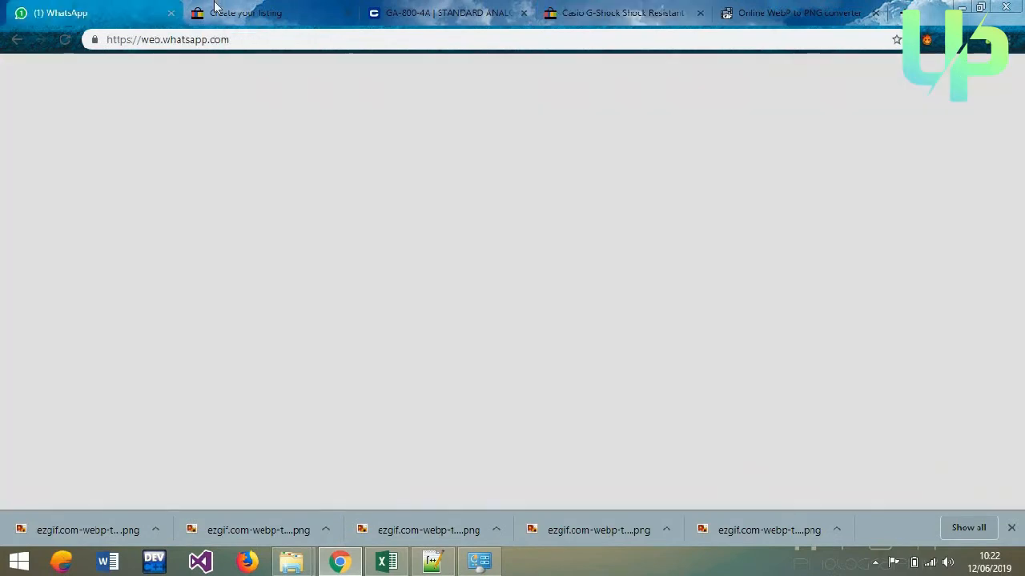
click(208, 9)
scroll(380, 224, down, 3)
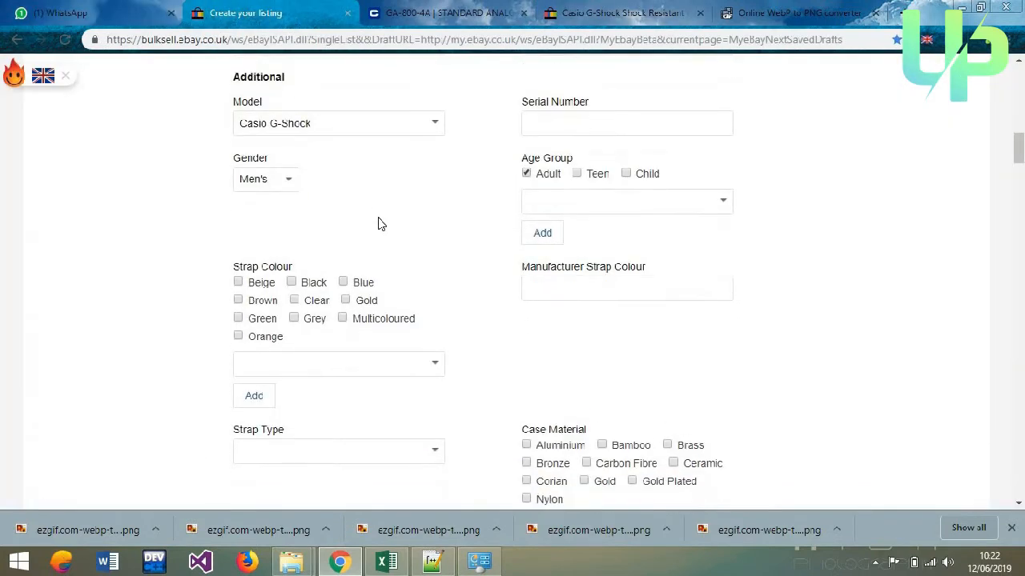
click(606, 8)
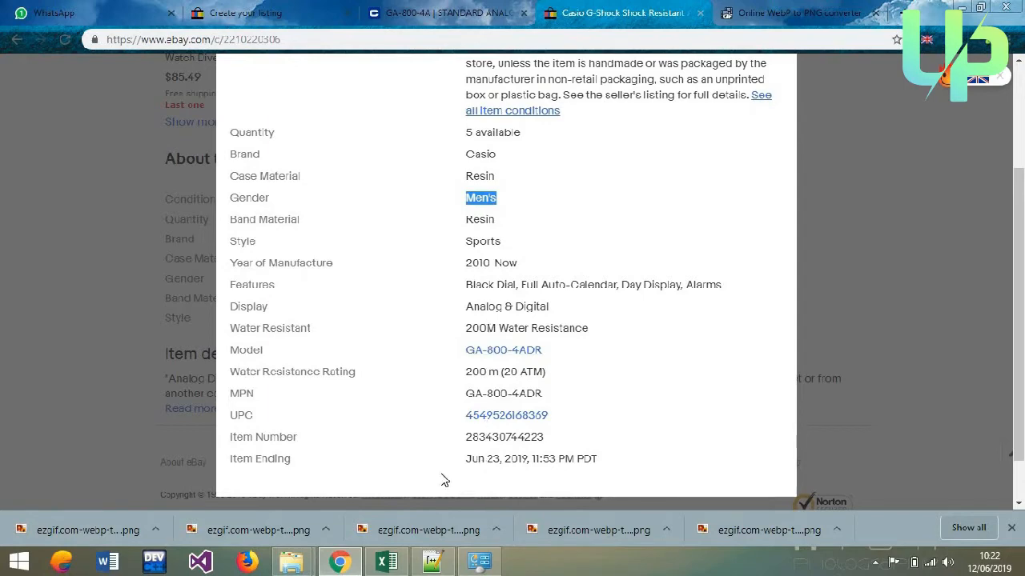
click(398, 10)
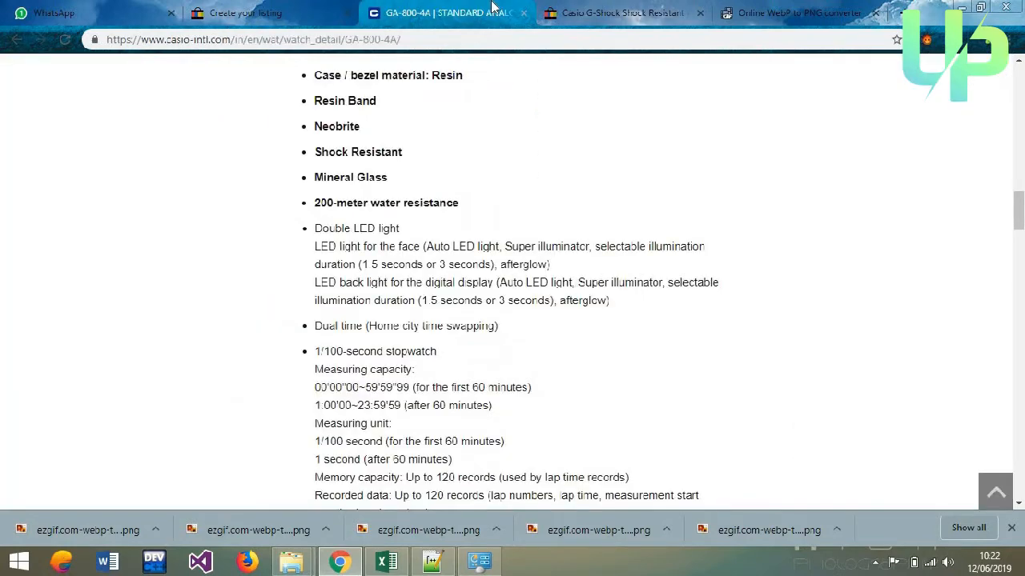
click(780, 10)
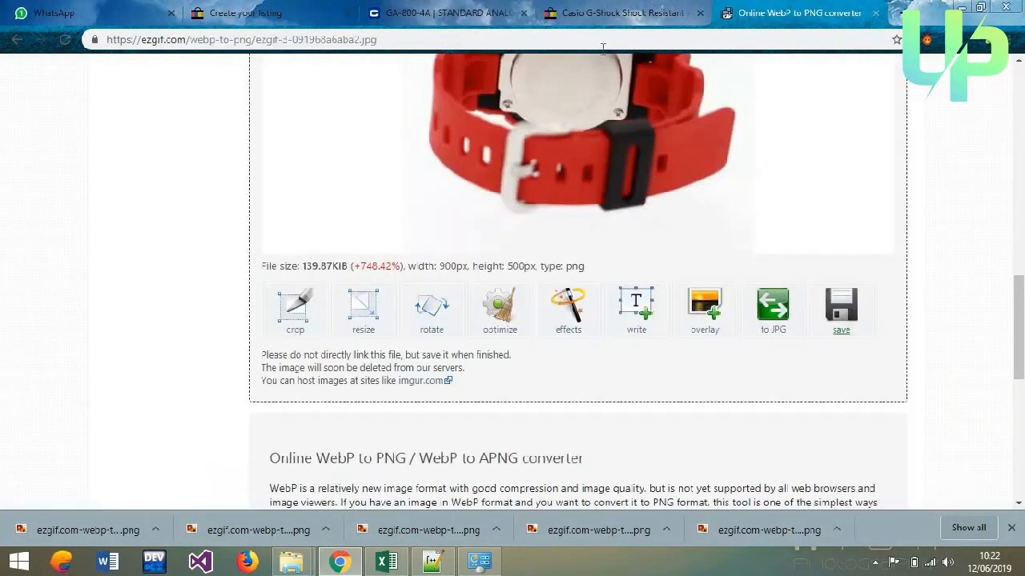
scroll(755, 293, up, 4)
scroll(754, 293, down, 1)
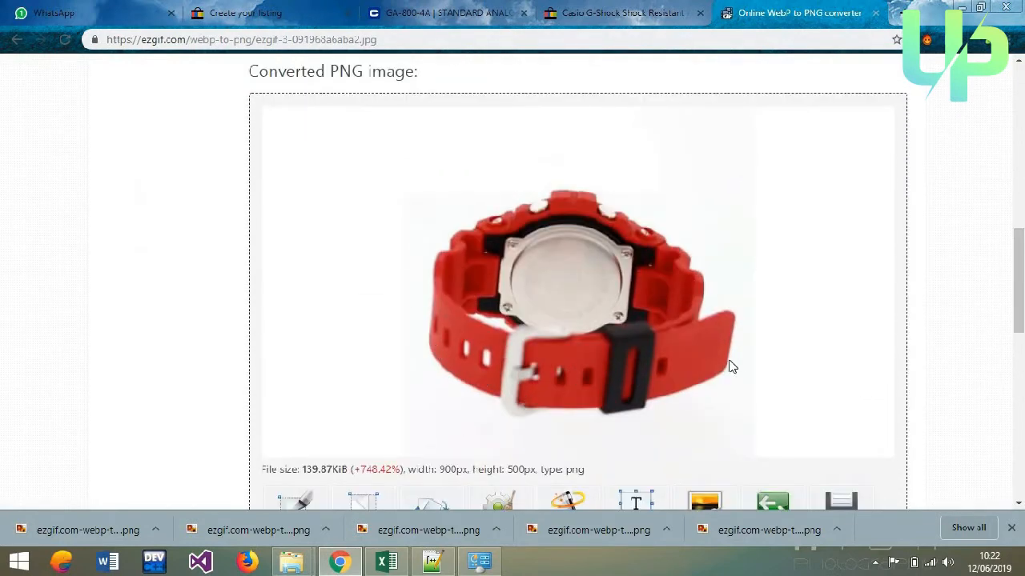
- Preview the second and third watch photos in the draft listing to examine the strap
click(245, 12)
scroll(715, 189, up, 8)
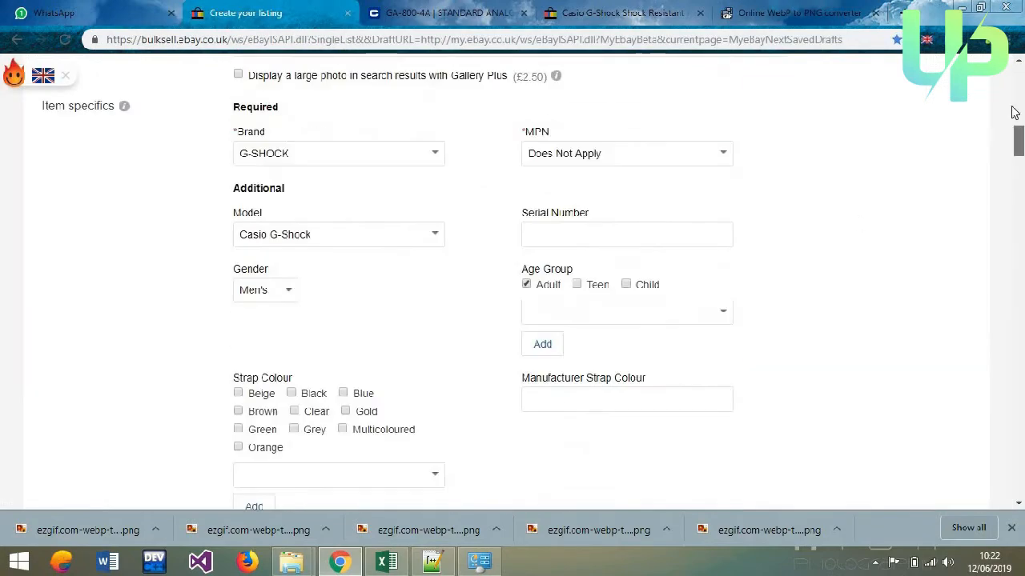
click(659, 156)
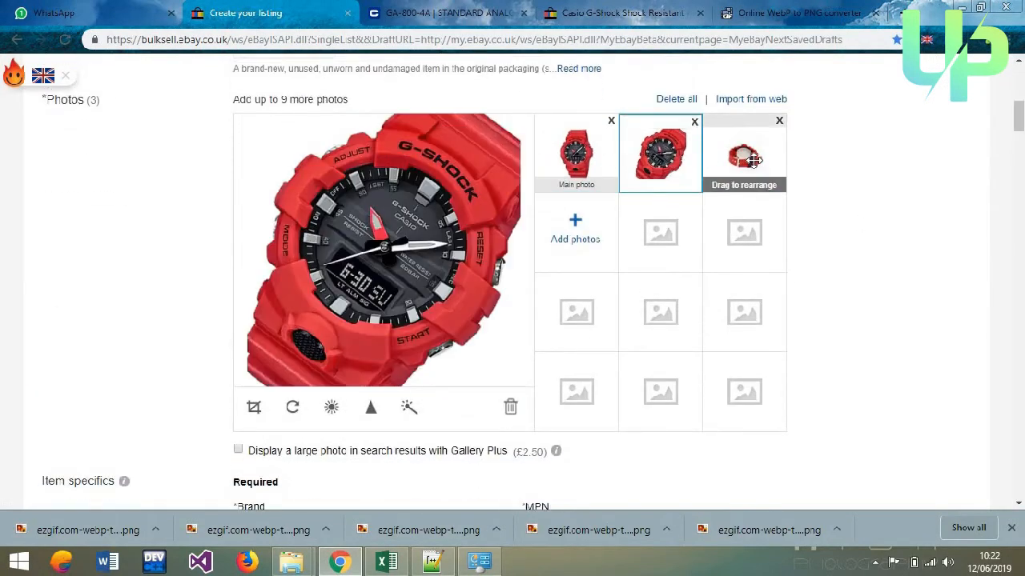
click(744, 159)
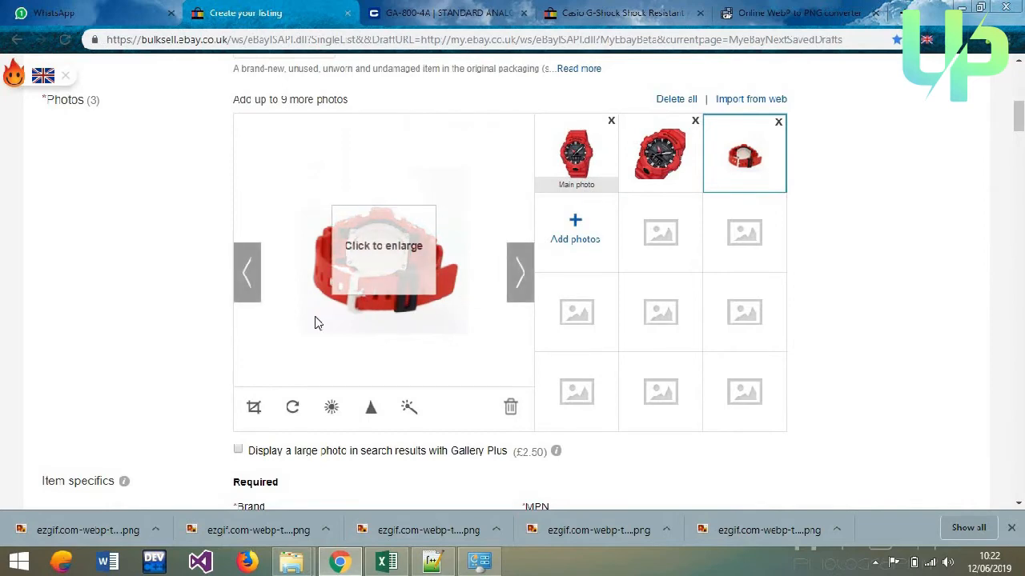
drag(1019, 126, 1019, 126)
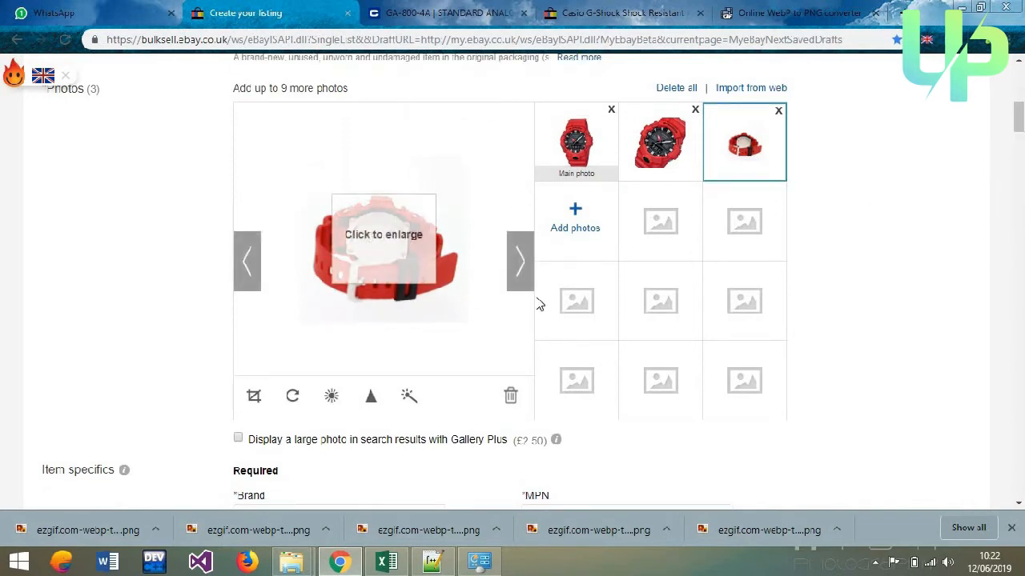
- Set the draft listing's strap colour to Black and Red, adding Red as an extra option
drag(1019, 117, 1019, 177)
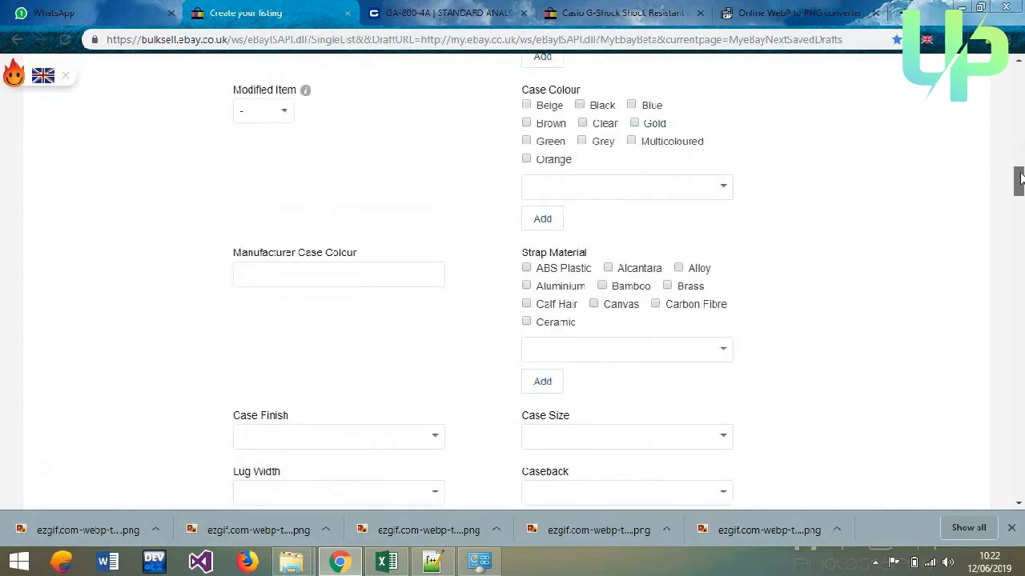
scroll(1019, 178, up, 5)
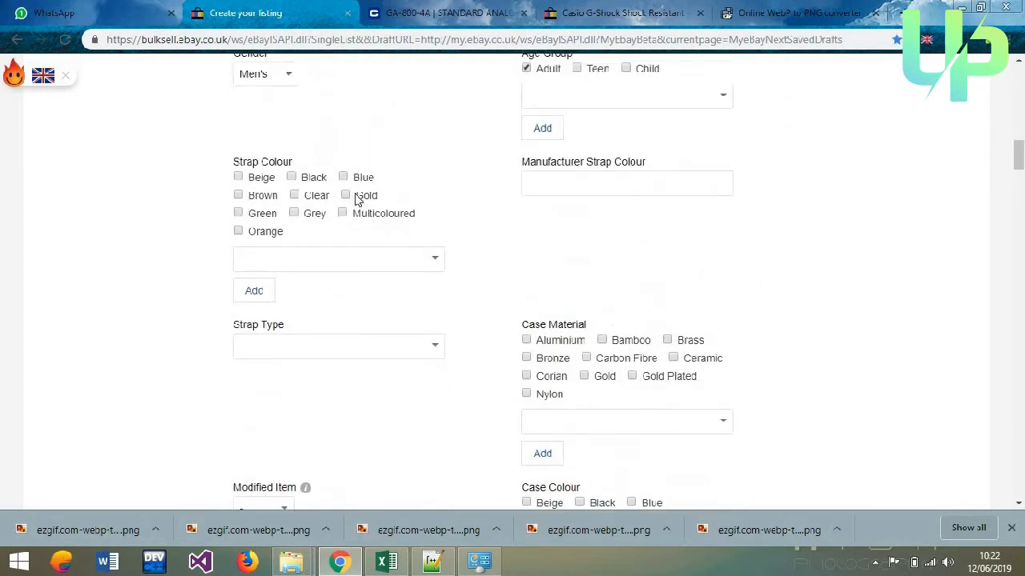
click(291, 177)
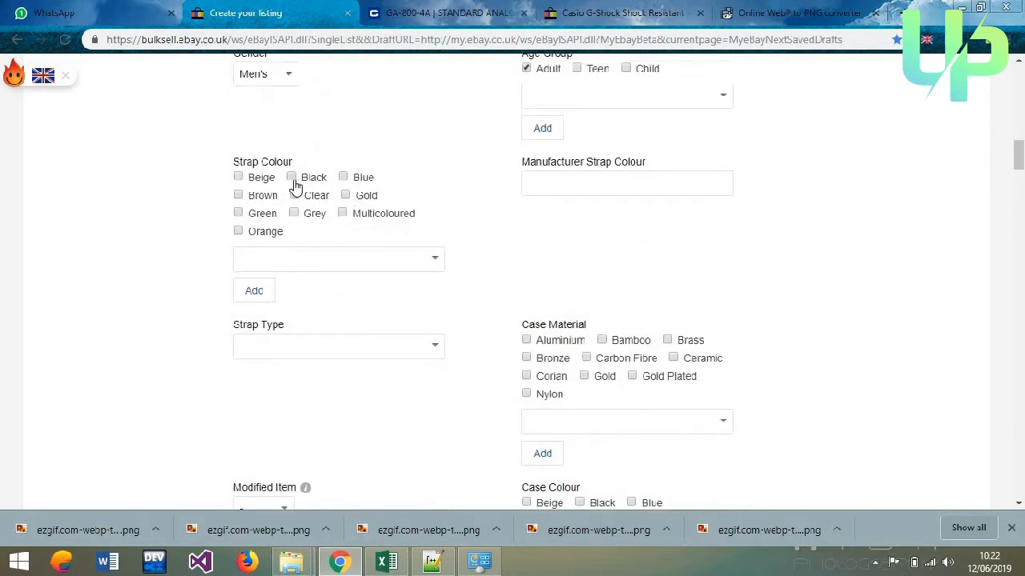
click(307, 252)
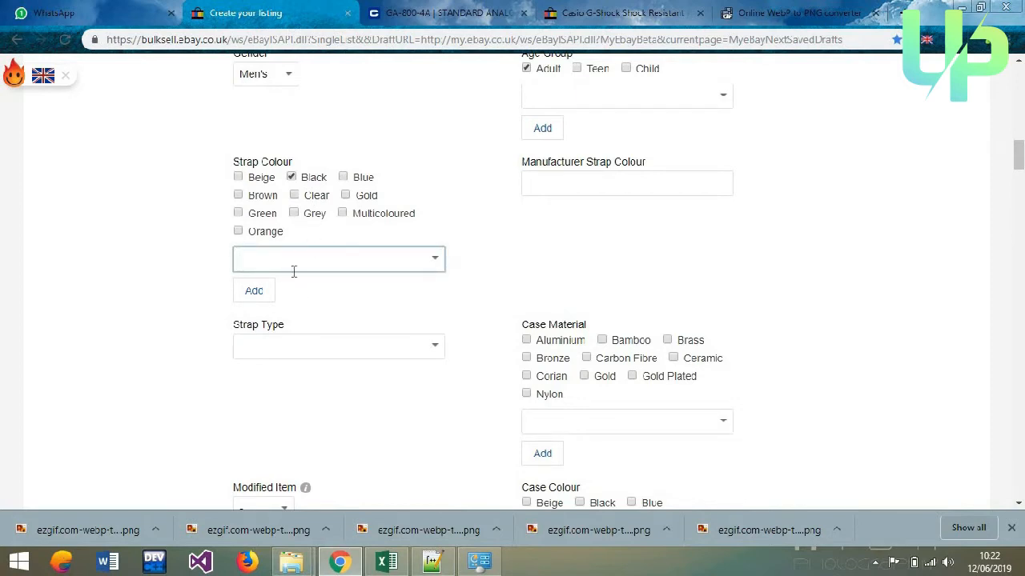
text(r)
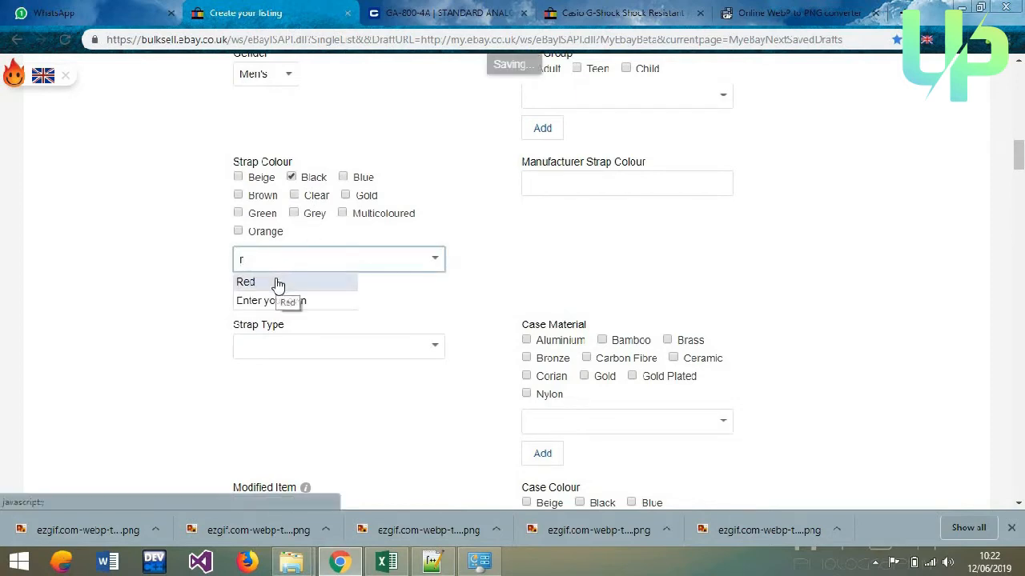
click(257, 284)
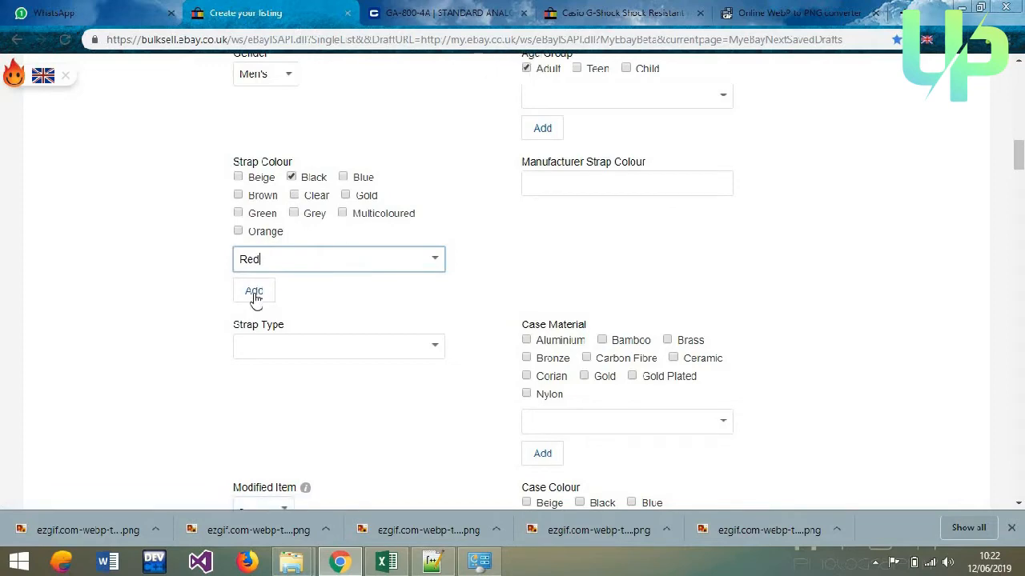
click(254, 291)
- Check the case material on the Casio page and add Resin as the draft listing's case material
scroll(516, 271, down, 3)
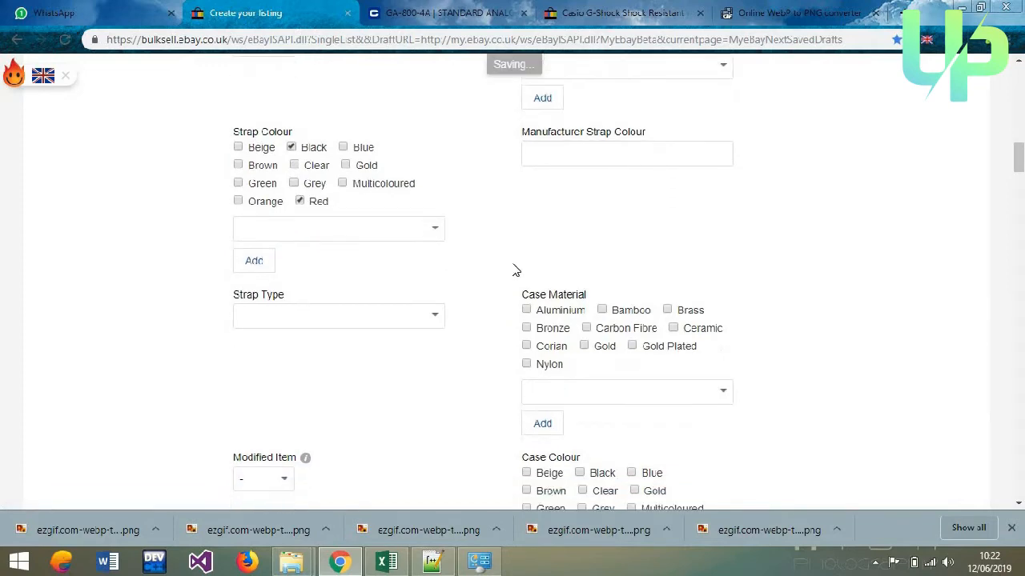
click(468, 10)
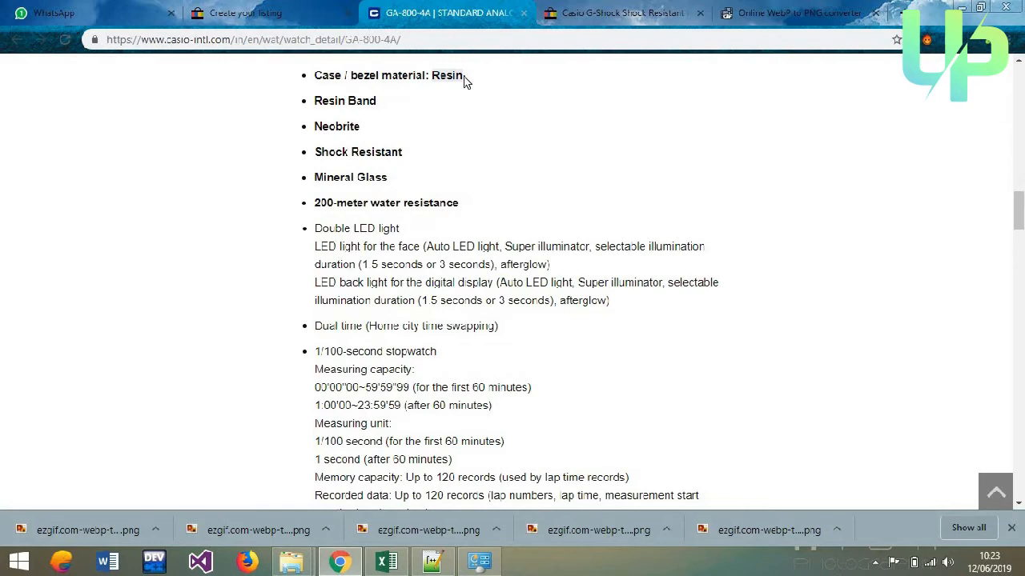
click(596, 9)
click(520, 8)
click(257, 11)
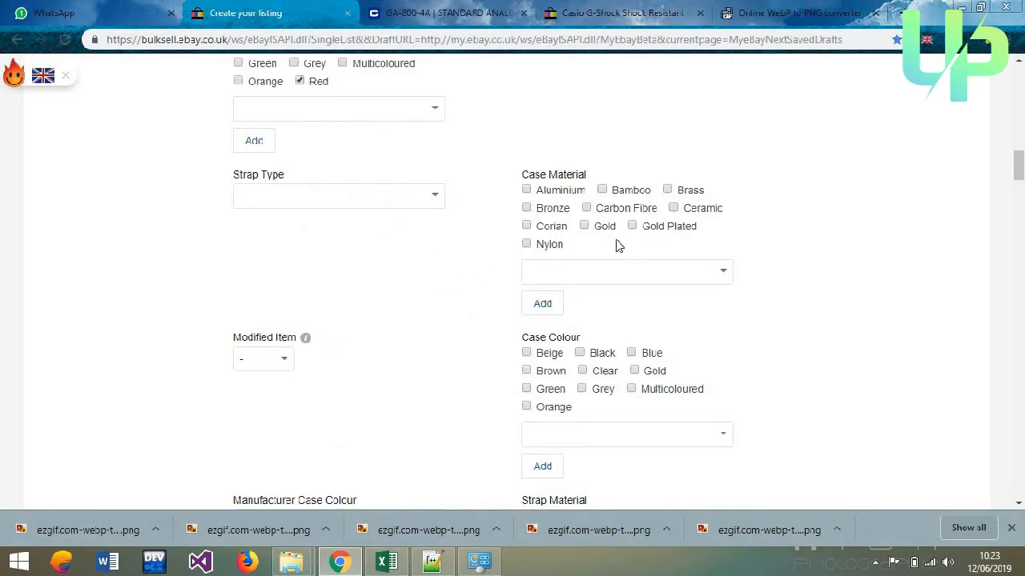
click(616, 269)
click(450, 6)
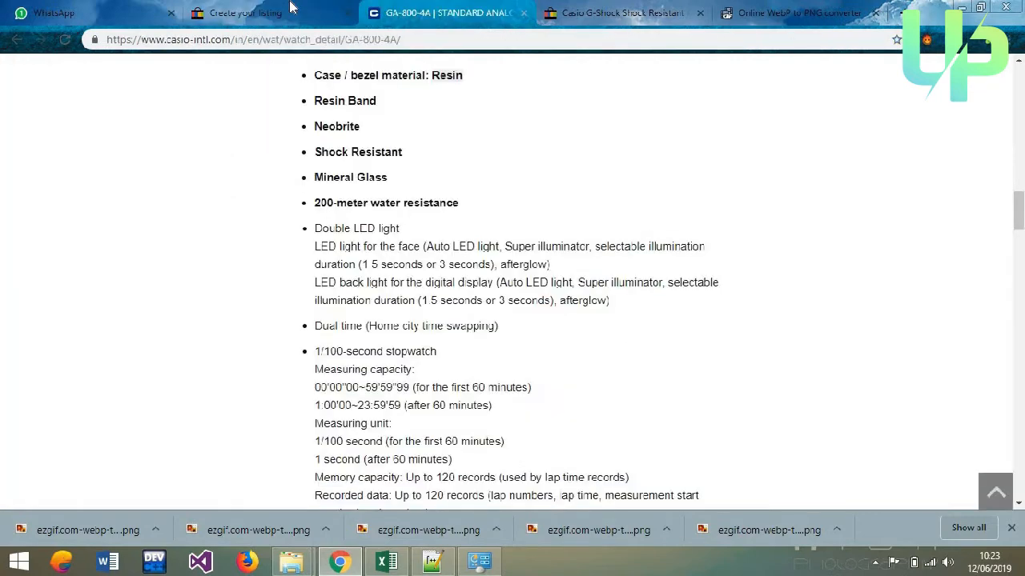
click(291, 6)
click(446, 6)
click(272, 7)
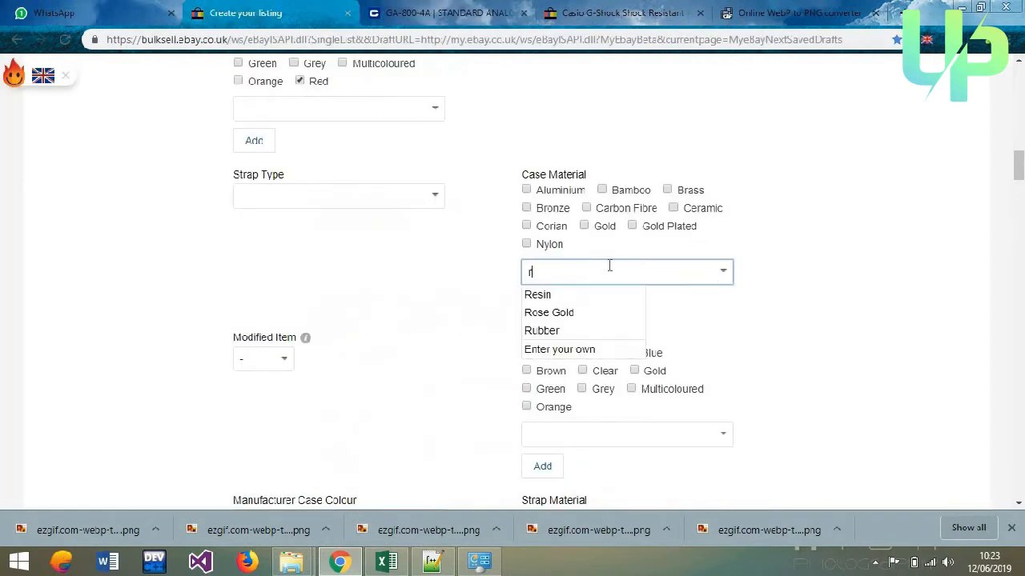
click(546, 292)
click(541, 305)
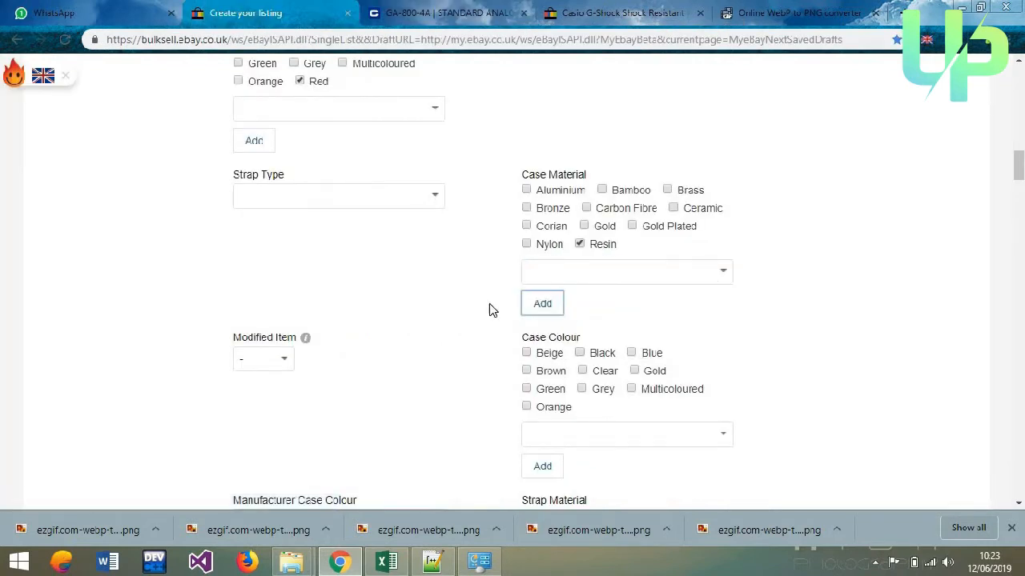
- Set the draft listing's case colour to Black and Red, adding Red as an extra option
scroll(489, 309, down, 3)
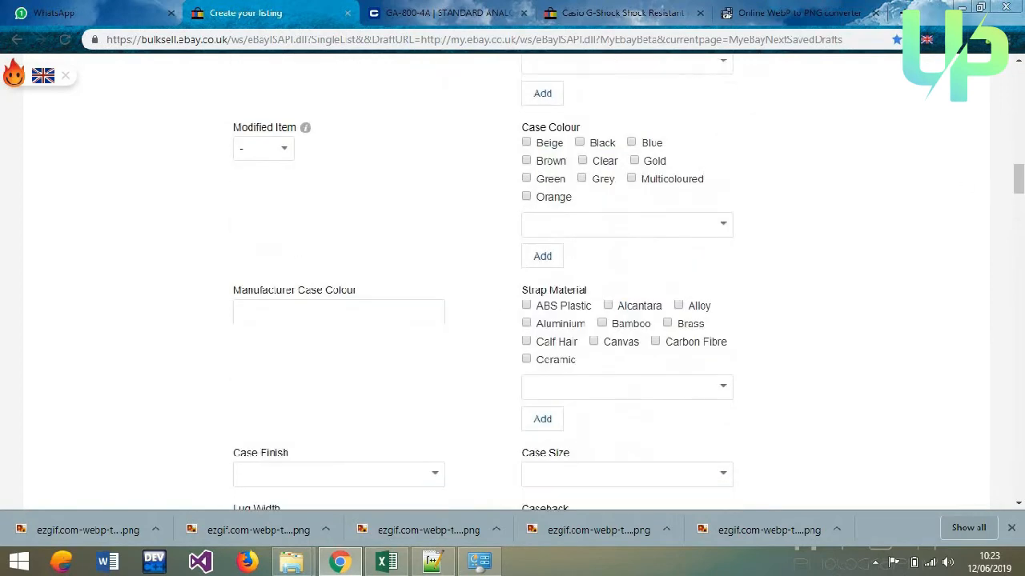
drag(1017, 169, 1018, 166)
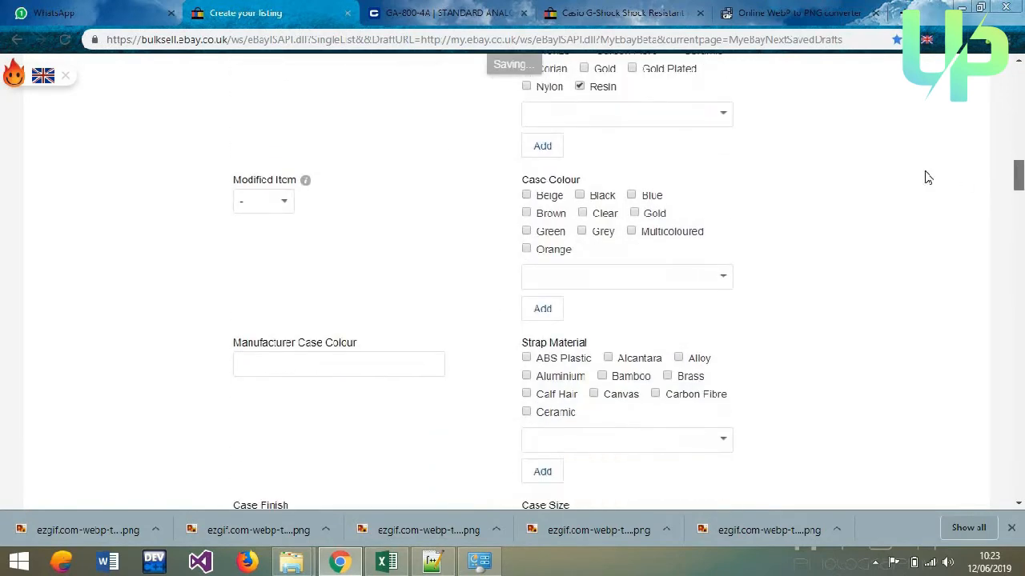
click(580, 195)
click(609, 276)
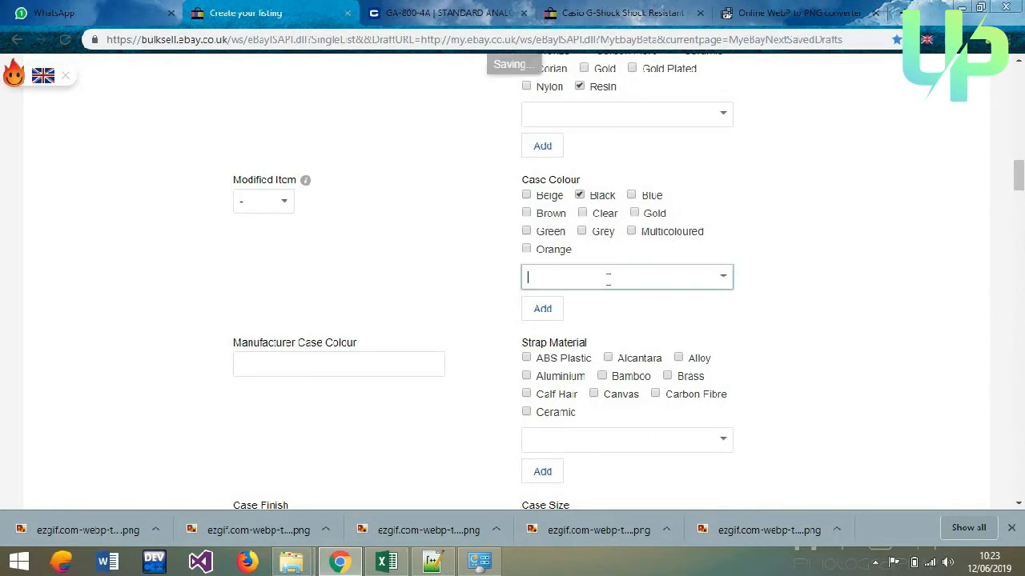
text(R)
click(560, 300)
click(550, 309)
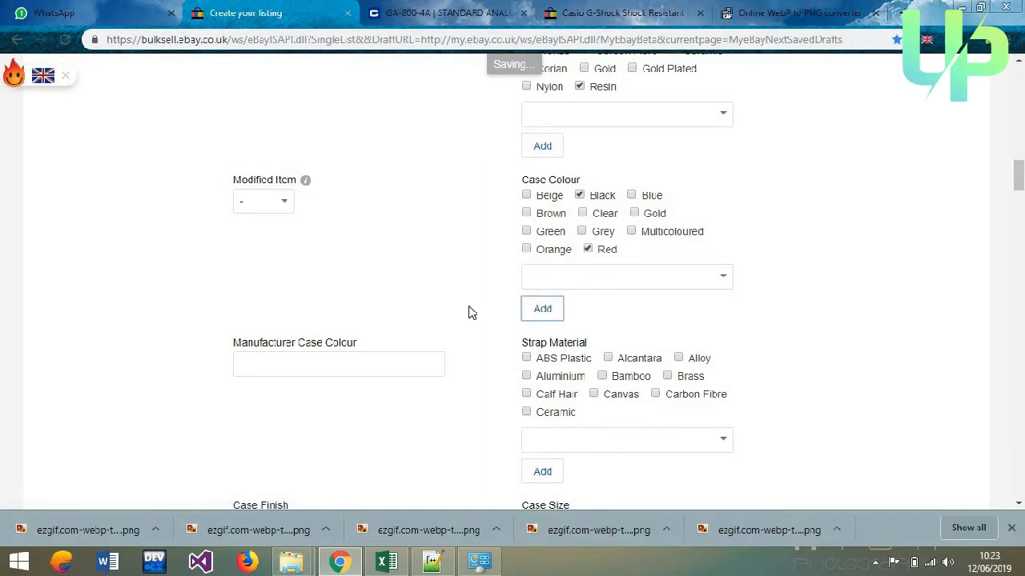
- Add Resin as the strap material in the draft listing's item specifics
scroll(469, 313, down, 3)
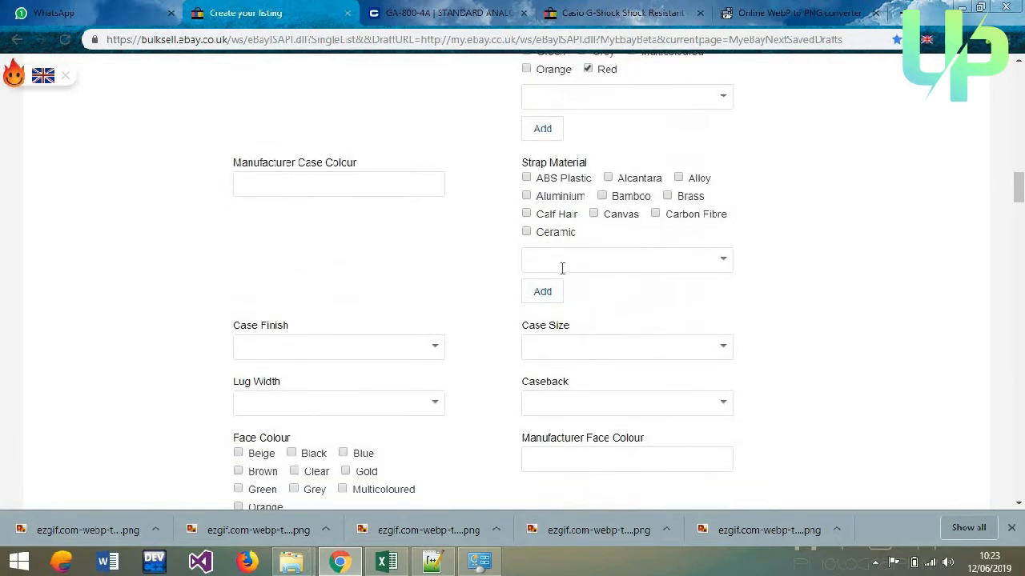
click(568, 262)
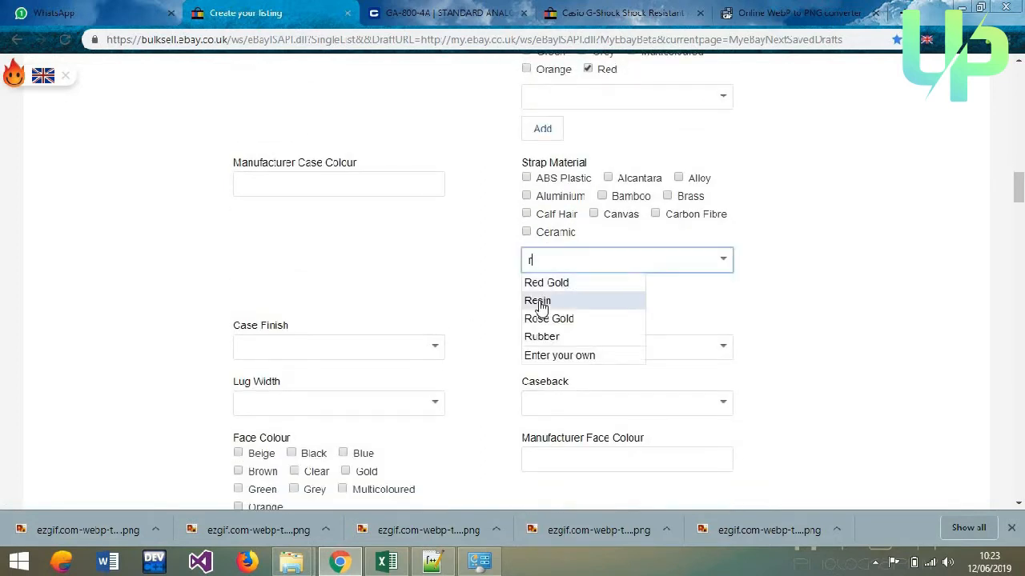
click(540, 300)
click(539, 293)
- Copy the case size 54.1×48.6×15.5mm from the Casio specifications into the draft listing's Case Size
scroll(493, 301, down, 3)
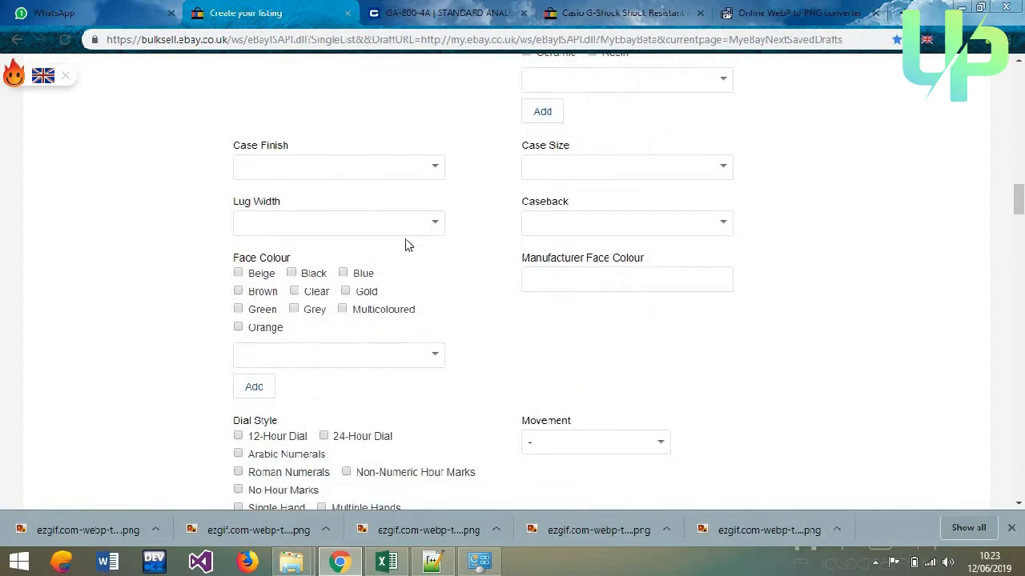
click(591, 160)
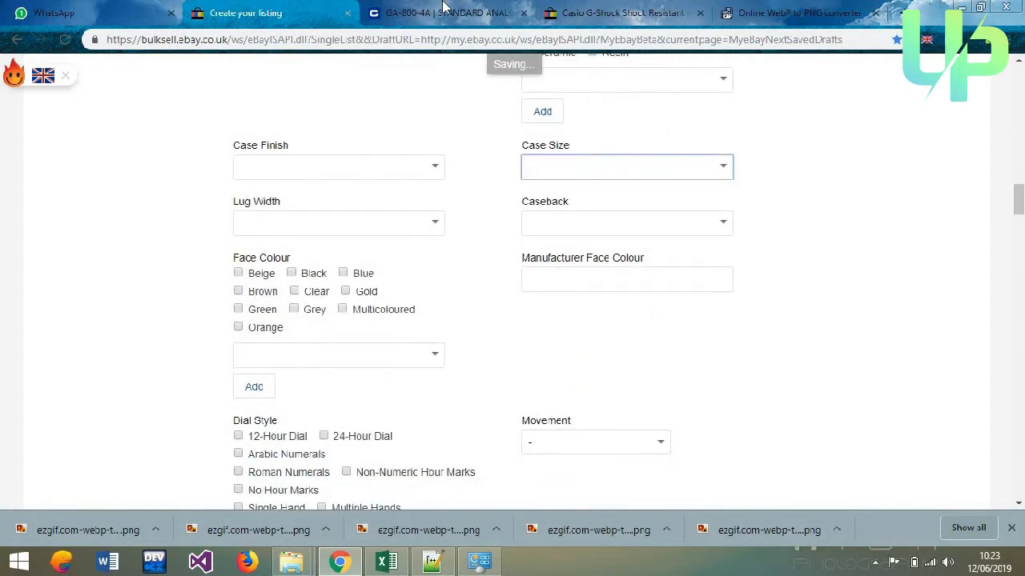
click(445, 11)
scroll(513, 280, down, 5)
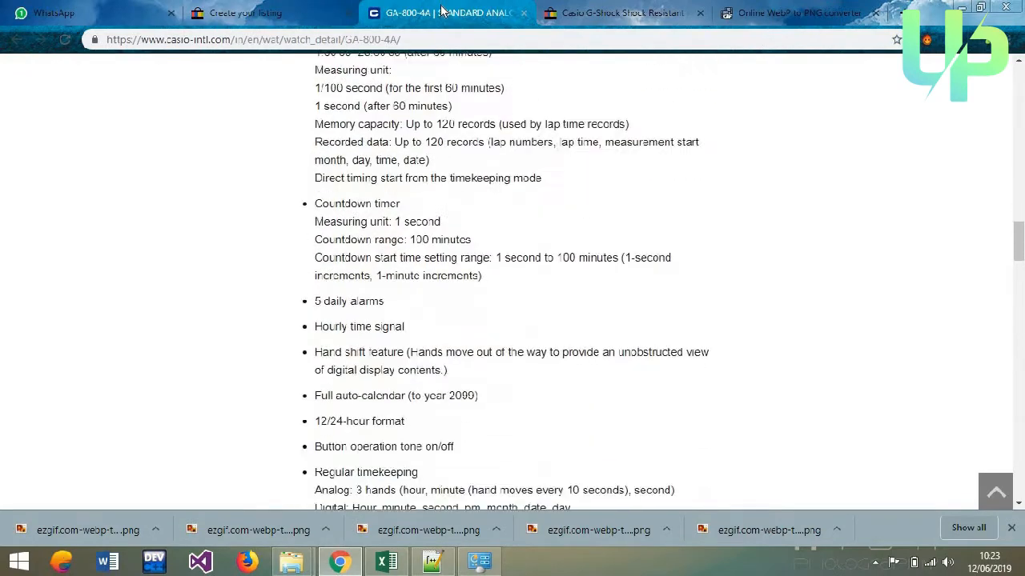
key(Down)
key(Down)
key(Down)
key(Down)
key(Down)
key(Down)
key(Down)
key(Down)
key(Down)
key(Down)
key(Down)
key(Down)
key(Down)
key(Down)
key(Up)
key(Up)
key(Up)
key(Up)
key(Up)
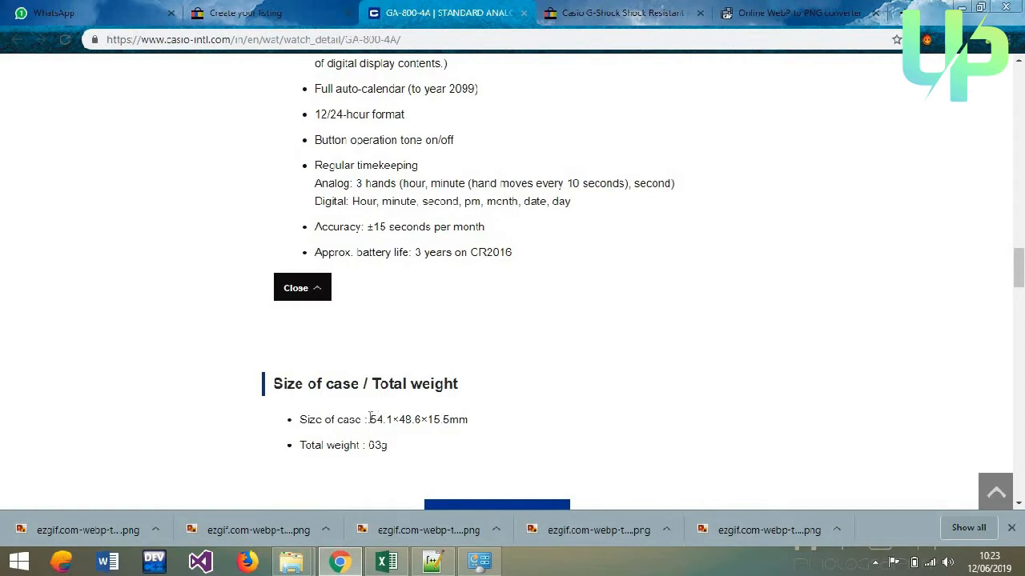
drag(372, 417, 471, 417)
key(ctrl+c)
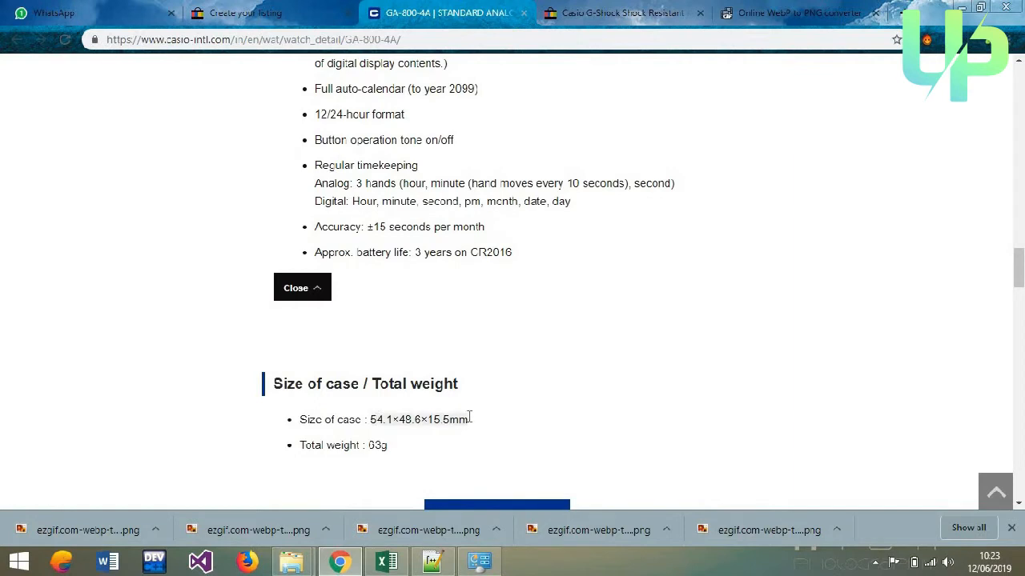
click(317, 8)
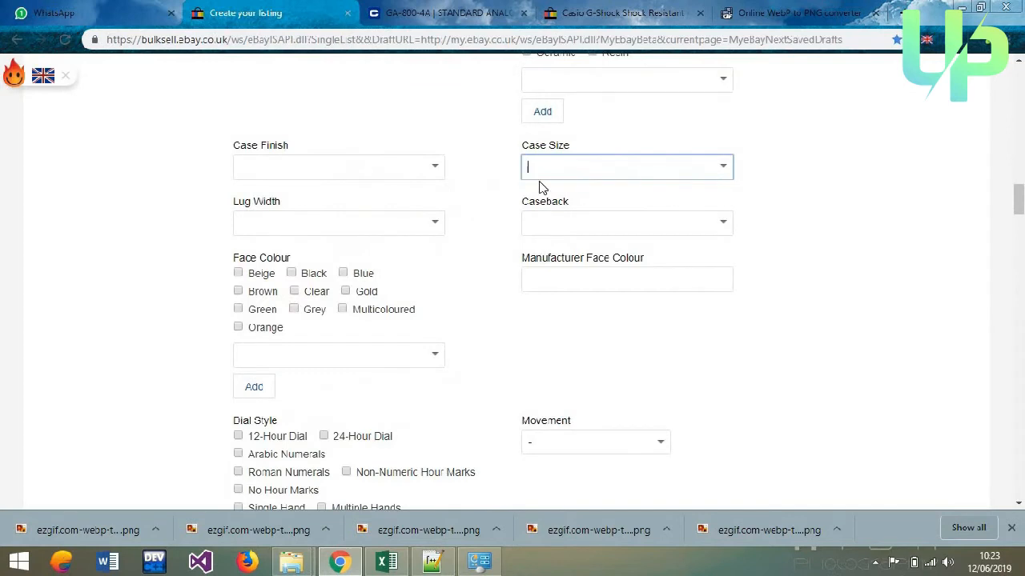
key(ctrl+v)
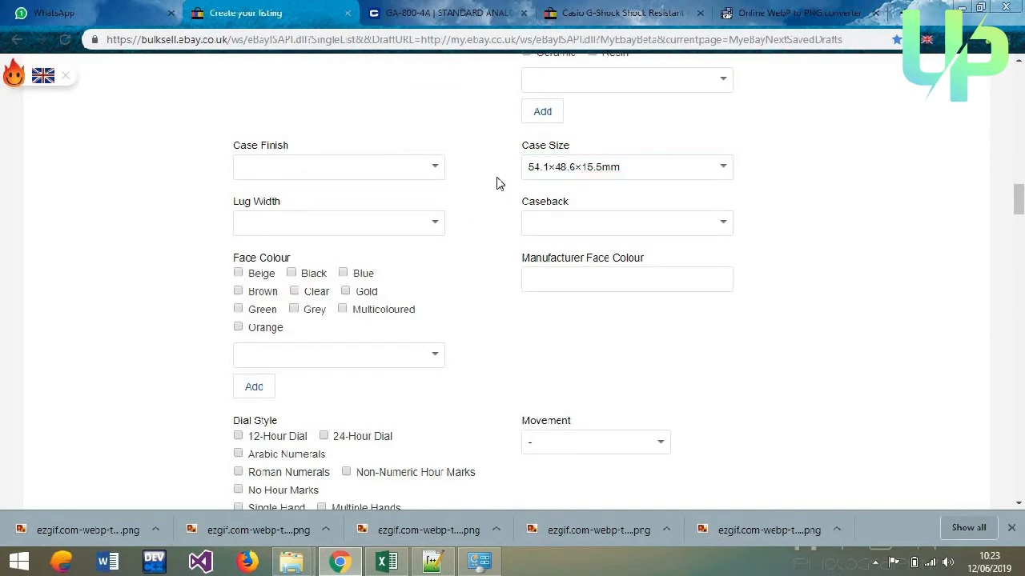
- Check the reference pages and preview the main watch photo in the draft listing to examine the face colours
scroll(496, 180, down, 2)
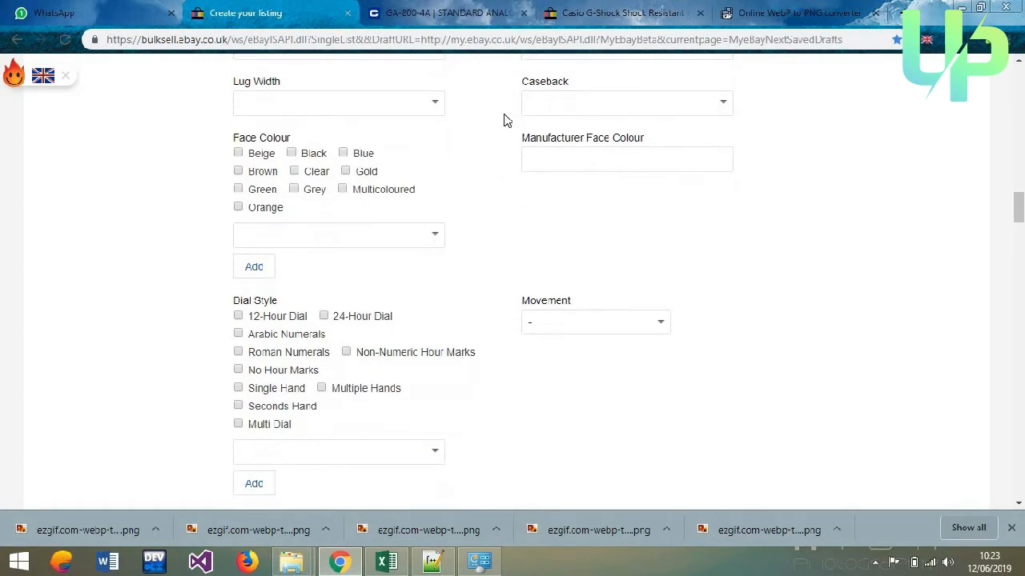
click(619, 10)
click(464, 7)
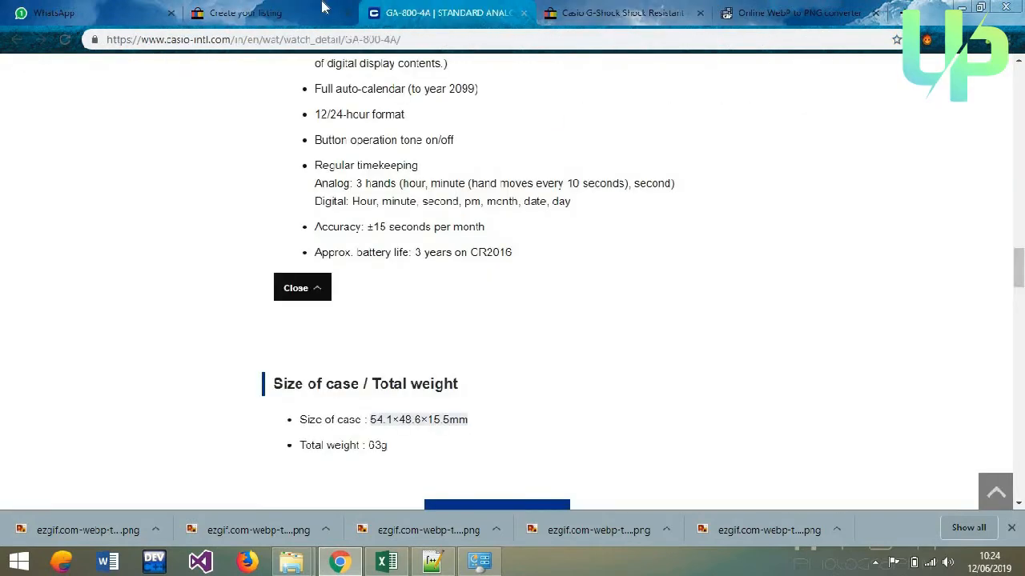
click(319, 8)
drag(1019, 183, 1020, 108)
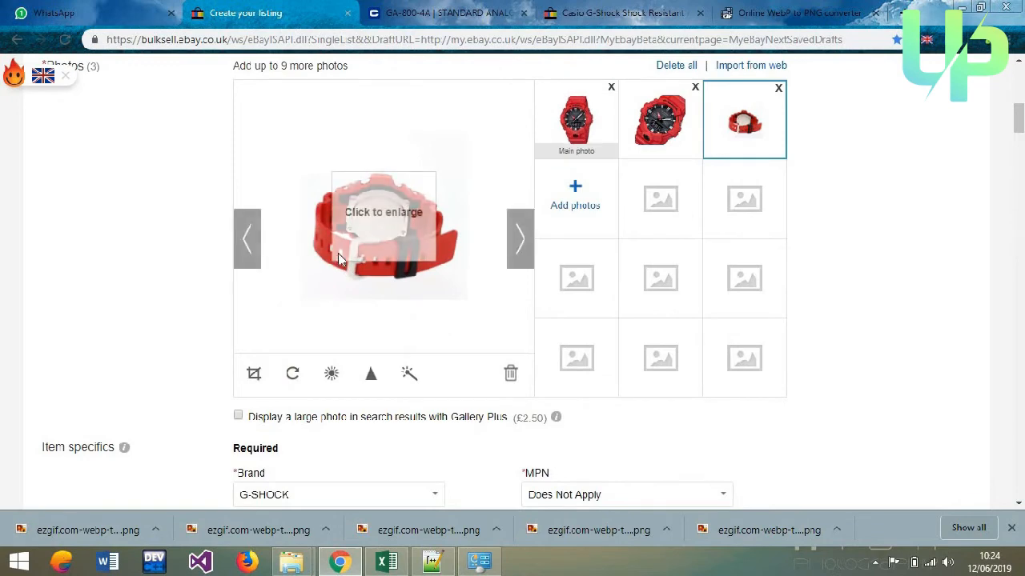
click(570, 142)
mouse_move(392, 189)
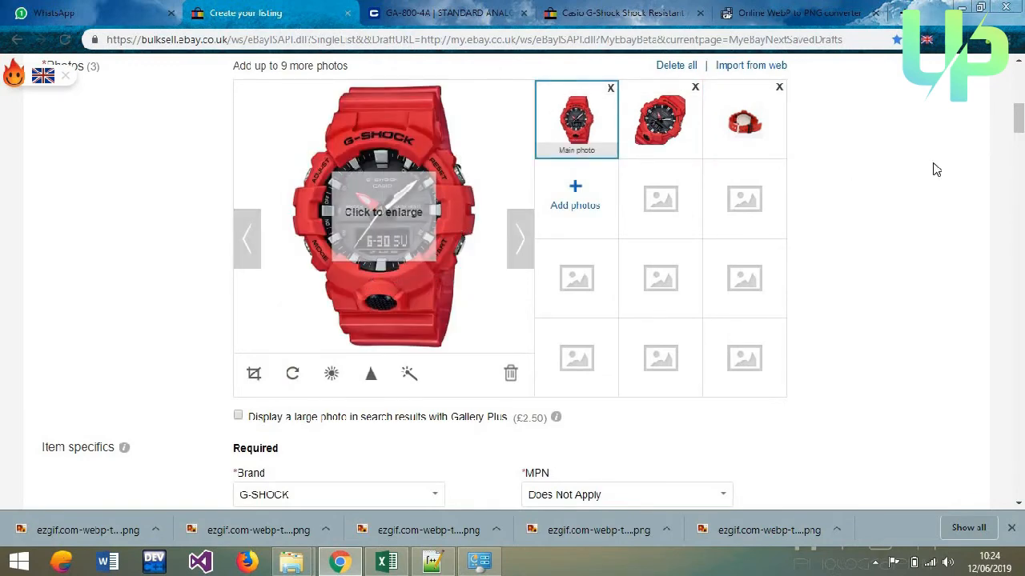
- Set the draft listing's face colour to Black and Red, adding Red as an extra option
drag(1019, 119, 1021, 206)
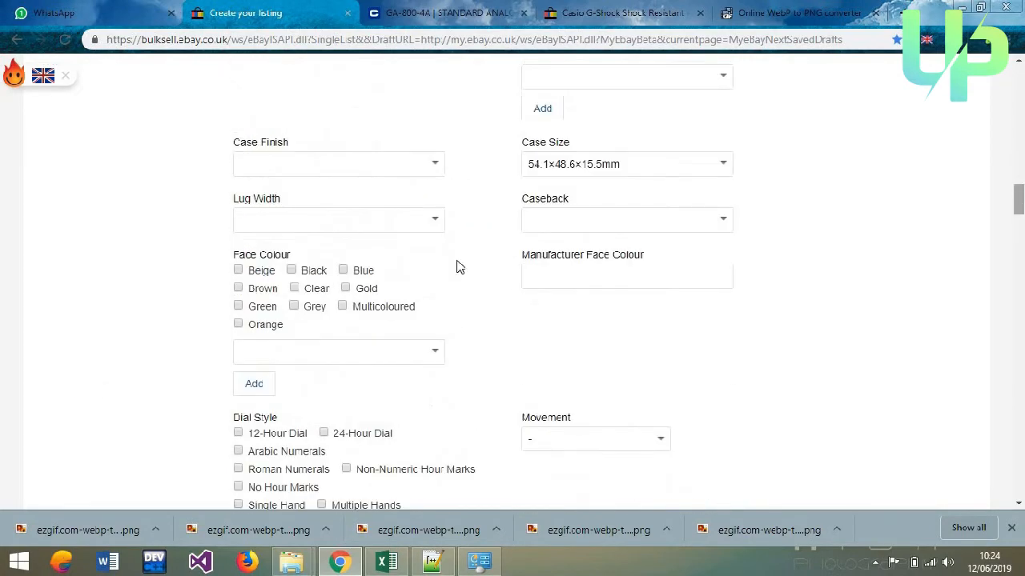
click(292, 271)
click(311, 347)
text(r)
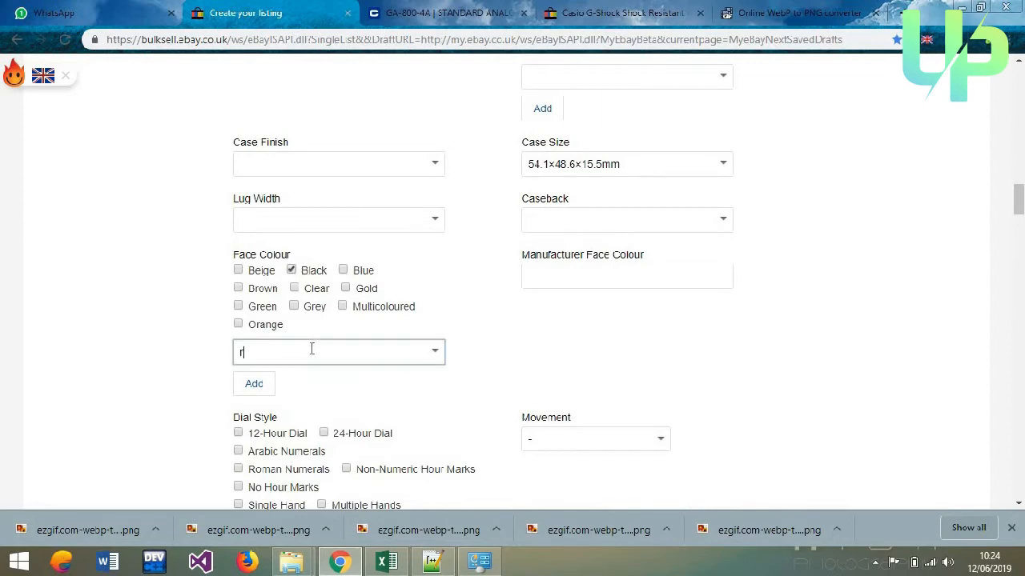
click(261, 378)
click(255, 380)
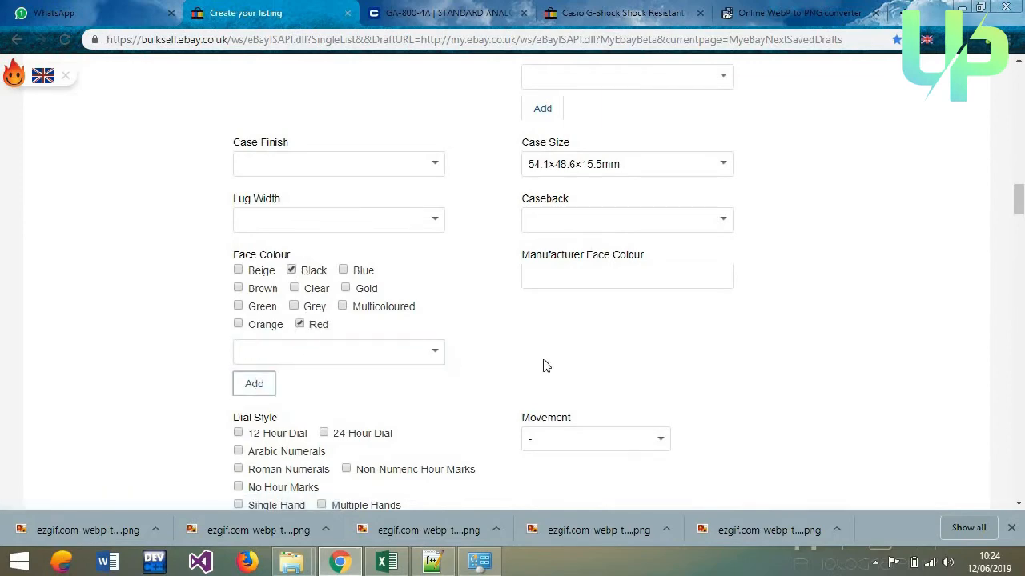
- Check the hour format in the Casio specifications and set the draft listing's Dial Style to 12-Hour Dial and 24-Hour Dial
scroll(545, 365, down, 1)
scroll(544, 365, down, 3)
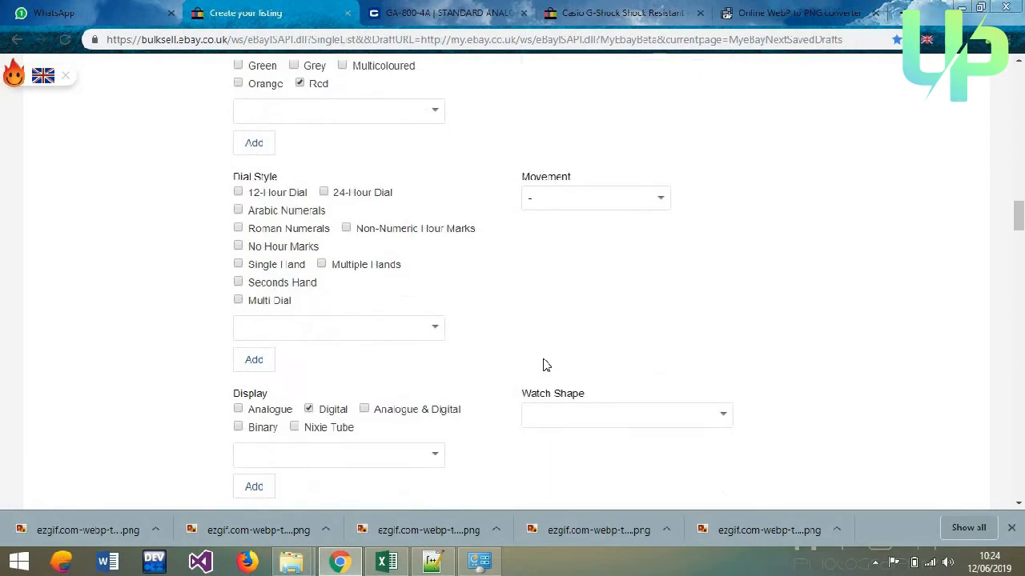
click(457, 10)
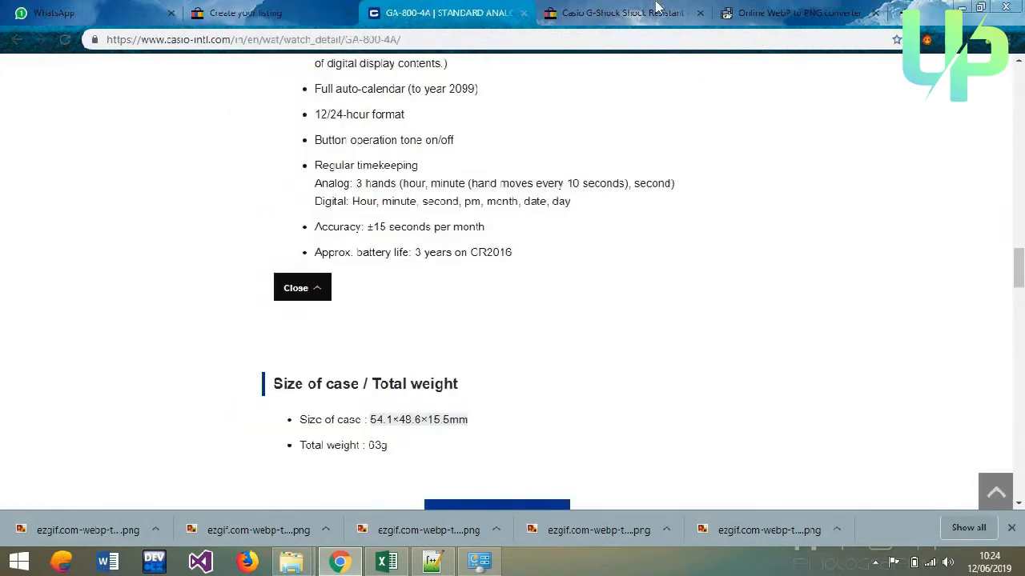
key(ctrl+Tab)
click(456, 10)
scroll(178, 250, up, 1)
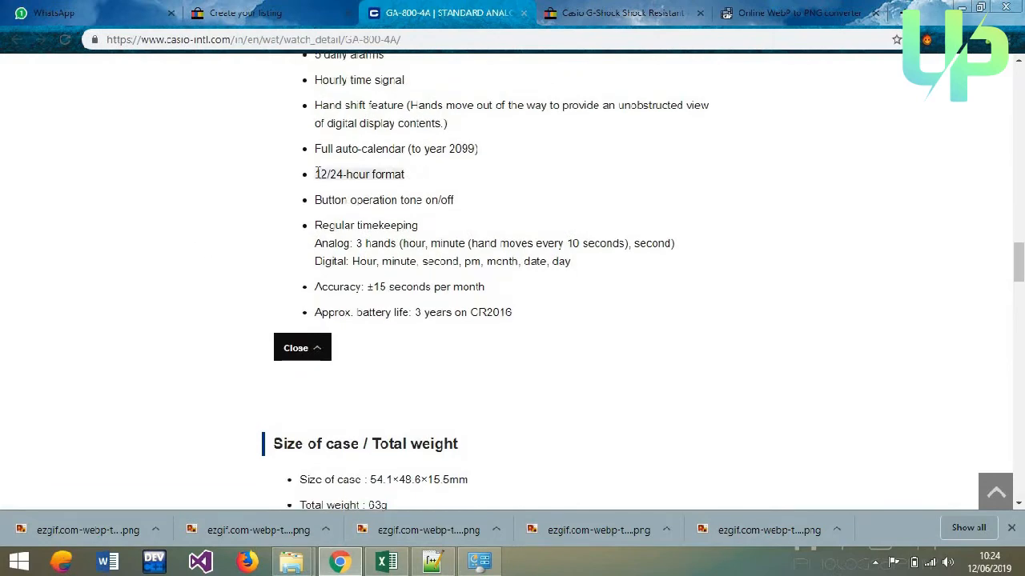
click(254, 9)
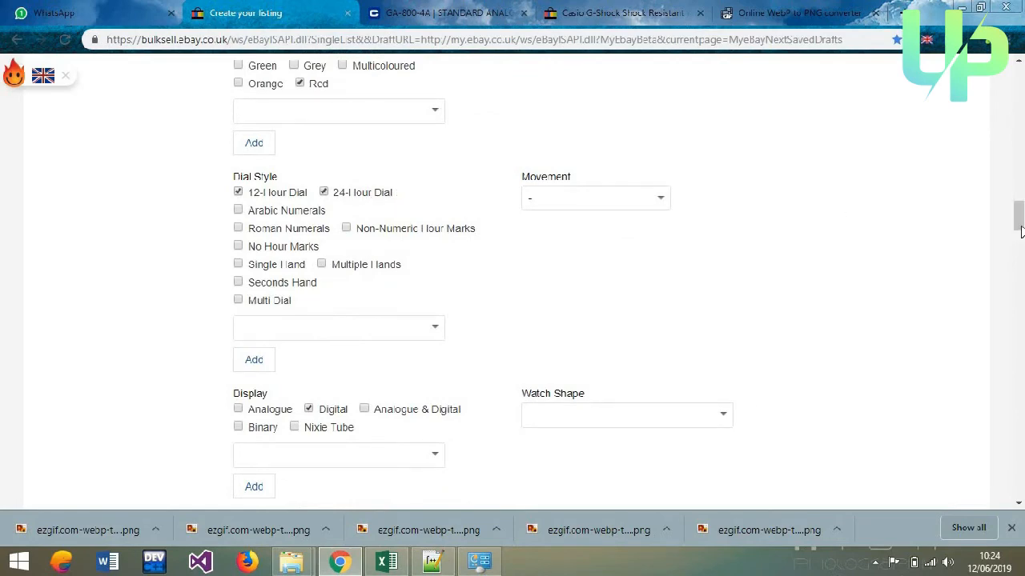
- Look over the main watch photo in the draft listing and set Movement to Quartz (Battery)
drag(1021, 231, 1010, 132)
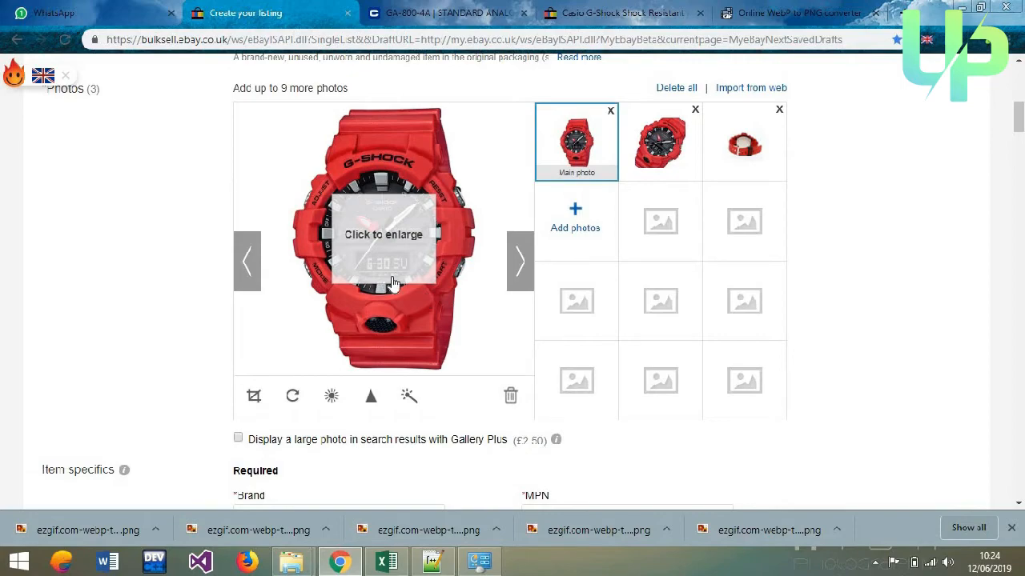
scroll(896, 307, down, 12)
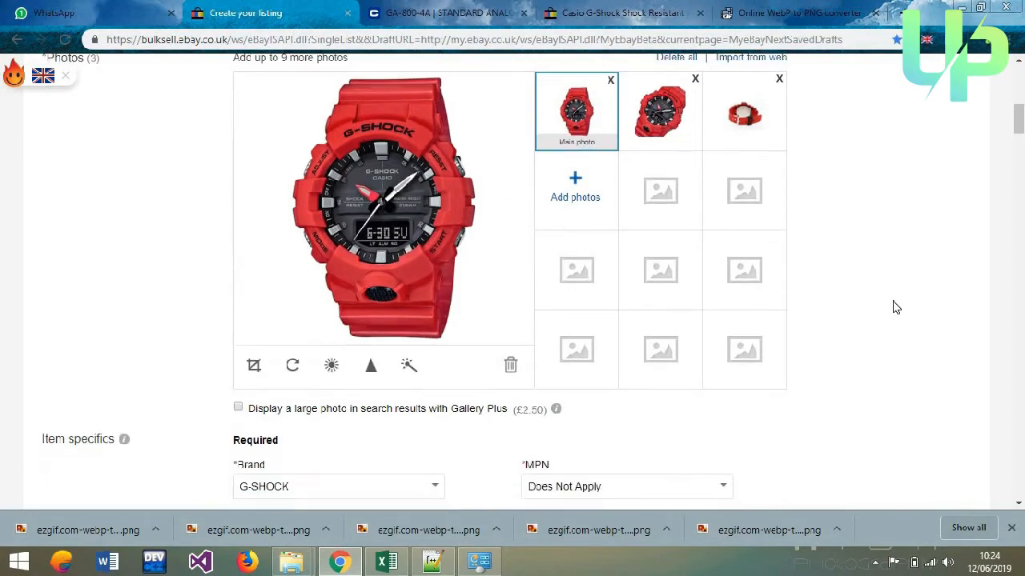
scroll(896, 307, down, 6)
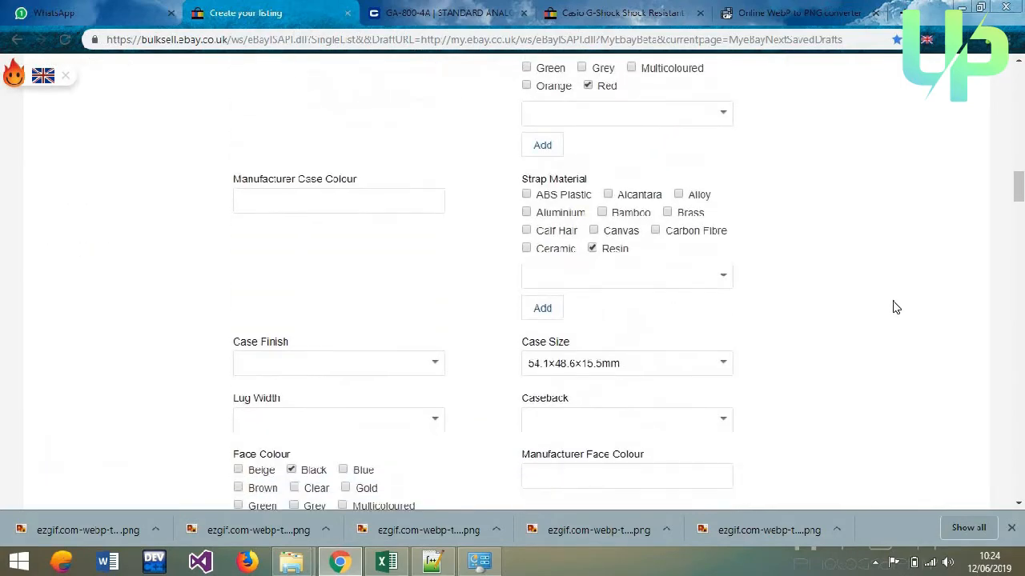
scroll(896, 307, down, 3)
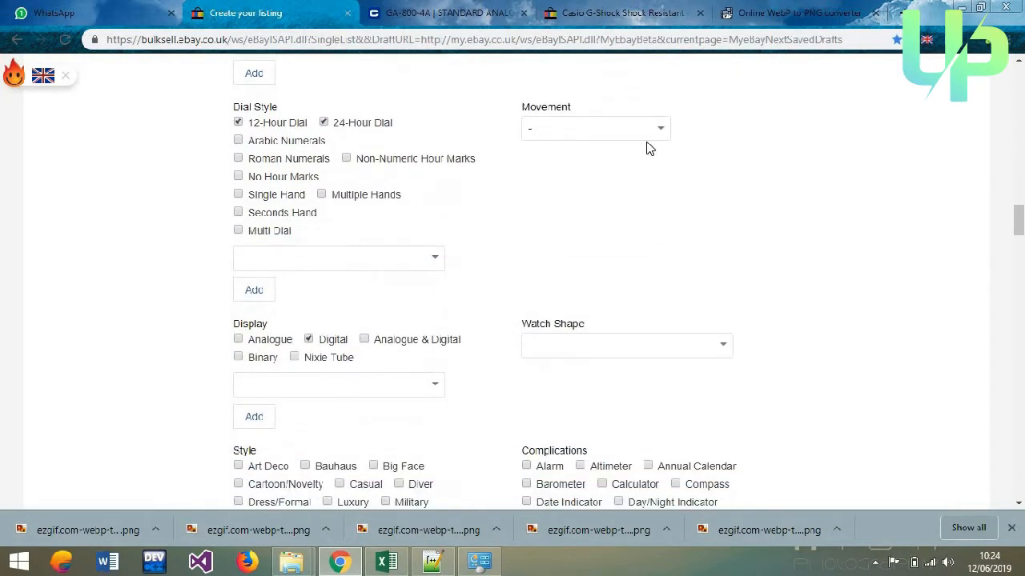
click(646, 140)
click(602, 202)
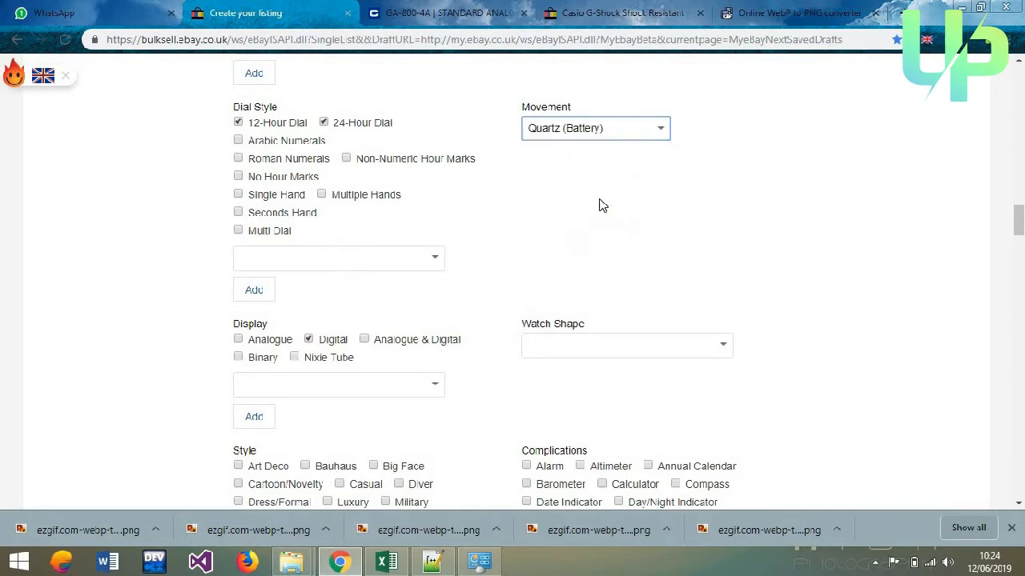
- Check the Casio specifications and the reference eBay product details against the draft listing's dial and movement entries
click(432, 9)
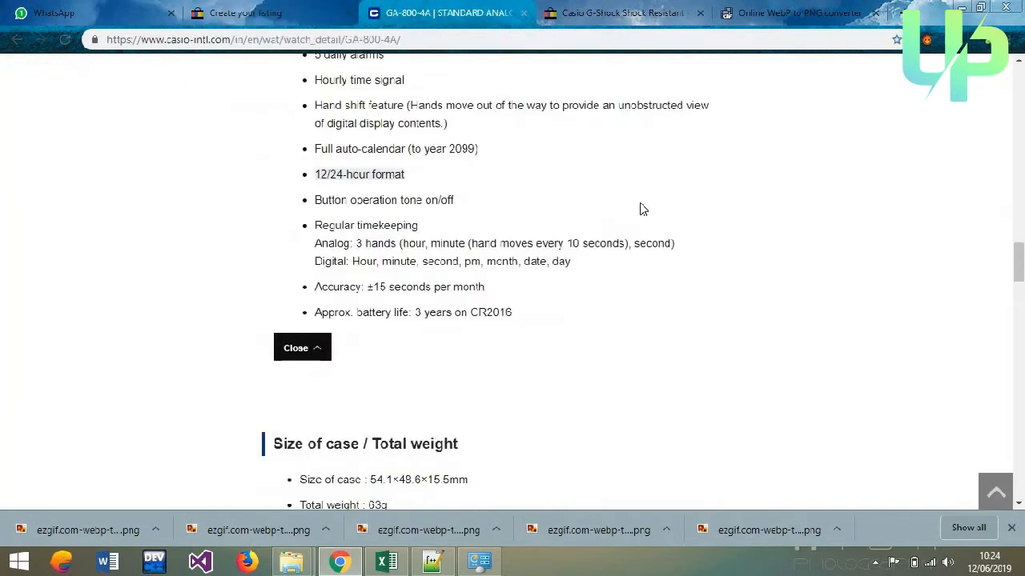
scroll(639, 209, up, 2)
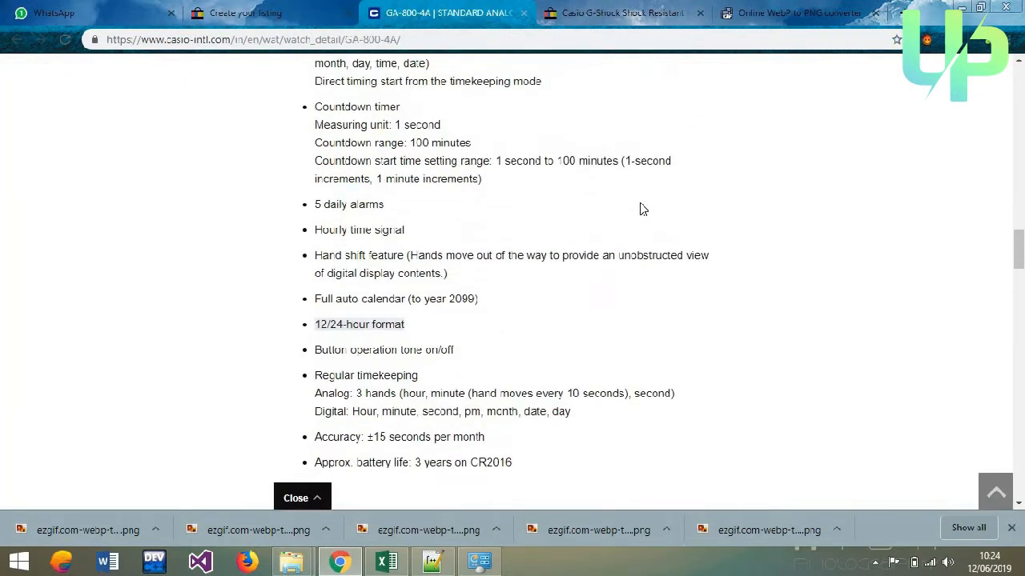
click(552, 11)
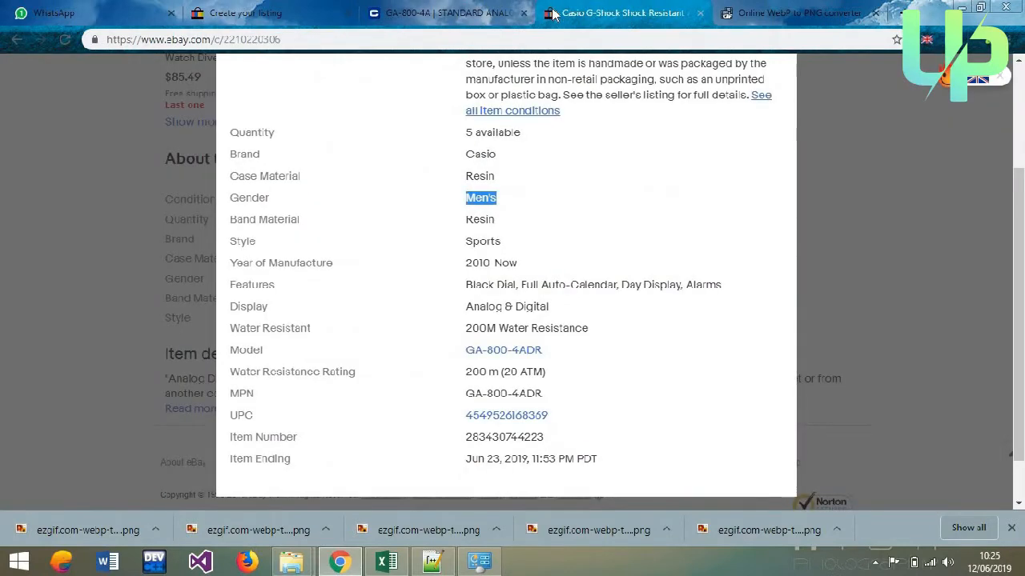
click(310, 8)
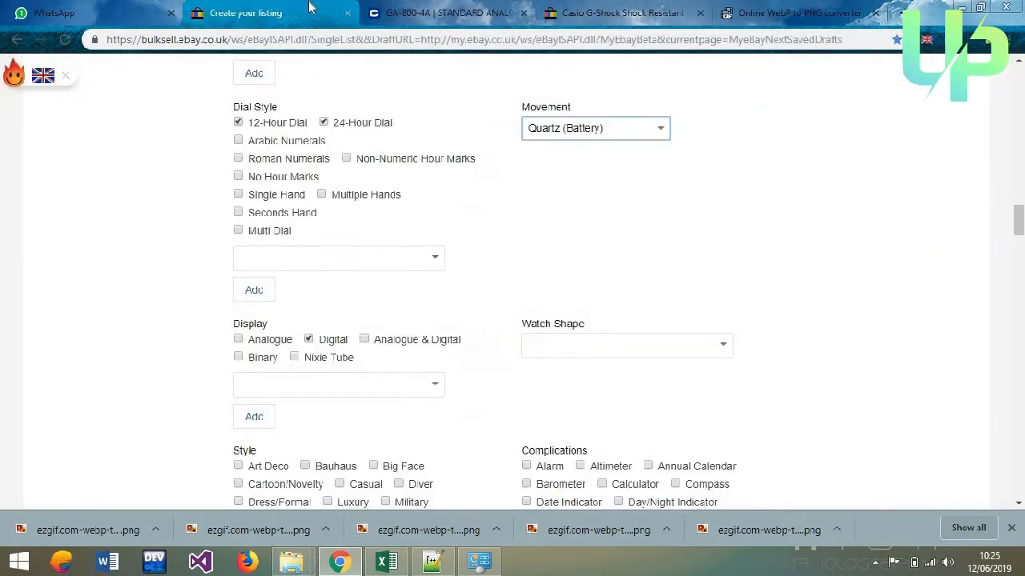
click(535, 219)
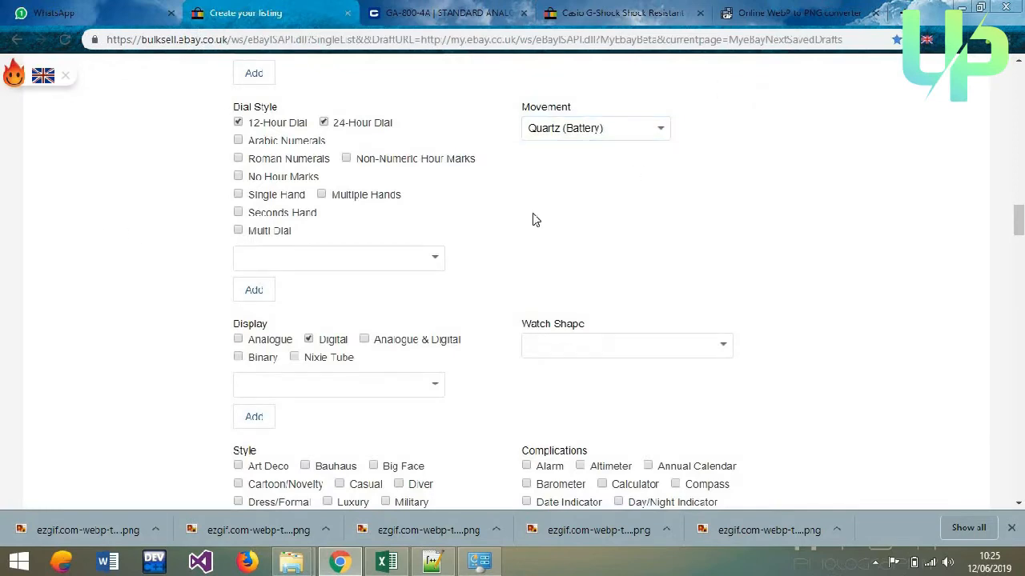
- Inspect the enlarged main watch photo and add Analogue and Analogue & Digital to the draft listing's Display options
scroll(534, 219, down, 2)
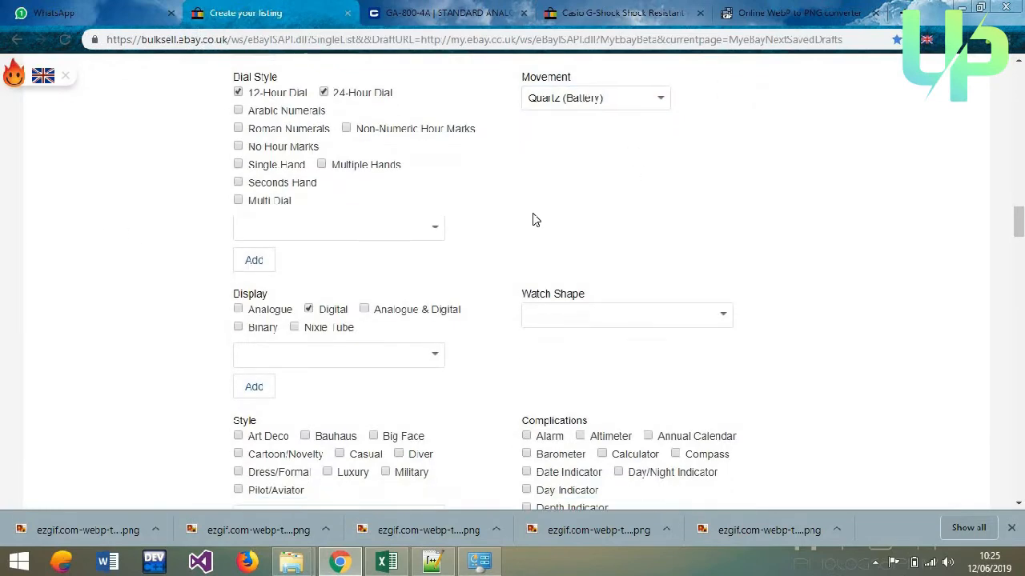
scroll(535, 219, down, 2)
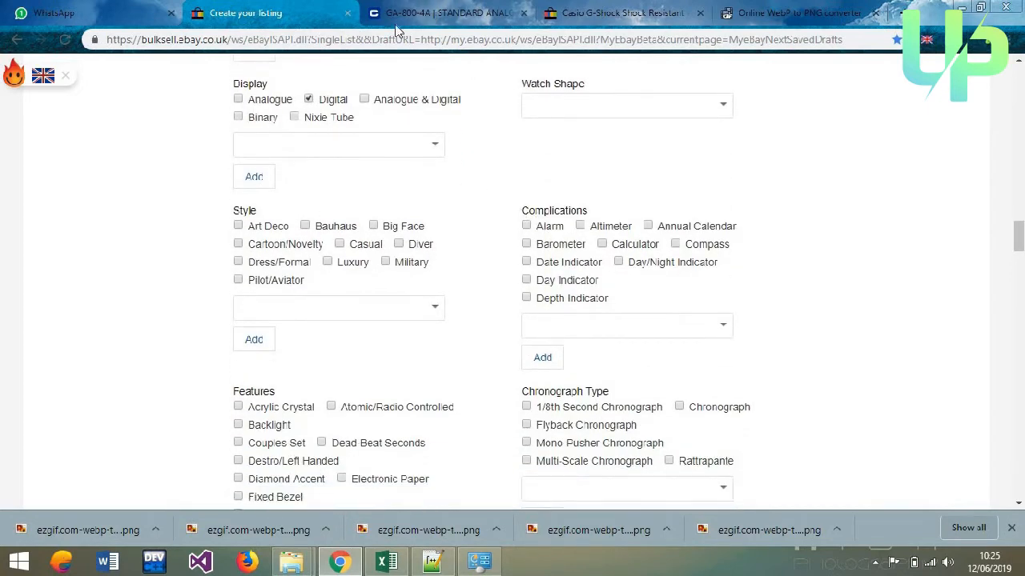
drag(1017, 236, 1018, 121)
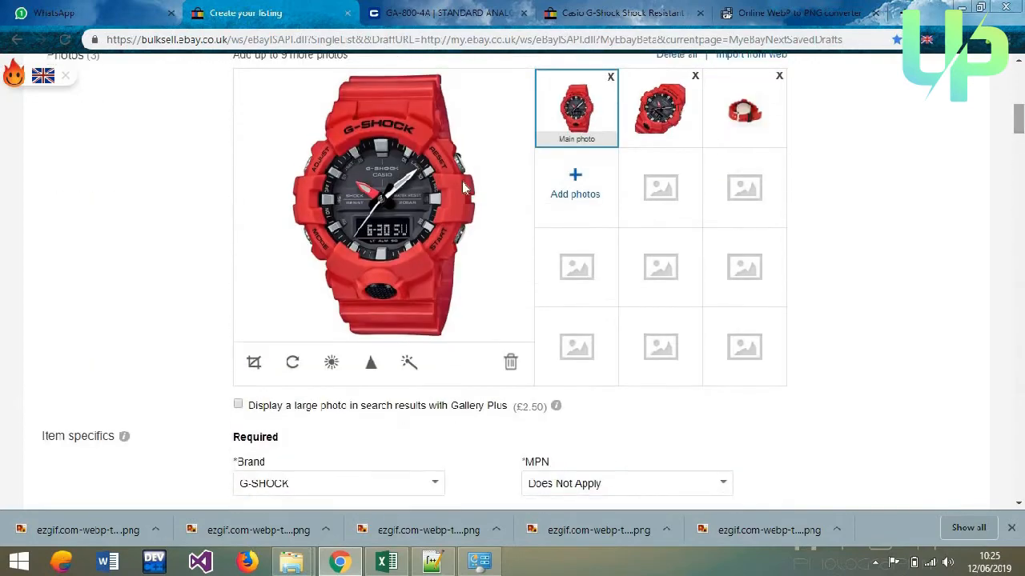
click(383, 239)
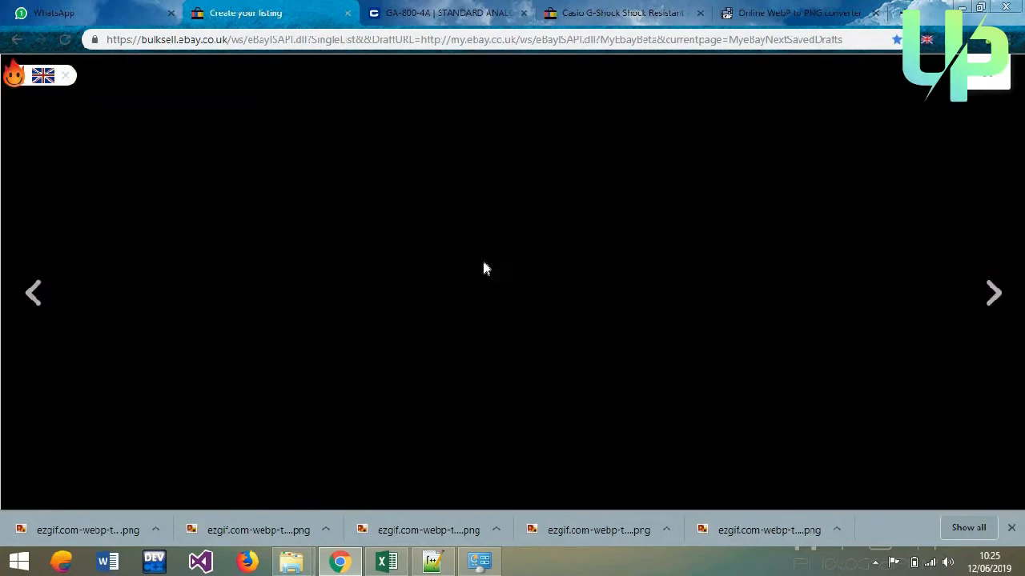
click(976, 94)
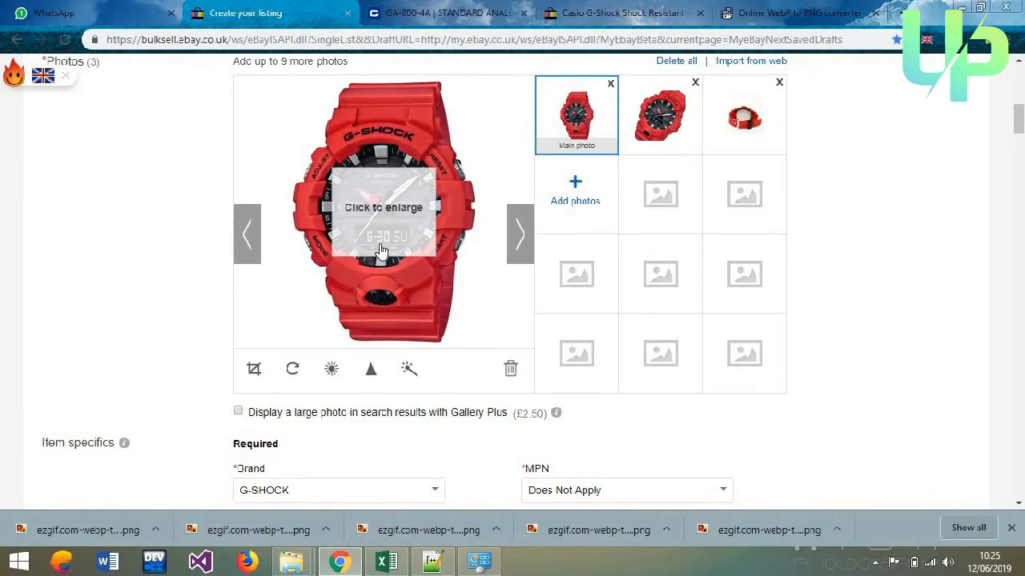
scroll(512, 280, down, 15)
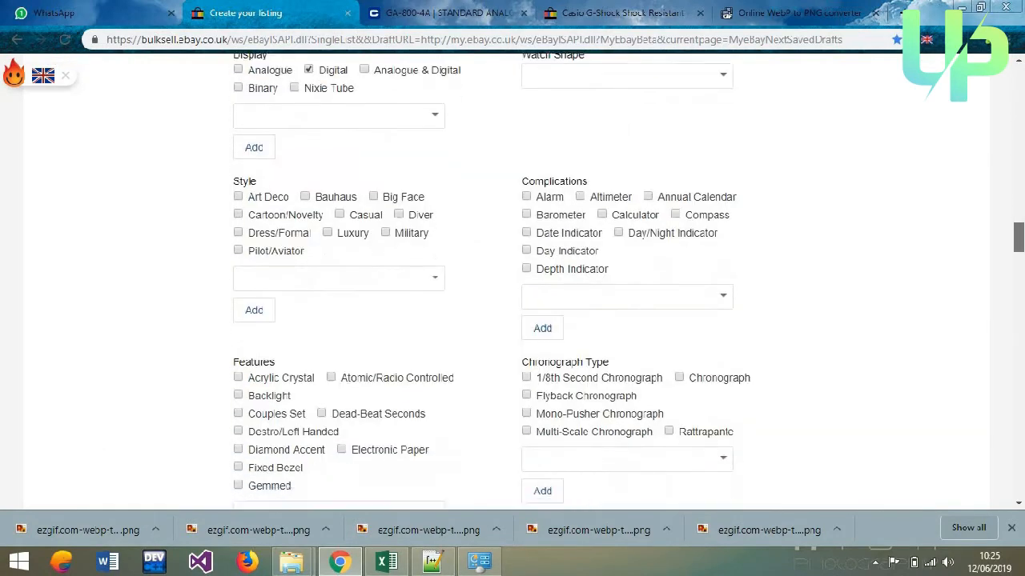
scroll(451, 235, up, 2)
click(373, 198)
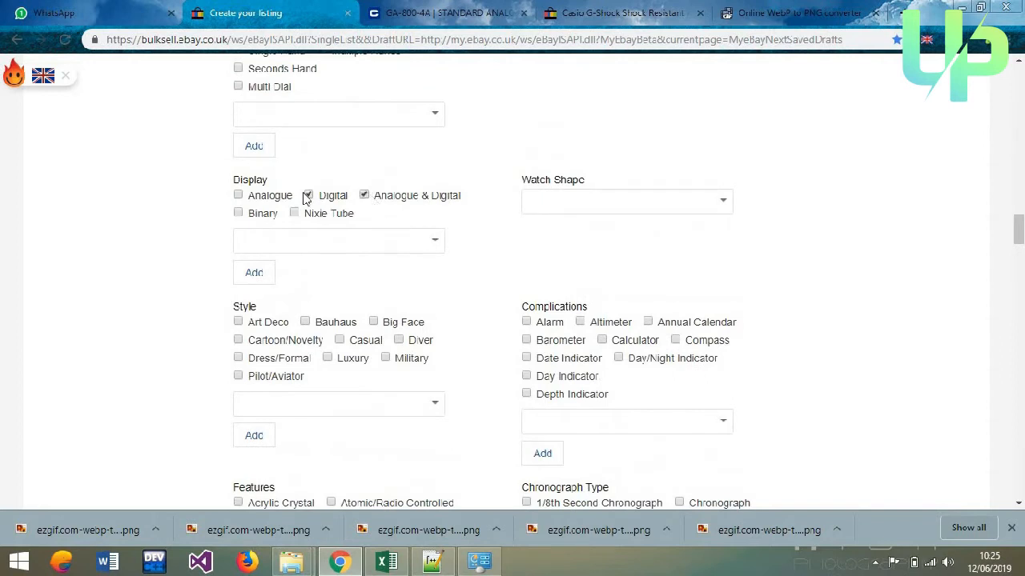
click(278, 196)
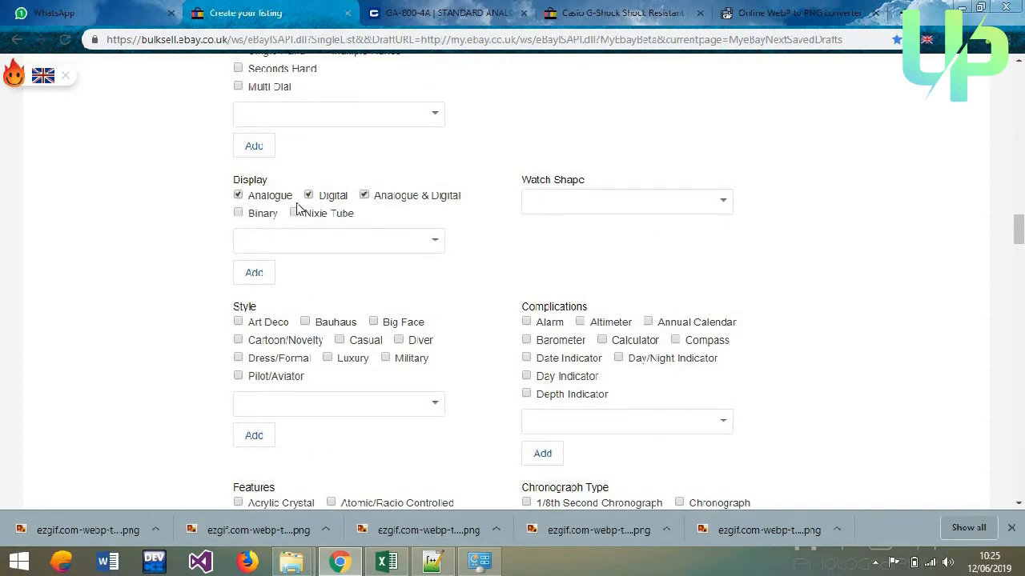
- Check the case outline in the main watch photo and set the draft listing's Watch Shape to Round
click(653, 204)
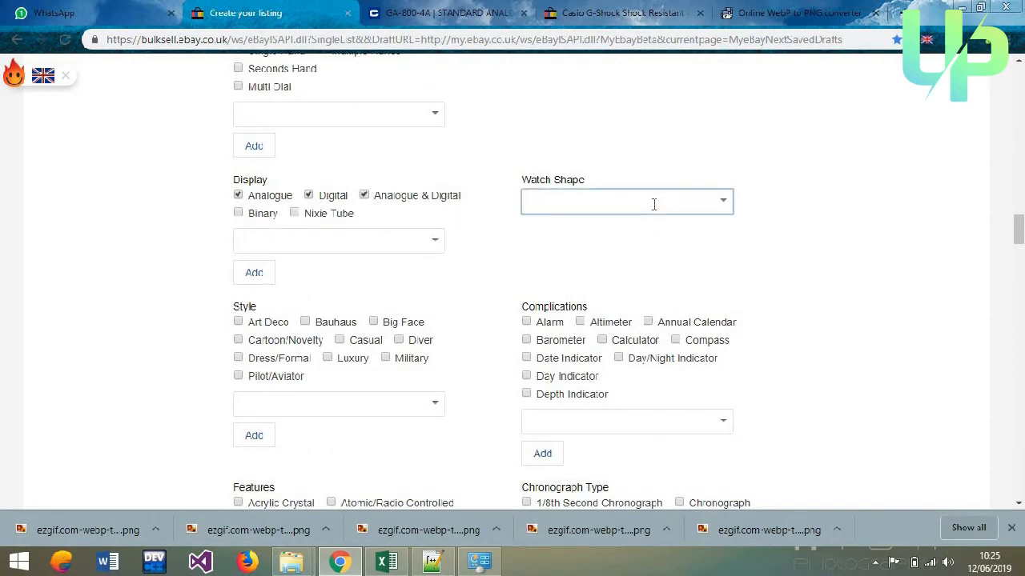
scroll(512, 280, up, 20)
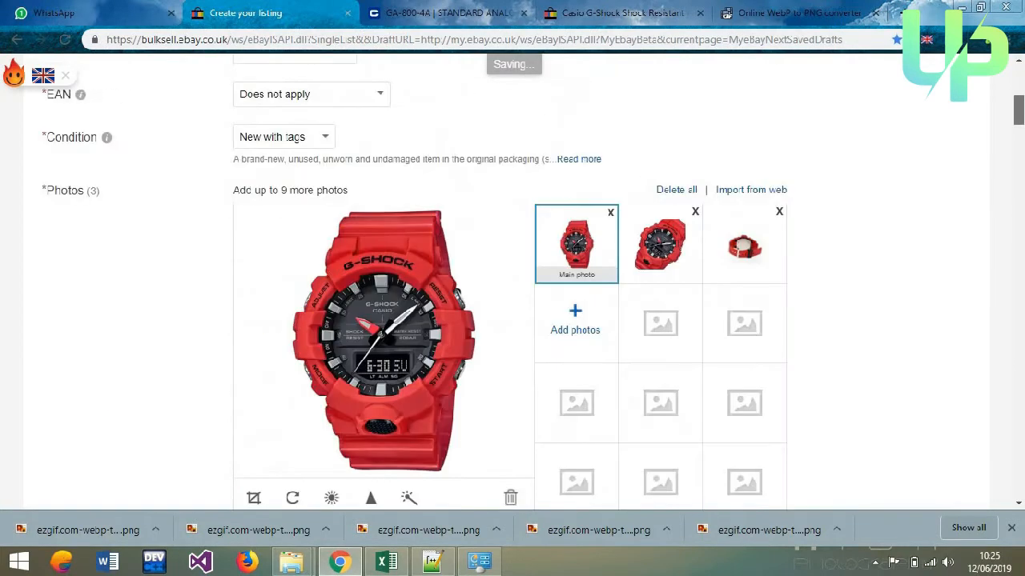
scroll(384, 320, down, 1)
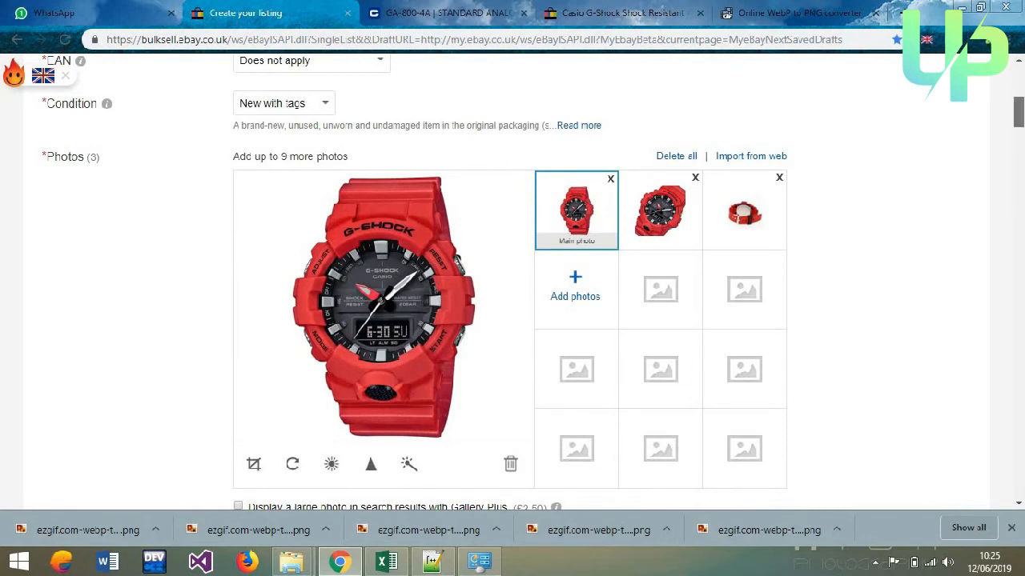
drag(1019, 112, 1018, 178)
scroll(616, 335, down, 8)
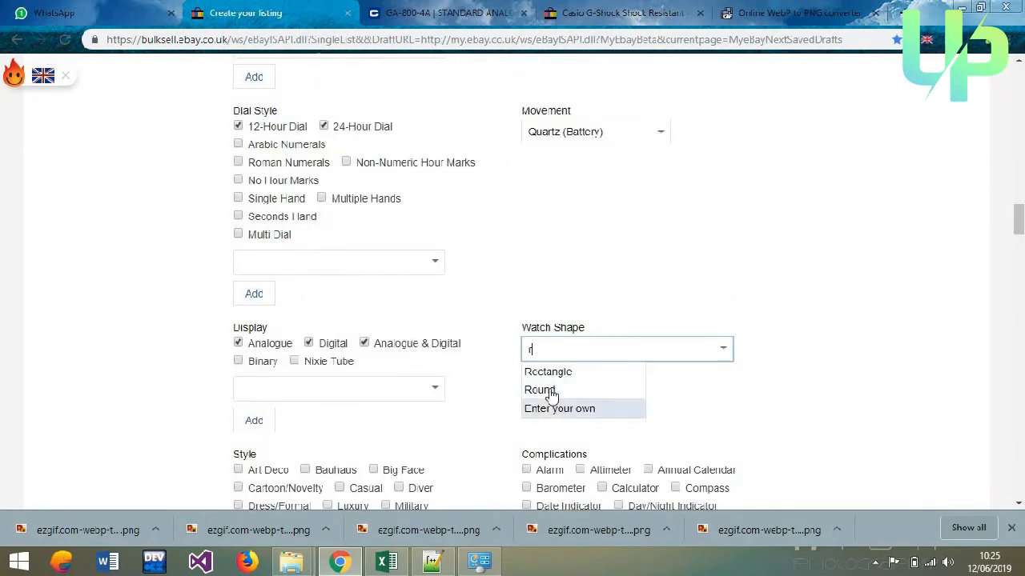
click(540, 390)
- Look up the style on the reference eBay product page and add Sport to the draft listing's Style options
scroll(493, 391, down, 4)
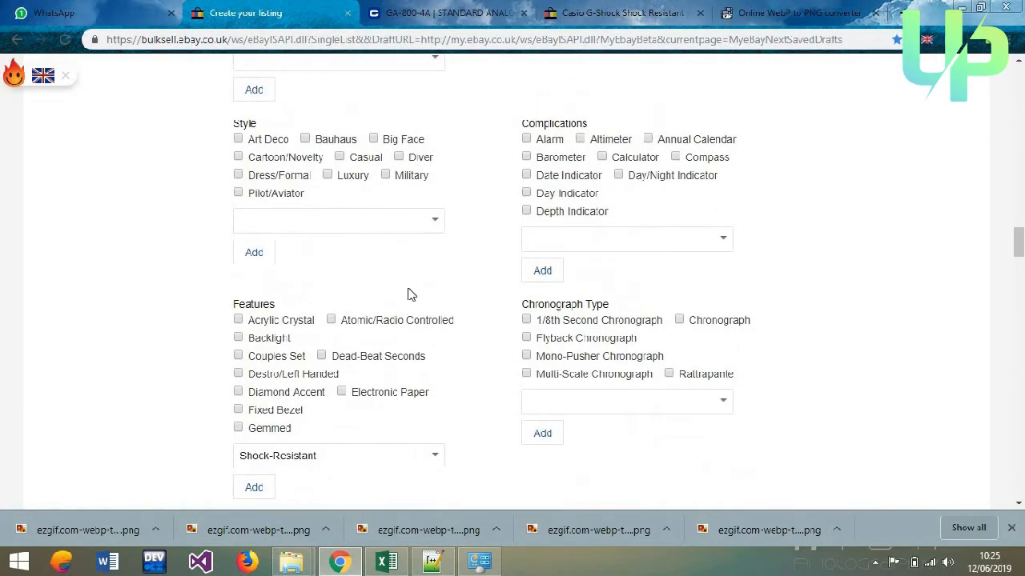
click(442, 8)
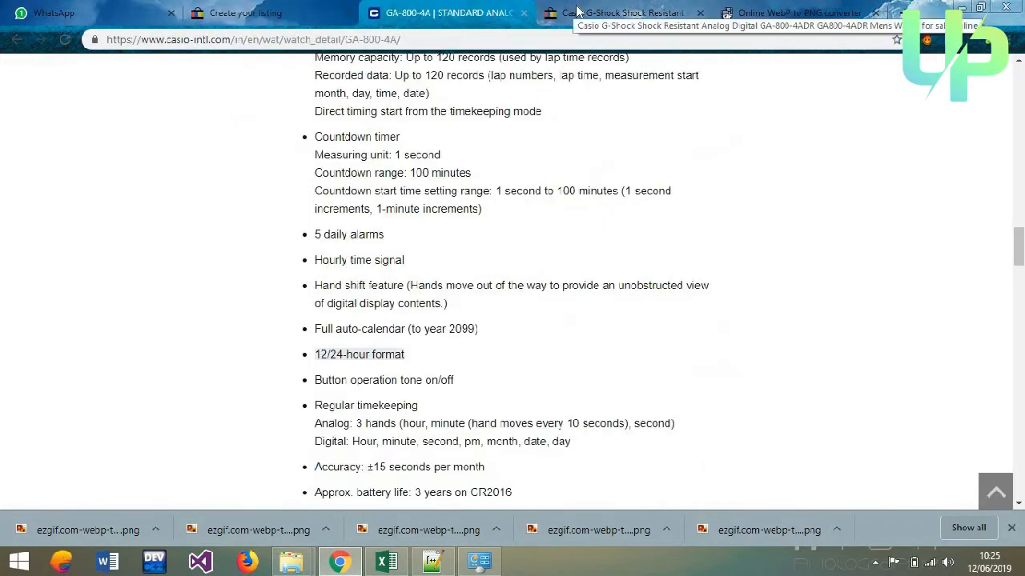
click(578, 9)
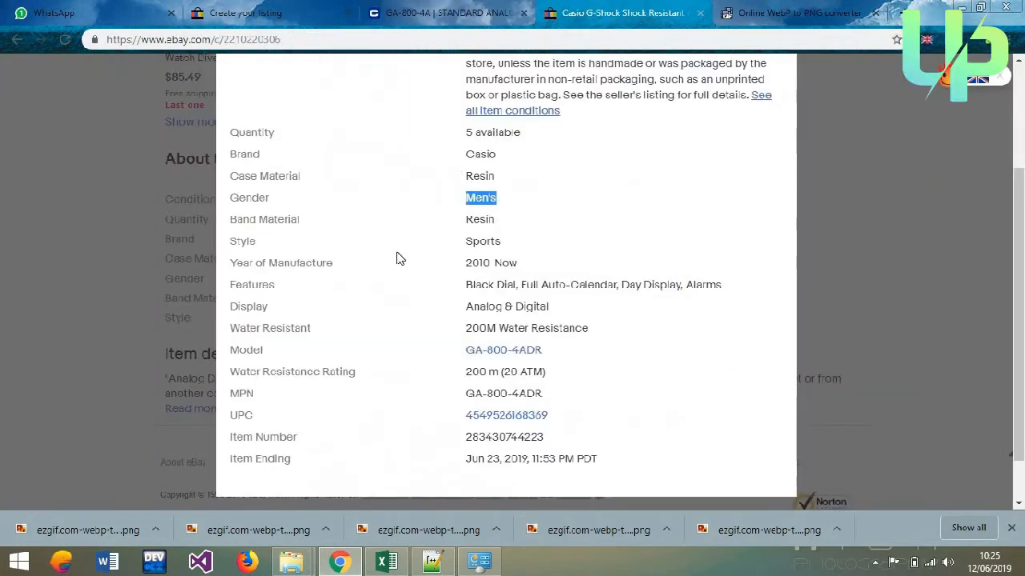
click(478, 240)
click(274, 9)
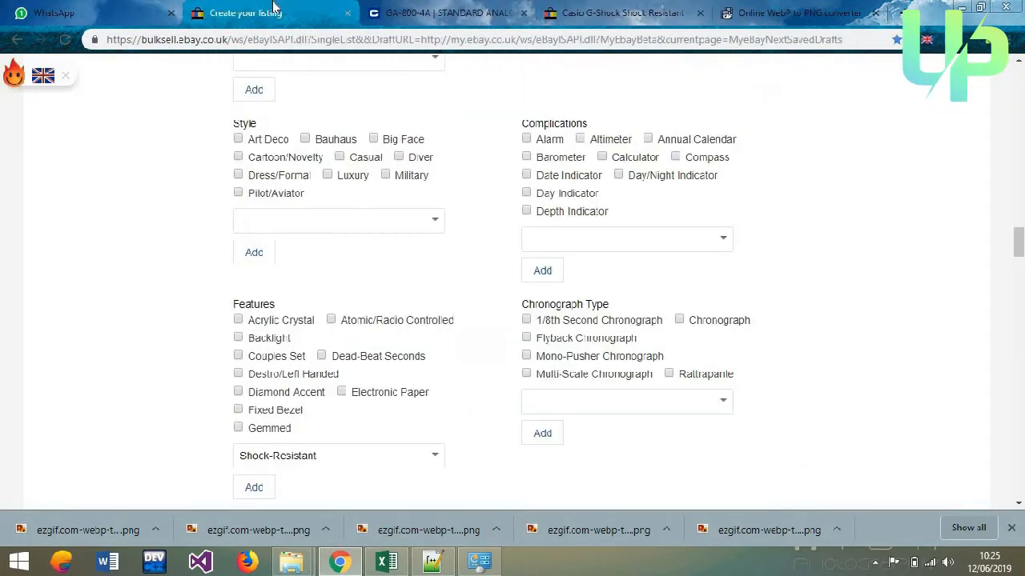
click(337, 224)
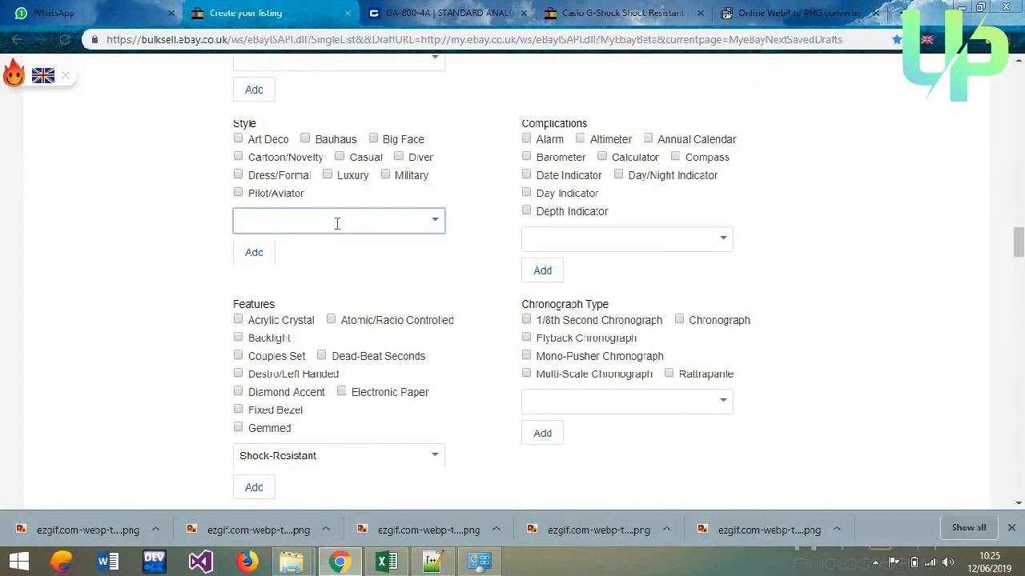
text(sp)
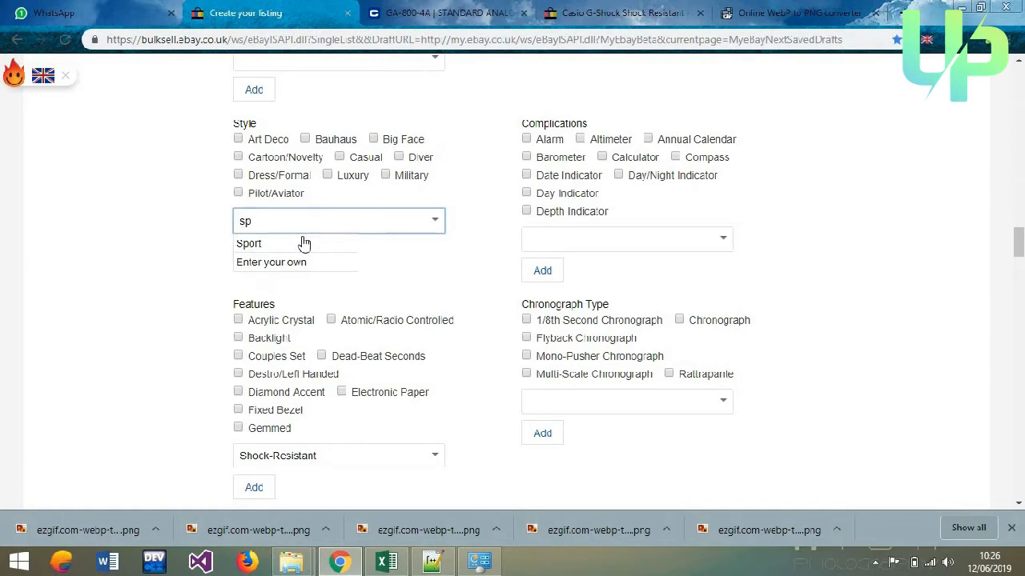
click(304, 243)
click(248, 255)
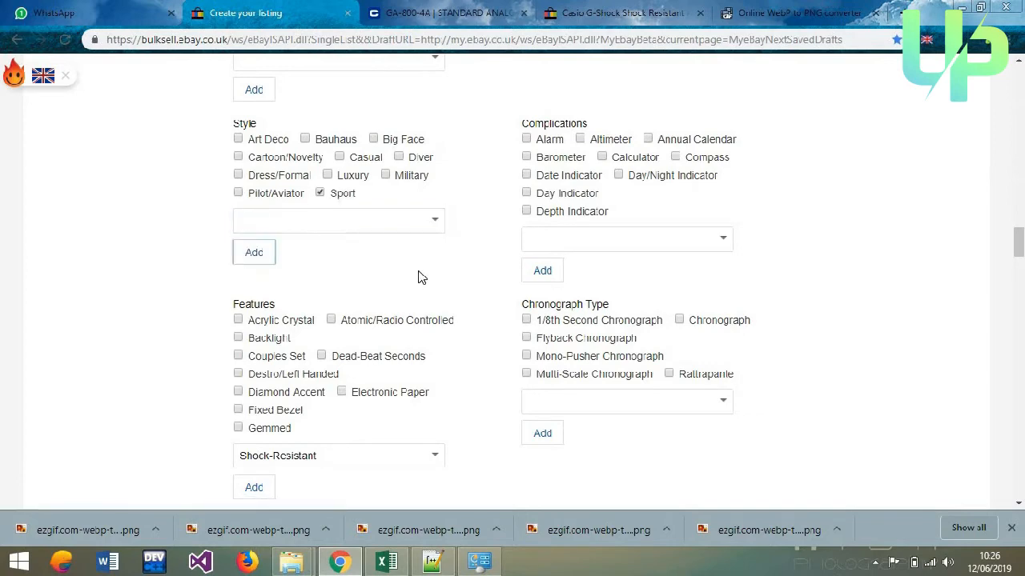
- Read the Casio specifications for alarm, calendar, timer and stopwatch functions that match the draft listing's Complications options
click(448, 13)
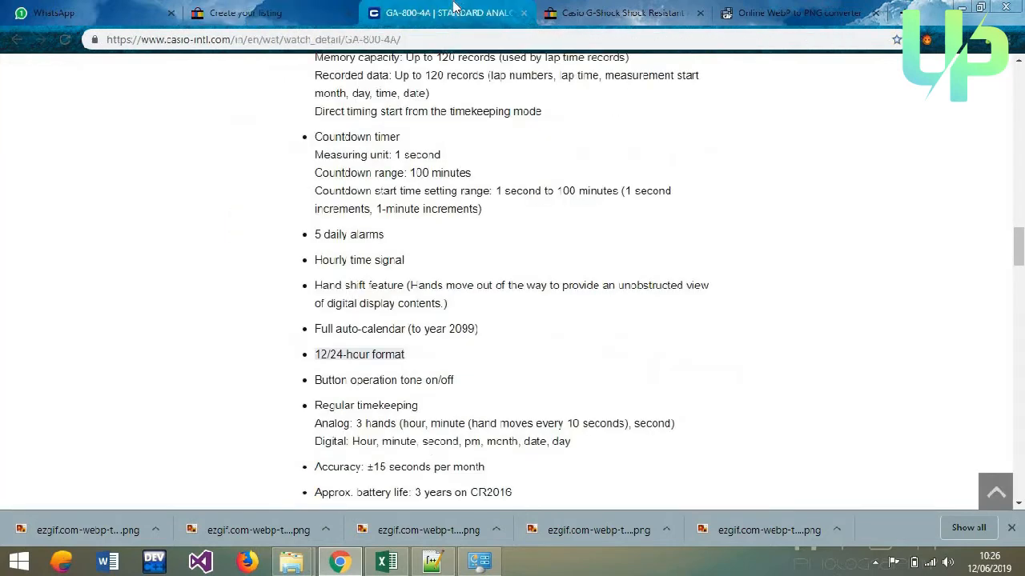
scroll(193, 202, up, 3)
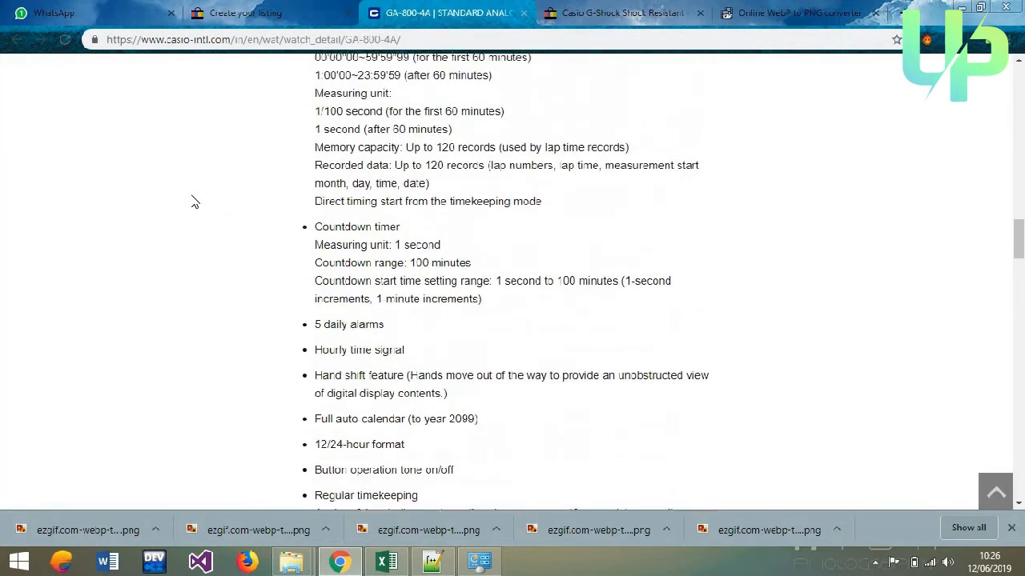
scroll(192, 203, up, 3)
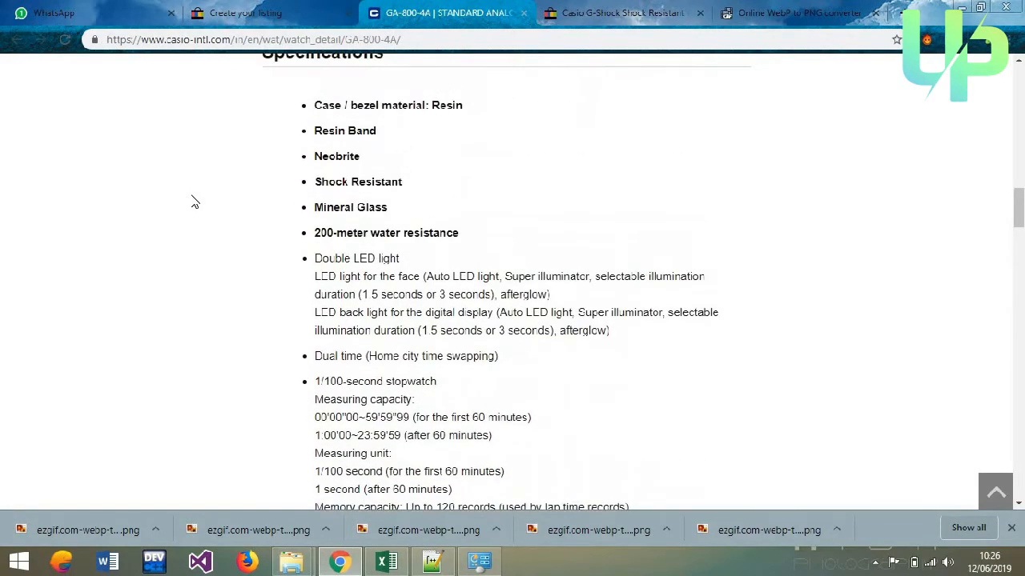
scroll(192, 203, down, 2)
scroll(192, 203, up, 1)
scroll(192, 202, down, 1)
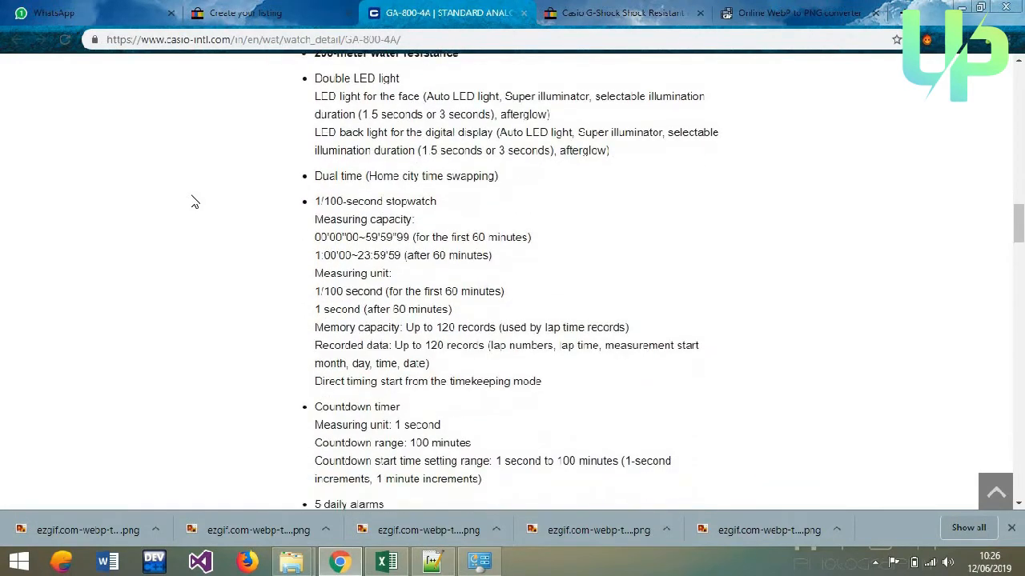
scroll(192, 203, down, 1)
scroll(192, 203, up, 2)
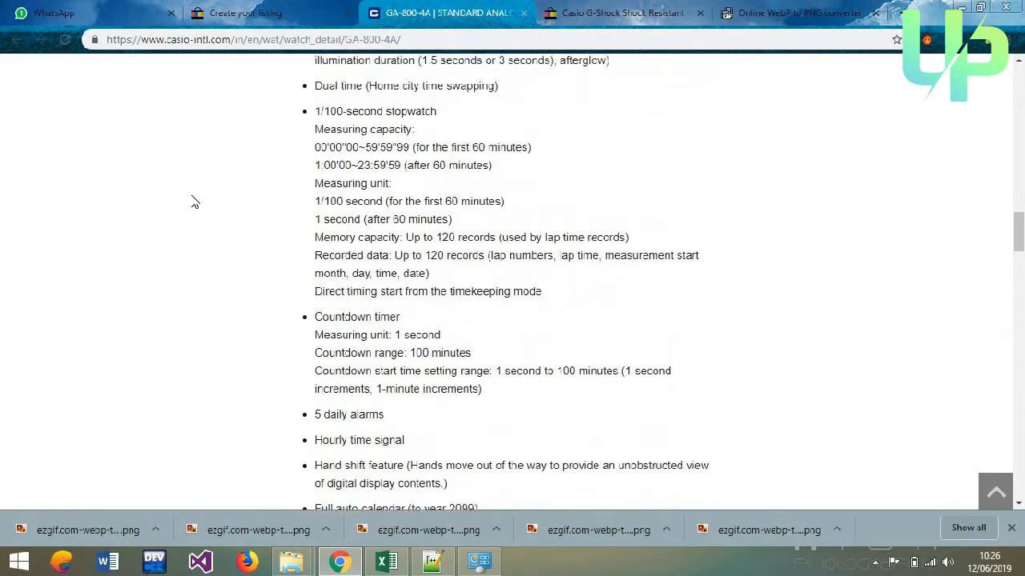
click(297, 8)
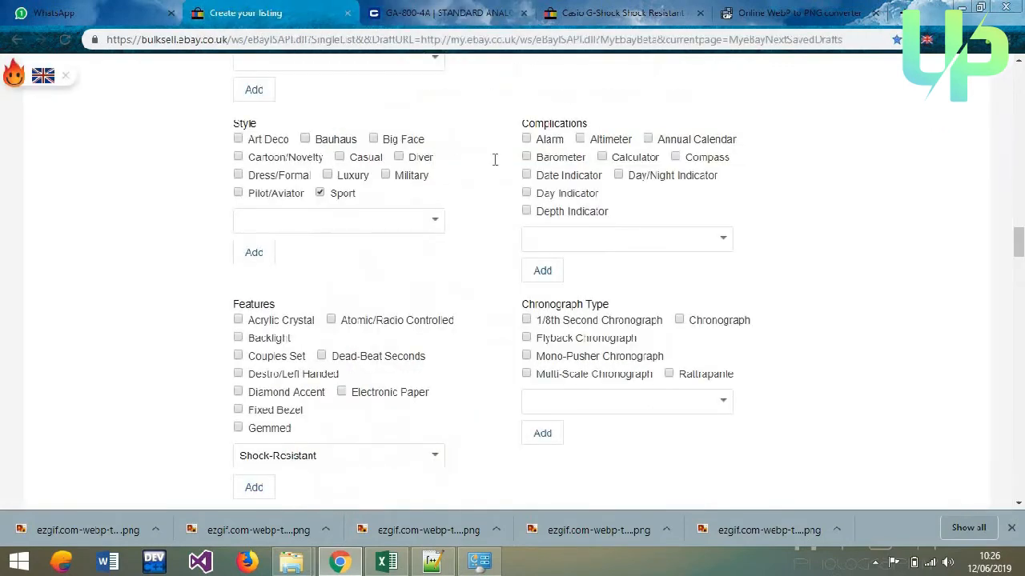
click(432, 9)
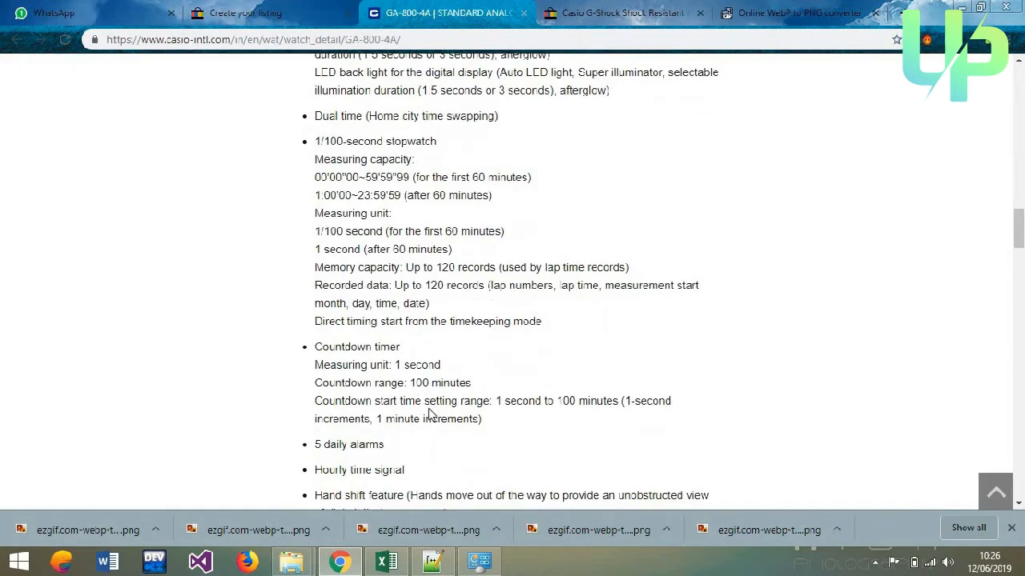
drag(318, 449, 409, 443)
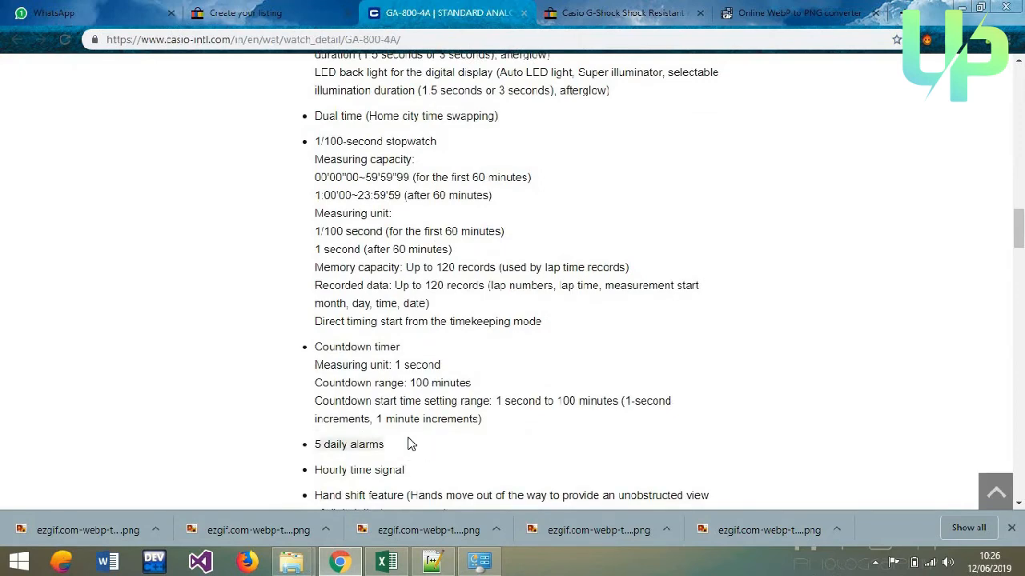
- Select Alarm, Annual Calendar, Date Indicator and Day Indicator under the draft listing's Complications
click(250, 8)
click(526, 138)
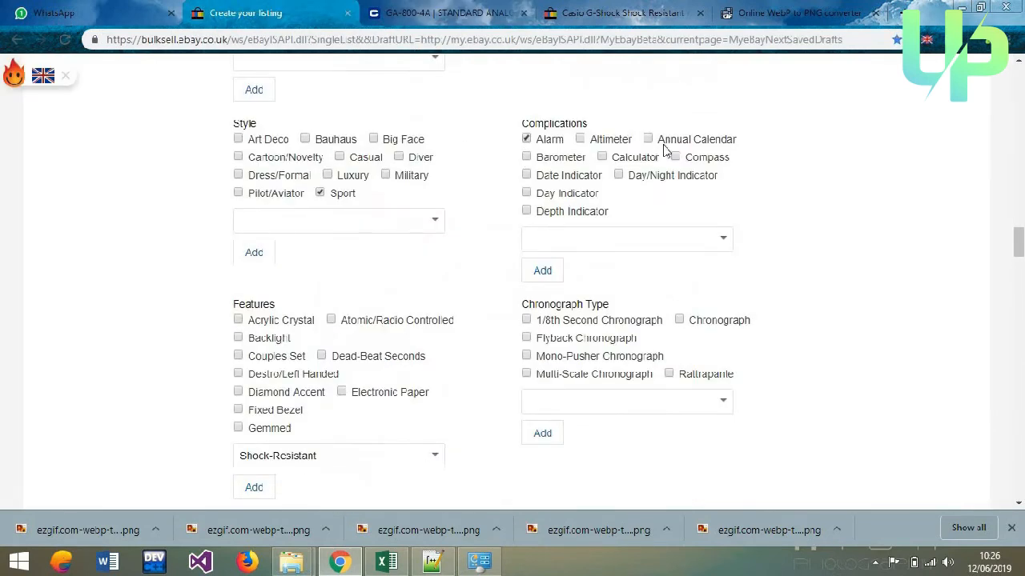
click(649, 140)
click(538, 177)
click(554, 196)
- Add World Time and a custom Stopwatch entry to the draft listing's Complications
click(633, 238)
text(wo)
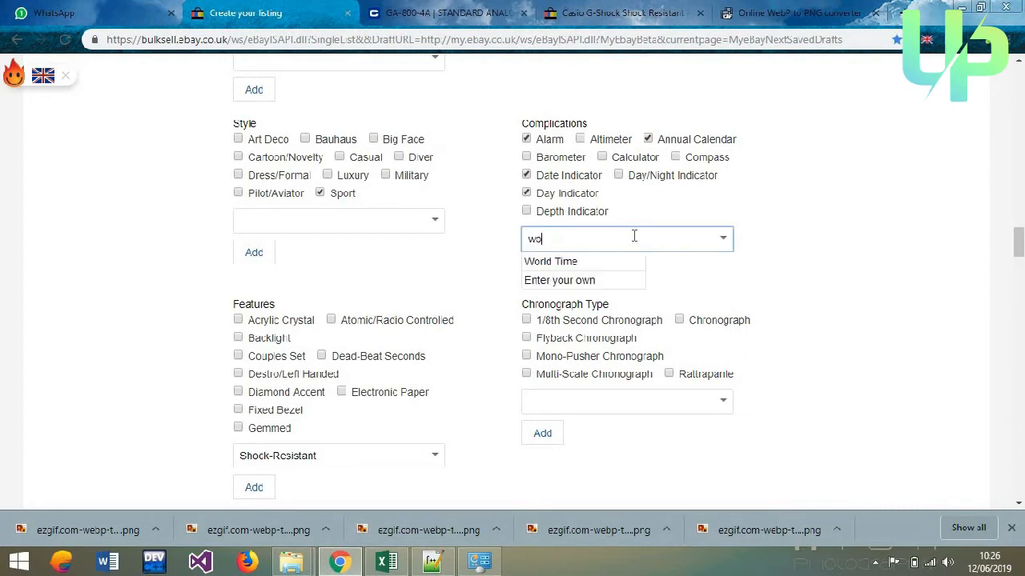
click(585, 264)
click(541, 271)
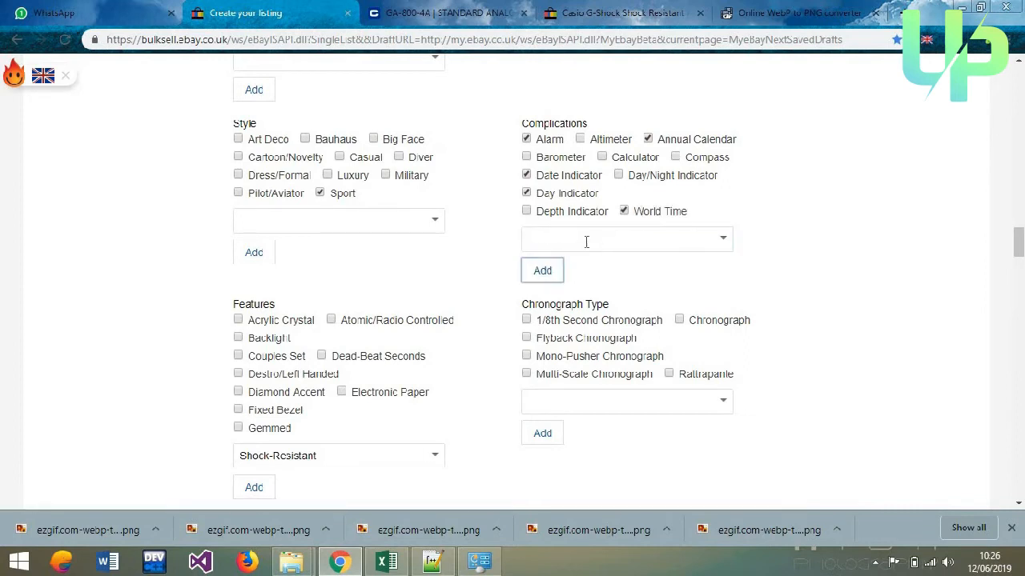
click(582, 240)
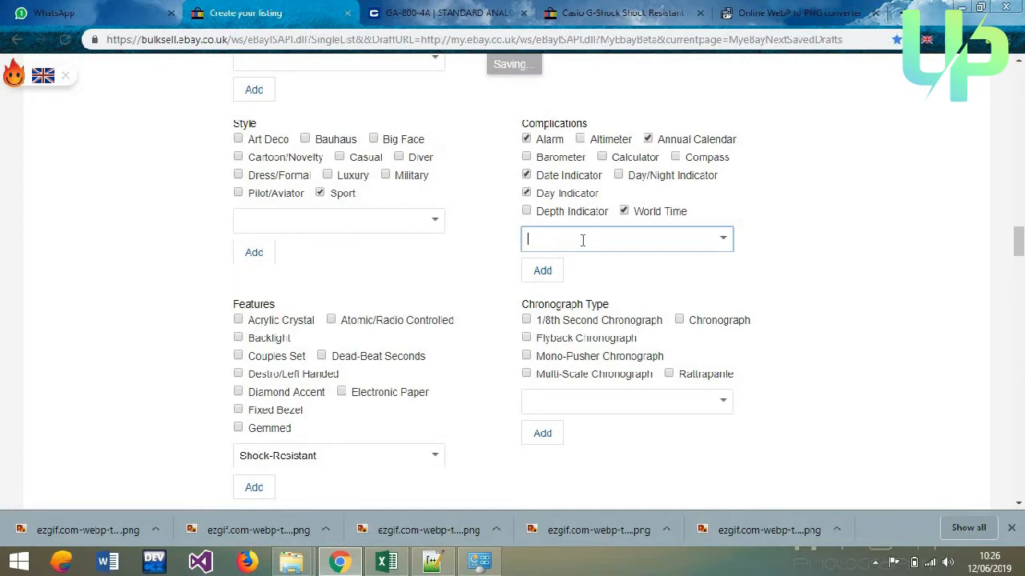
text(Stopwatch)
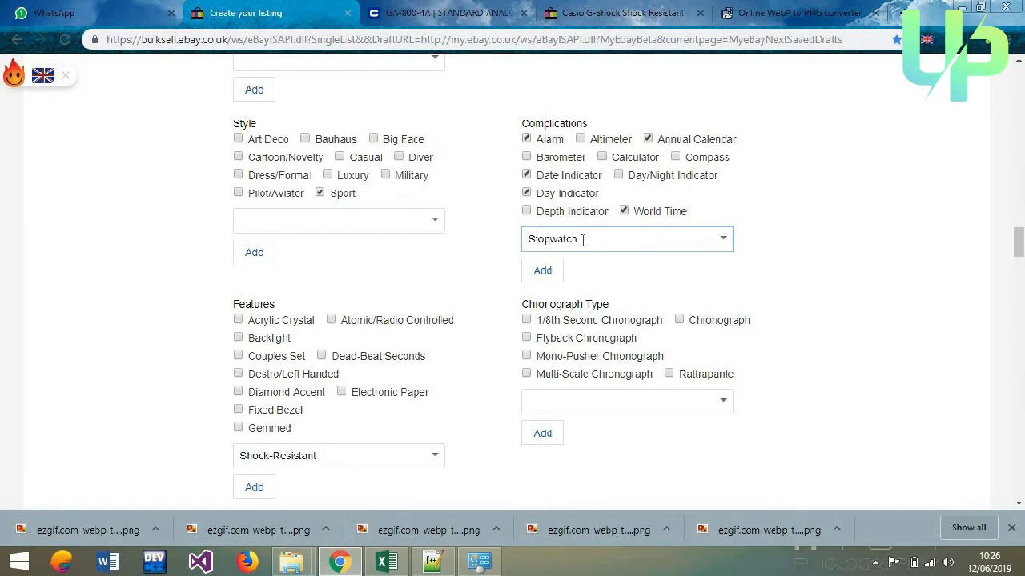
click(542, 272)
- Add a custom Countdown Timer entry to the draft listing's Complications, with only the first letter of Countdown capitalised
click(613, 238)
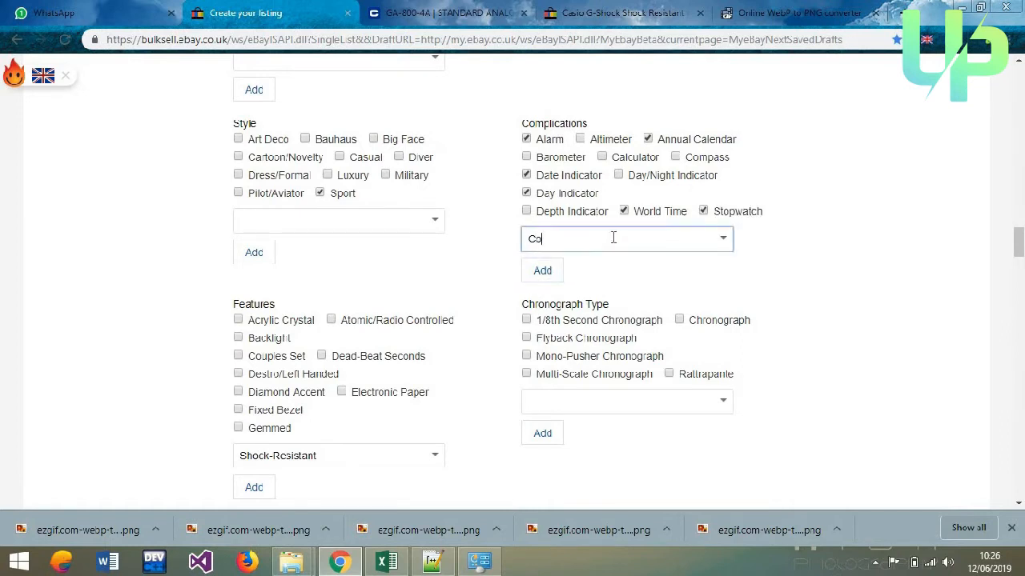
text(CountDown)
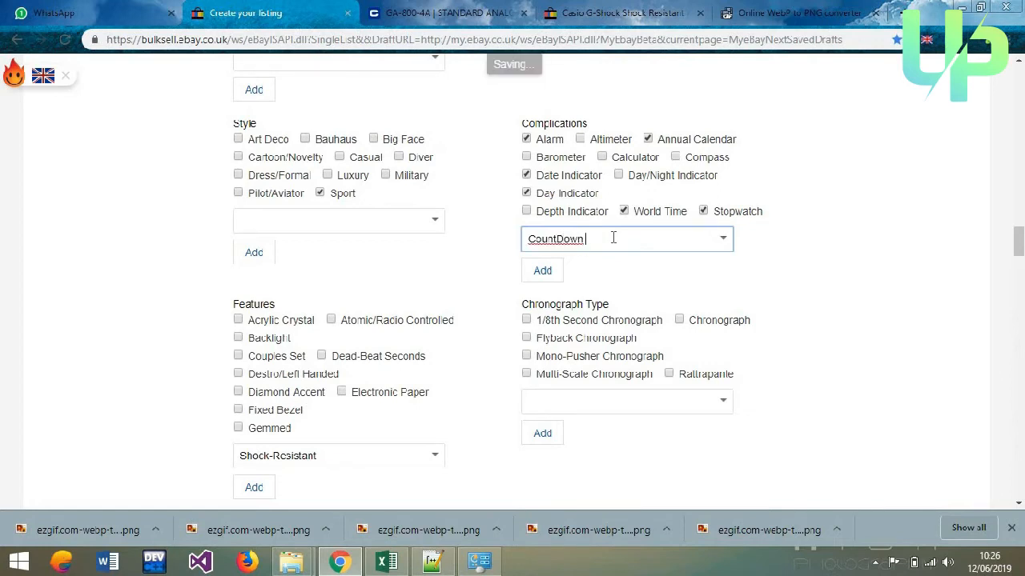
text( Timer)
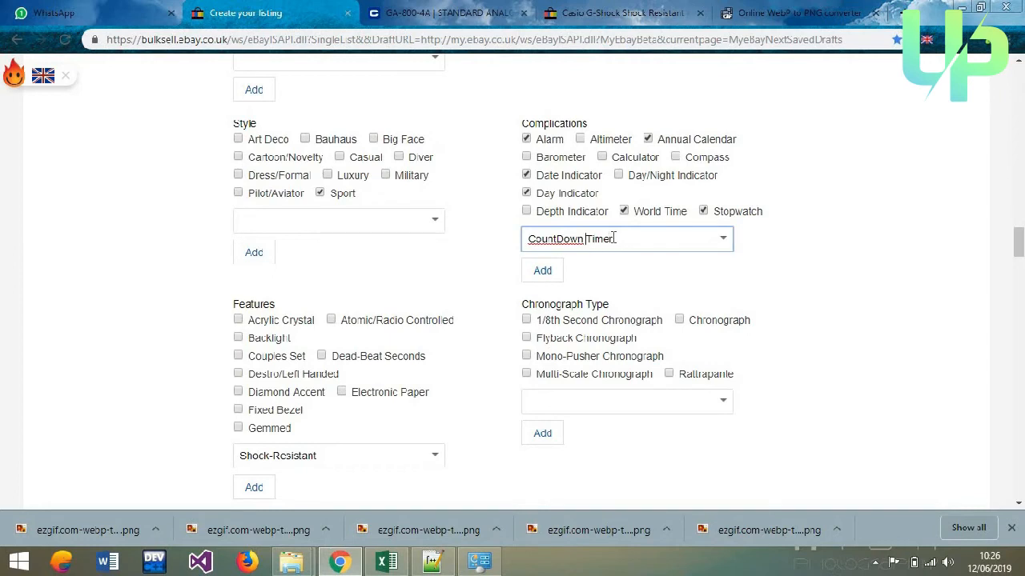
key(Delete)
text(d)
click(540, 272)
- Review the draft listing's title, examining the model number within it
drag(1020, 240, 1015, 84)
drag(1015, 77, 1014, 70)
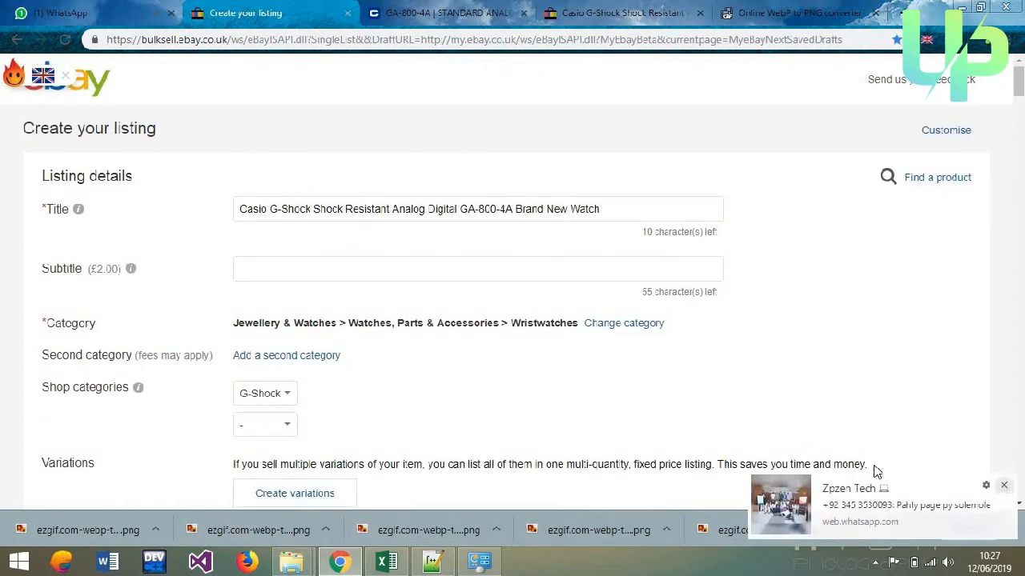
click(269, 207)
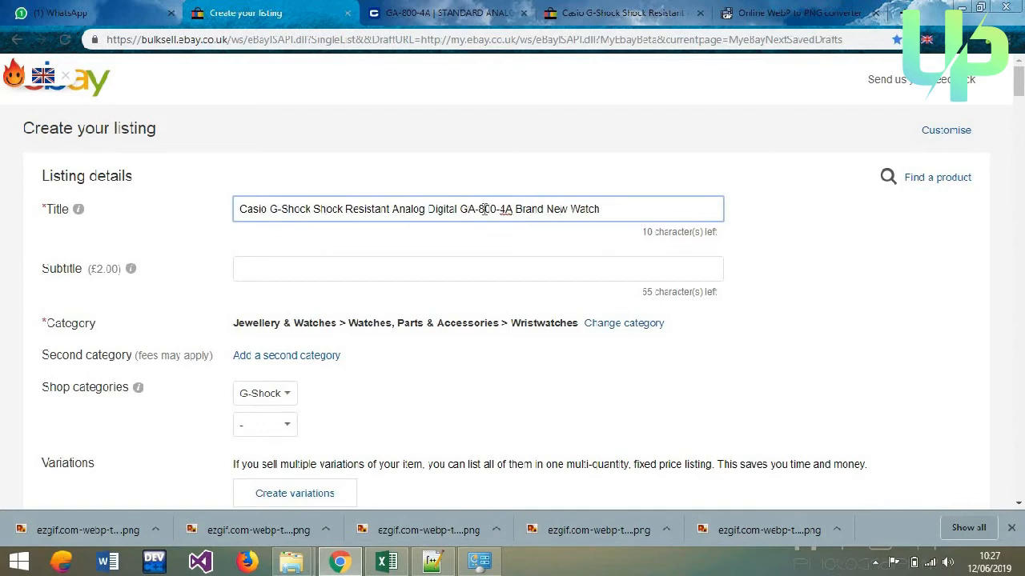
drag(512, 209, 459, 209)
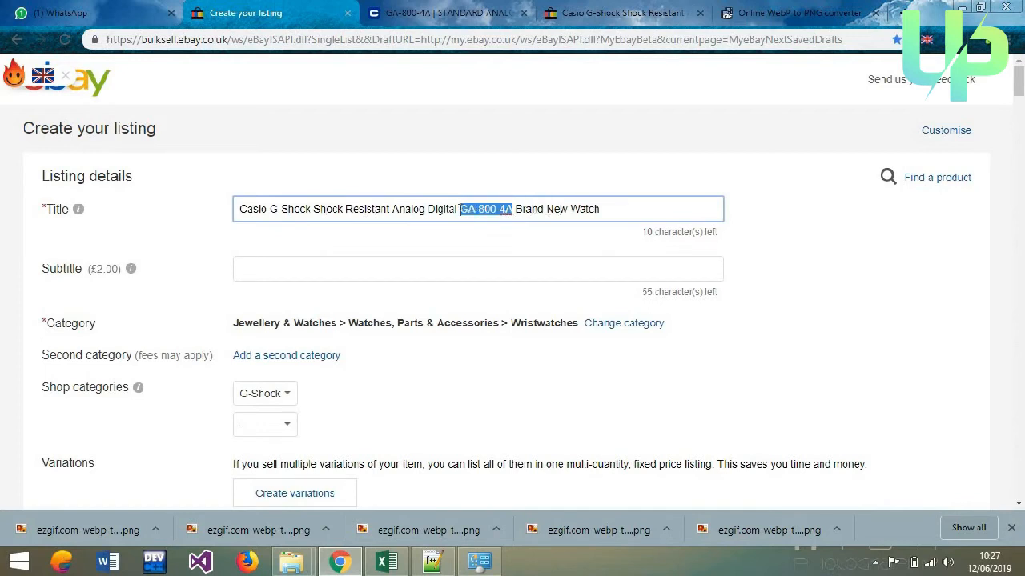
click(606, 209)
click(841, 241)
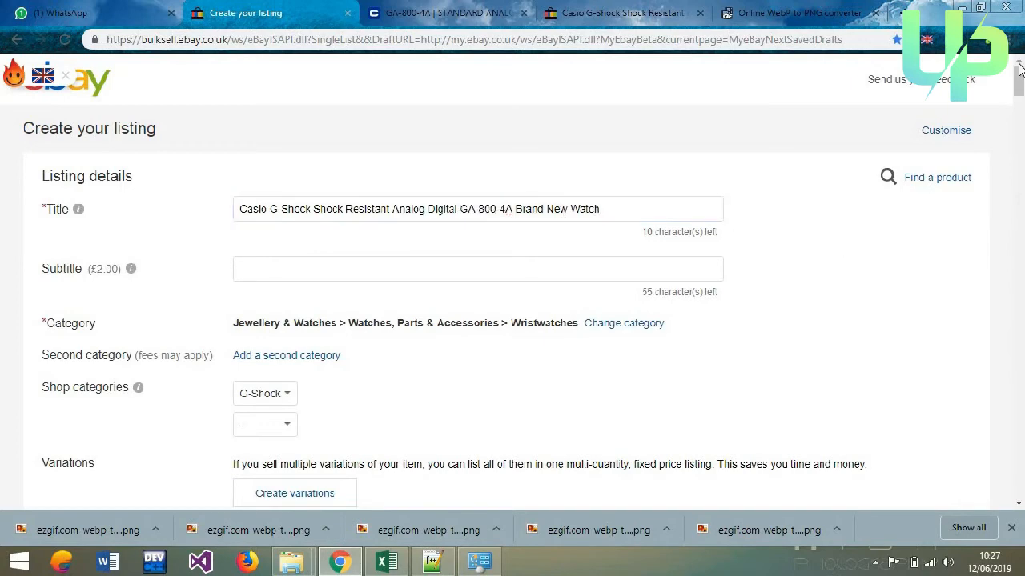
- Select Backlight and add Shock-Resistant and Water-Resistant to the draft listing's Features
scroll(513, 280, down, 10)
scroll(512, 280, down, 10)
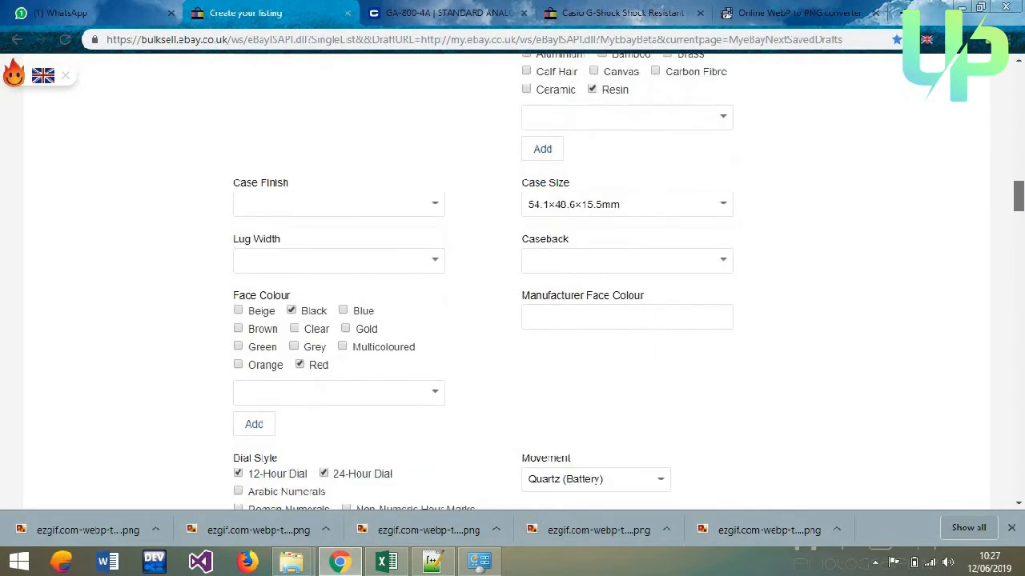
scroll(512, 280, down, 5)
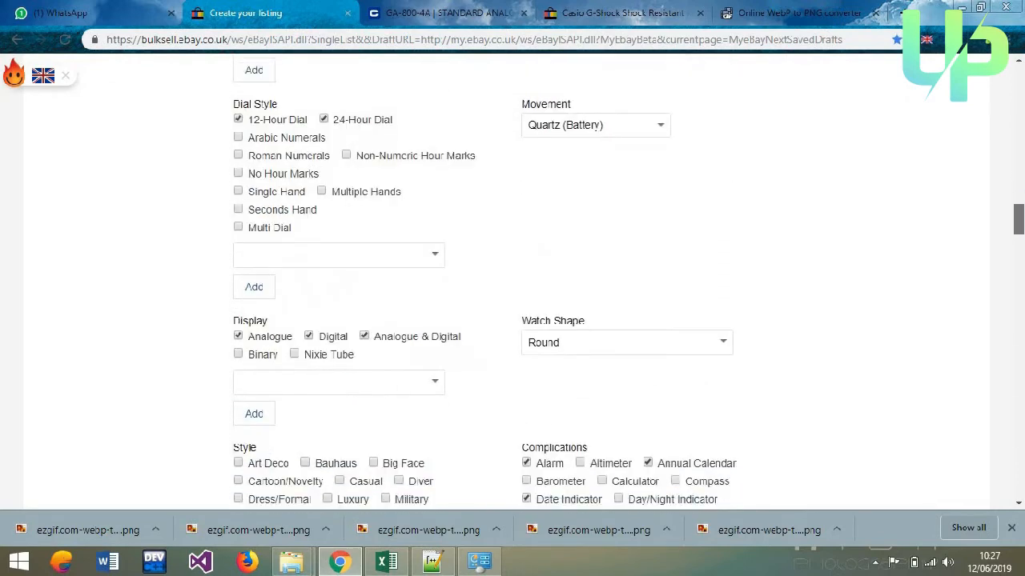
scroll(512, 280, down, 5)
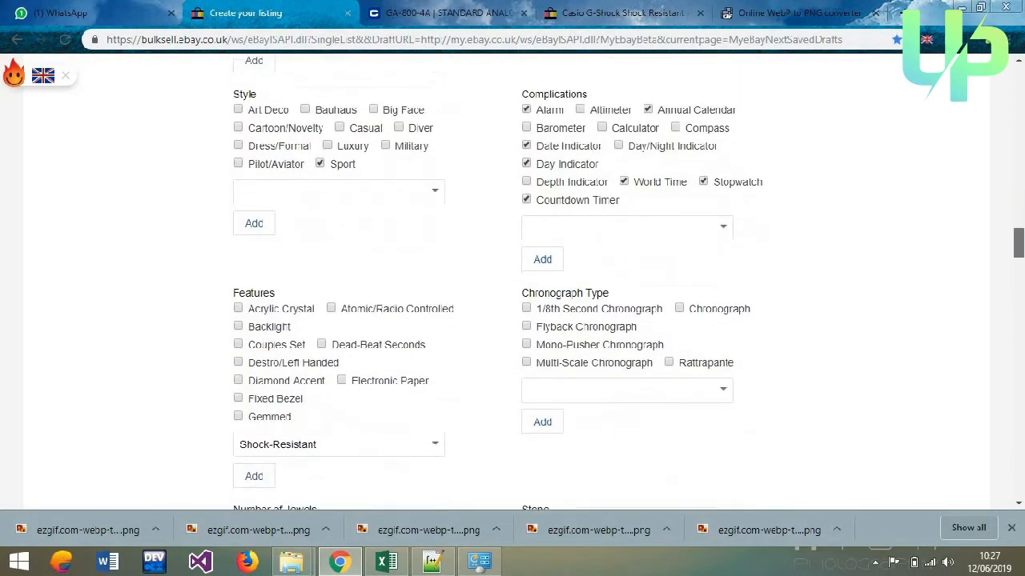
scroll(291, 255, down, 1)
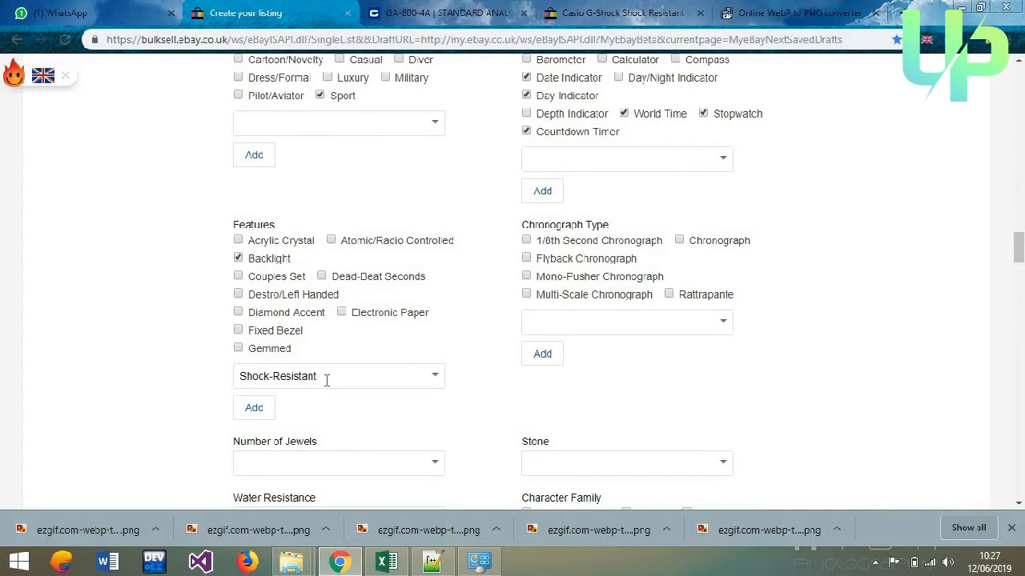
click(261, 408)
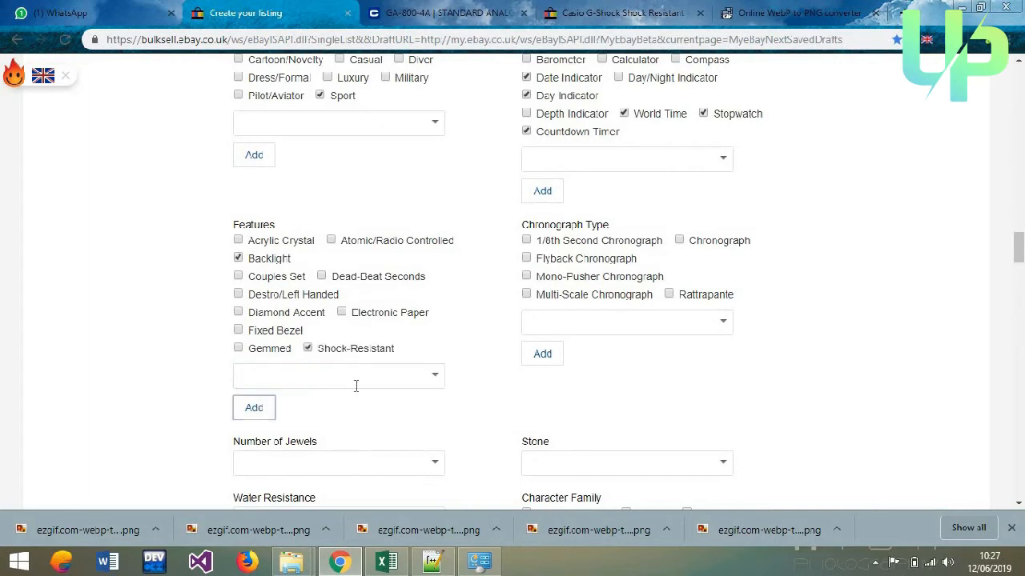
click(356, 386)
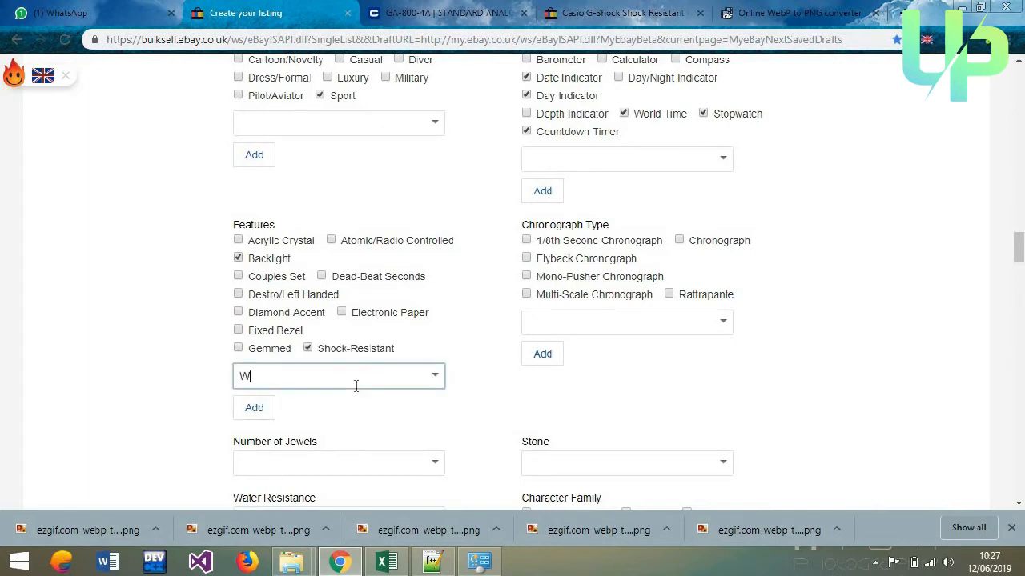
click(294, 402)
click(268, 409)
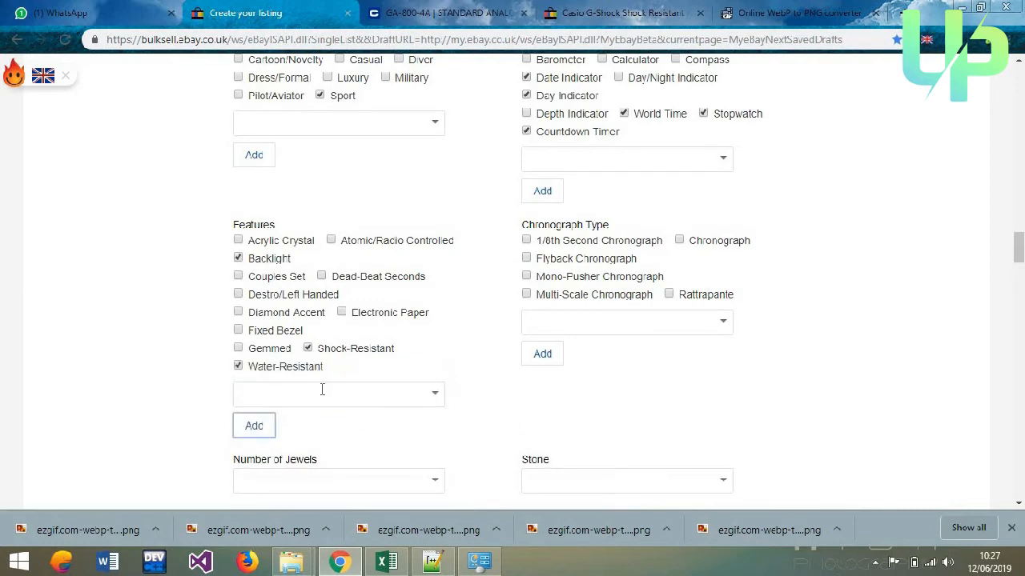
- Add LED Display to the draft listing's Features
click(322, 389)
text(Lre)
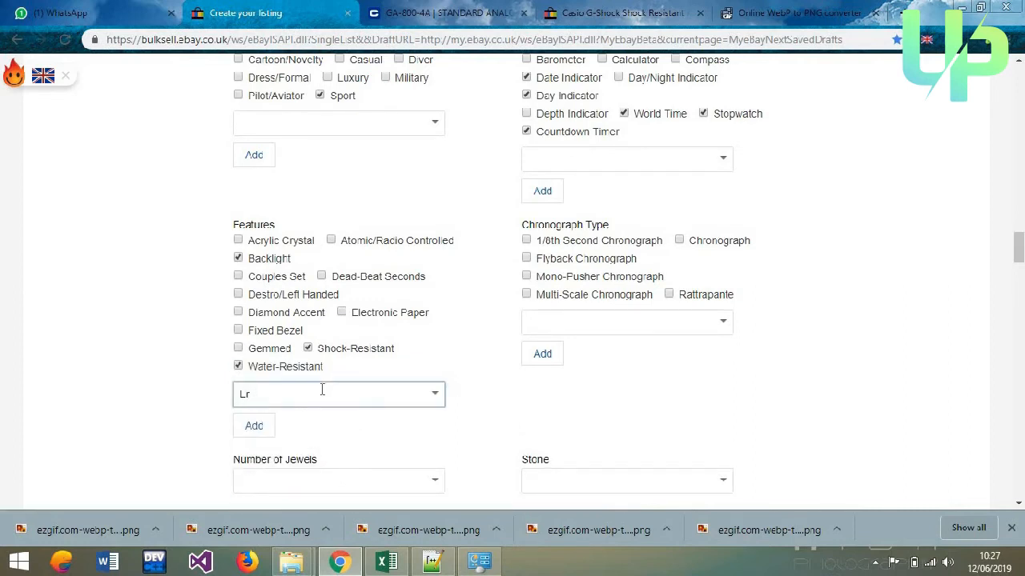
key(BackSpace)
text(e)
click(266, 416)
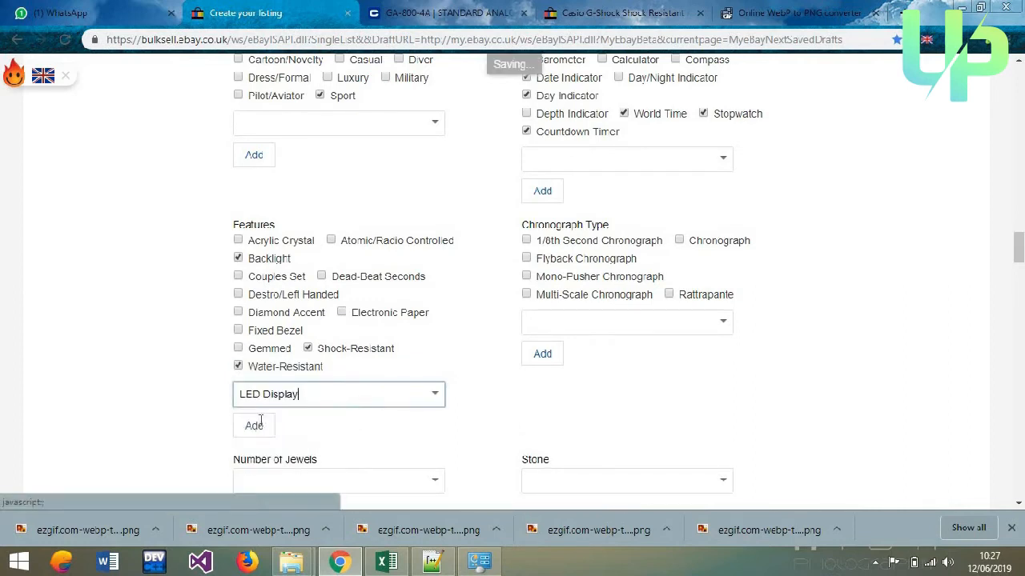
click(255, 424)
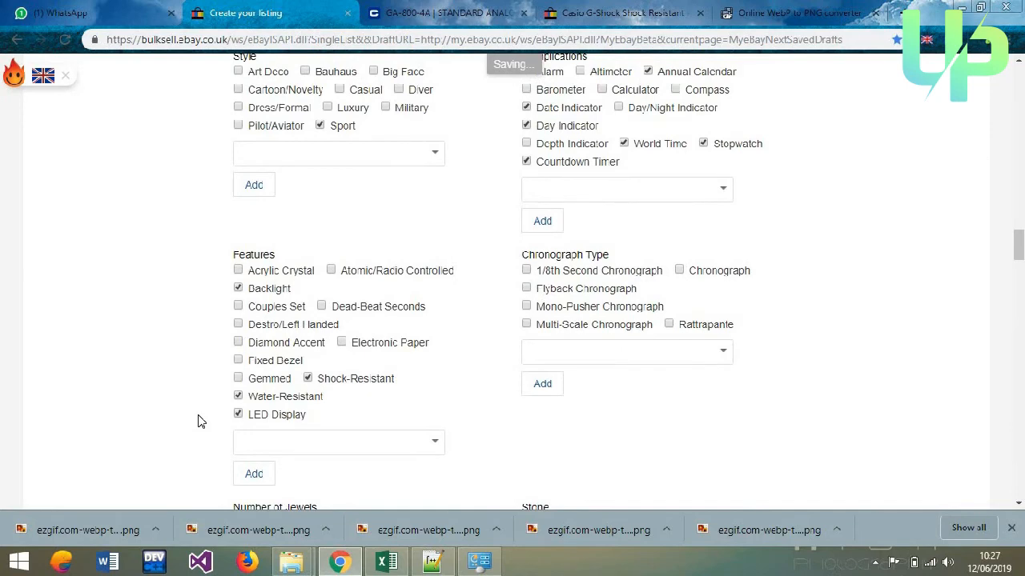
- Set the draft listing's Water Resistance to 200 m (20 ATM) and check the rating in the Casio specifications
scroll(200, 422, down, 3)
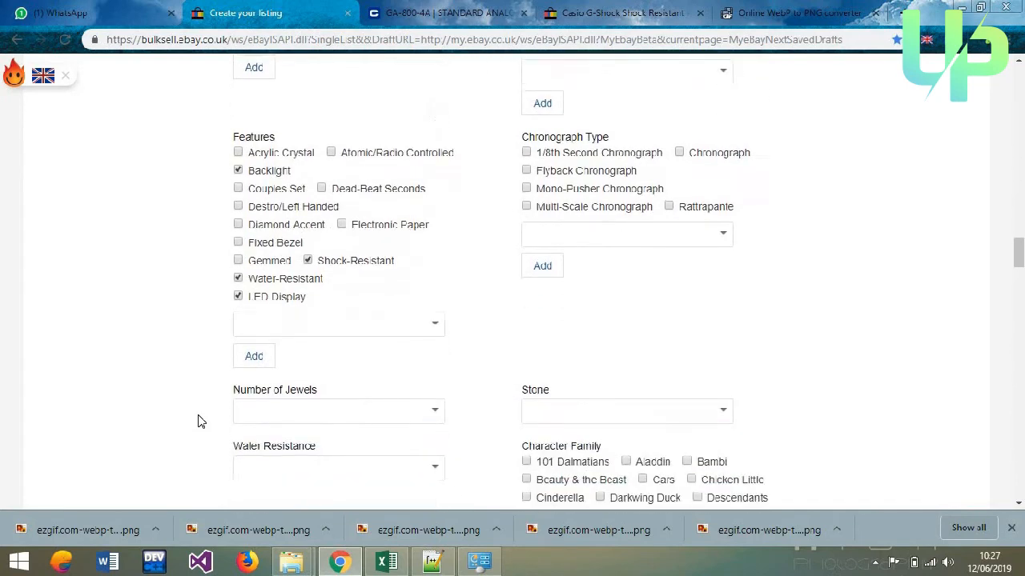
scroll(200, 422, down, 1)
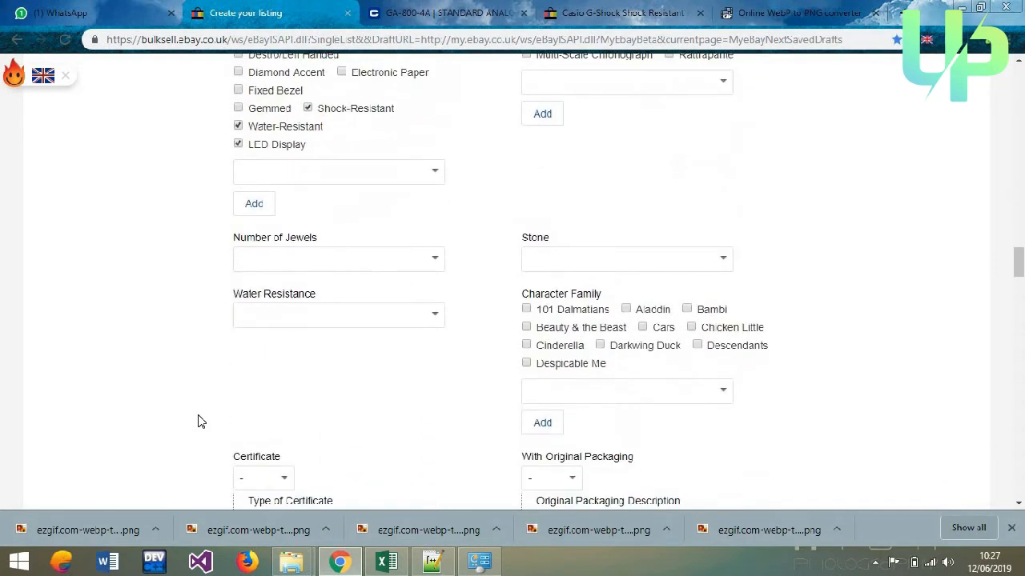
click(383, 315)
text(2)
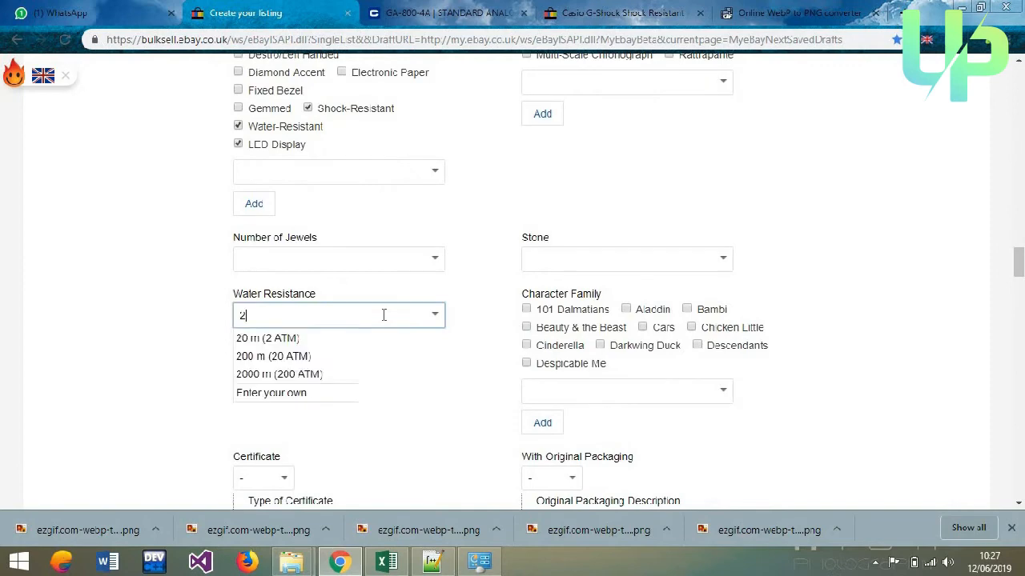
click(309, 357)
click(432, 13)
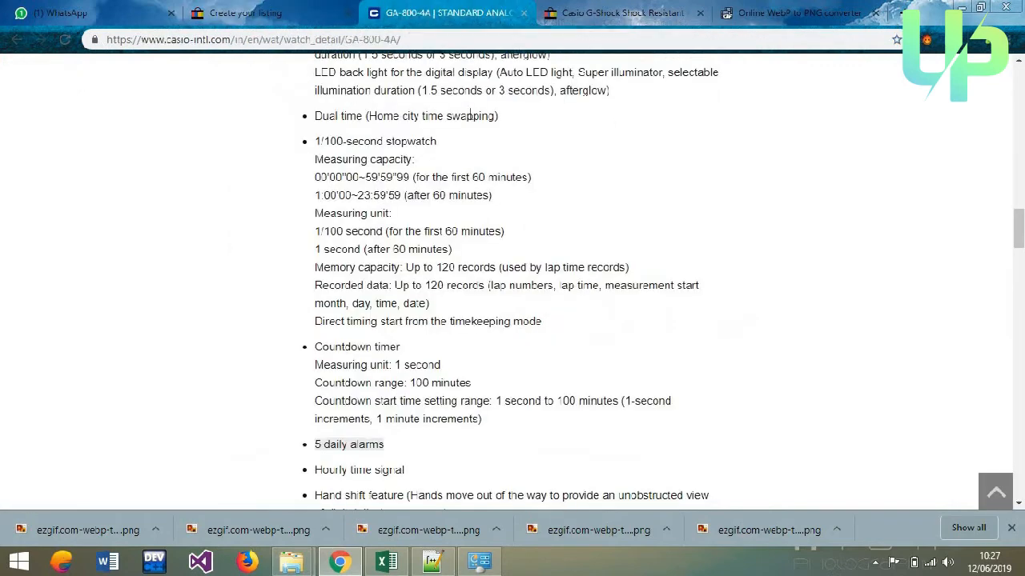
scroll(493, 217, up, 4)
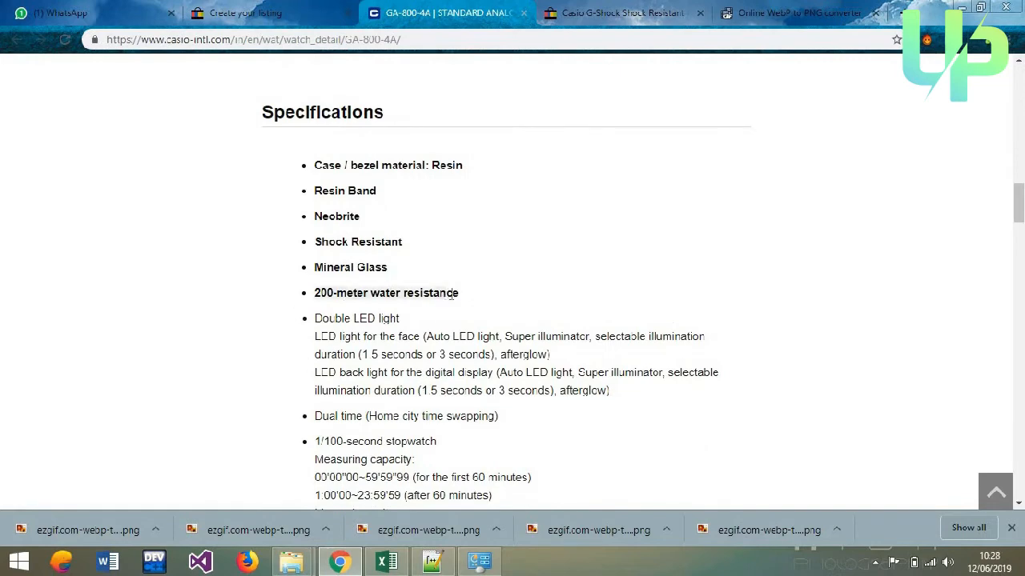
- Paste the HTML template code from vos.html into the draft listing's item description as HTML, and display it in Standard view
click(244, 11)
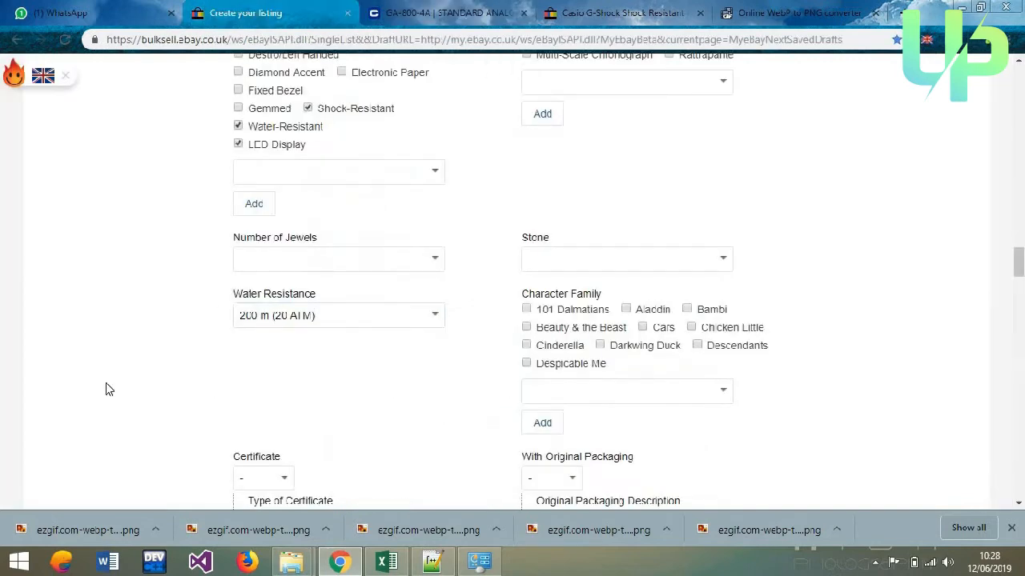
scroll(110, 389, down, 1)
scroll(106, 385, down, 6)
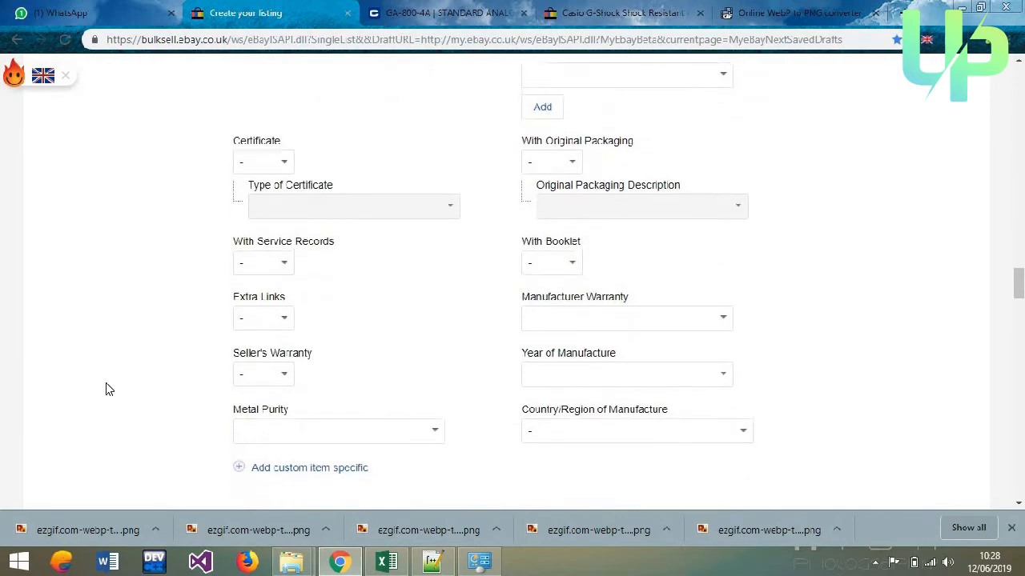
scroll(106, 385, down, 3)
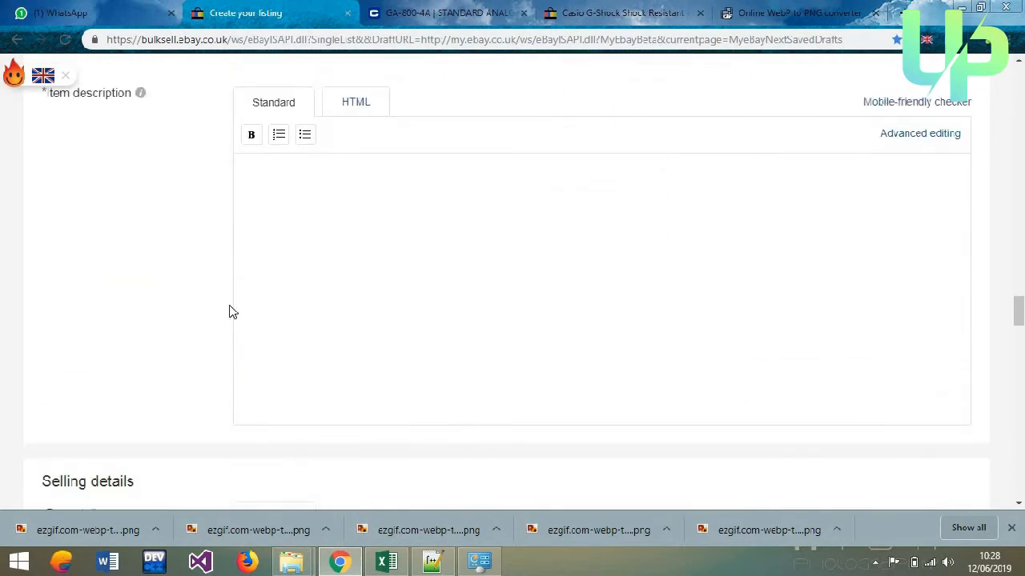
click(374, 107)
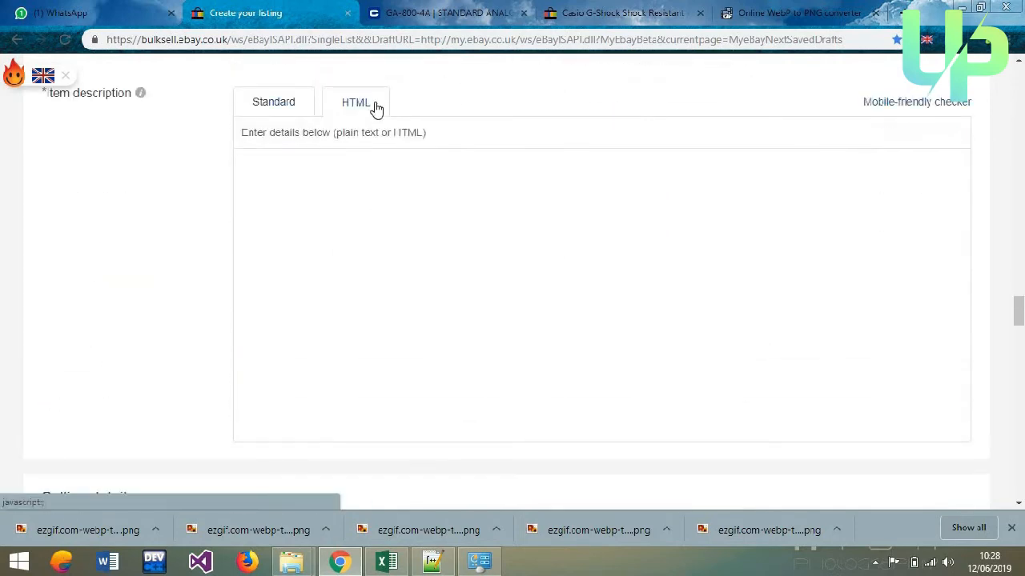
click(877, 567)
click(876, 567)
click(477, 245)
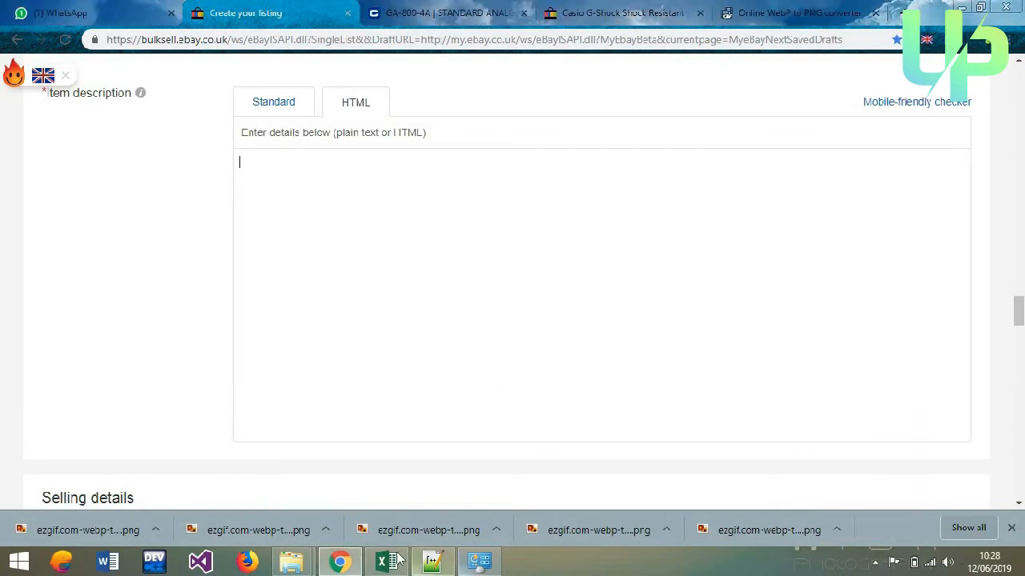
click(439, 564)
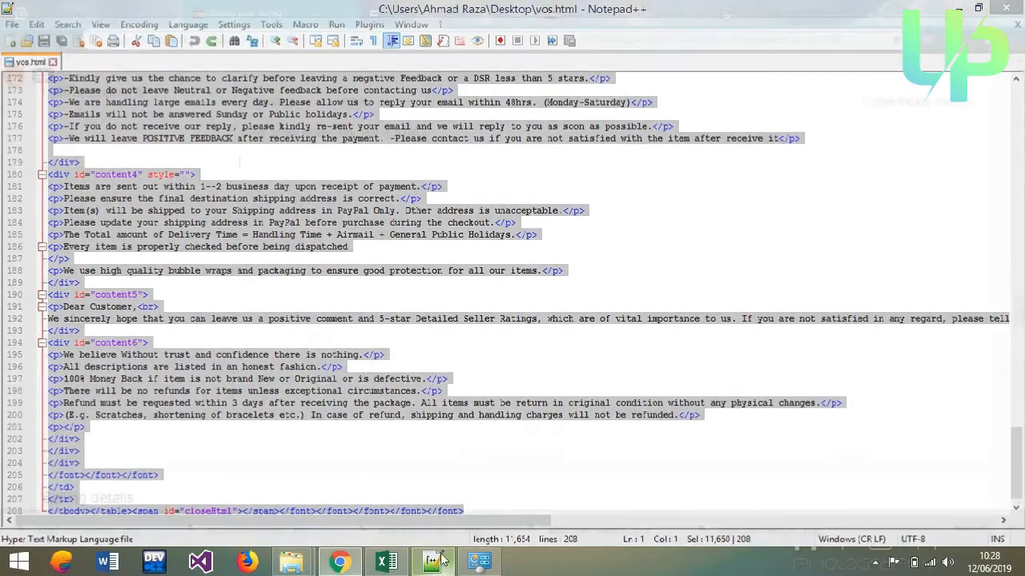
click(438, 564)
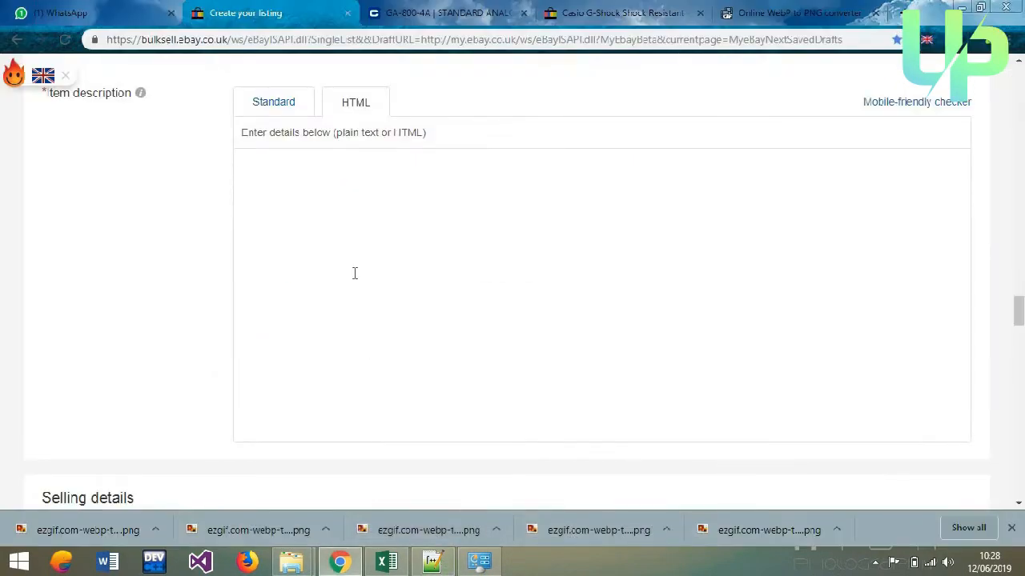
key(ctrl+v)
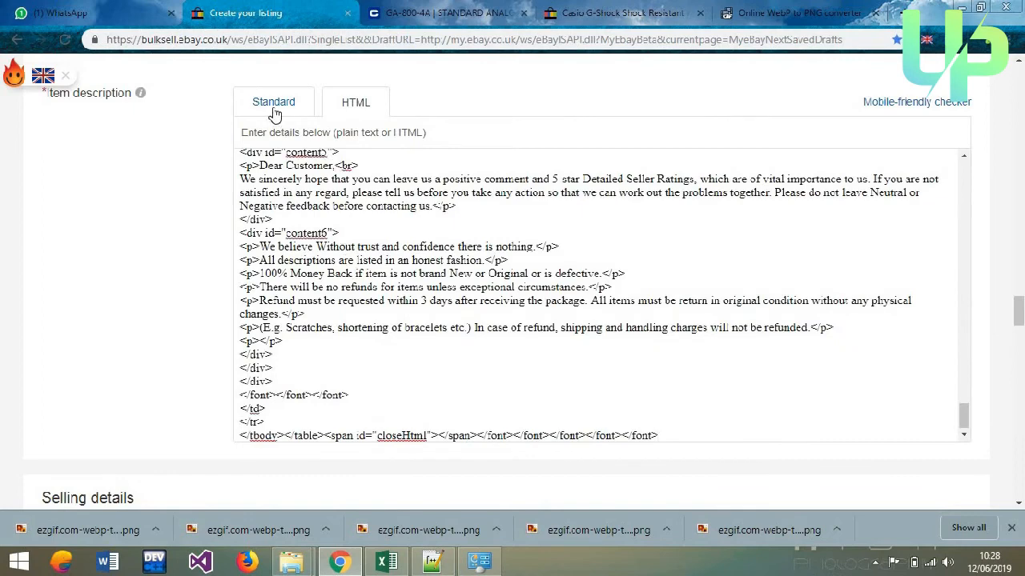
click(274, 107)
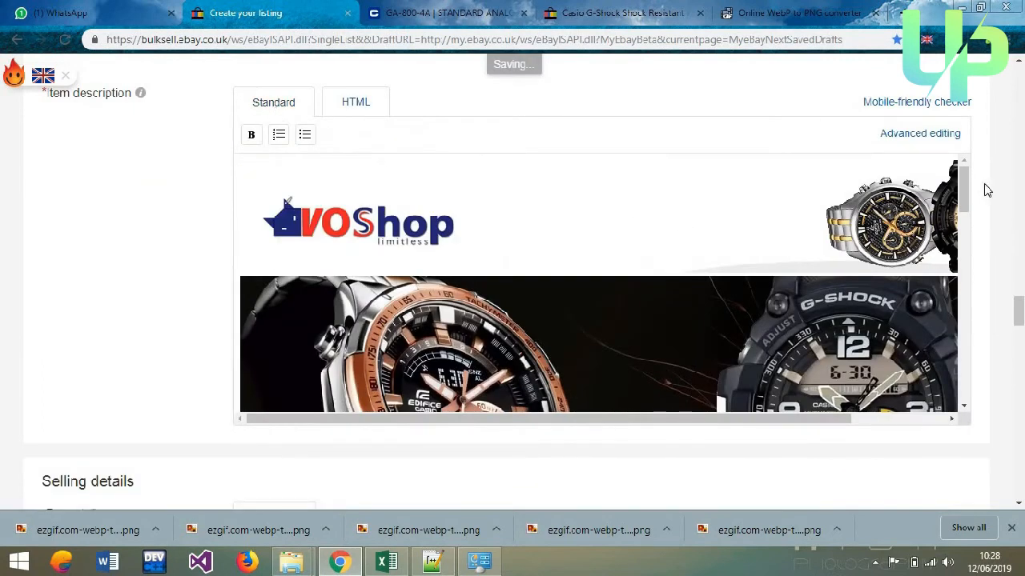
- Delete the Perry Ellis product headline from the dark title bar in the item description
drag(967, 190, 968, 251)
click(765, 246)
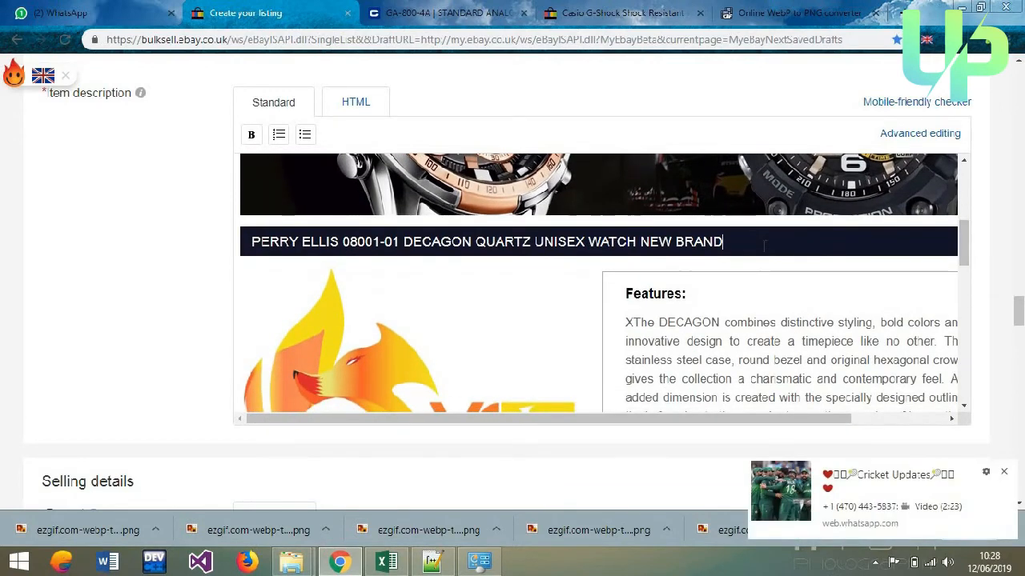
click(1005, 474)
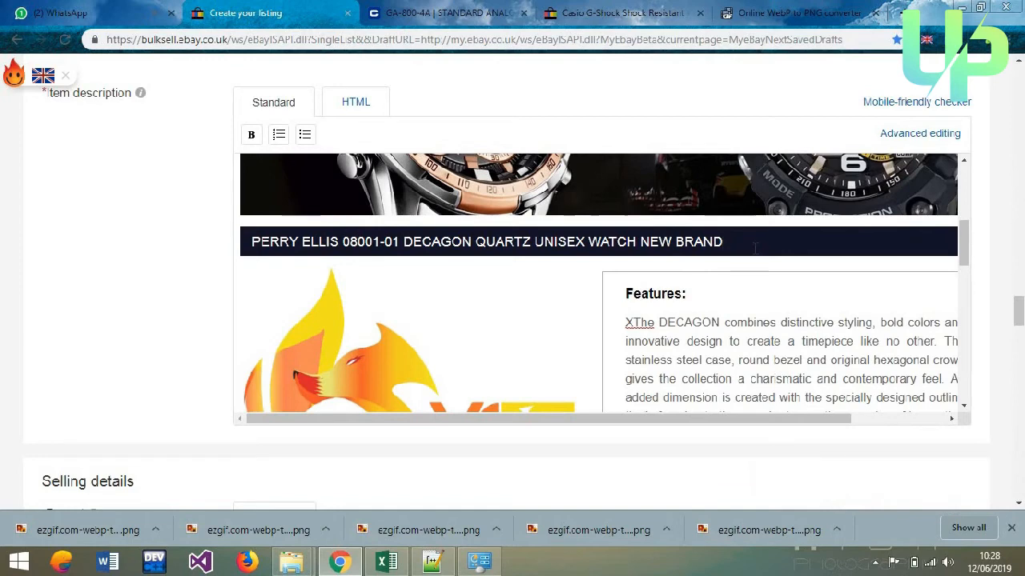
drag(755, 248, 249, 243)
key(BackSpace)
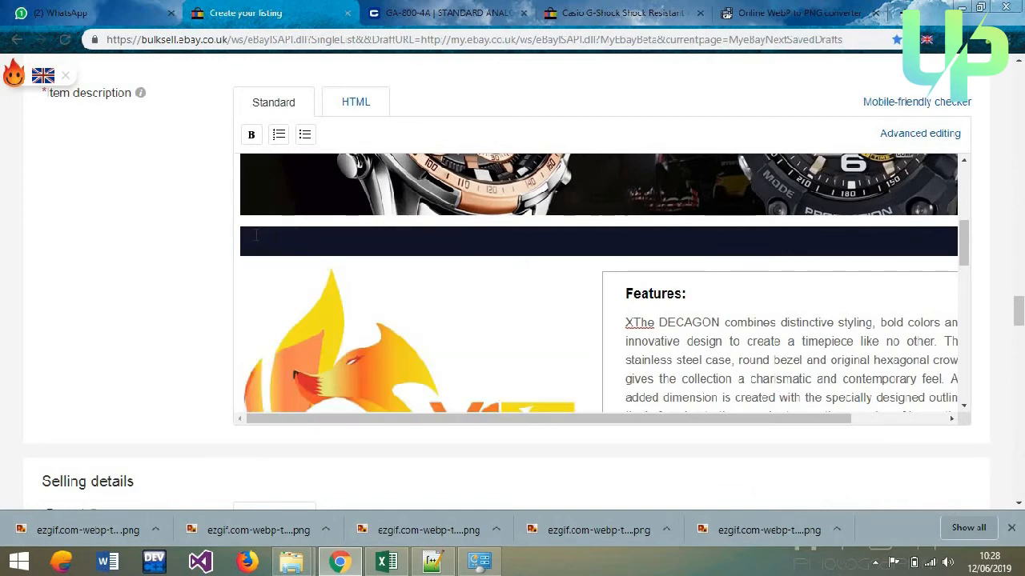
- Copy the listing title "Casio G-Shock Shock Resistant Analog Digital GA-800-4A Brand New Watch" into the description's empty dark title bar
scroll(672, 162, up, 20)
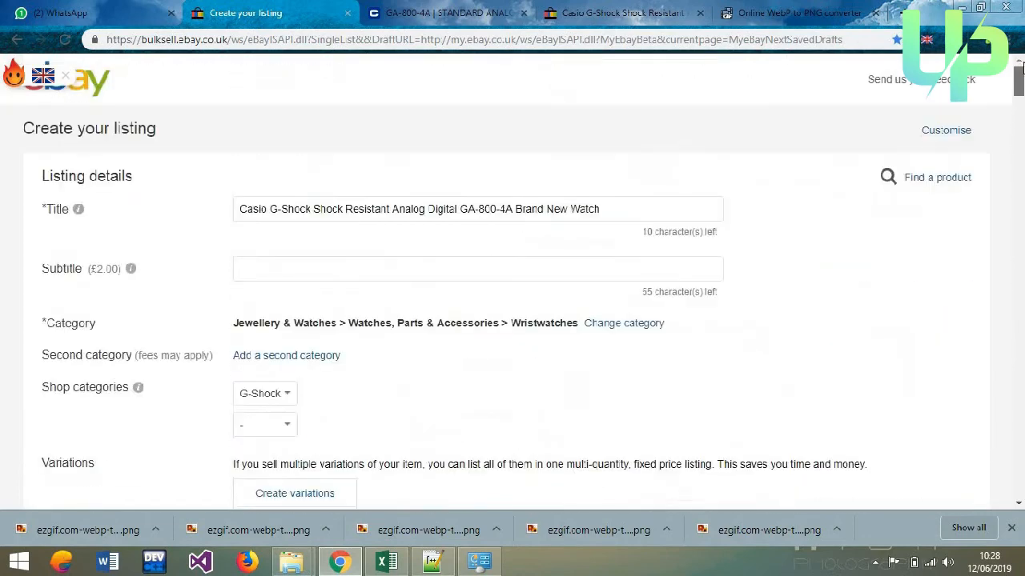
drag(623, 210, 217, 210)
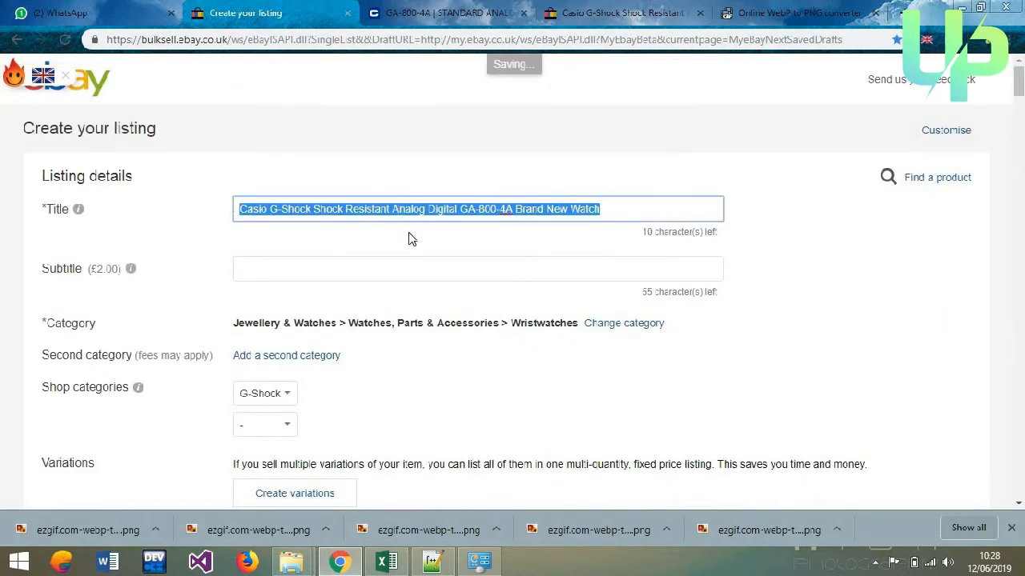
click(627, 209)
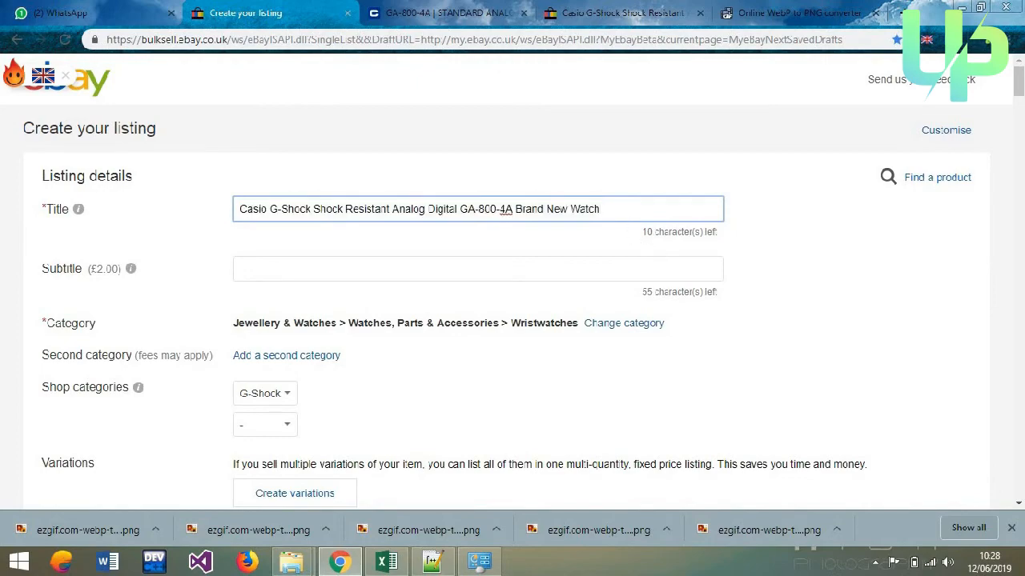
scroll(512, 280, down, 15)
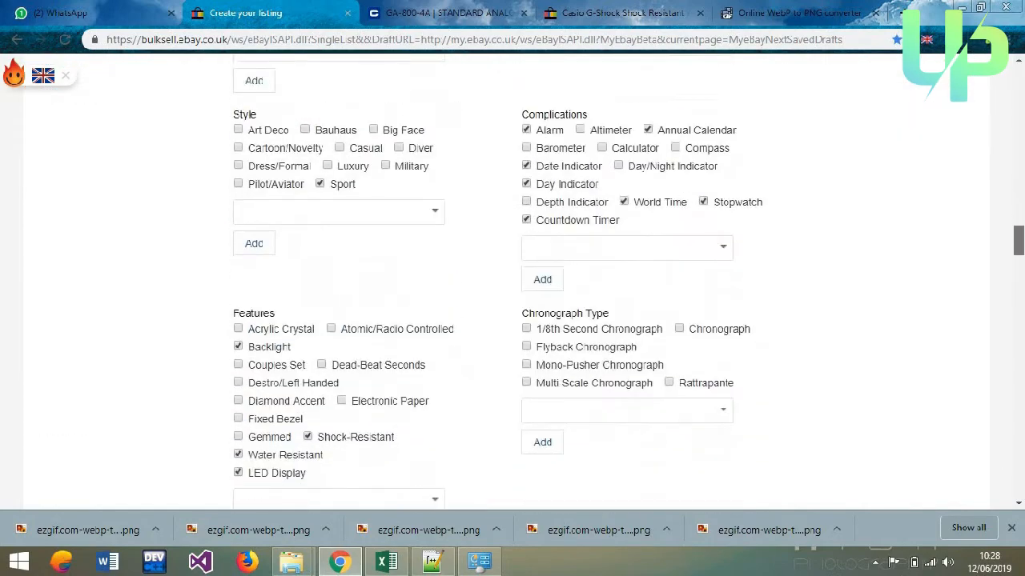
scroll(722, 224, down, 15)
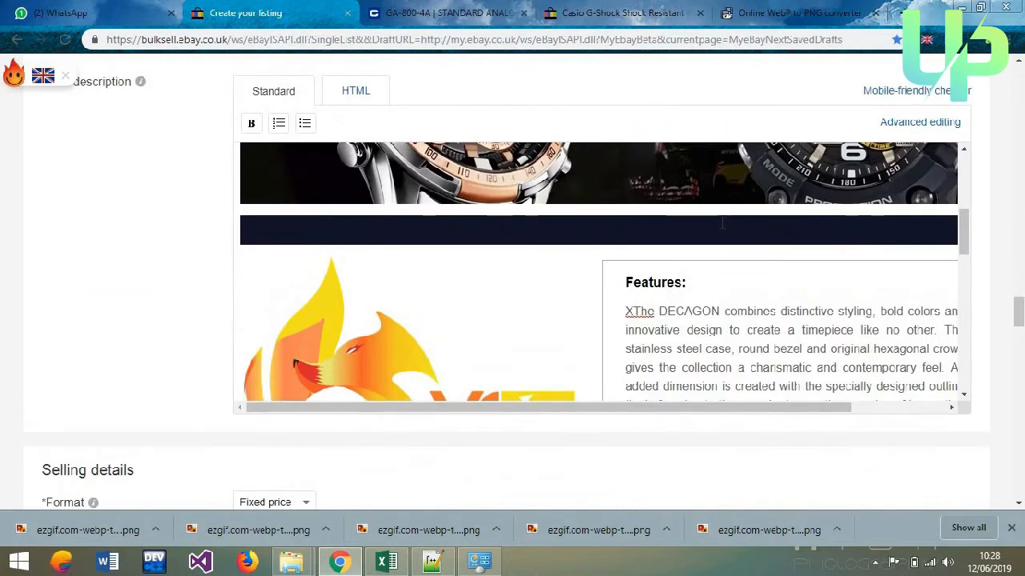
text(CASIO G-SHOCK SHOCK RESISTANT ANALOG DIGITAL GA-800-4A BRAND NEW WATCH)
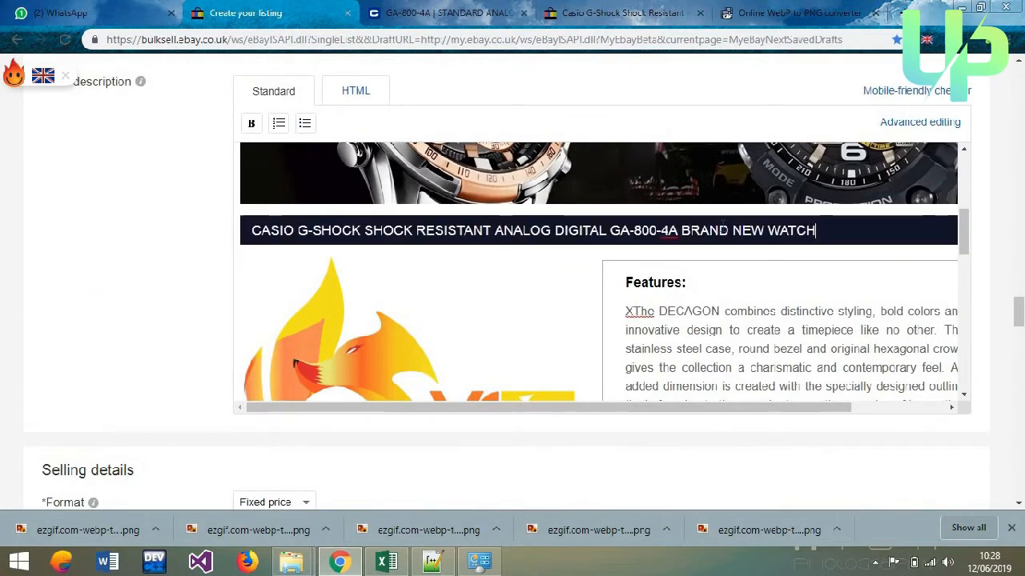
- Delete the template's DECAGON paragraph under Features in the item description
drag(966, 236, 965, 254)
drag(653, 407, 722, 407)
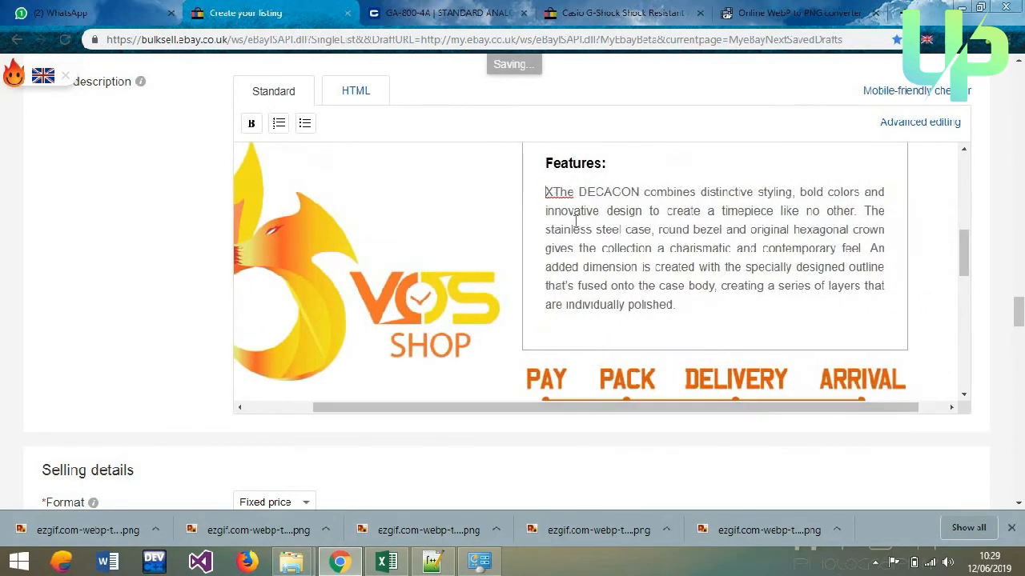
drag(545, 192, 683, 305)
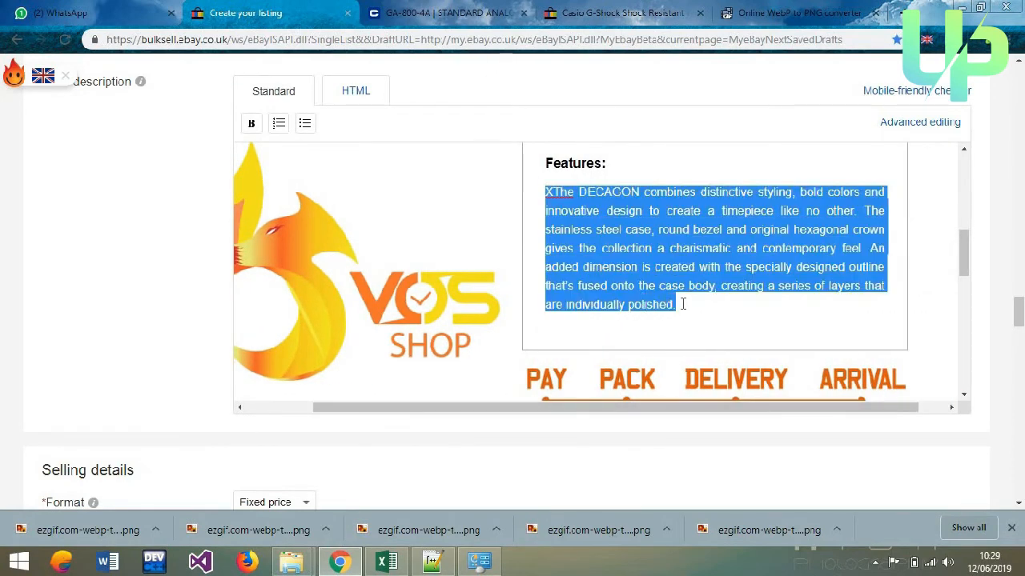
key(BackSpace)
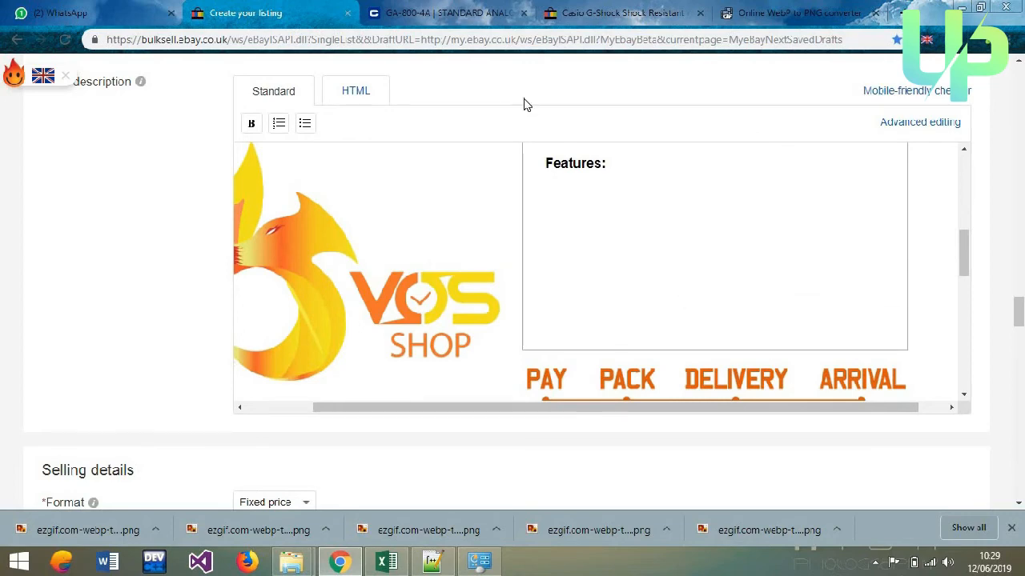
- Copy the Casio page's Features text from "From G-SHOCK" through "multi-dimensional hour markers." into the description's Features box
click(425, 10)
drag(1019, 208, 1018, 172)
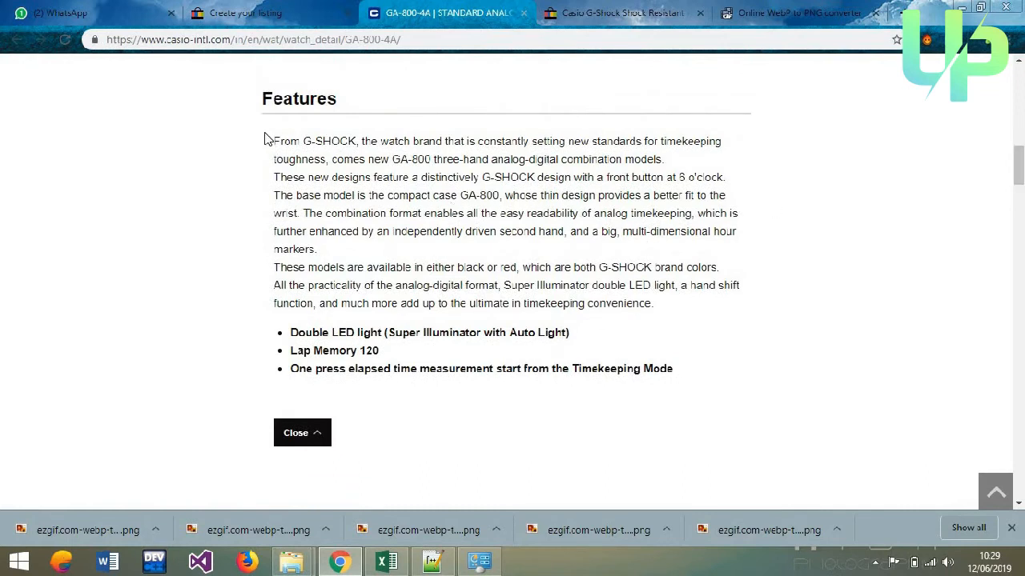
drag(272, 140, 330, 249)
key(ctrl+c)
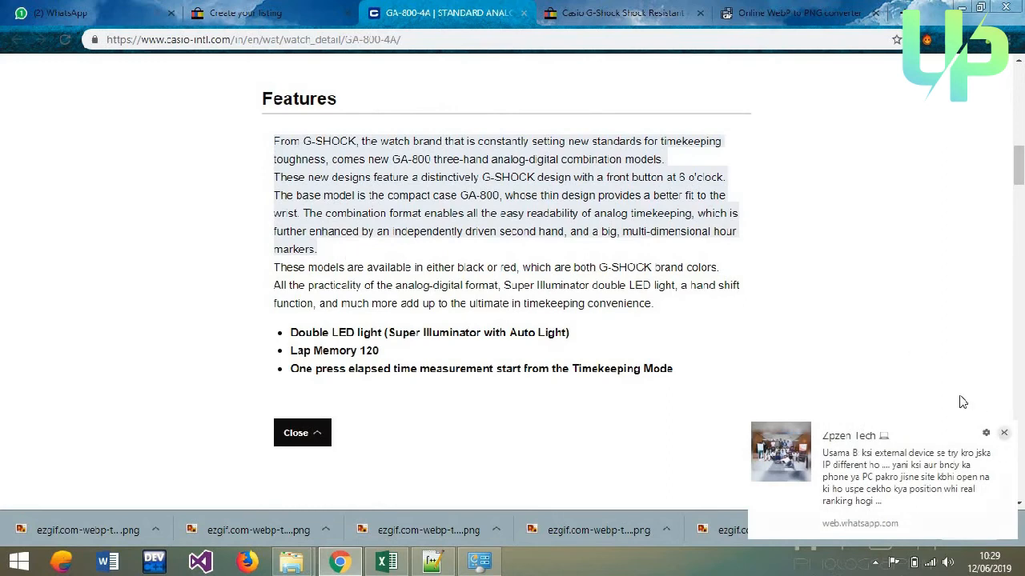
click(1004, 432)
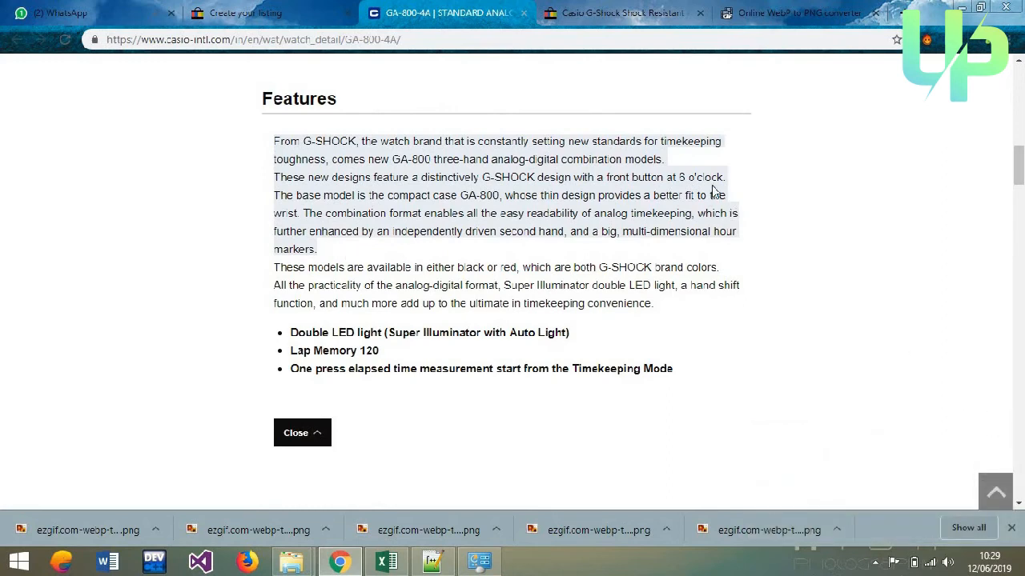
click(272, 12)
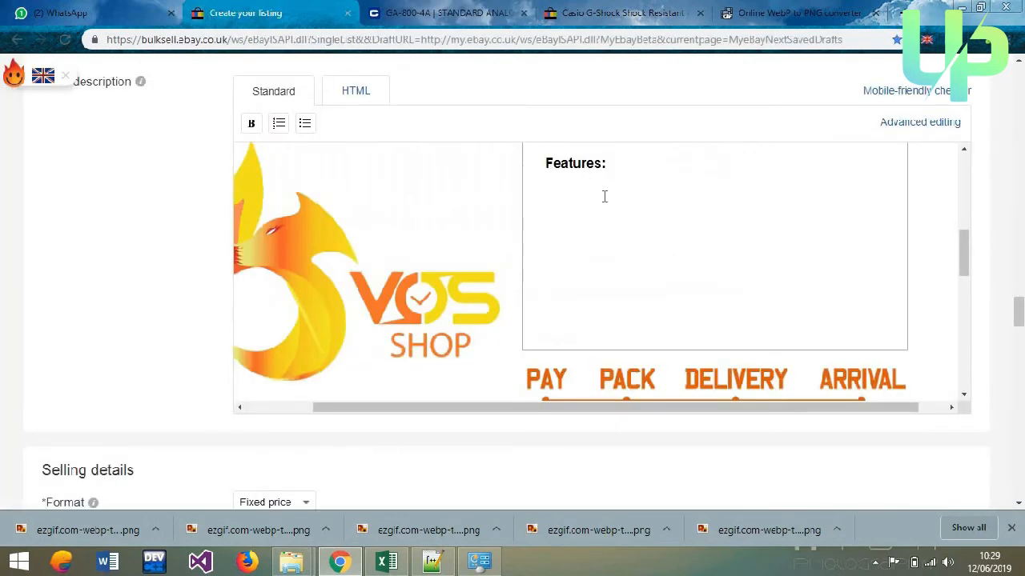
key(ctrl+v)
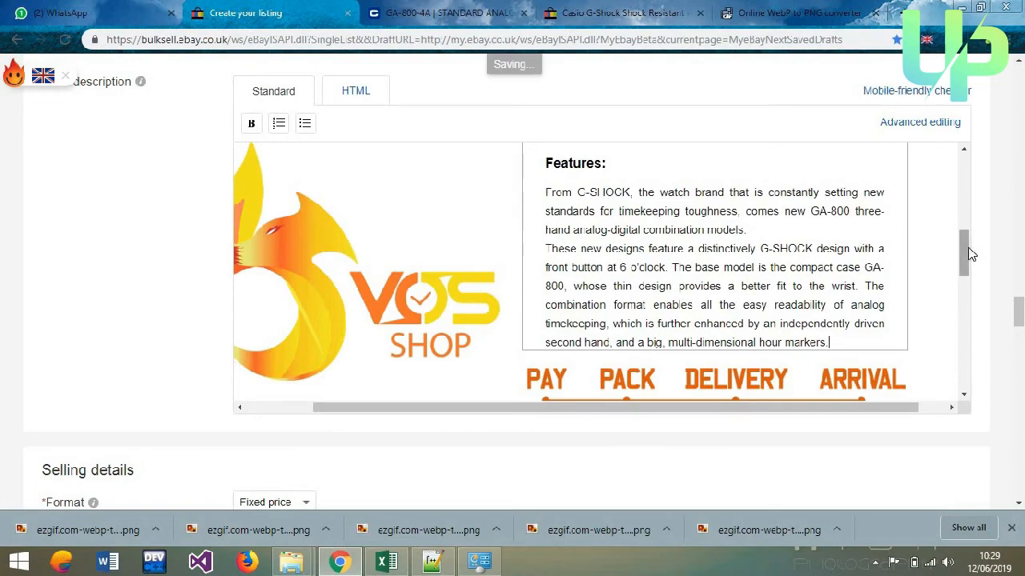
- Replace the description's Item Specification text with the full Casio specifications list, from case material to battery life, and review it
drag(966, 244, 963, 365)
drag(827, 409, 762, 409)
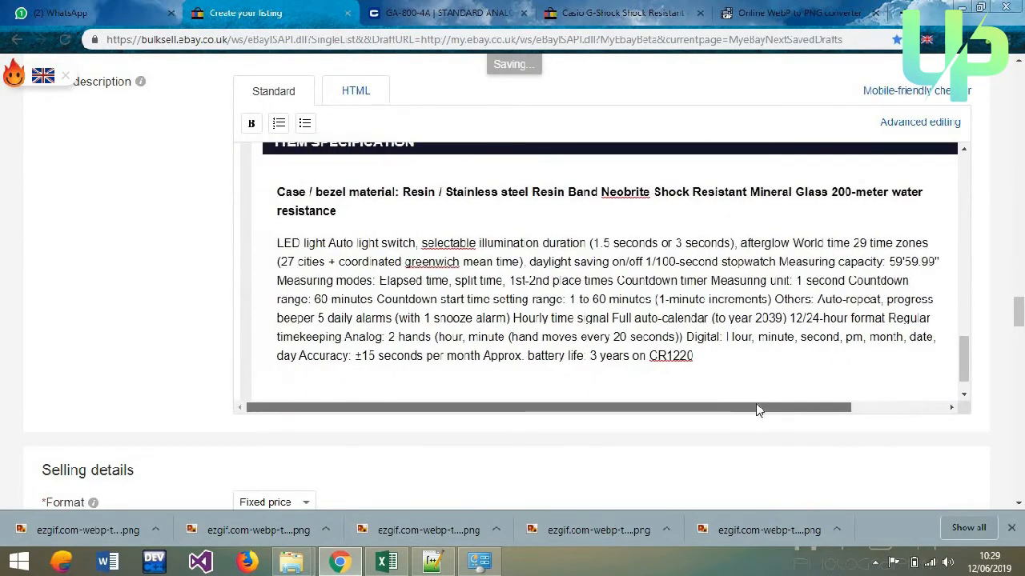
mouse_move(964, 357)
mouse_down()
mouse_move(964, 345)
mouse_move(964, 353)
mouse_up()
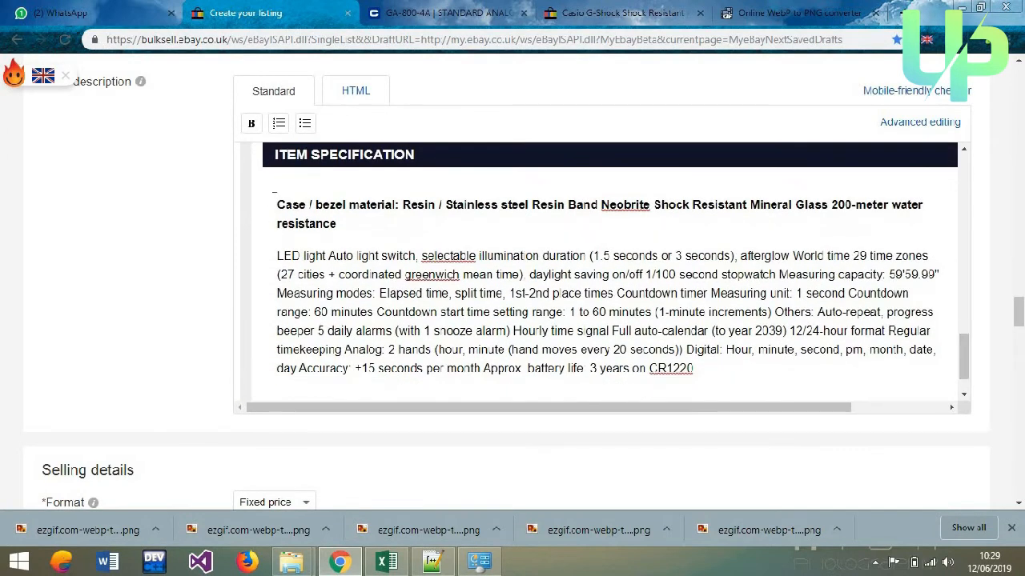
drag(274, 194, 691, 366)
click(420, 10)
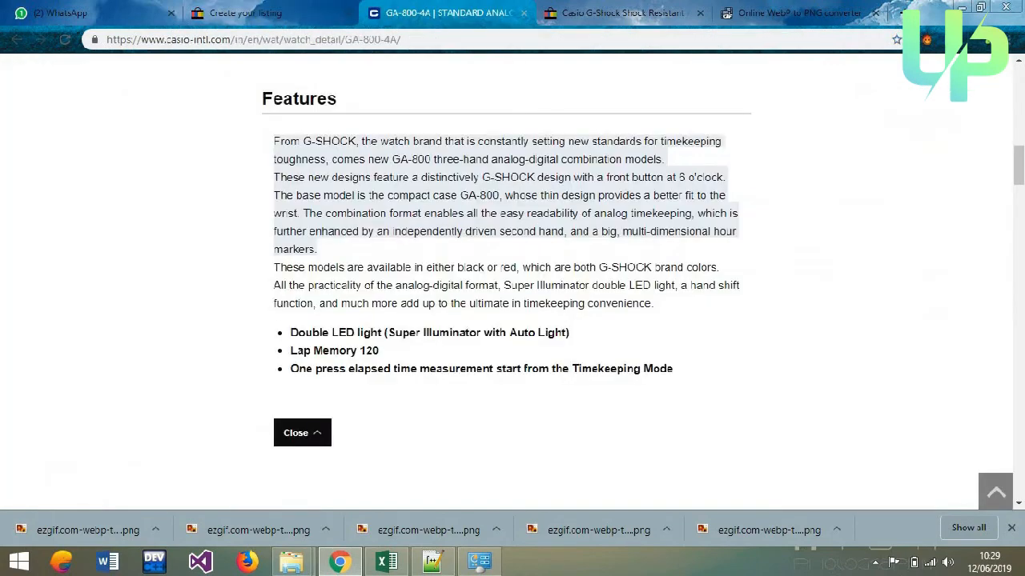
scroll(512, 280, down, 4)
scroll(348, 88, down, 2)
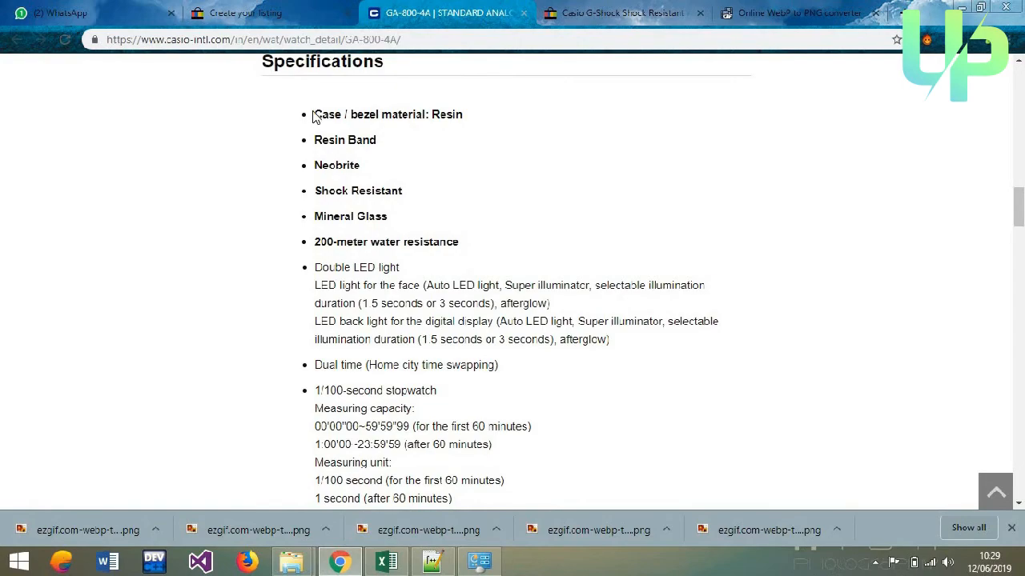
drag(333, 167, 514, 434)
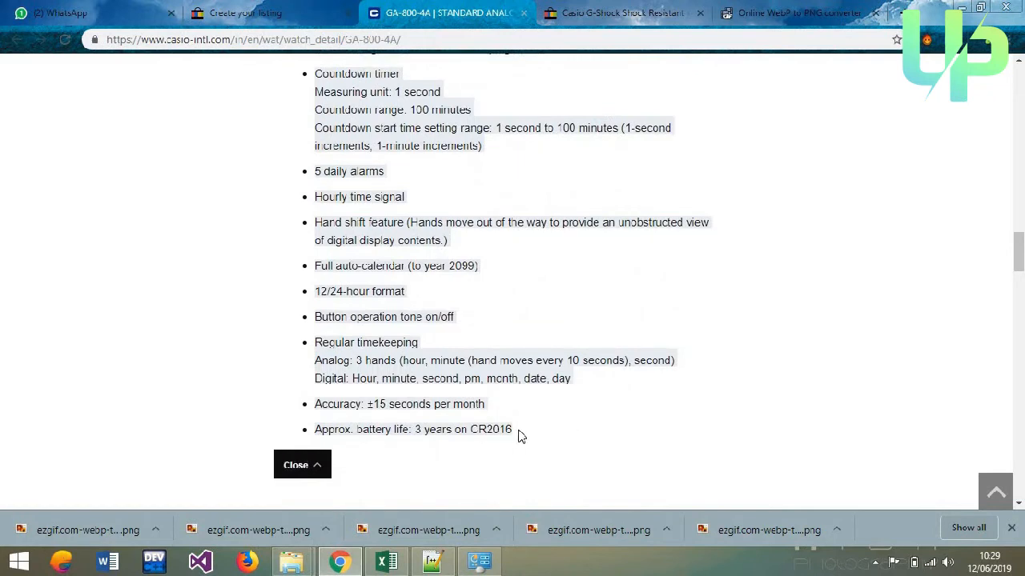
click(293, 8)
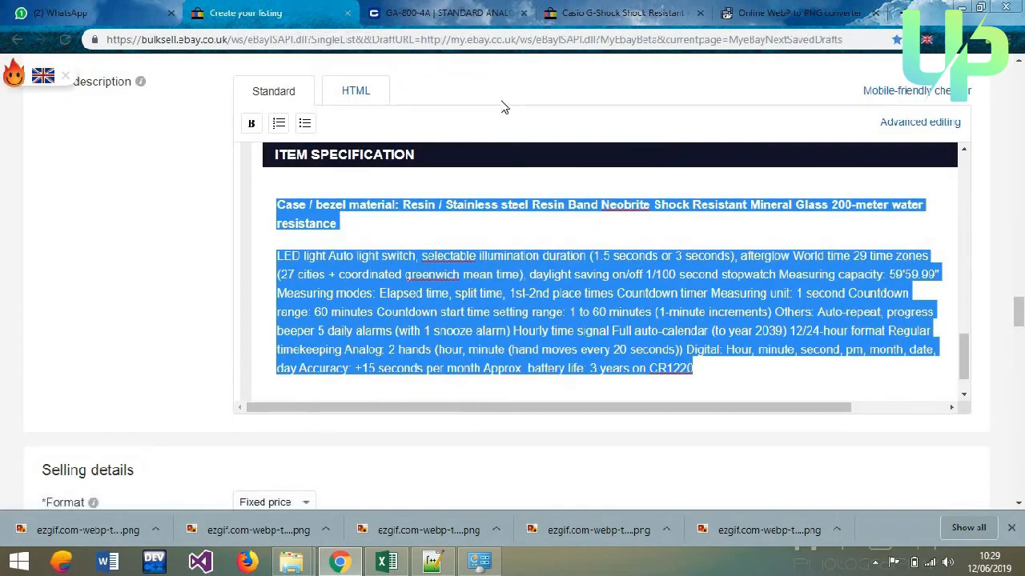
key(ctrl+v)
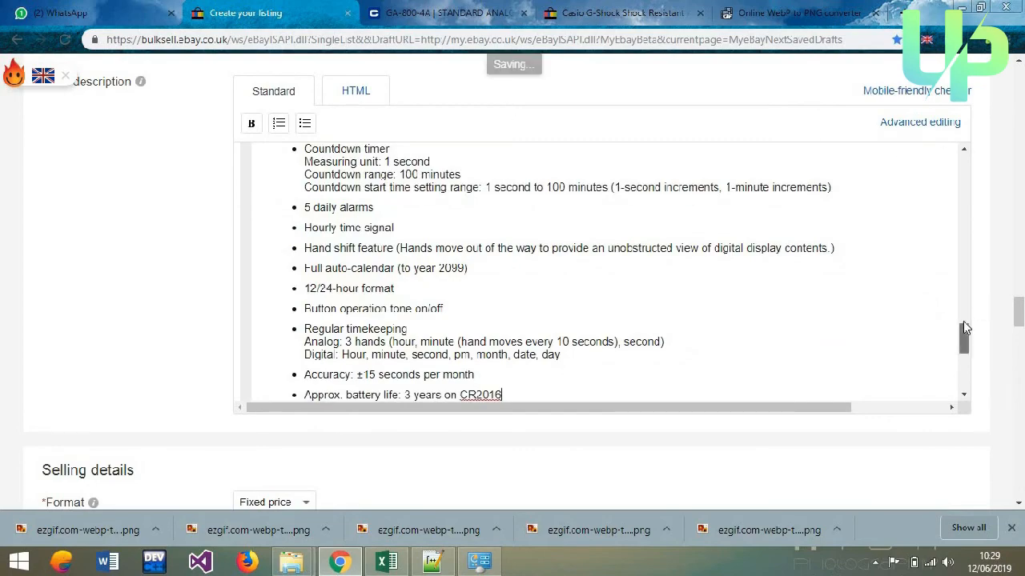
scroll(963, 321, up, 5)
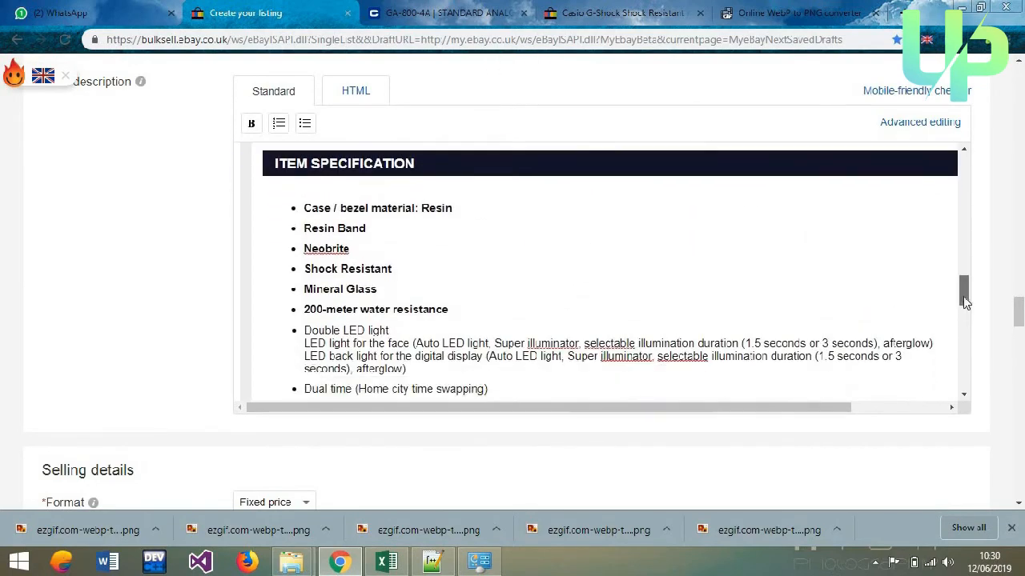
drag(963, 297, 981, 358)
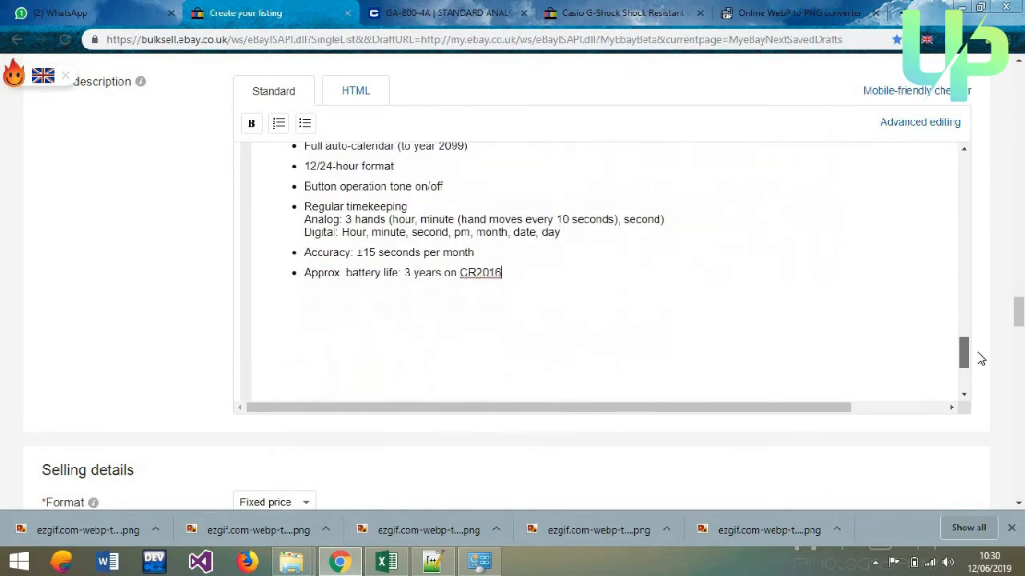
- Copy the Casio page's "Size of case / Total weight" section to the end of the description's specifications list and check the result
click(436, 13)
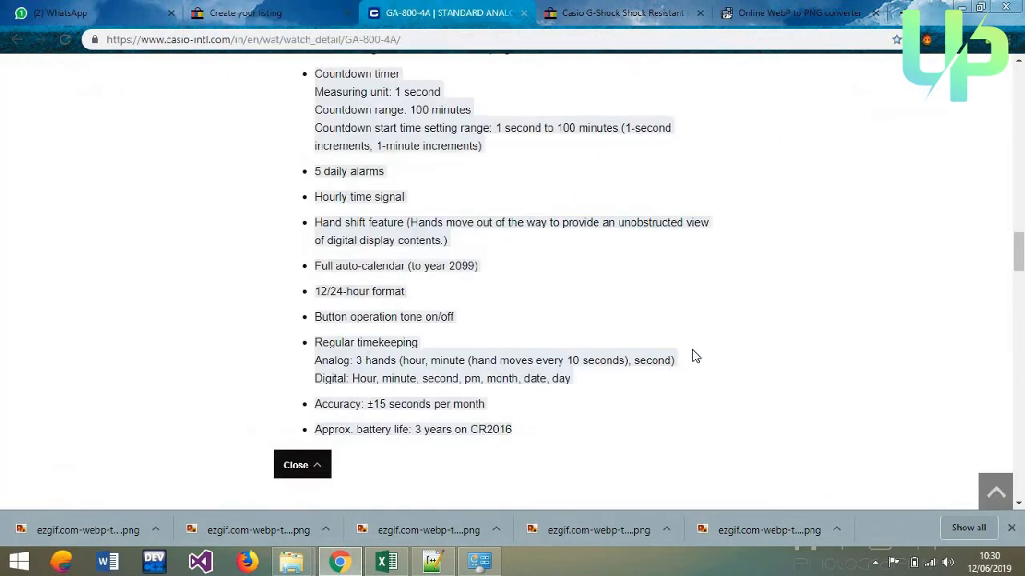
scroll(694, 354, down, 5)
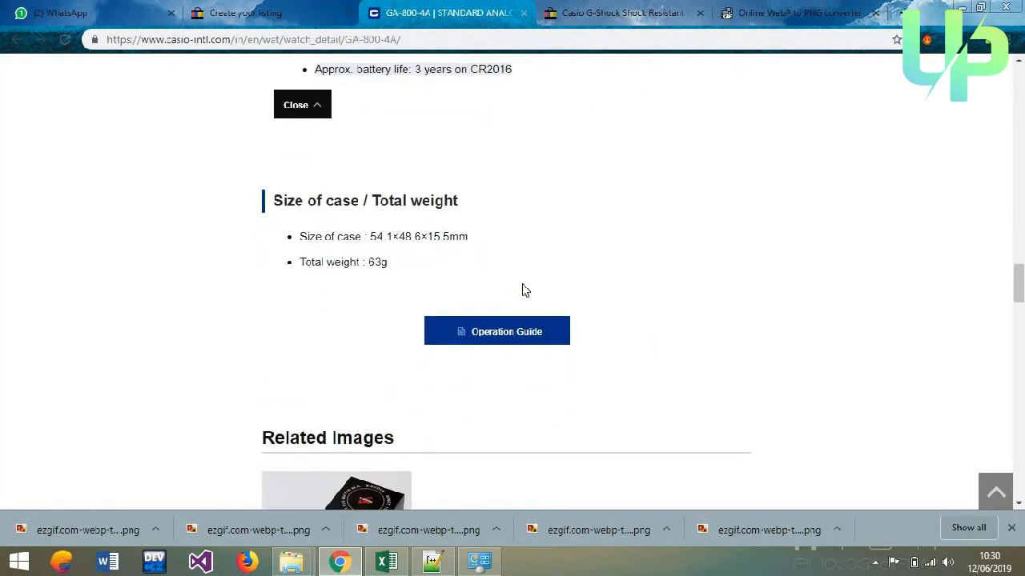
drag(269, 206, 393, 277)
key(ctrl+c)
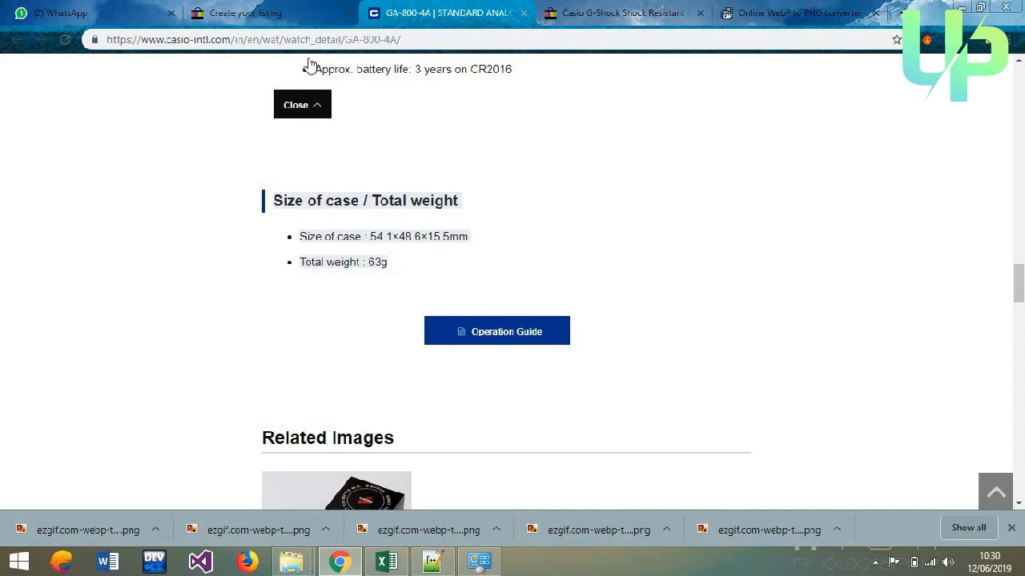
click(278, 15)
click(521, 295)
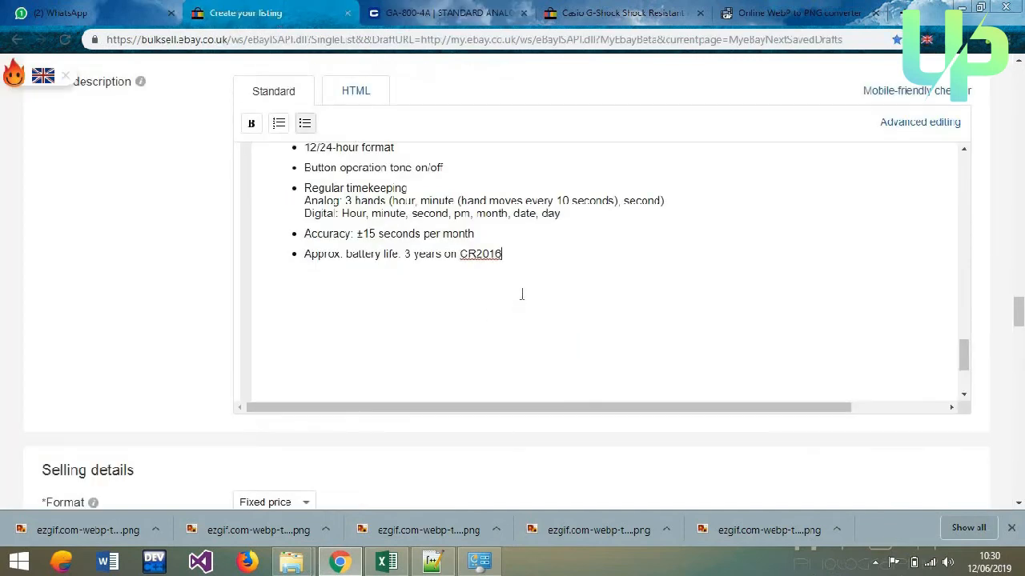
key(ctrl+v)
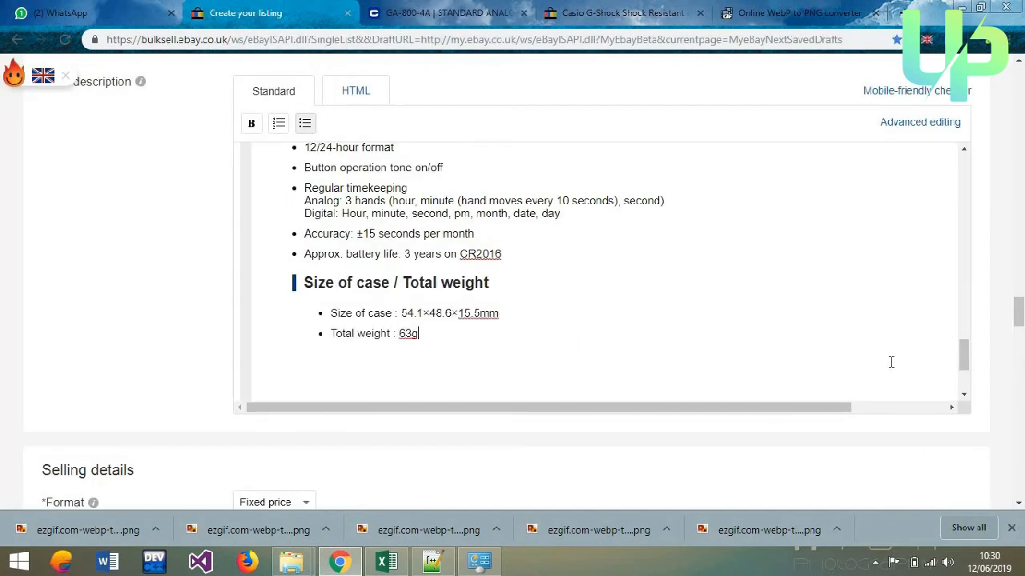
drag(970, 355, 965, 279)
drag(965, 278, 977, 412)
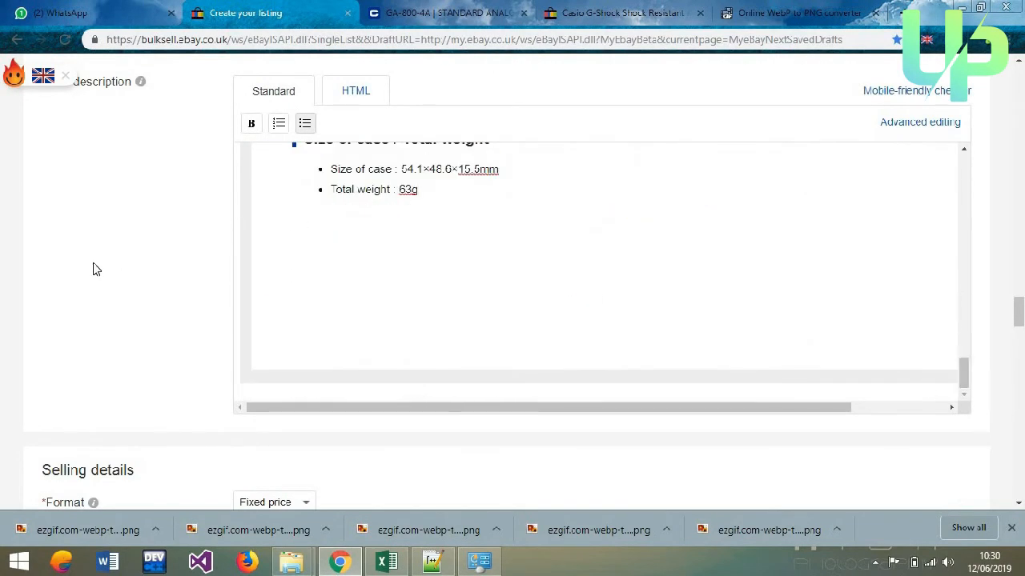
- Look up the GA-800-4ADR price in the Excel offer sheet and set the eBay listing's Buy it now price to £465
scroll(109, 277, down, 6)
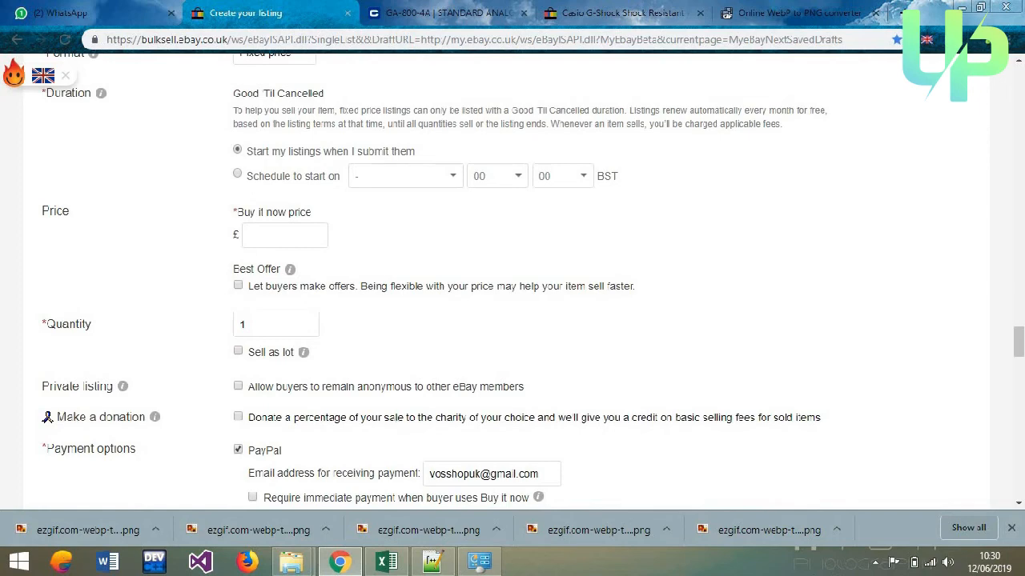
click(387, 562)
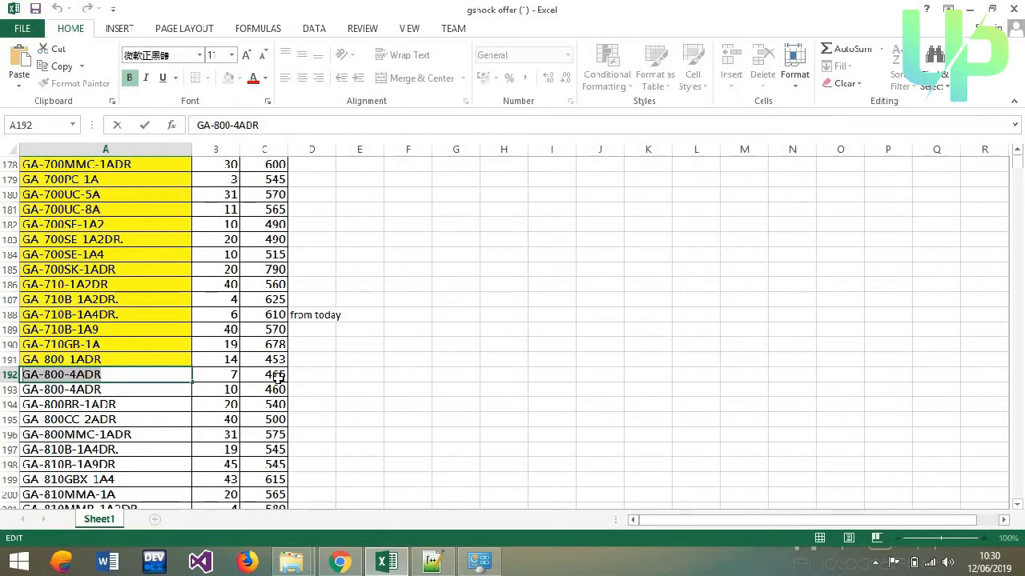
click(376, 565)
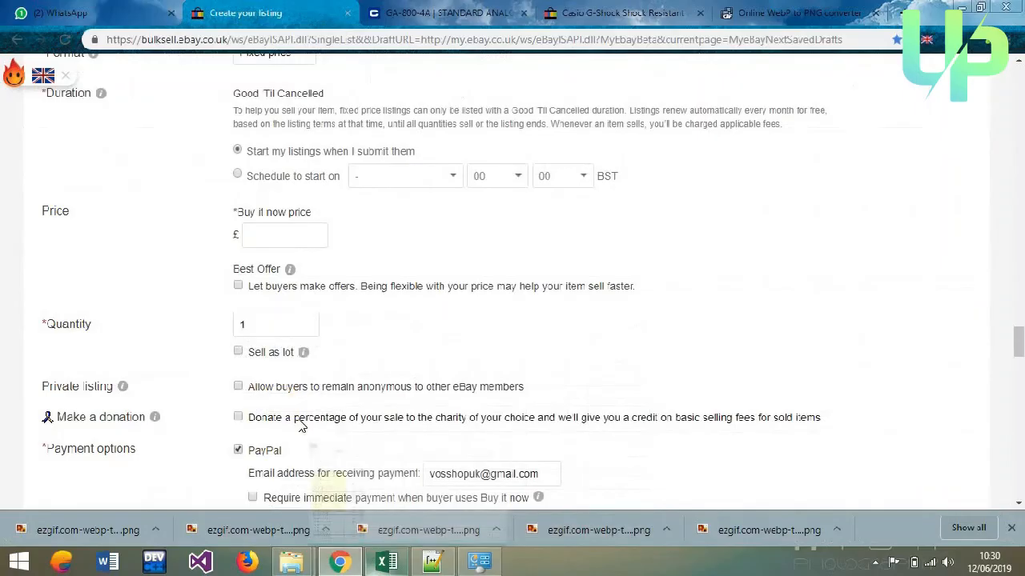
click(278, 233)
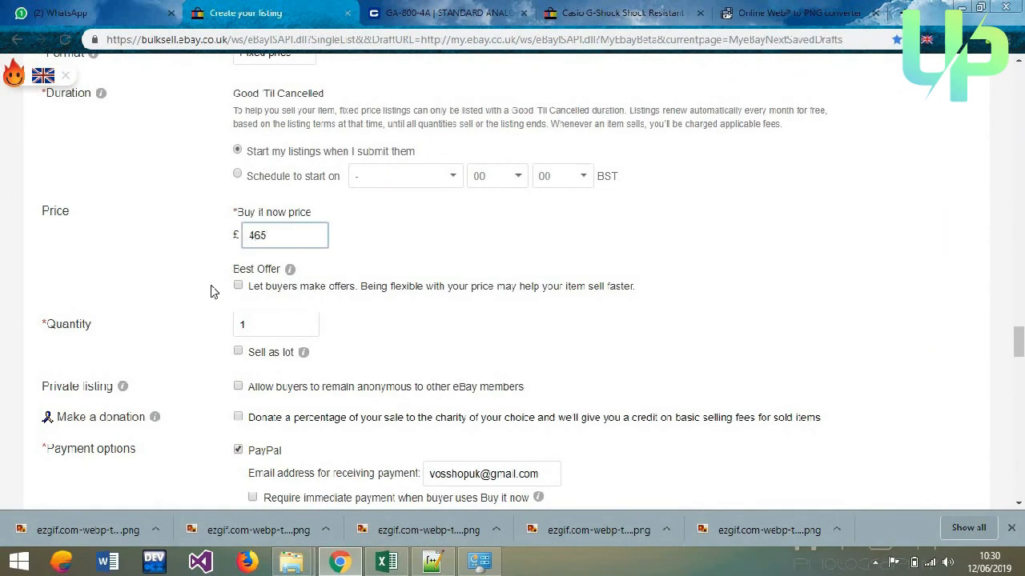
click(147, 328)
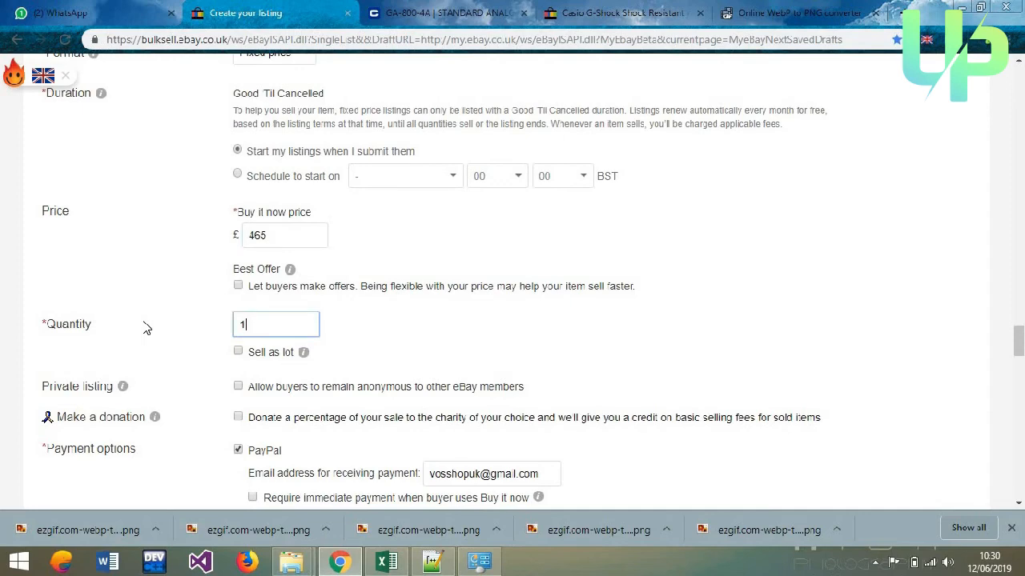
click(584, 343)
- Change the domestic postage service to Other courier (3 to 5 days), leaving P&P free
scroll(583, 343, down, 1)
scroll(583, 343, down, 4)
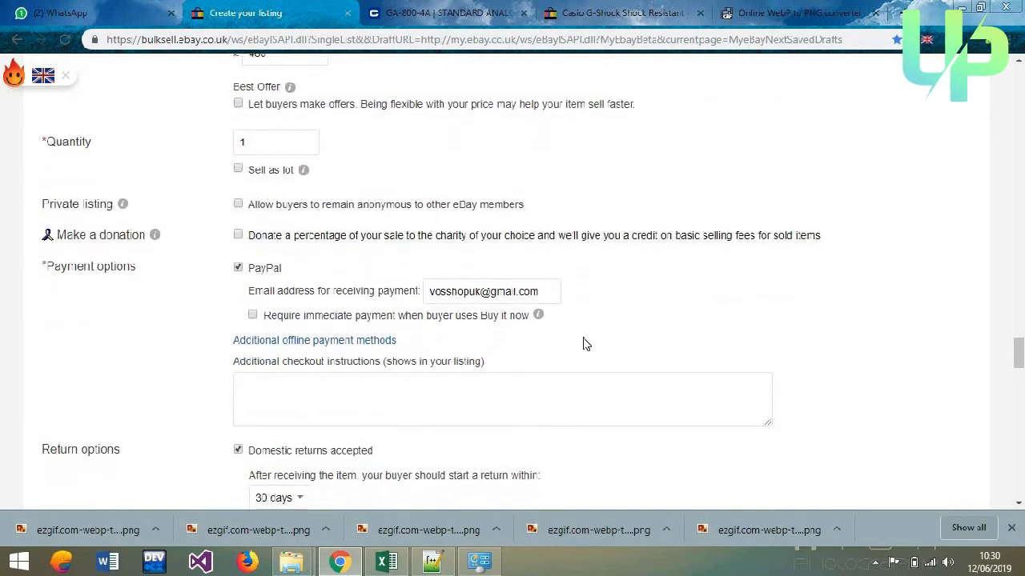
scroll(583, 343, down, 4)
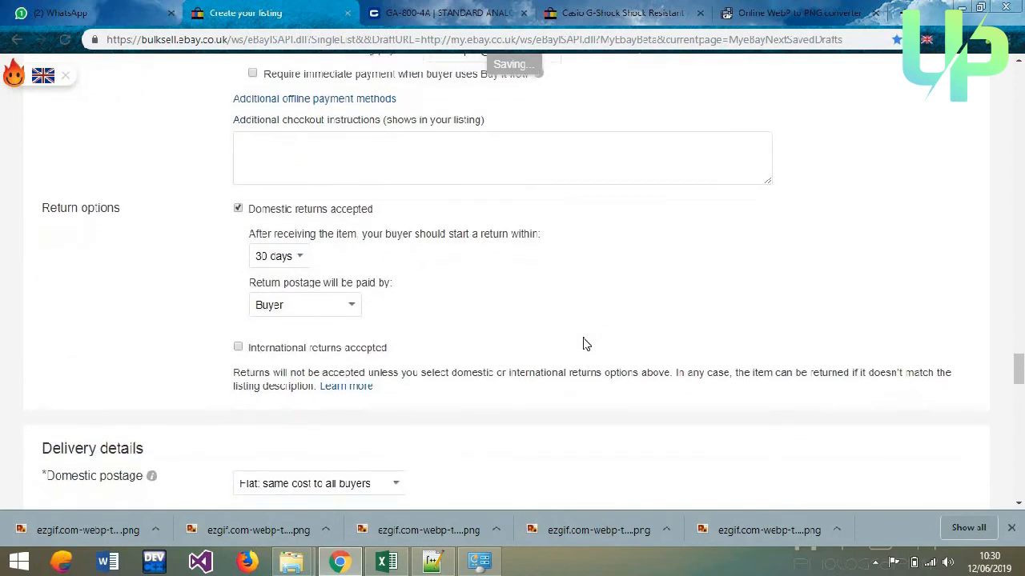
scroll(583, 344, down, 2)
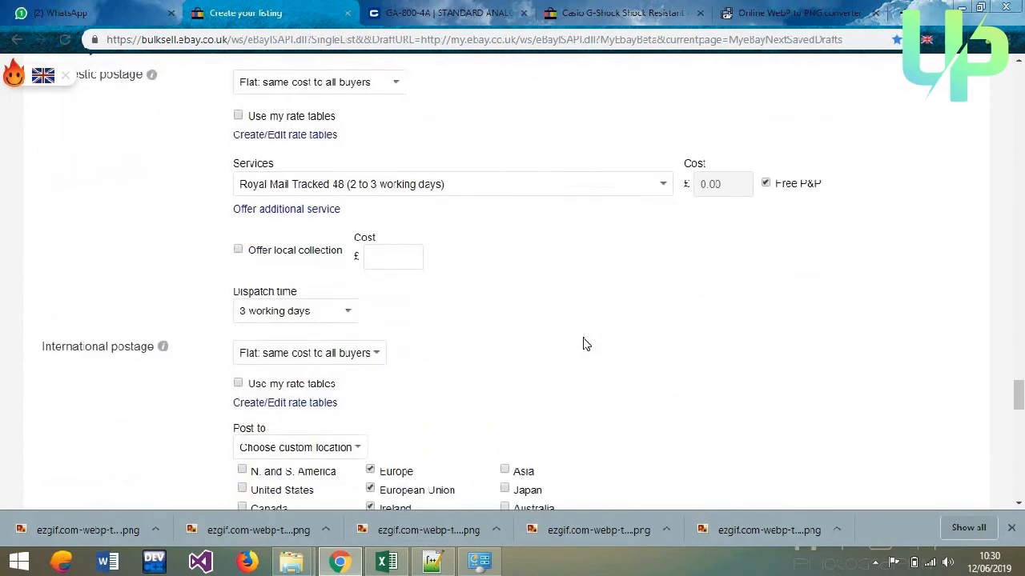
click(605, 168)
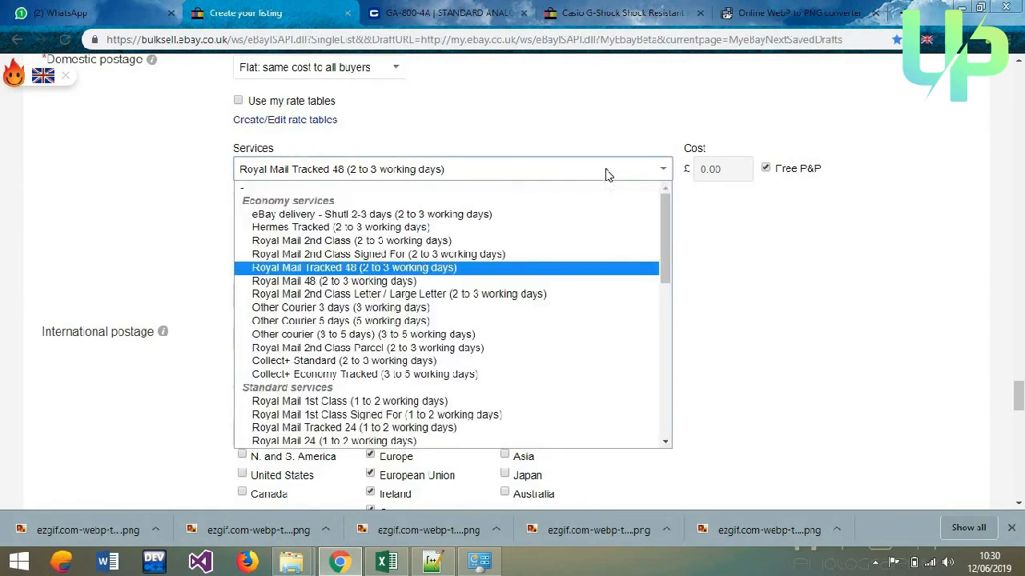
click(496, 337)
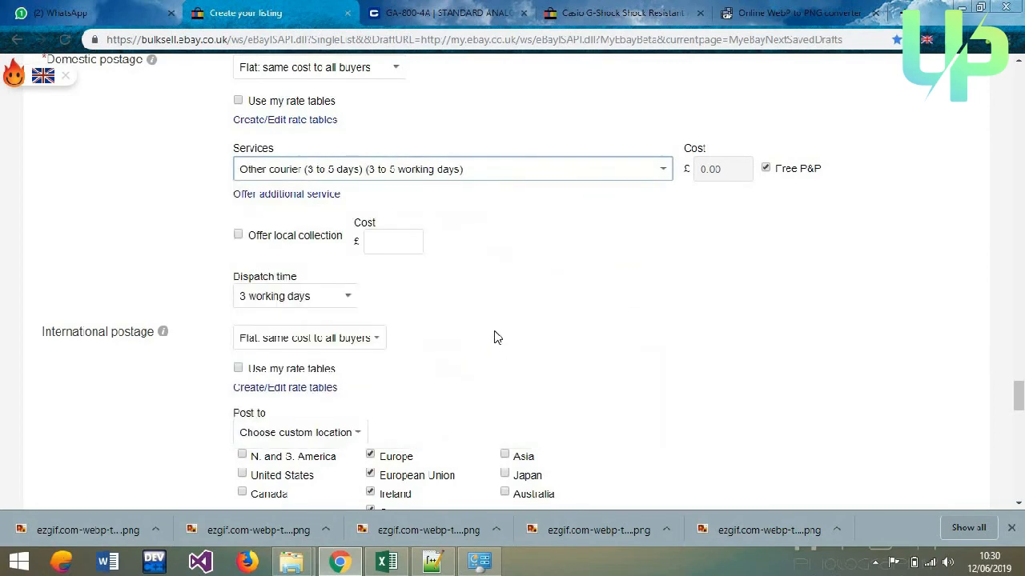
click(594, 321)
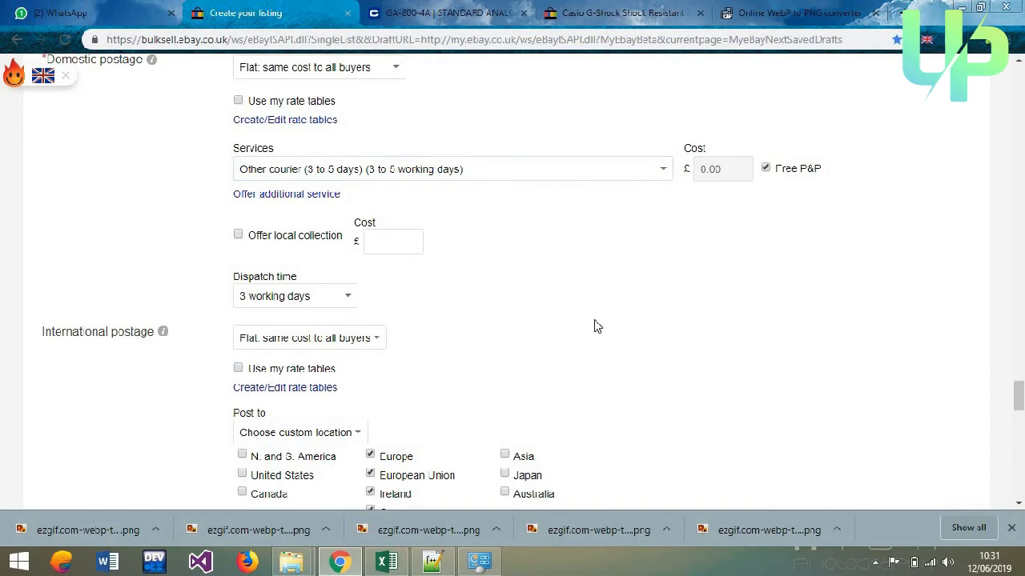
- Change the international postage service for the selected European locations to Standard Int'l Postage
scroll(595, 325, down, 3)
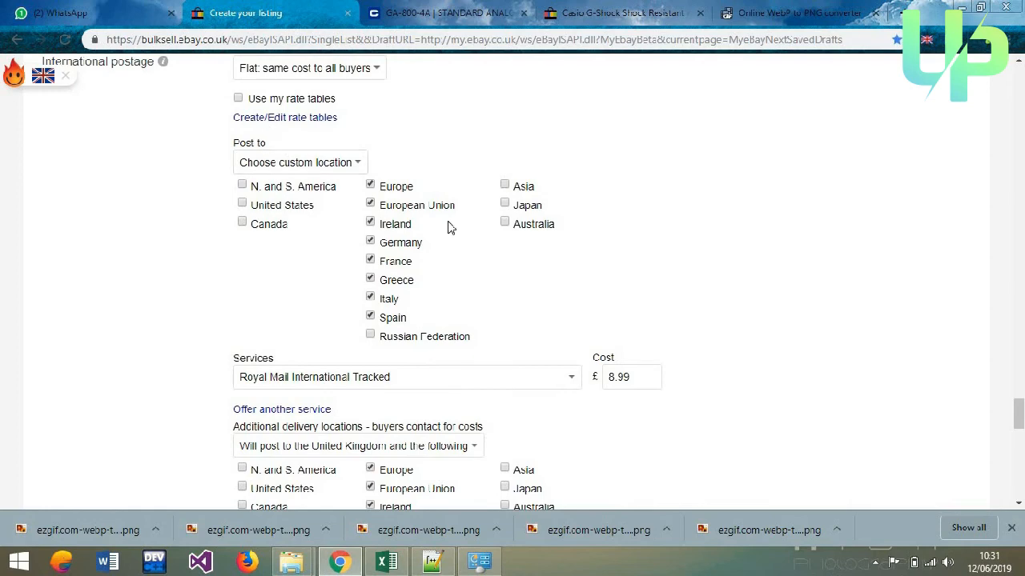
scroll(686, 174, up, 1)
scroll(686, 174, down, 1)
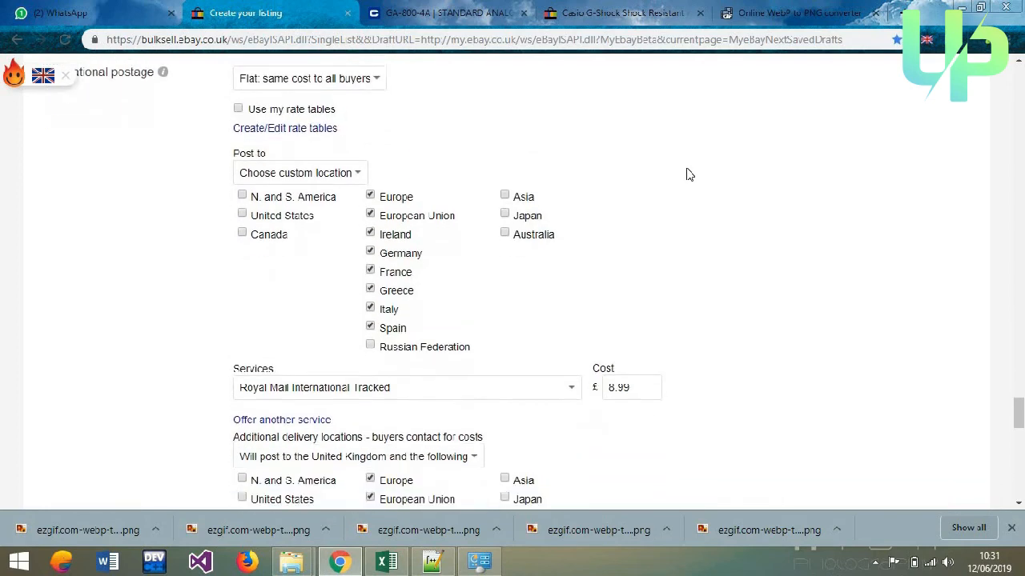
scroll(686, 175, down, 1)
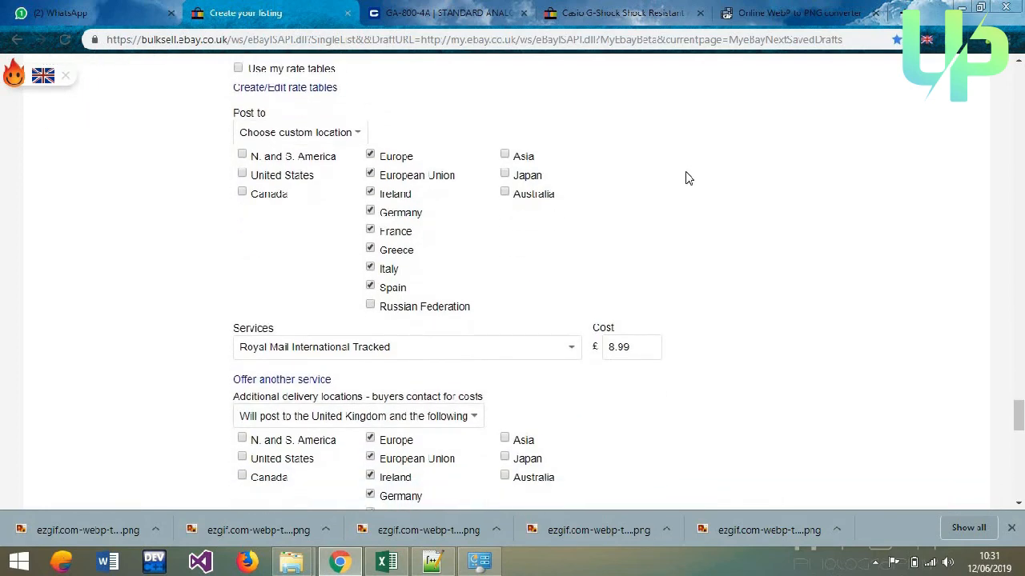
click(532, 351)
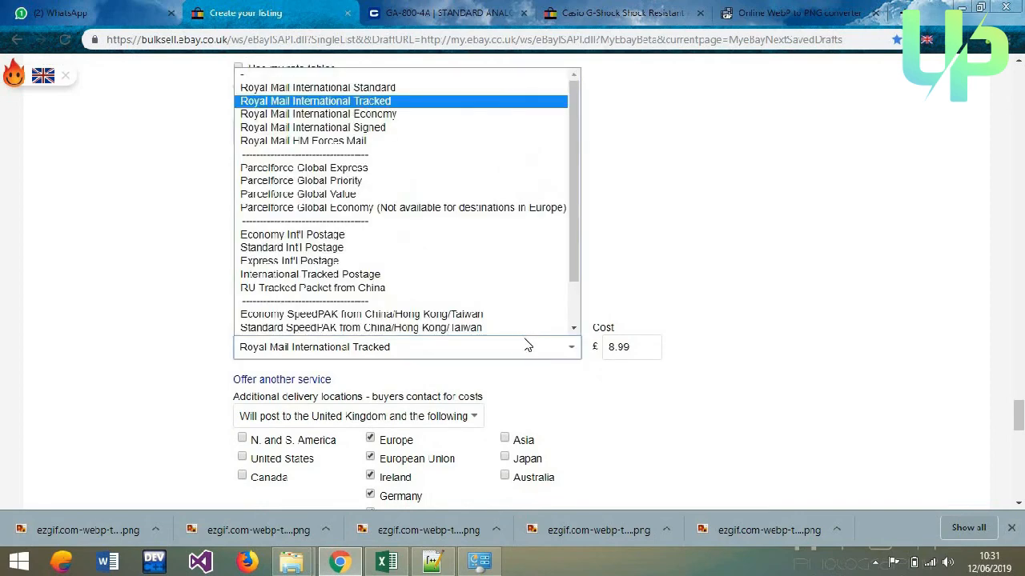
scroll(392, 268, down, 1)
click(354, 226)
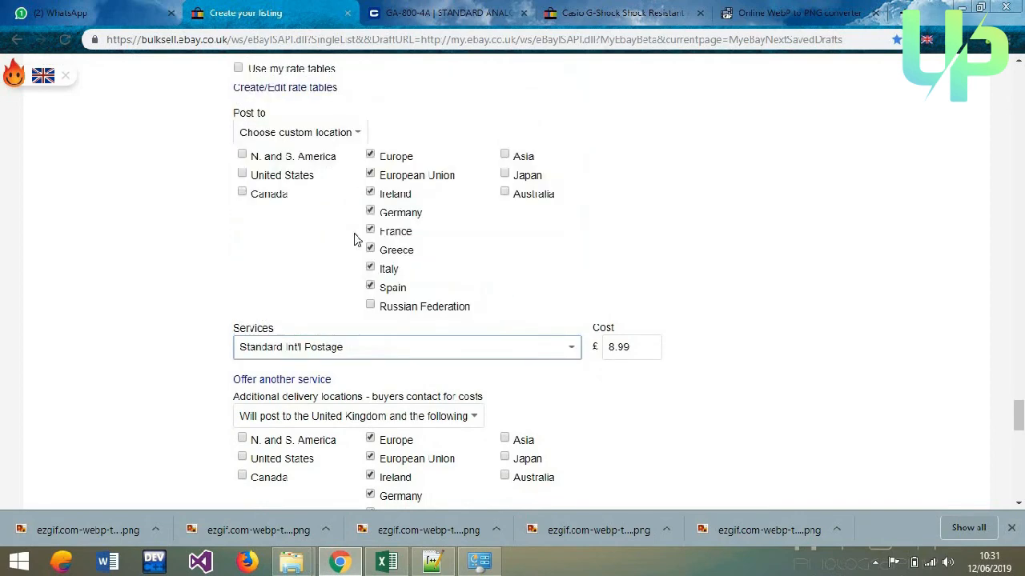
- Add a second international postage service for Worldwide using Standard Int'l Postage at a cost of £11.99
click(290, 381)
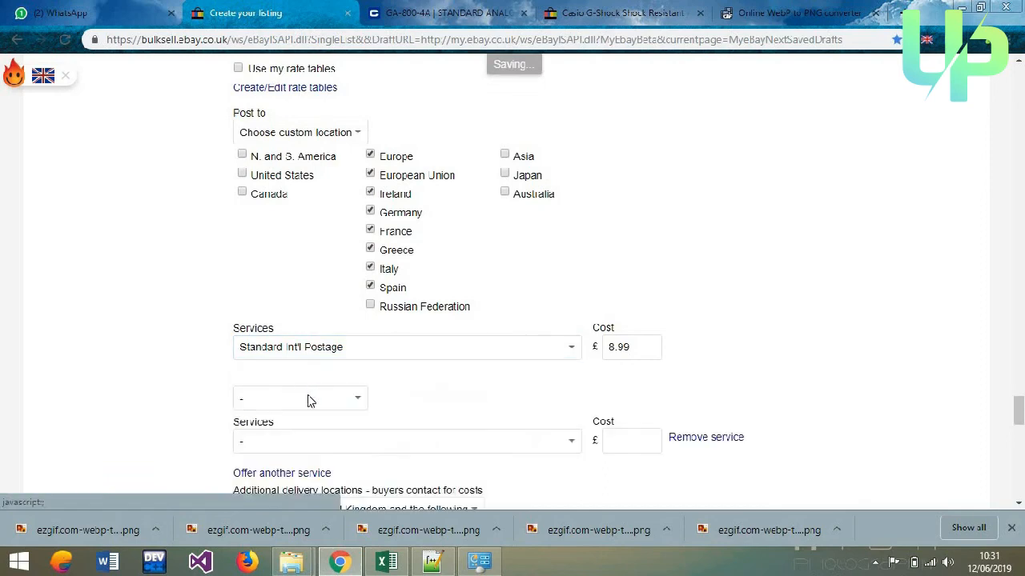
click(311, 400)
click(293, 427)
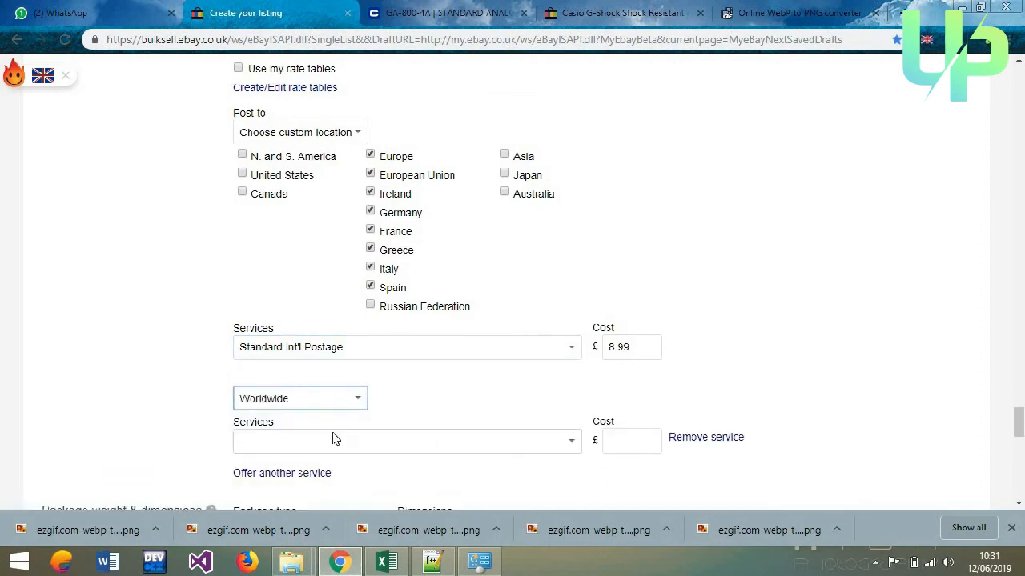
click(334, 441)
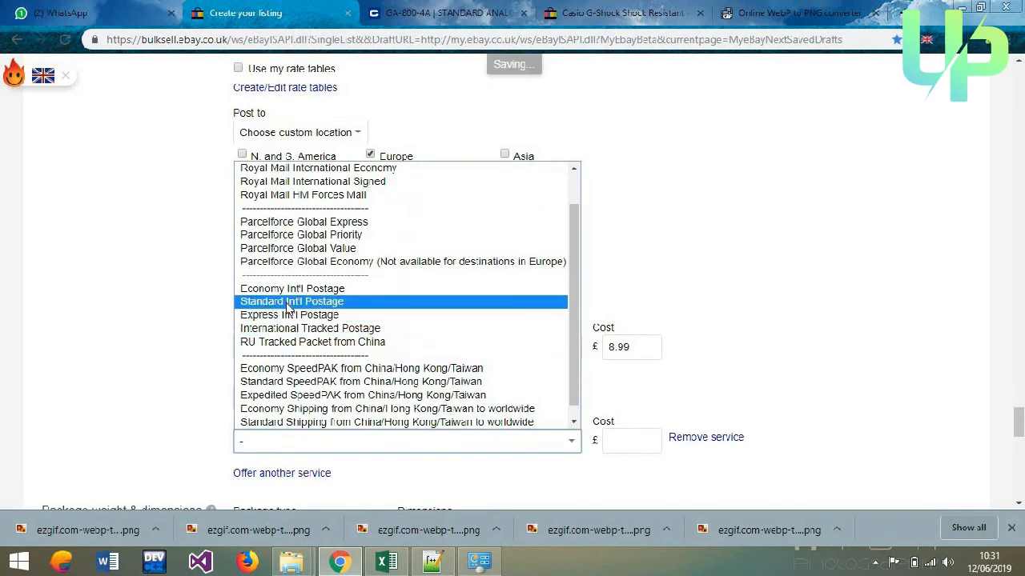
click(292, 299)
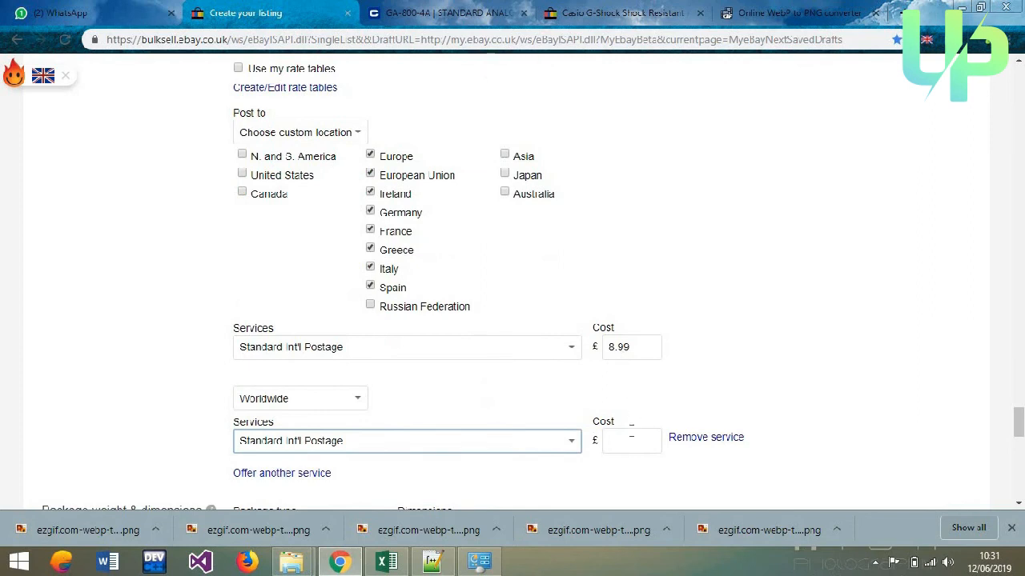
click(632, 439)
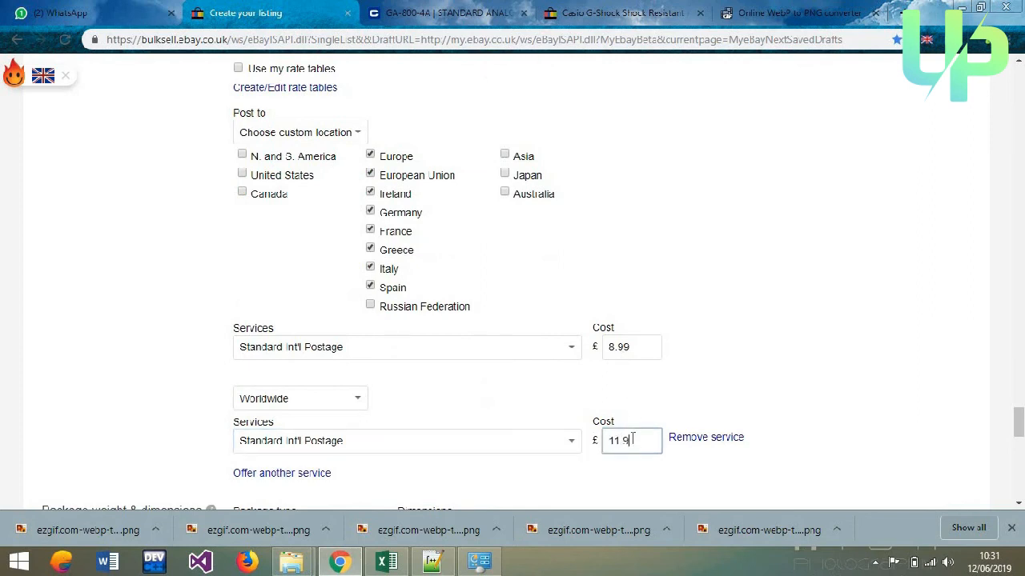
click(853, 386)
scroll(853, 387, down, 1)
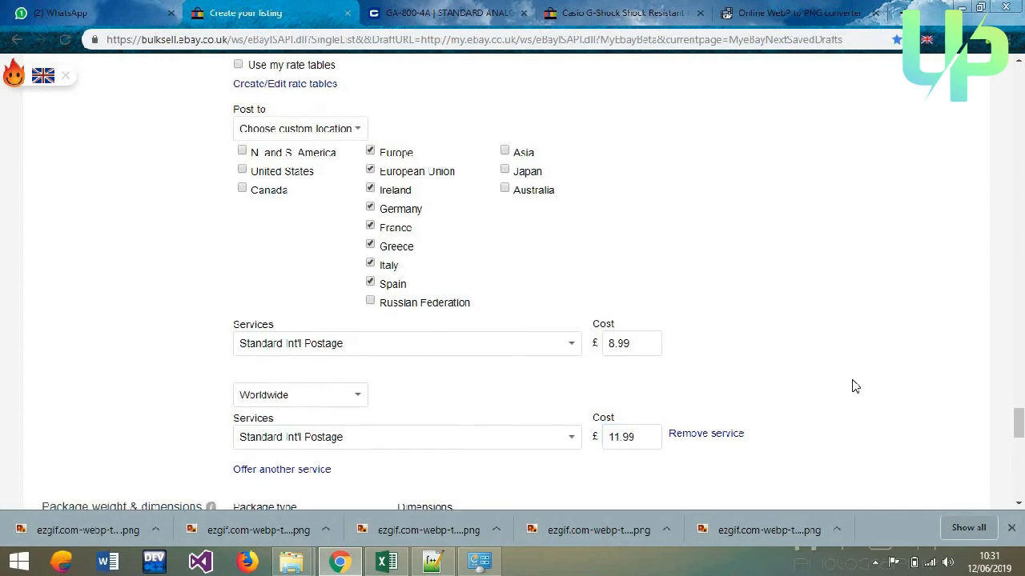
- Set the custom package weight to 63 g, matching the total weight on the Casio page
scroll(853, 387, down, 4)
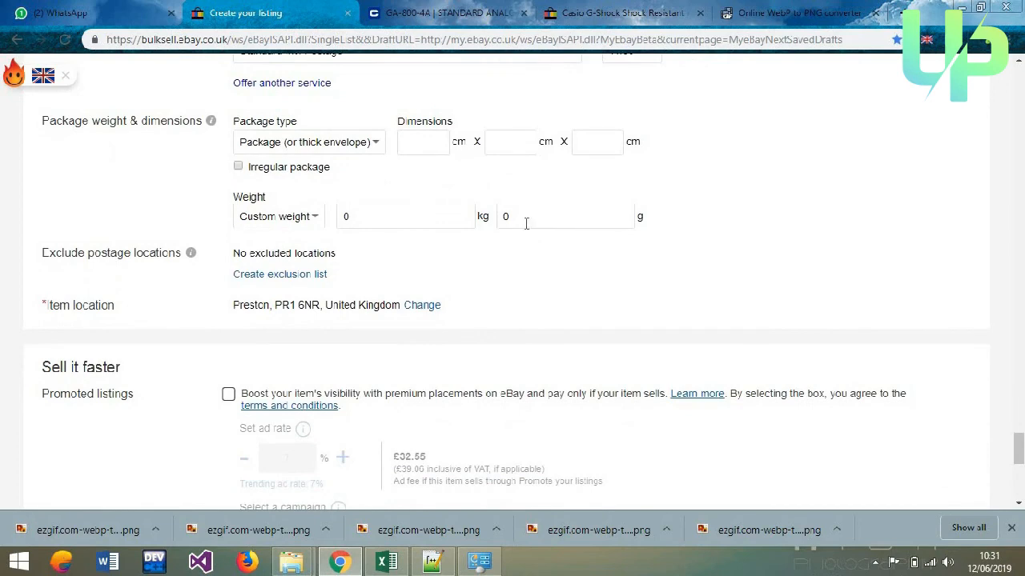
click(526, 223)
click(437, 9)
click(284, 9)
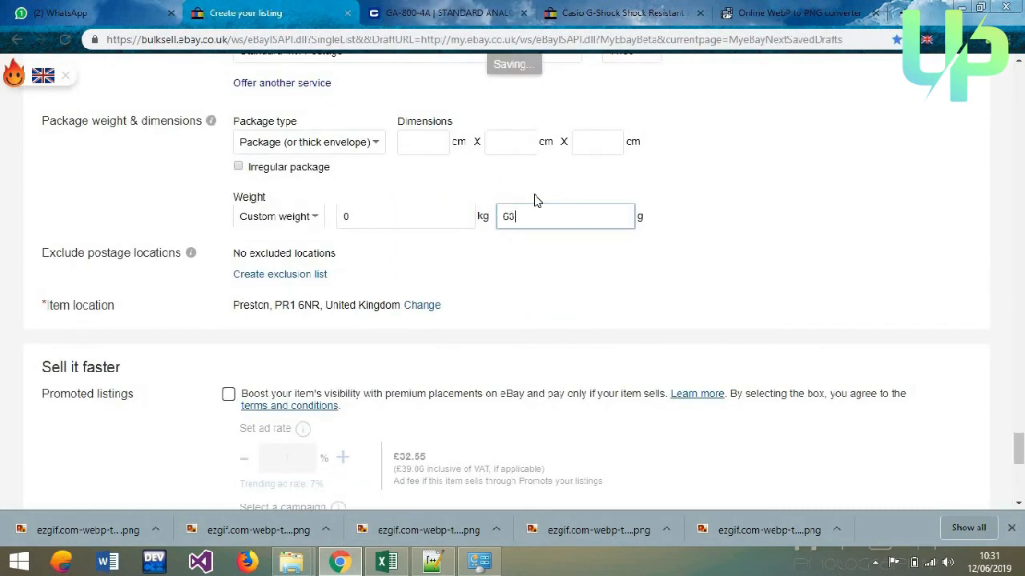
click(720, 277)
scroll(720, 276, down, 1)
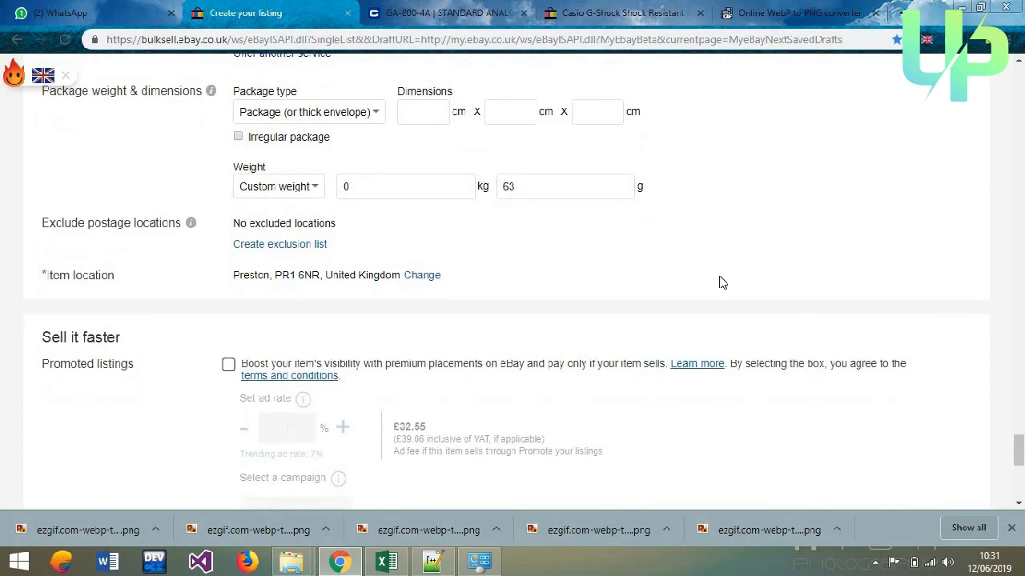
- Review the whole listing from the title through to the fees and save it as a draft
scroll(719, 282, down, 6)
scroll(719, 282, up, 2)
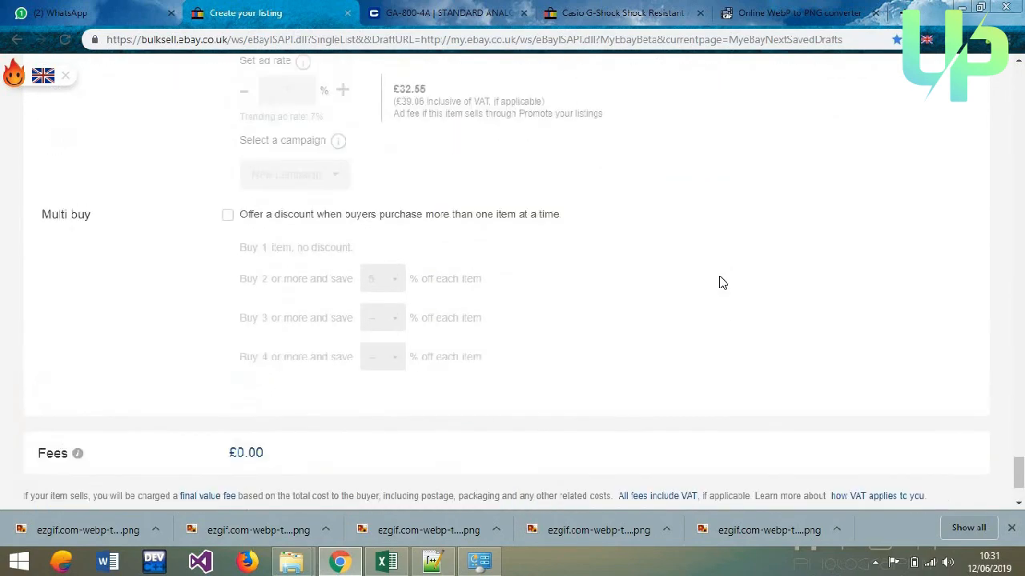
scroll(719, 283, up, 10)
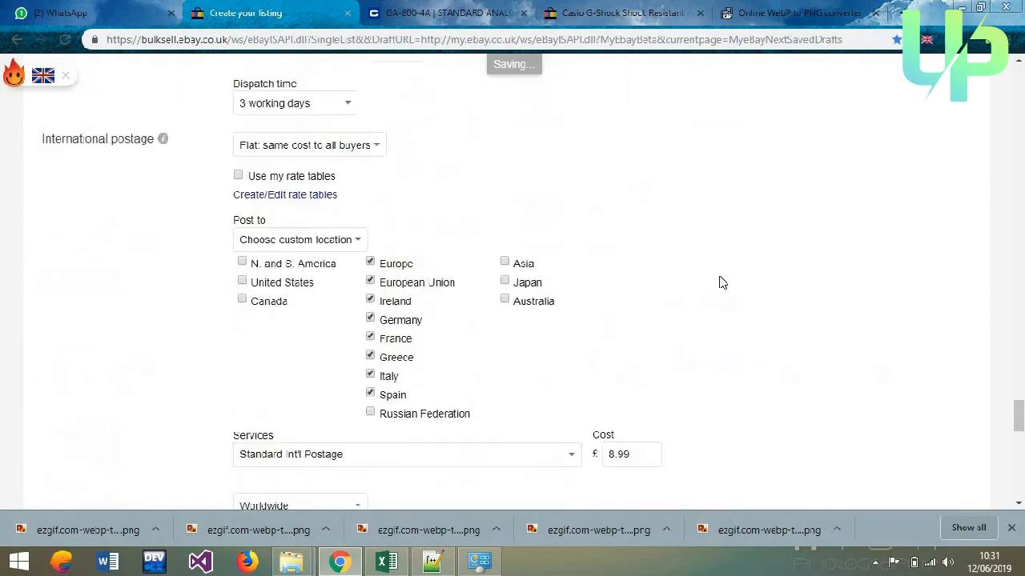
scroll(719, 283, up, 1)
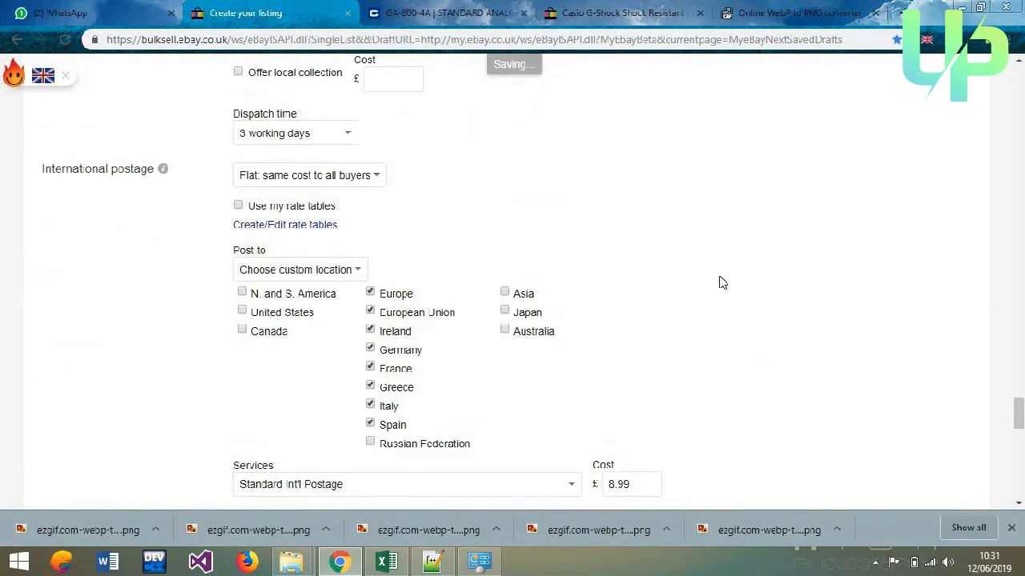
scroll(719, 283, up, 20)
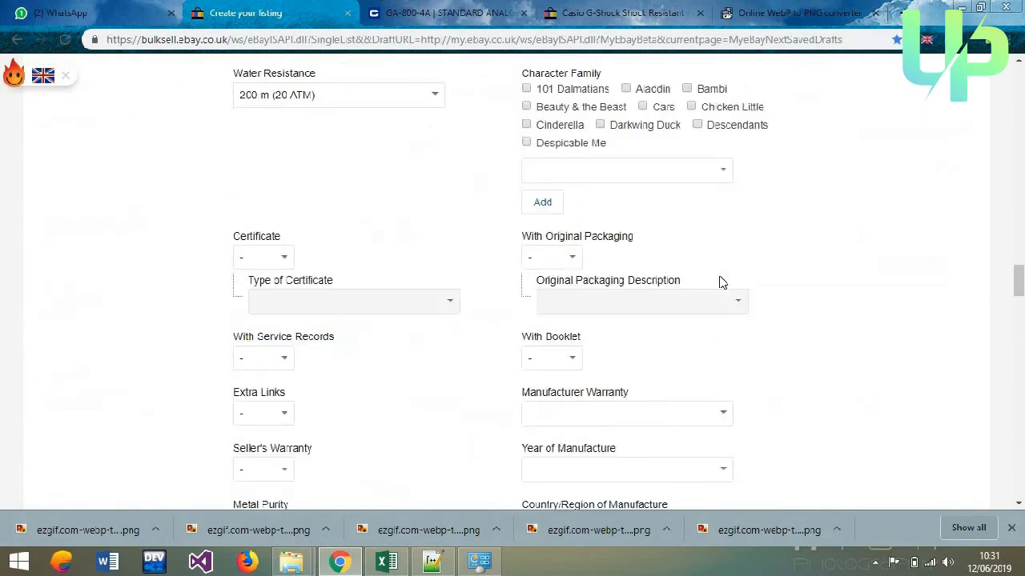
scroll(719, 283, up, 20)
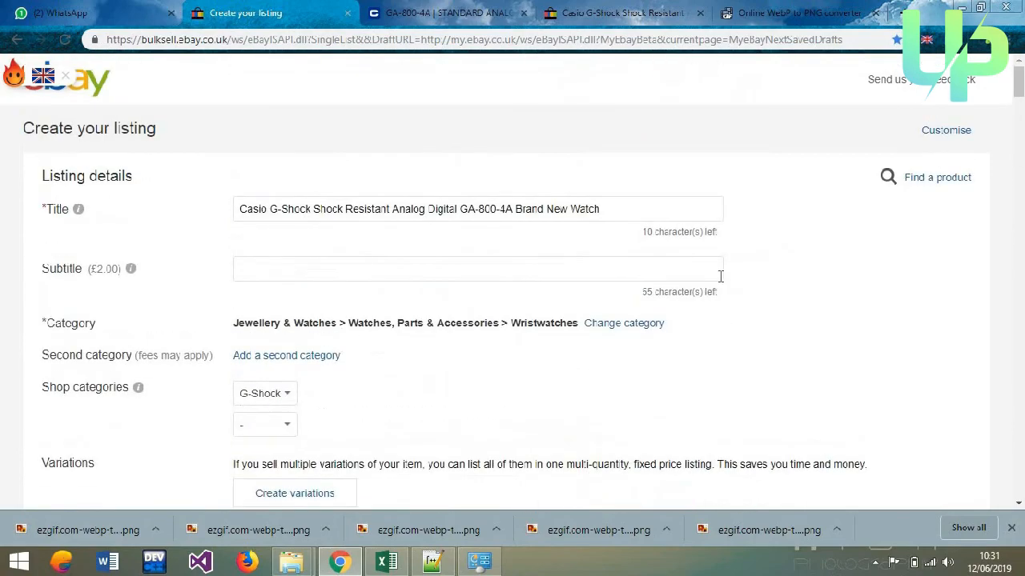
scroll(720, 276, down, 20)
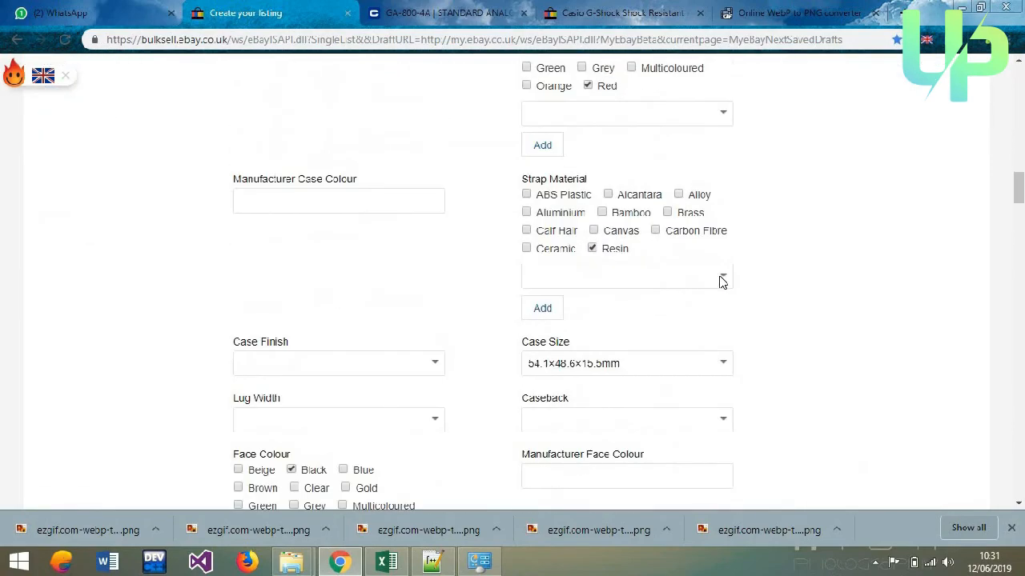
scroll(719, 282, down, 10)
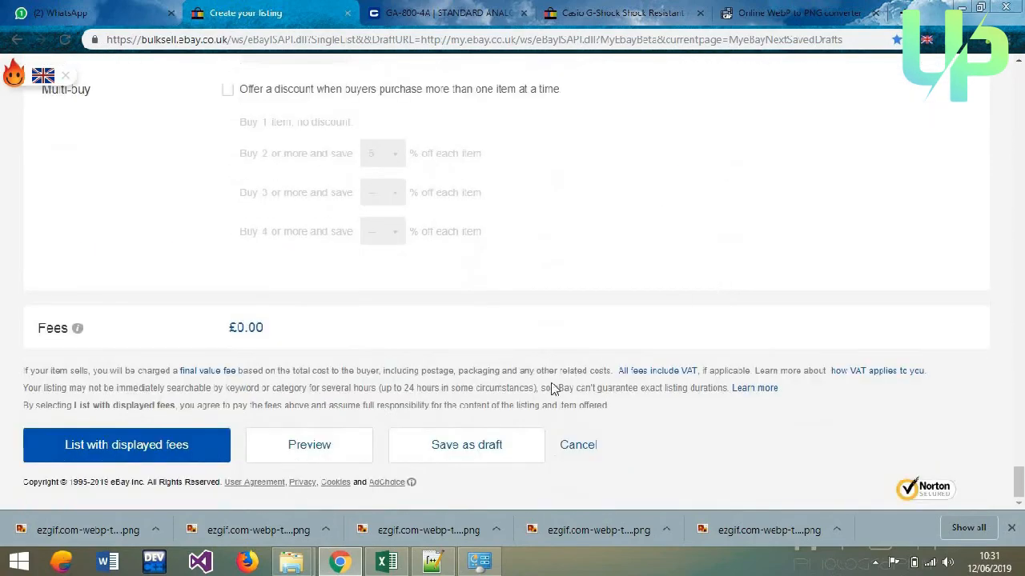
click(490, 440)
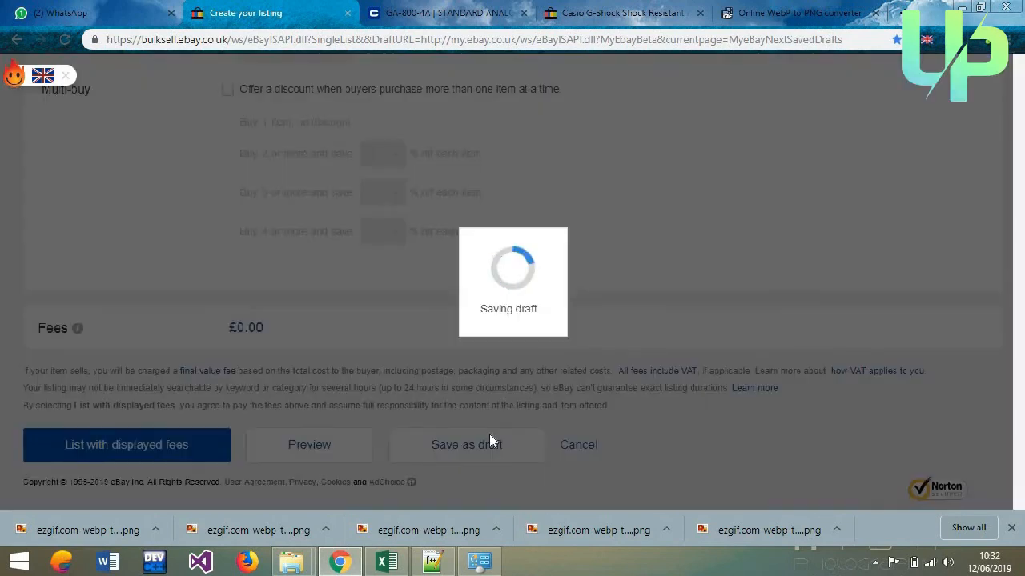